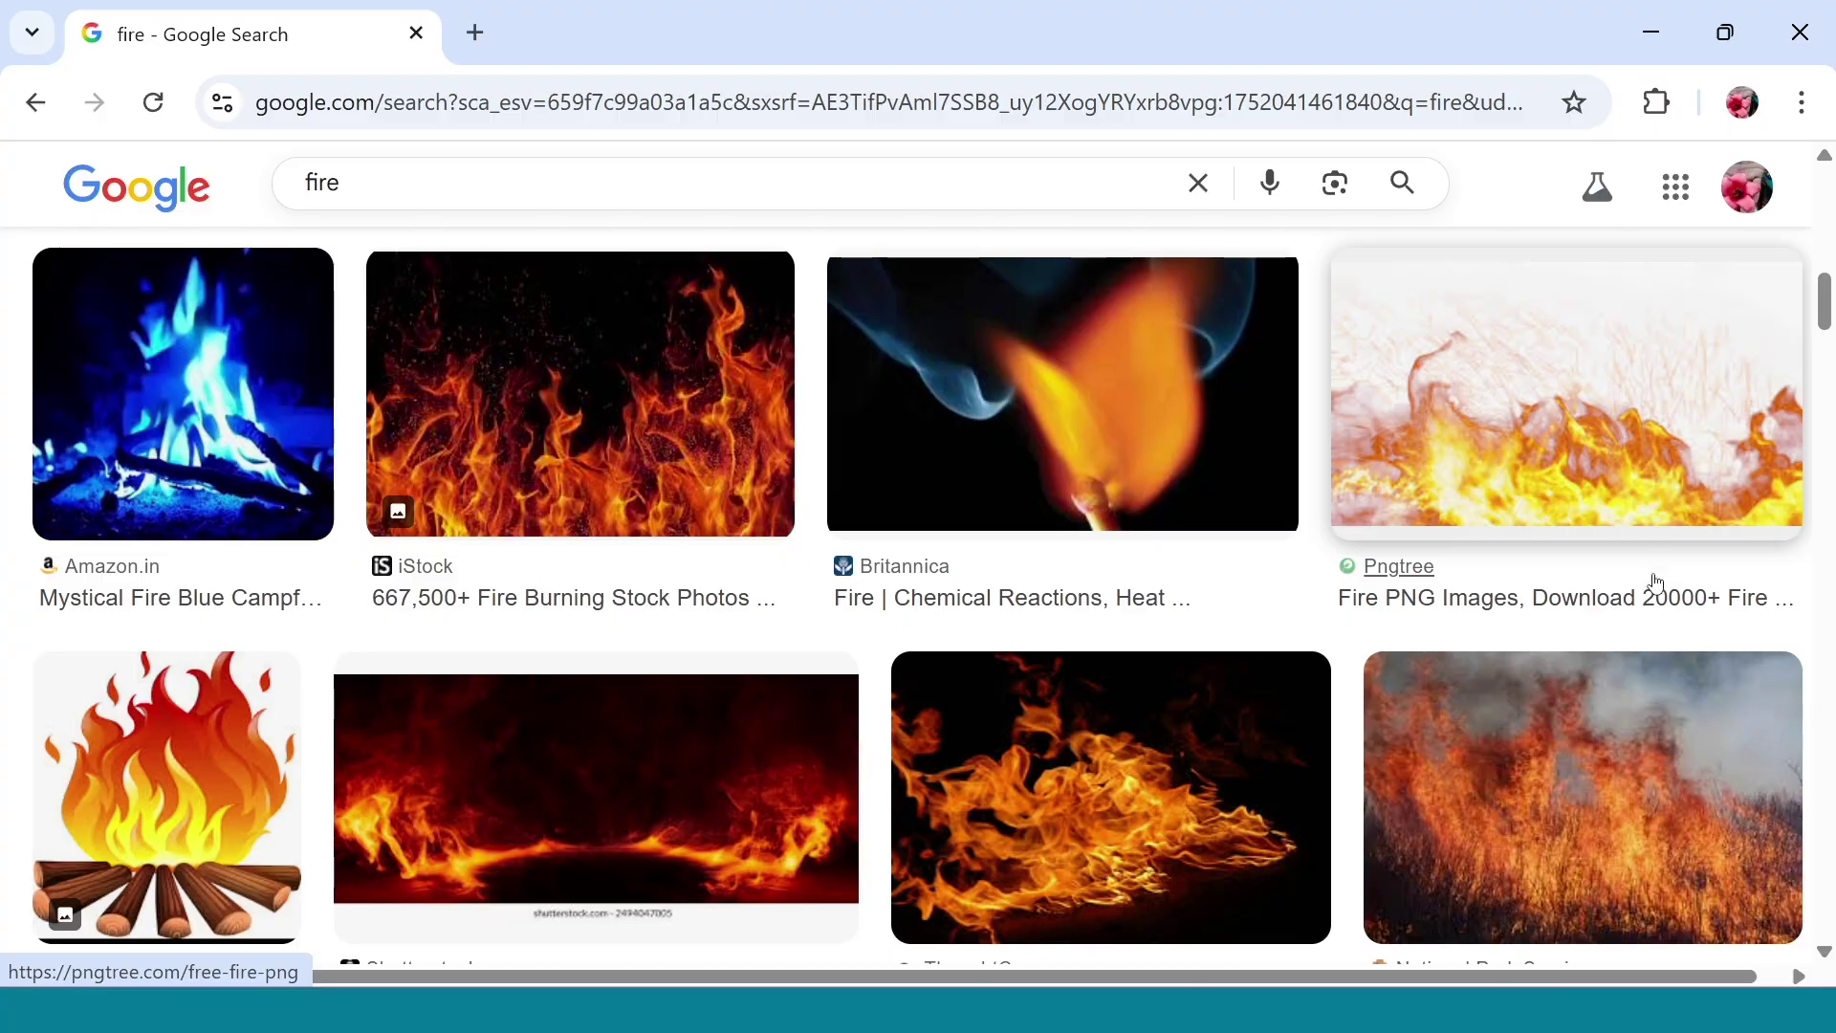
scroll(1657, 583, "down", 6)
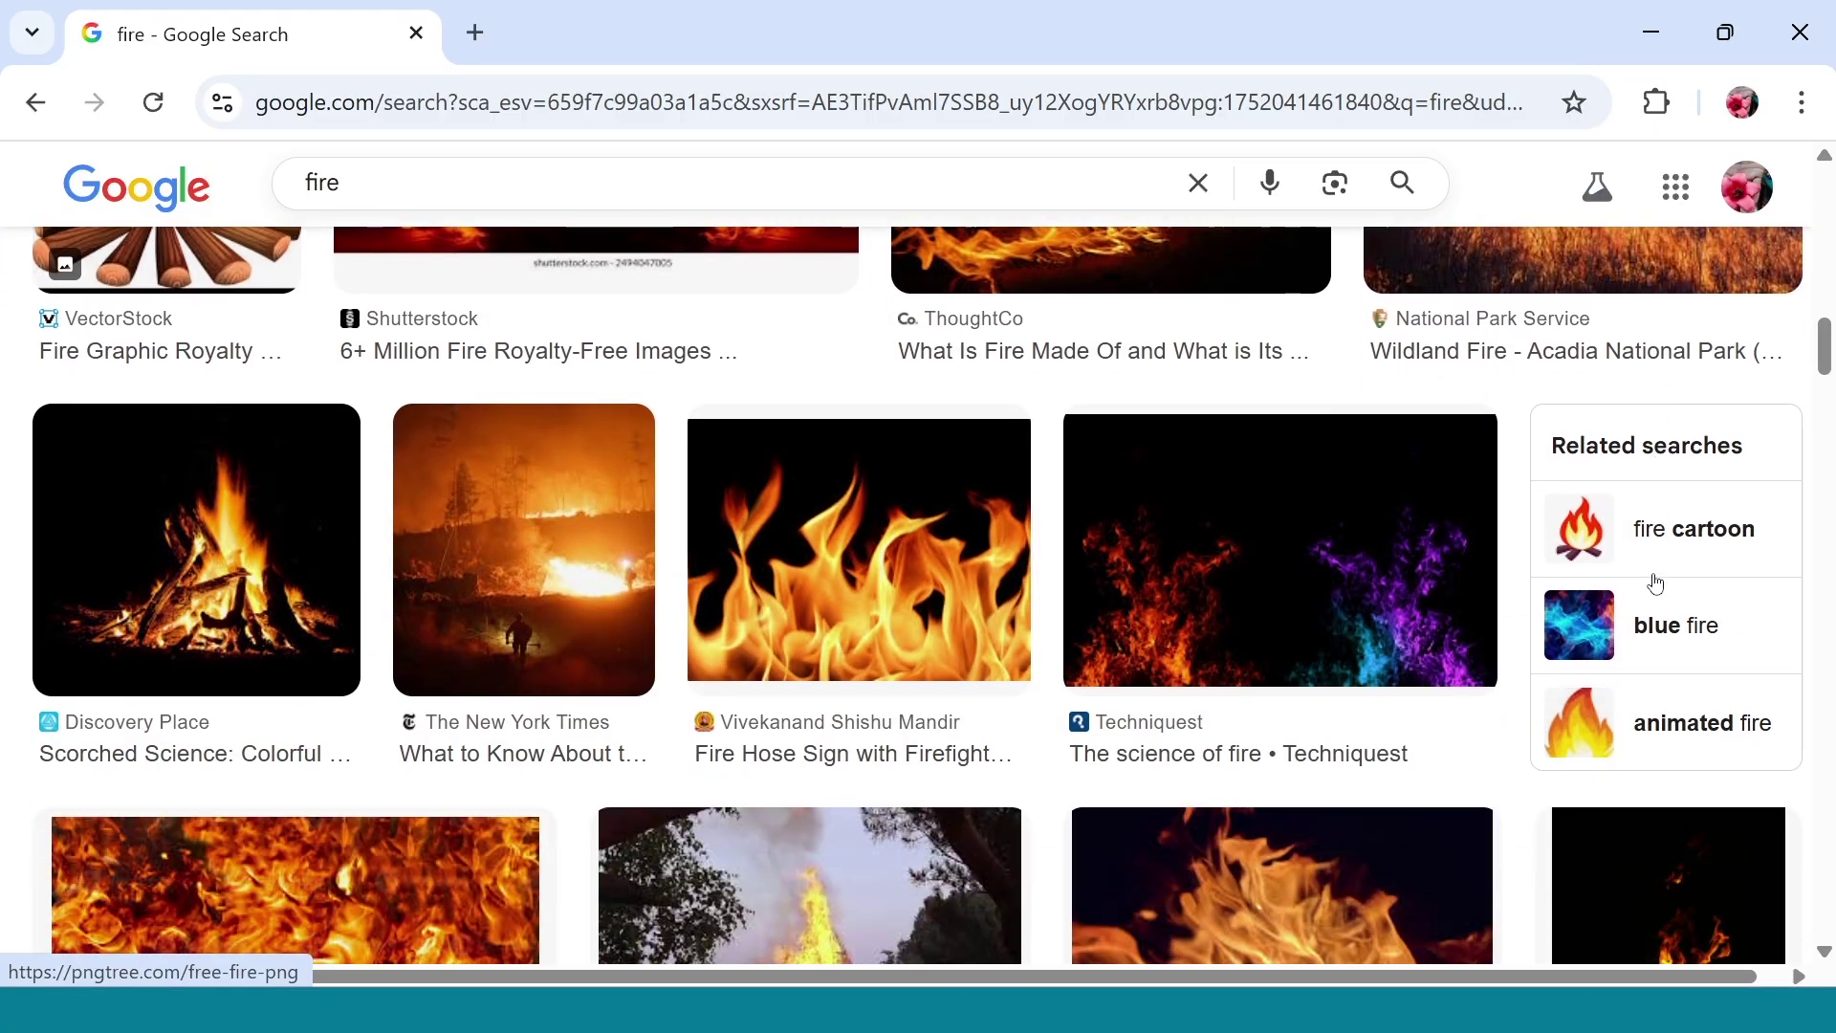
scroll(1656, 582, "down", 2)
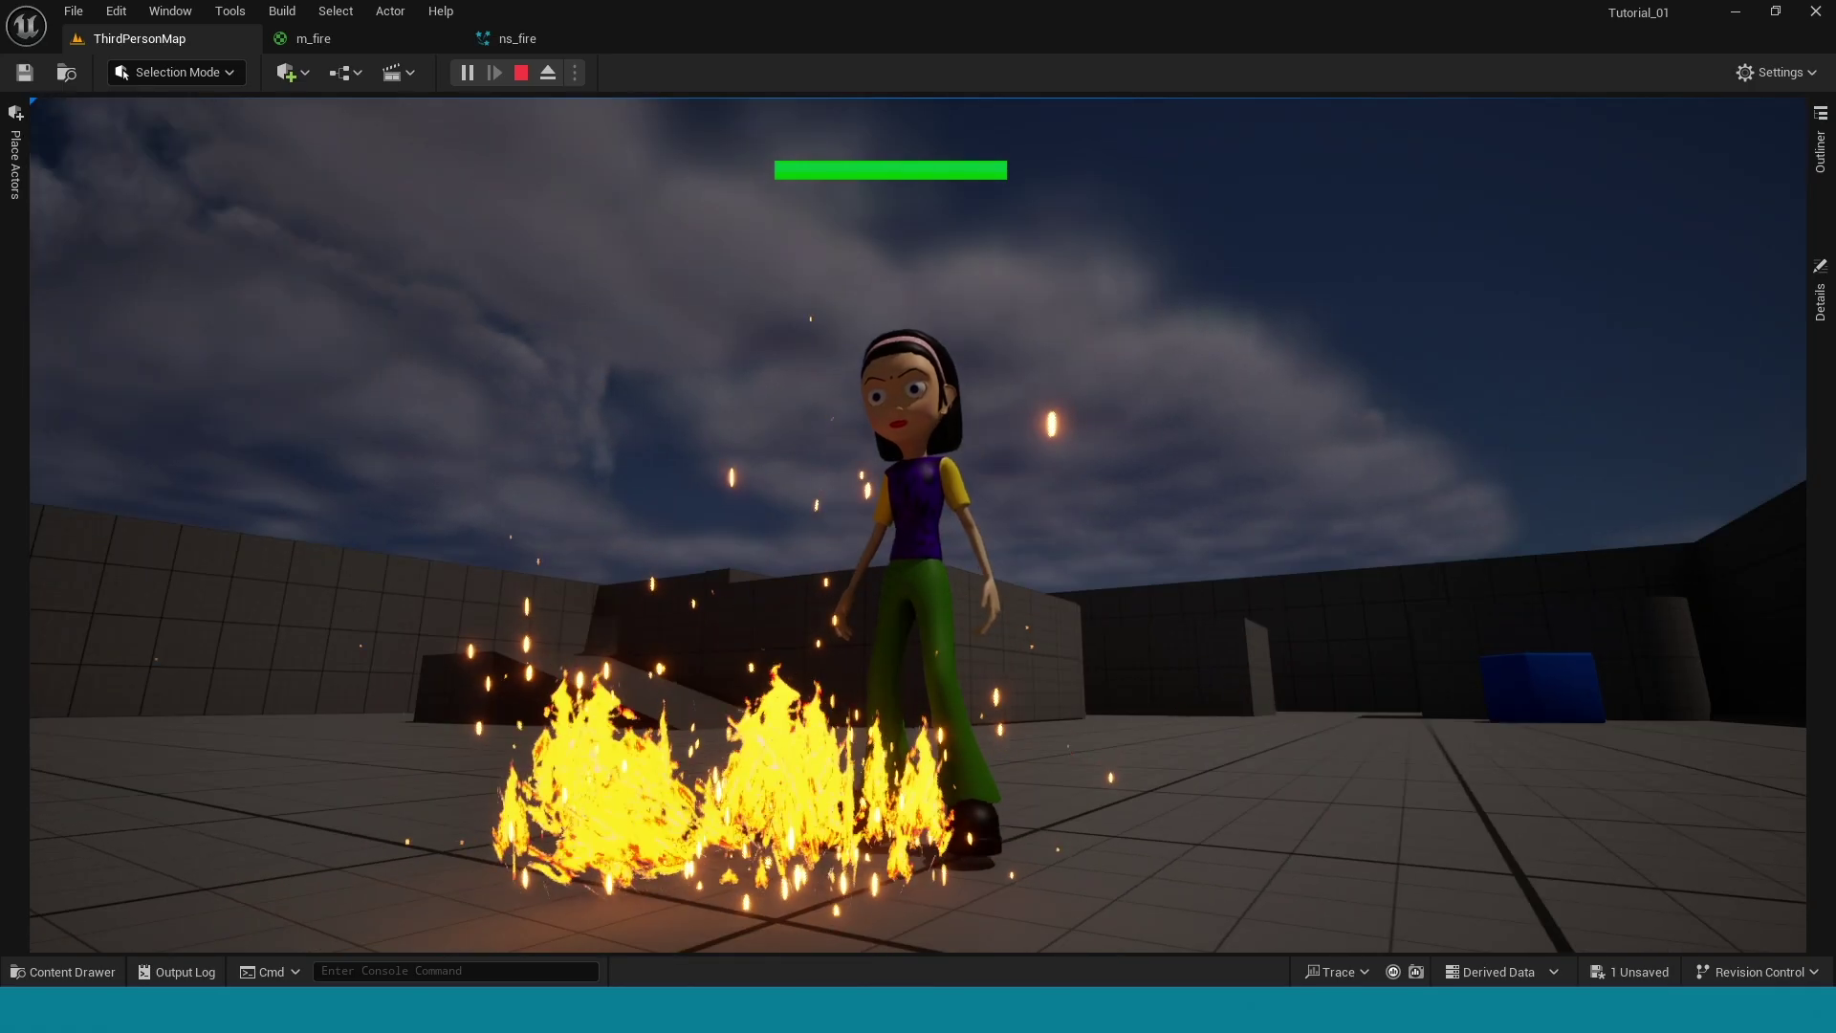
Stop the play session and create a folder named fire inside the Content/Lucky folder
key("Escape")
key("ctrl+space")
right_click(1760, 842)
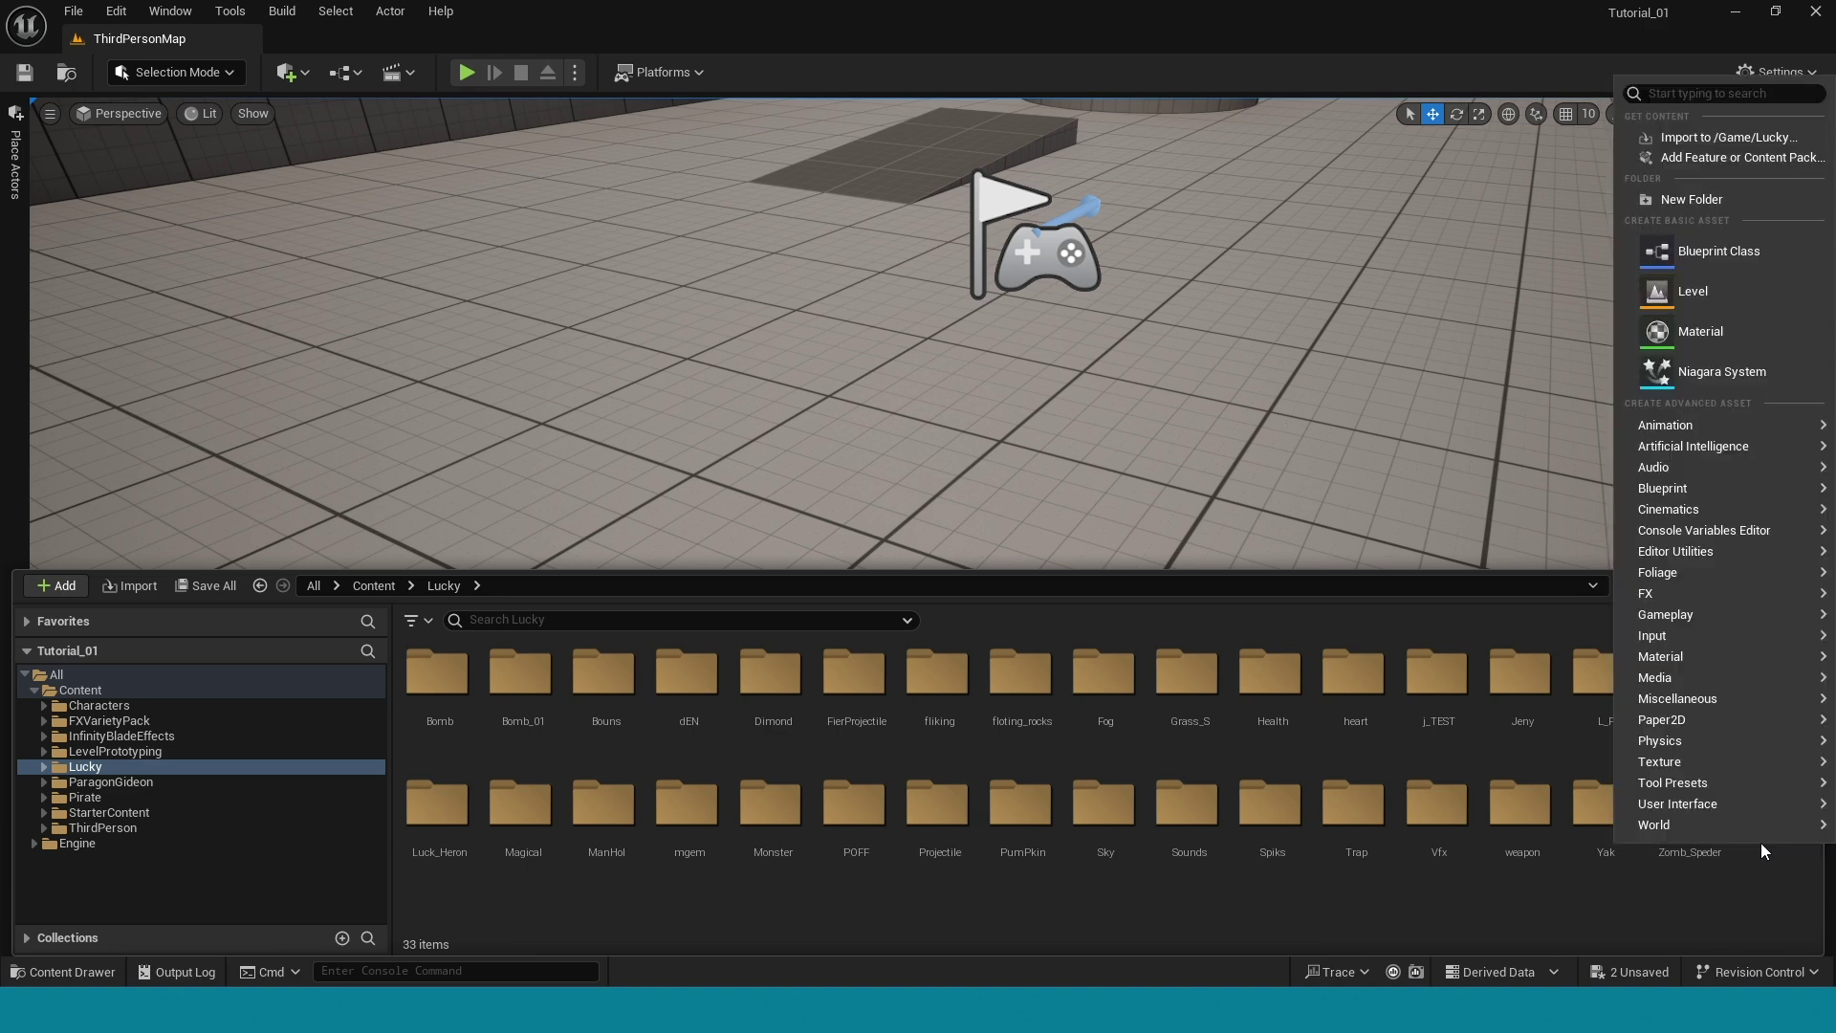
left_click(1692, 199)
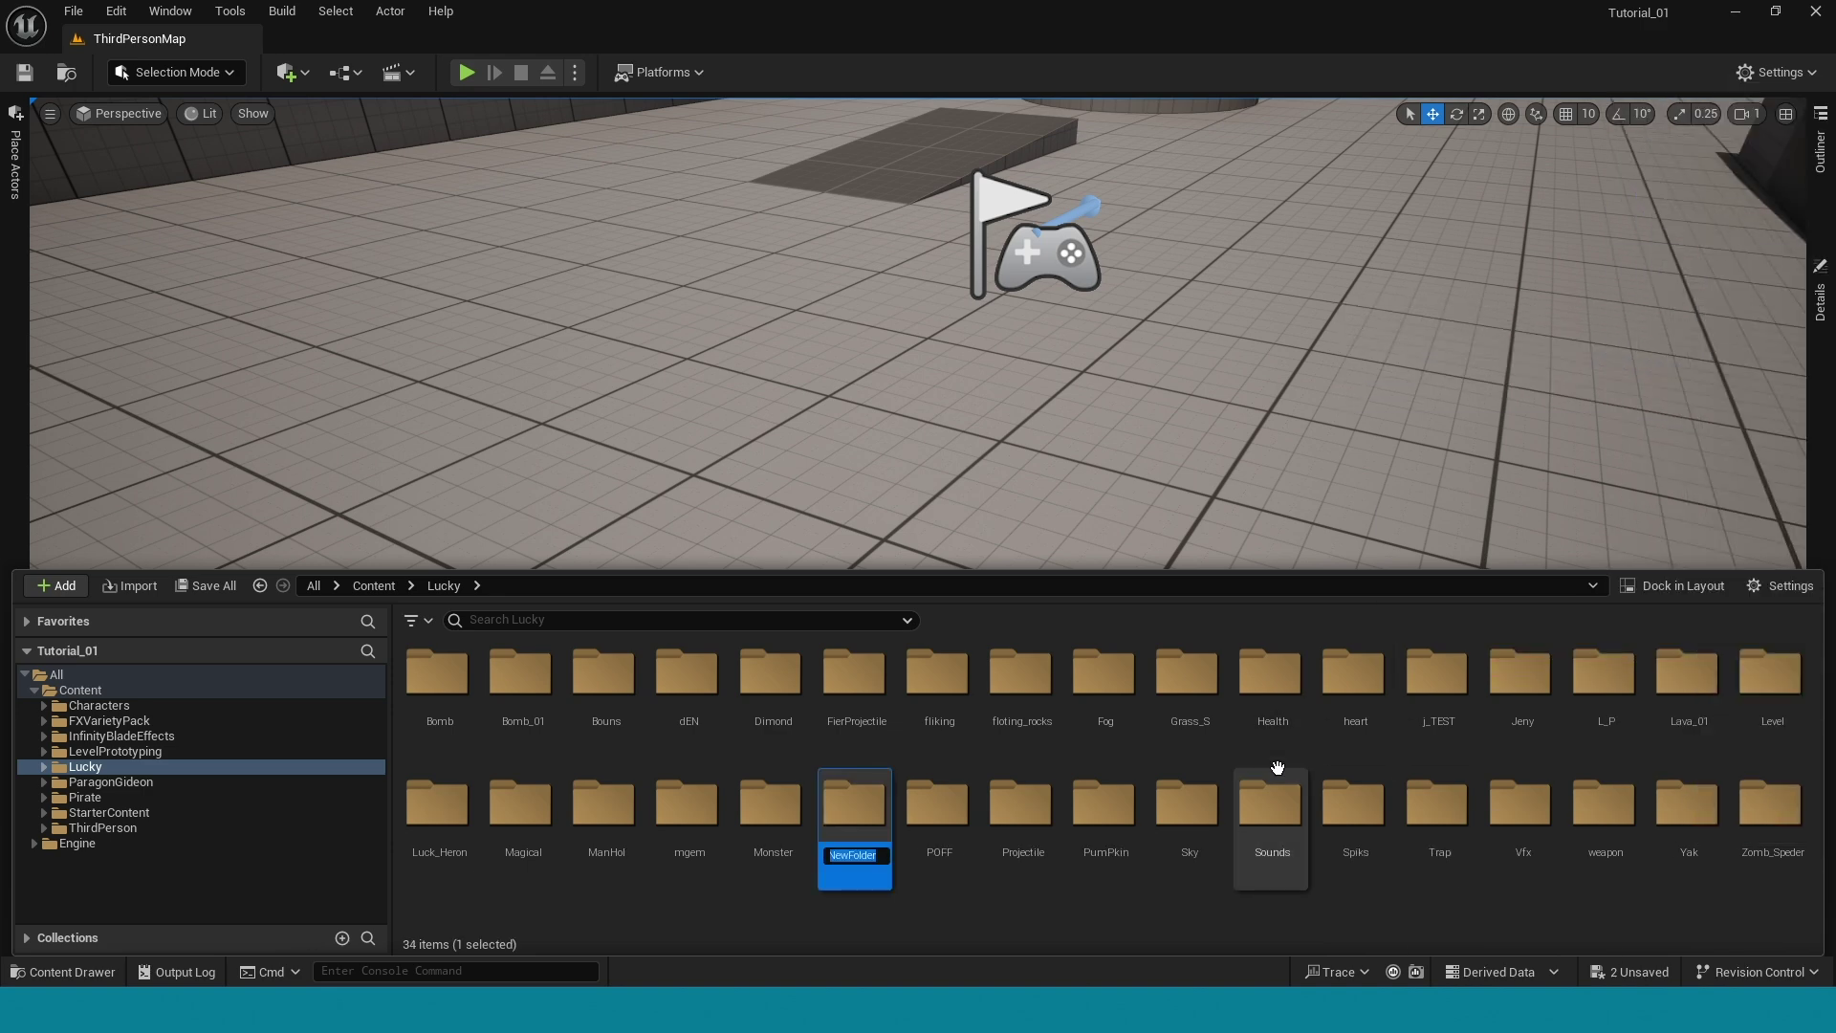
type("fire")
key("Return")
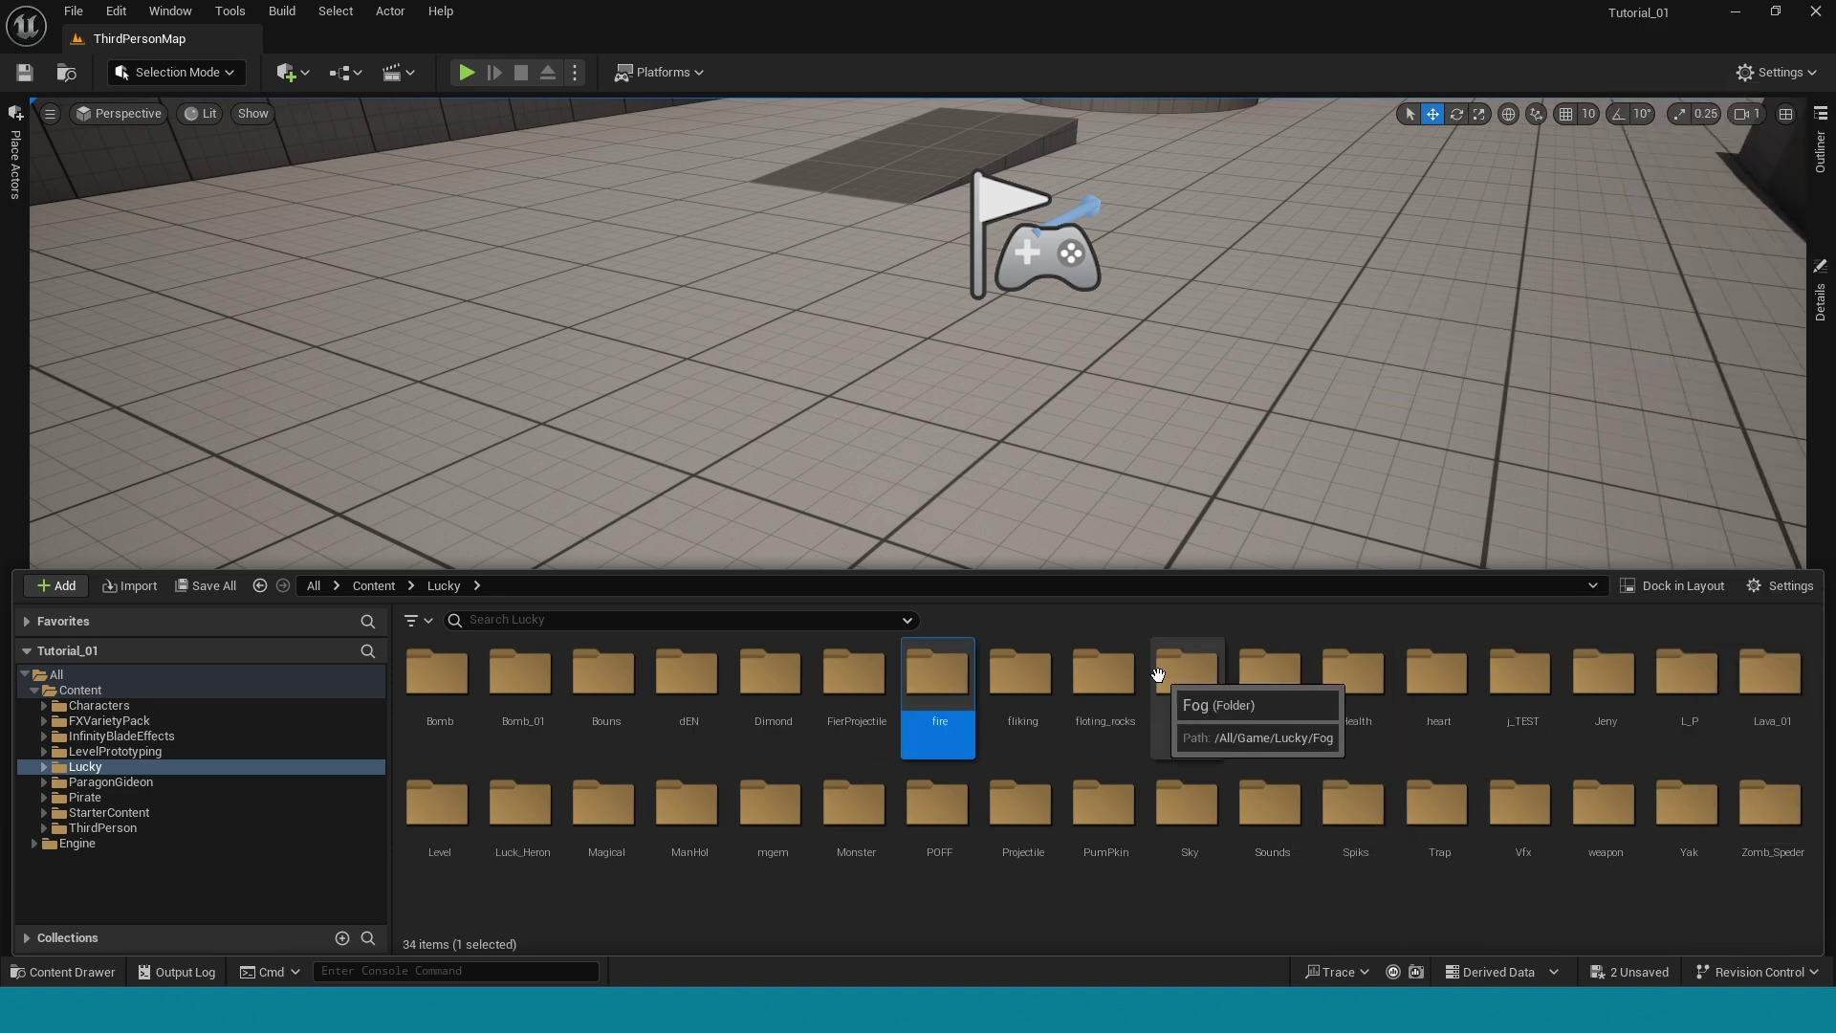
Create a new material named m_fire inside the fire folder
double_click(931, 693)
right_click(662, 708)
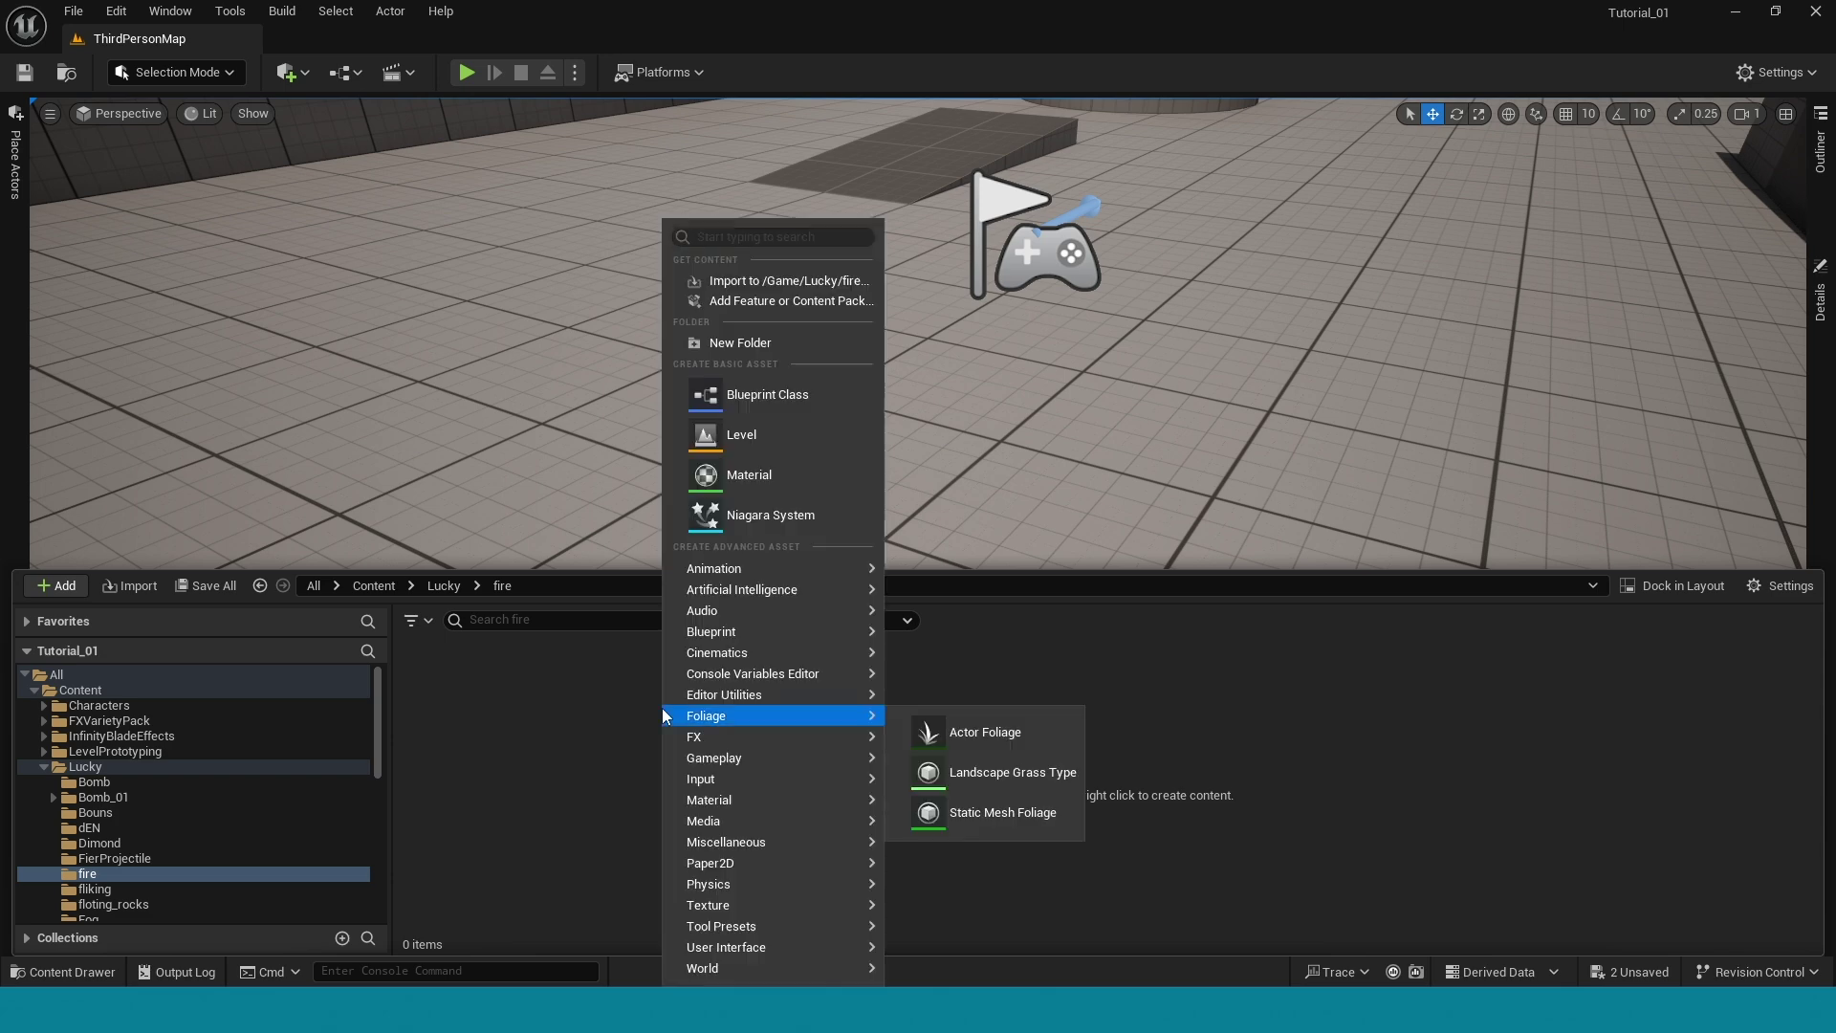
left_click(731, 480)
type("m")
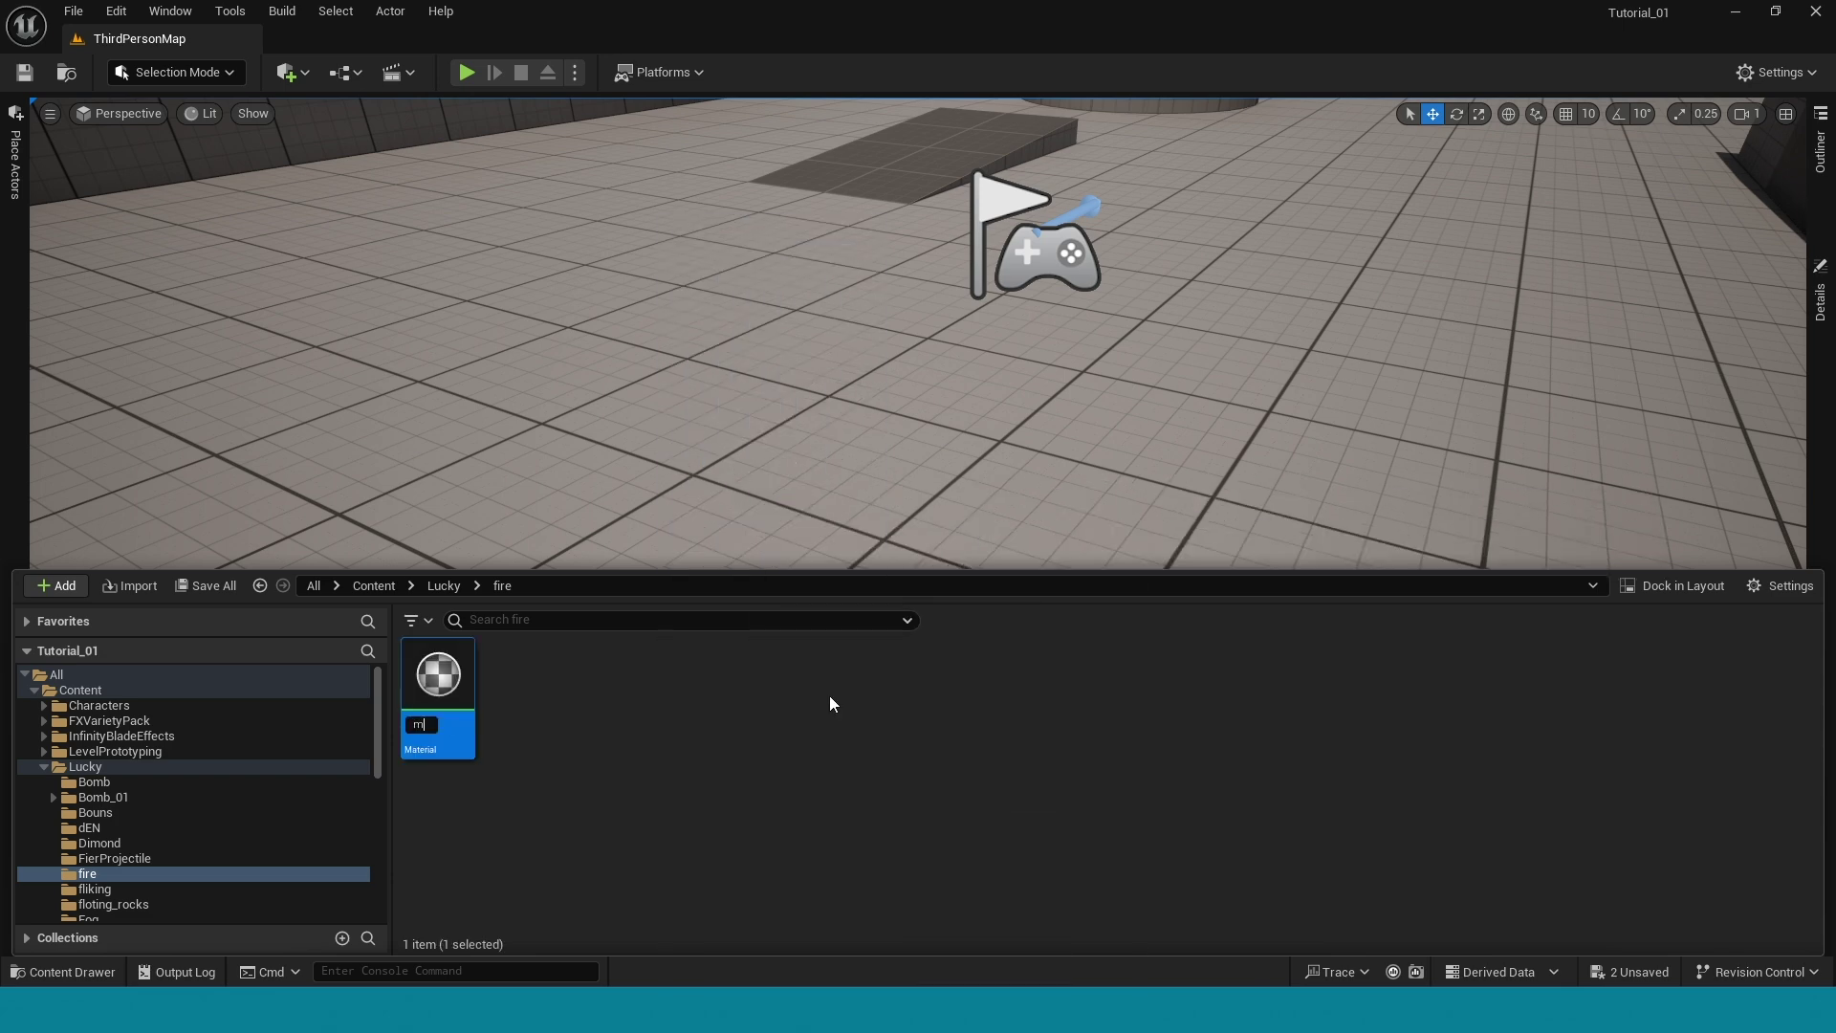
type("_fire")
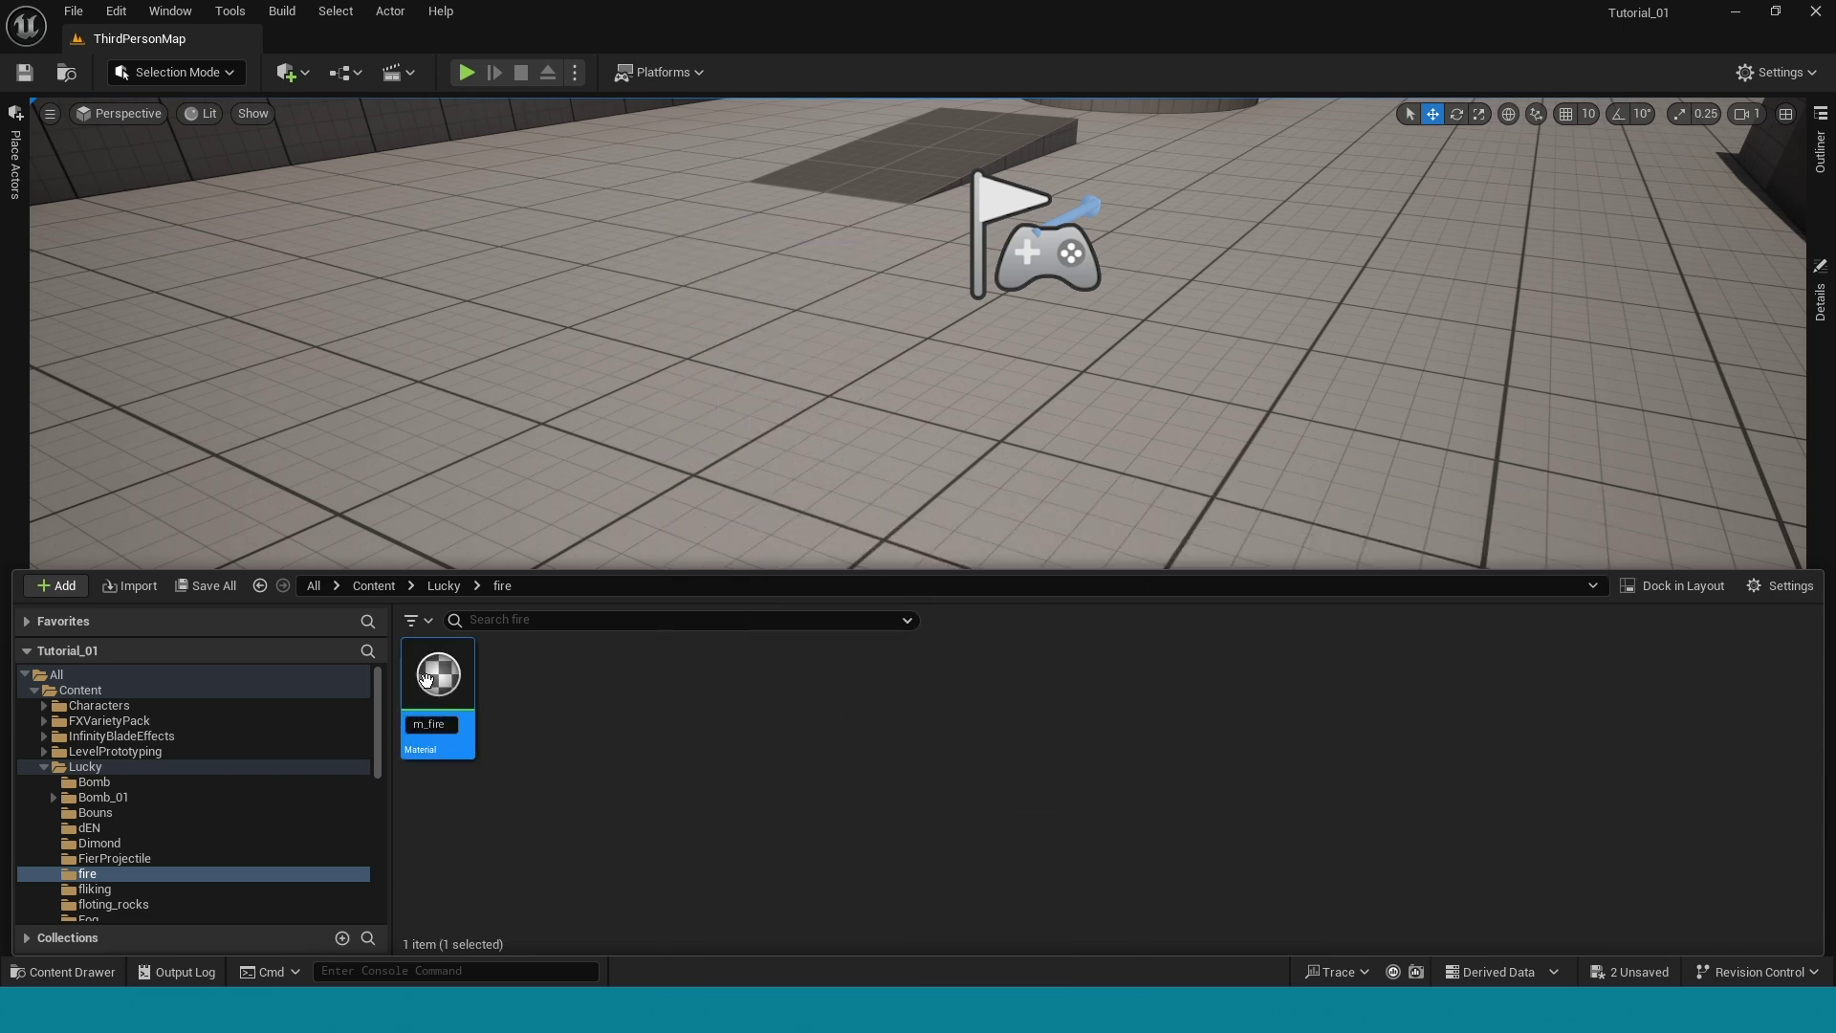
Open the m_fire material and add a Texture Sample node beside its result node
double_click(472, 704)
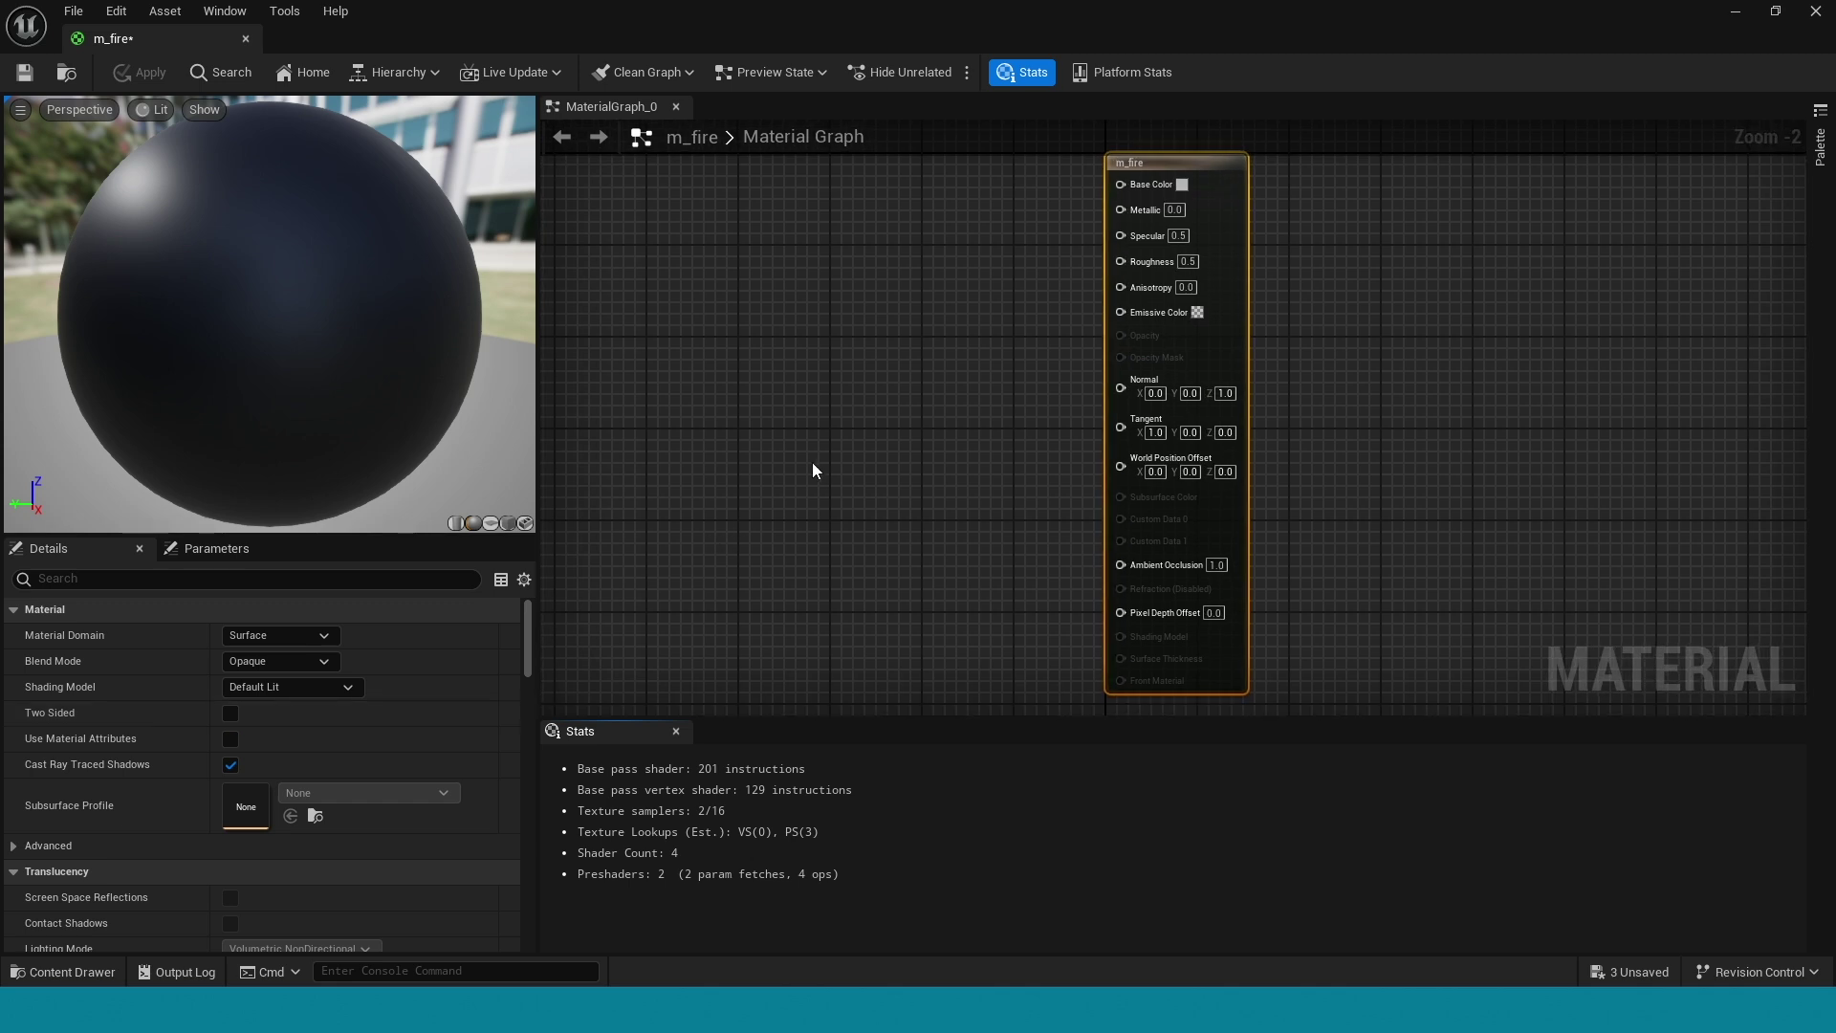
right_click_drag(813, 463, 856, 516)
right_click(861, 441)
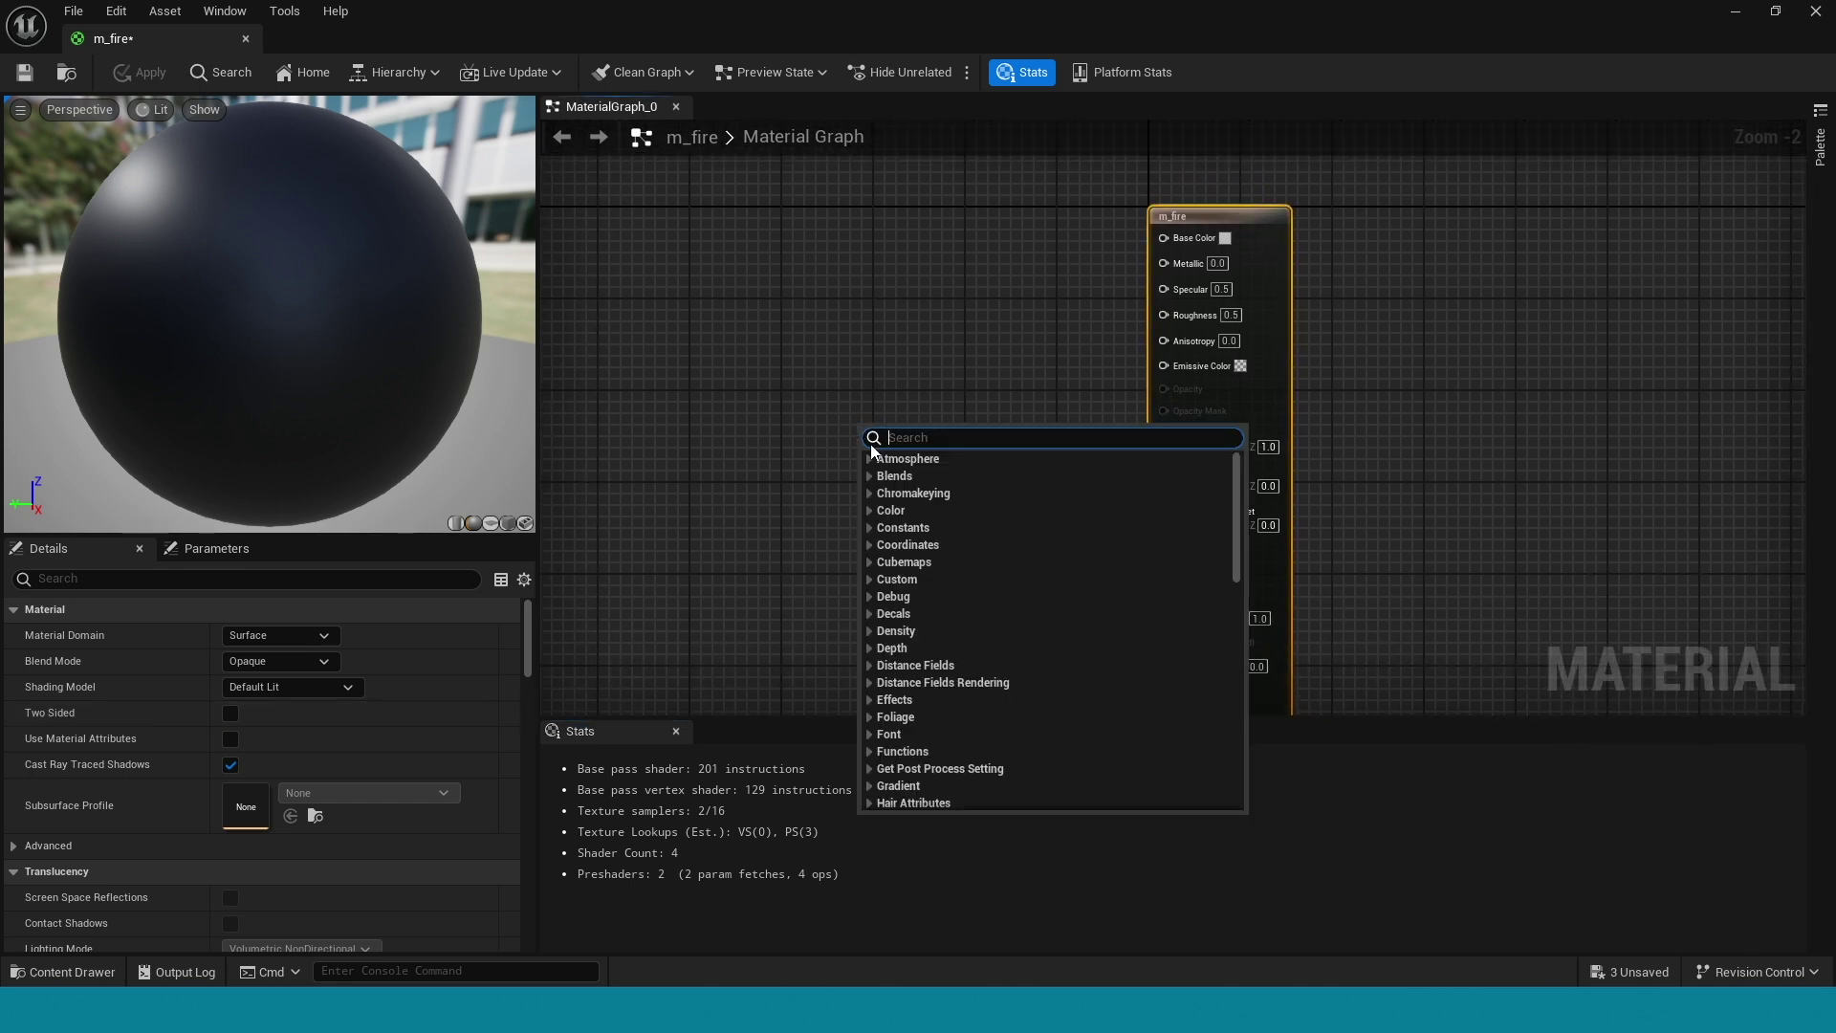
type("text")
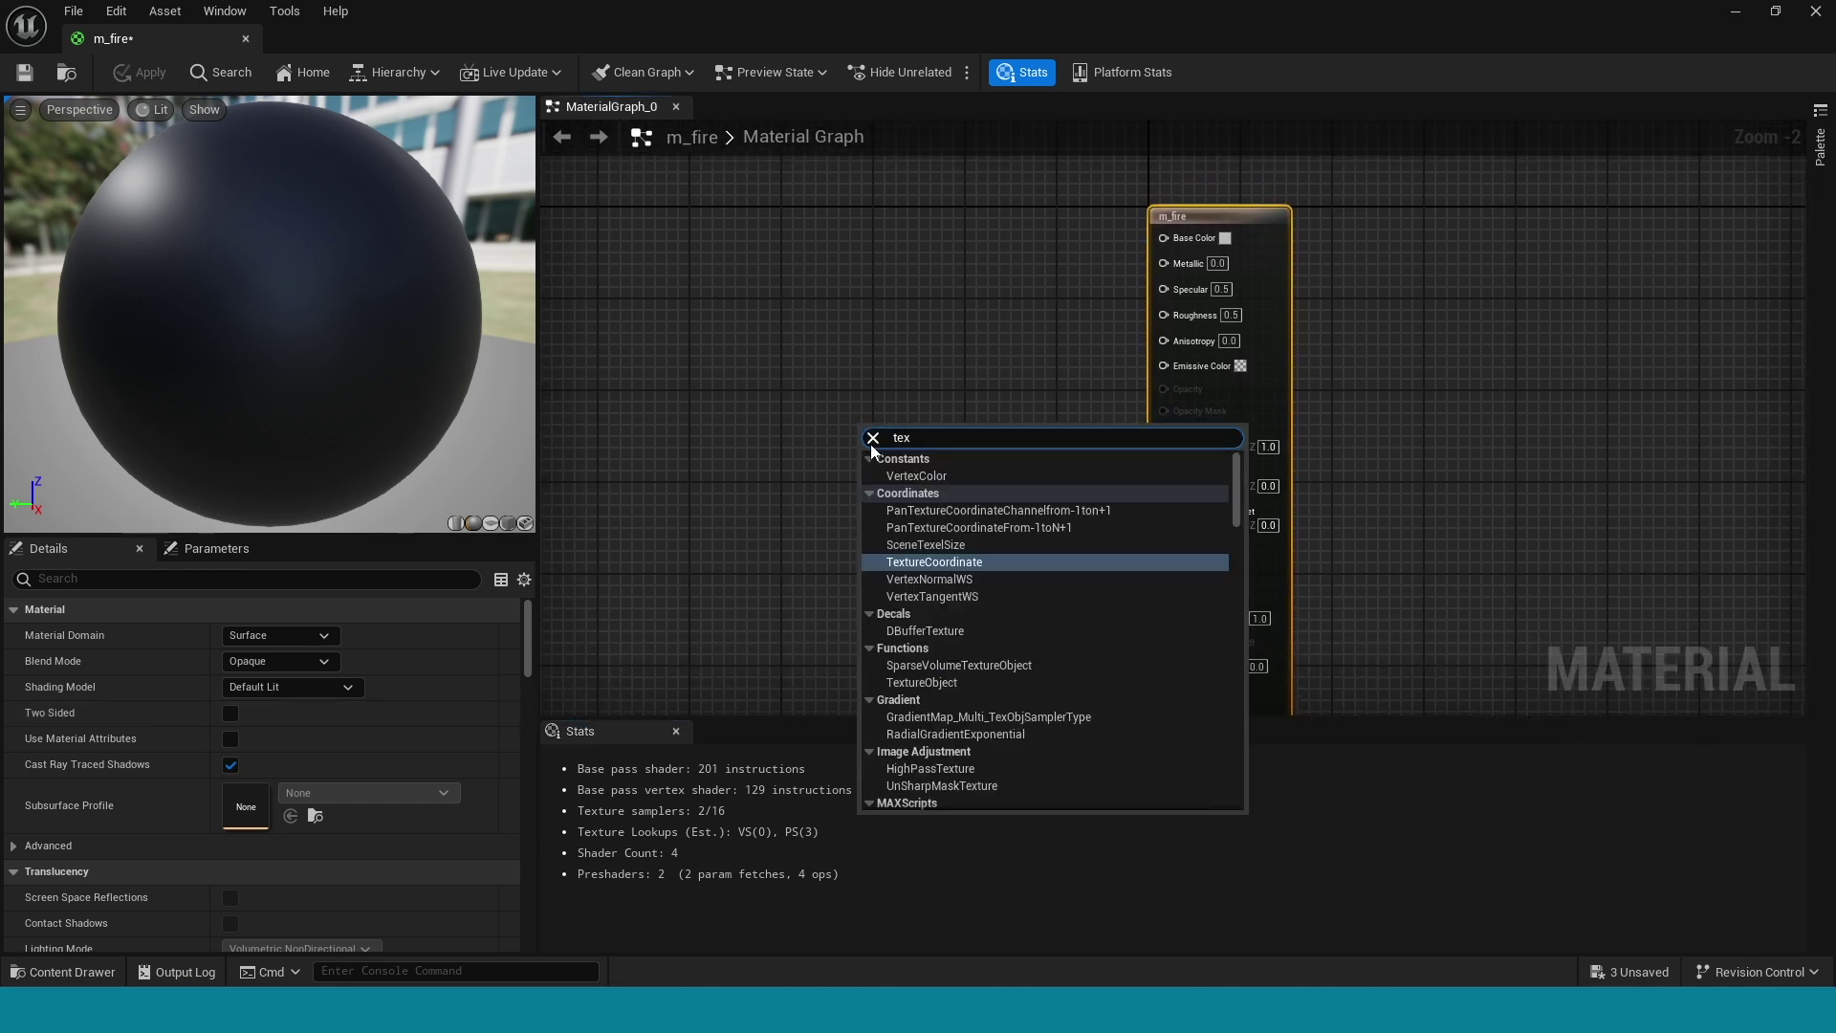
left_click(924, 638)
Import the Fier_02 and .111noise images from the recent files into the fire folder
key("ctrl+space")
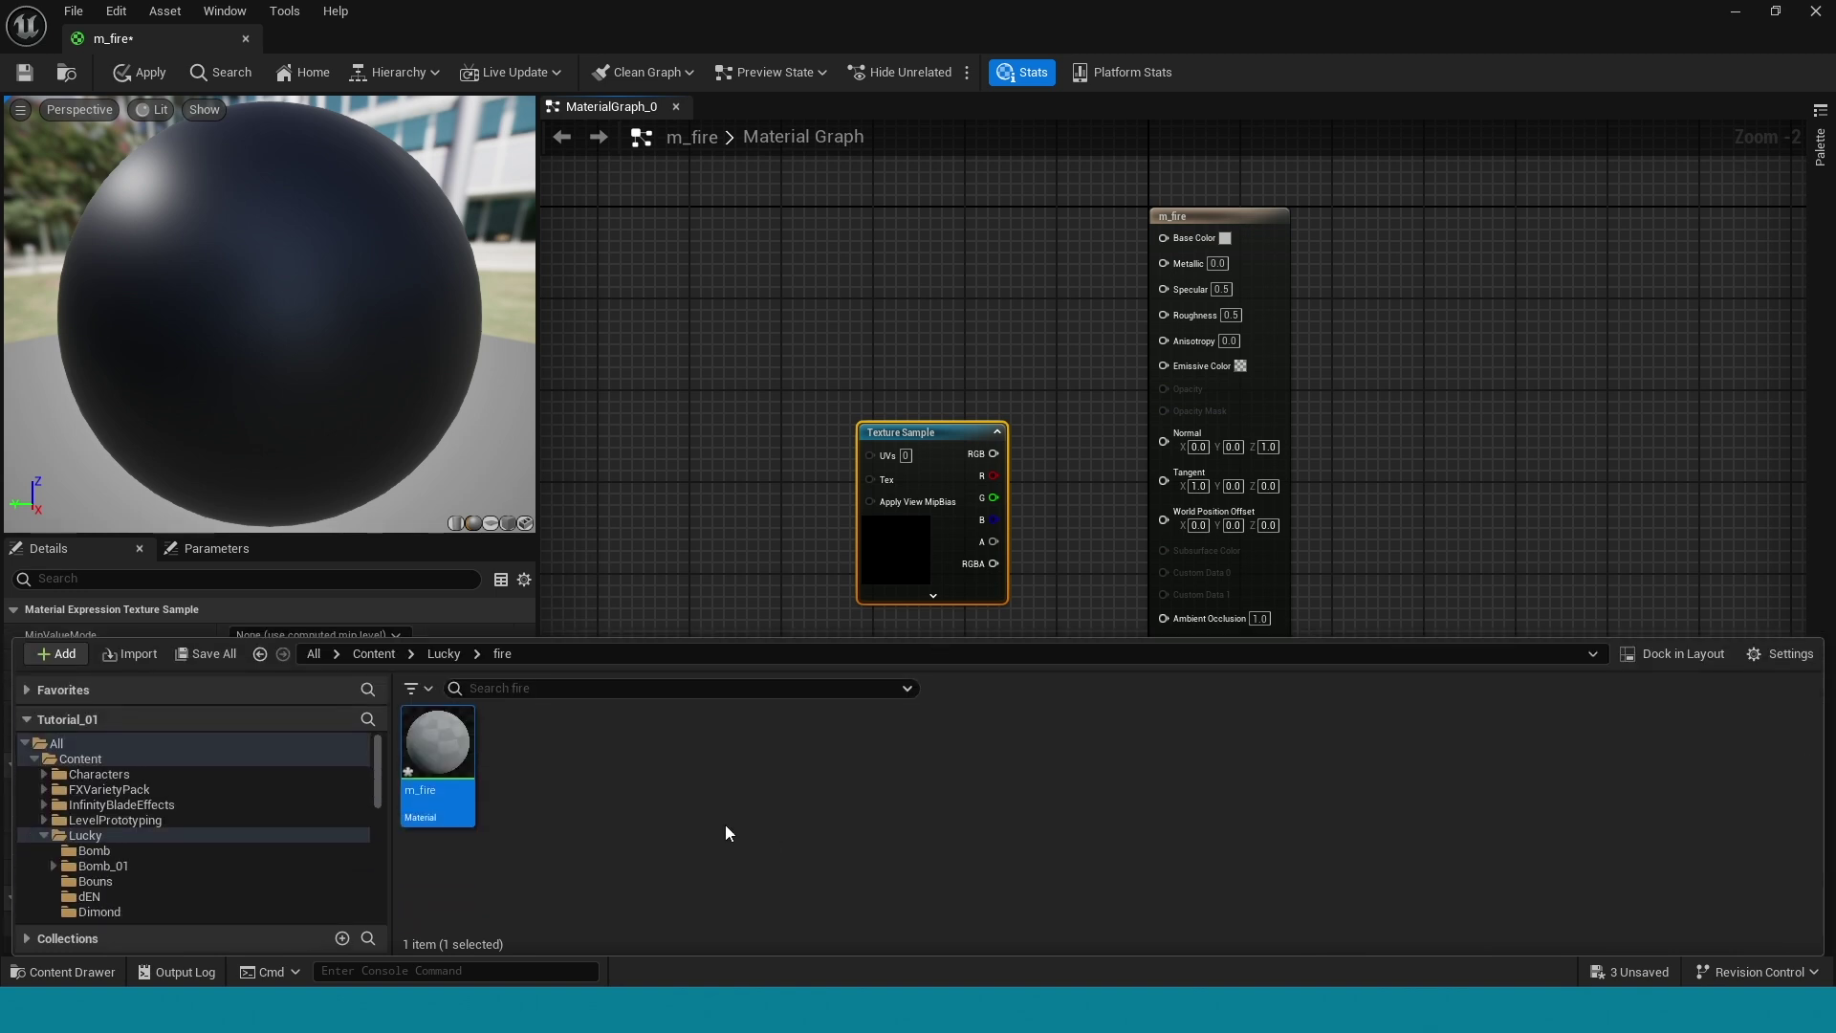
key("super+e")
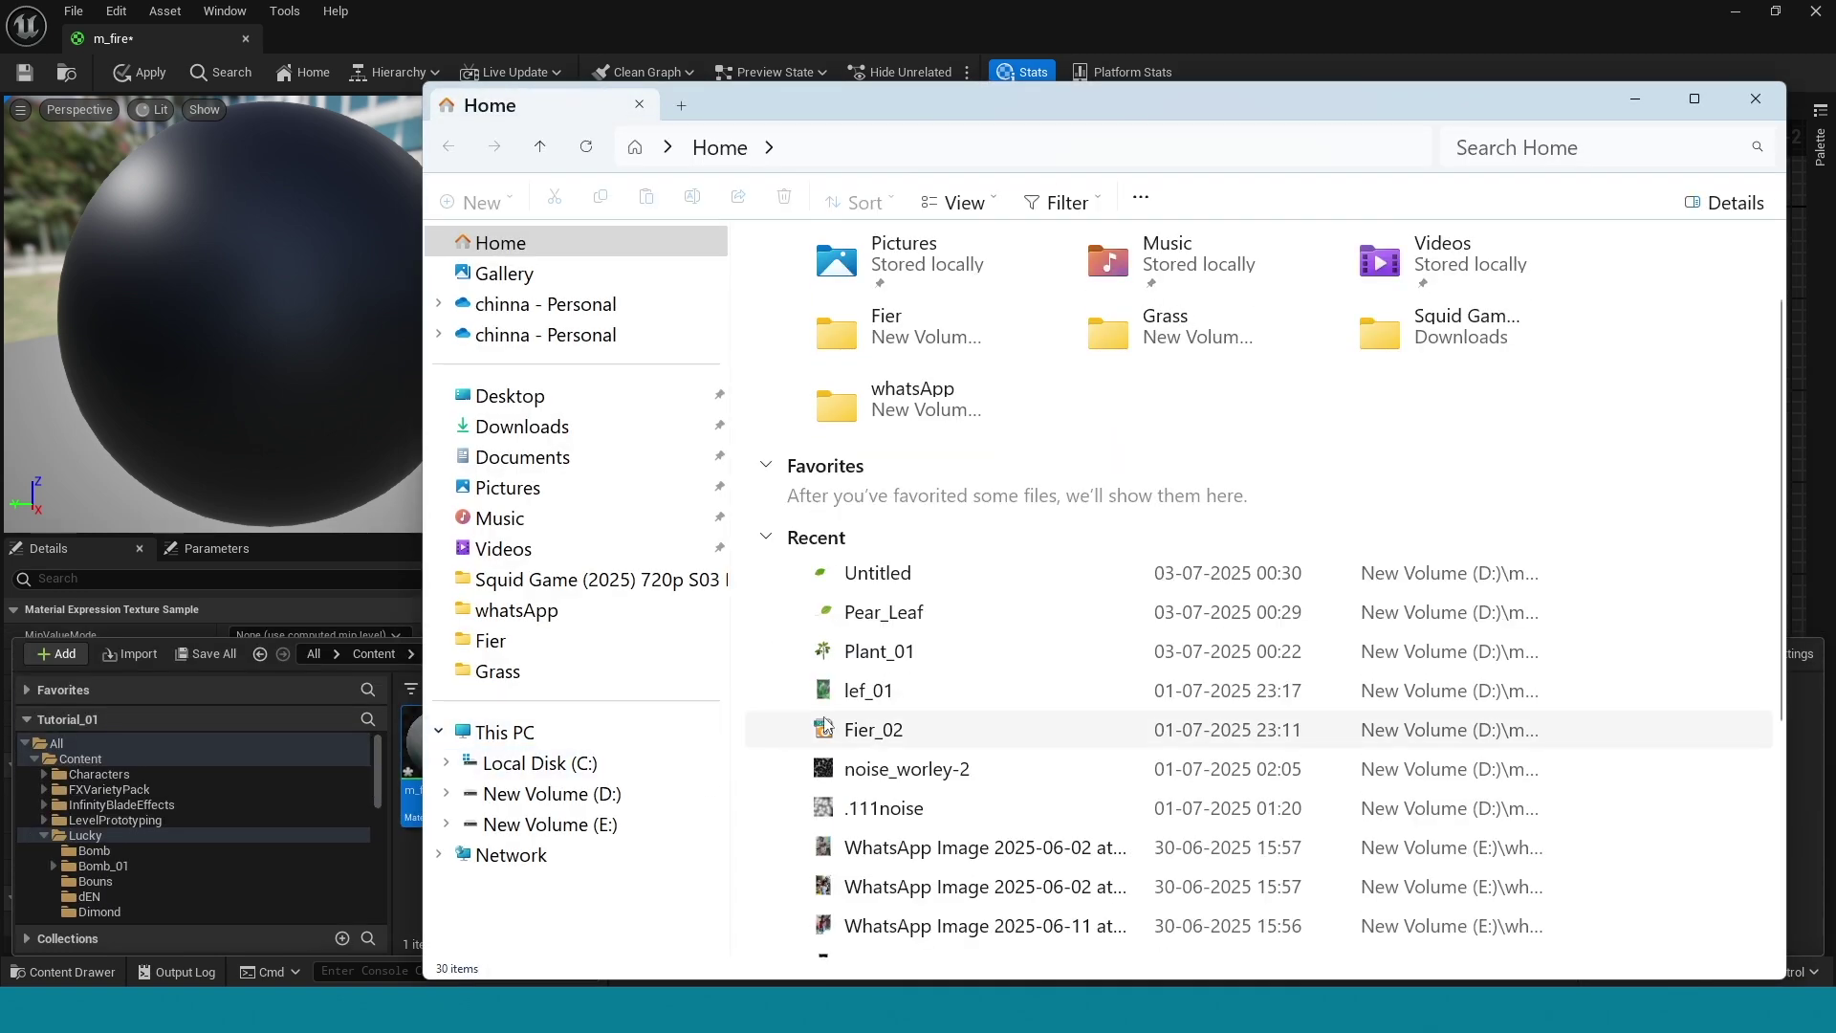
left_click_drag(835, 731, 1813, 765)
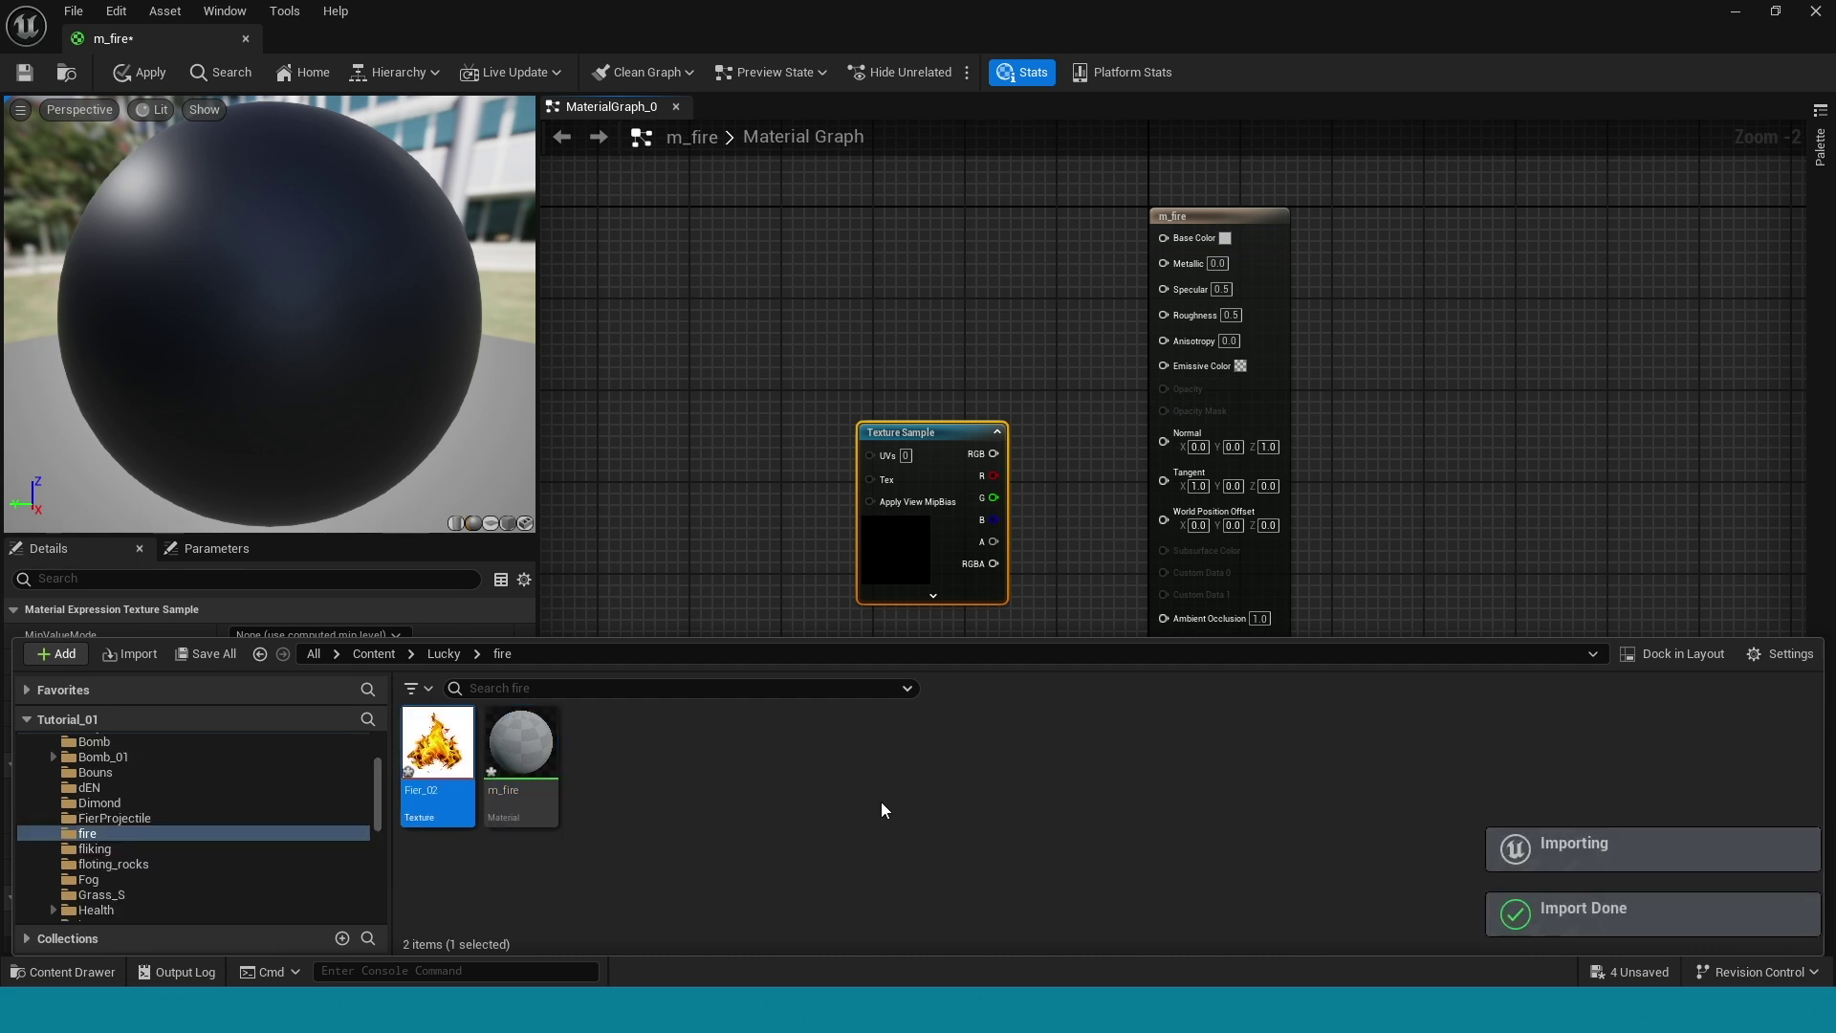
key("alt+Tab")
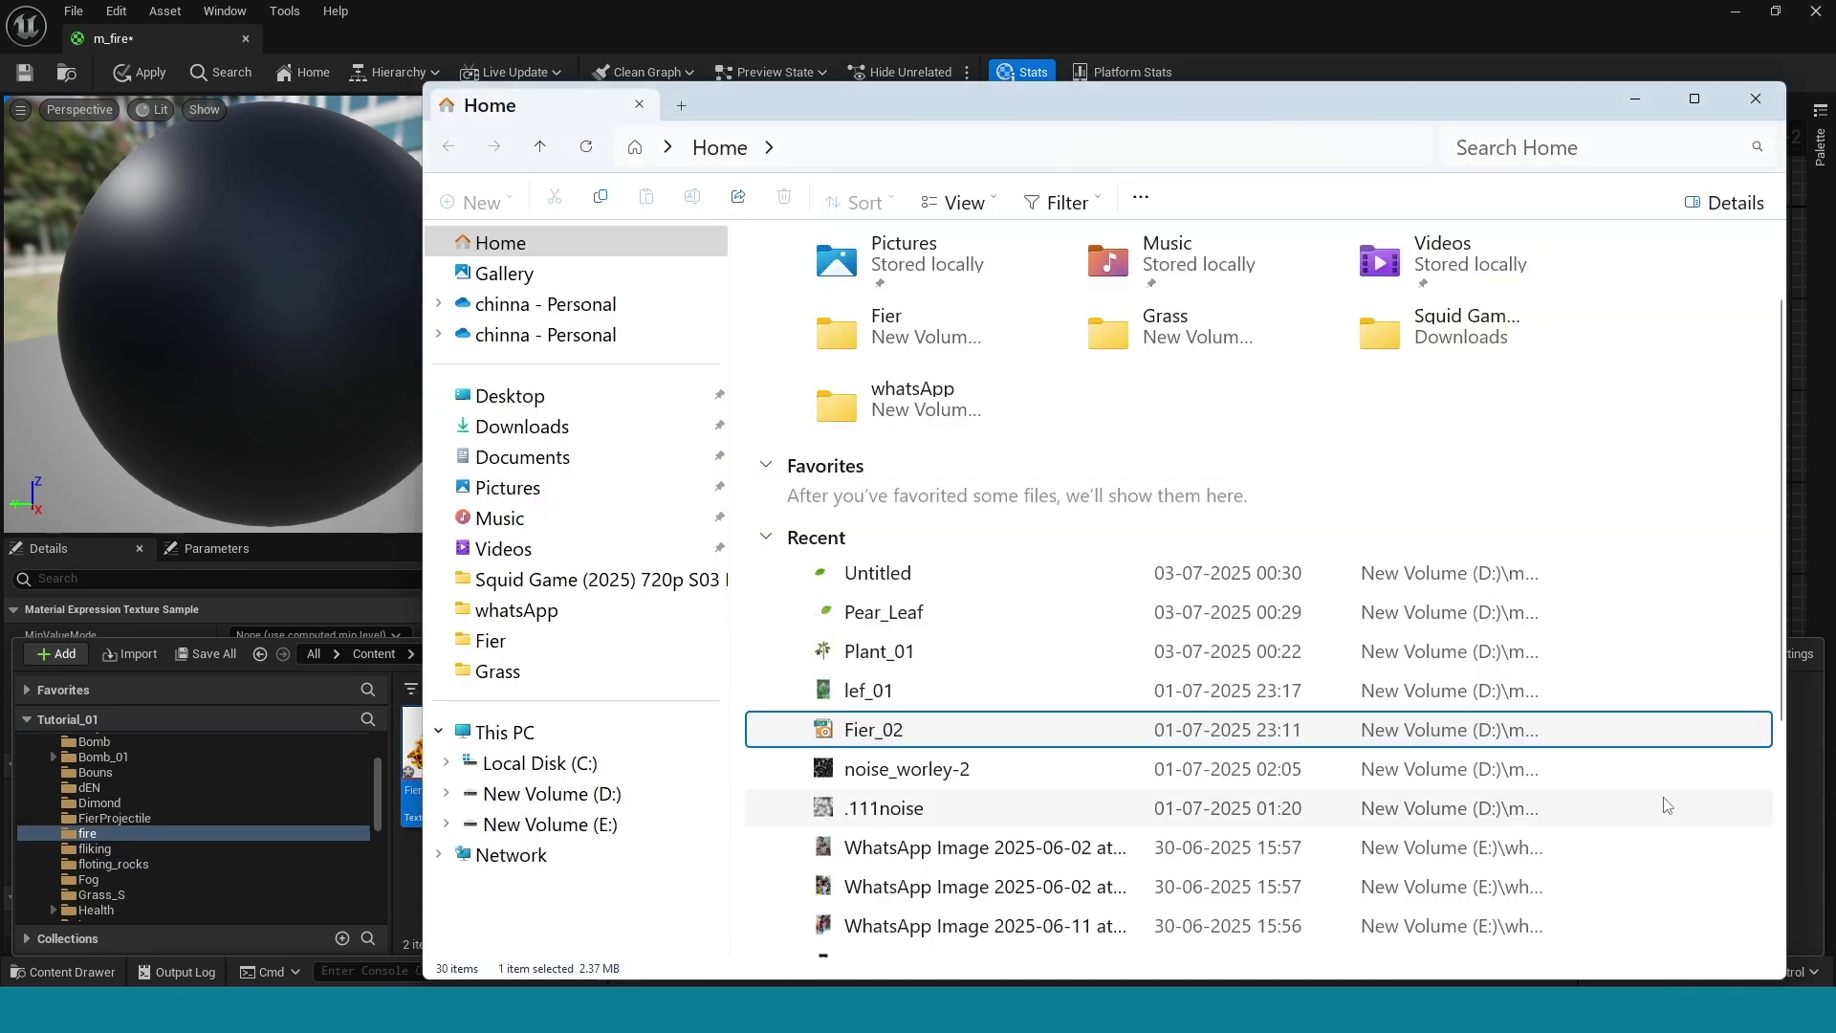
left_click_drag(1679, 808, 1813, 820)
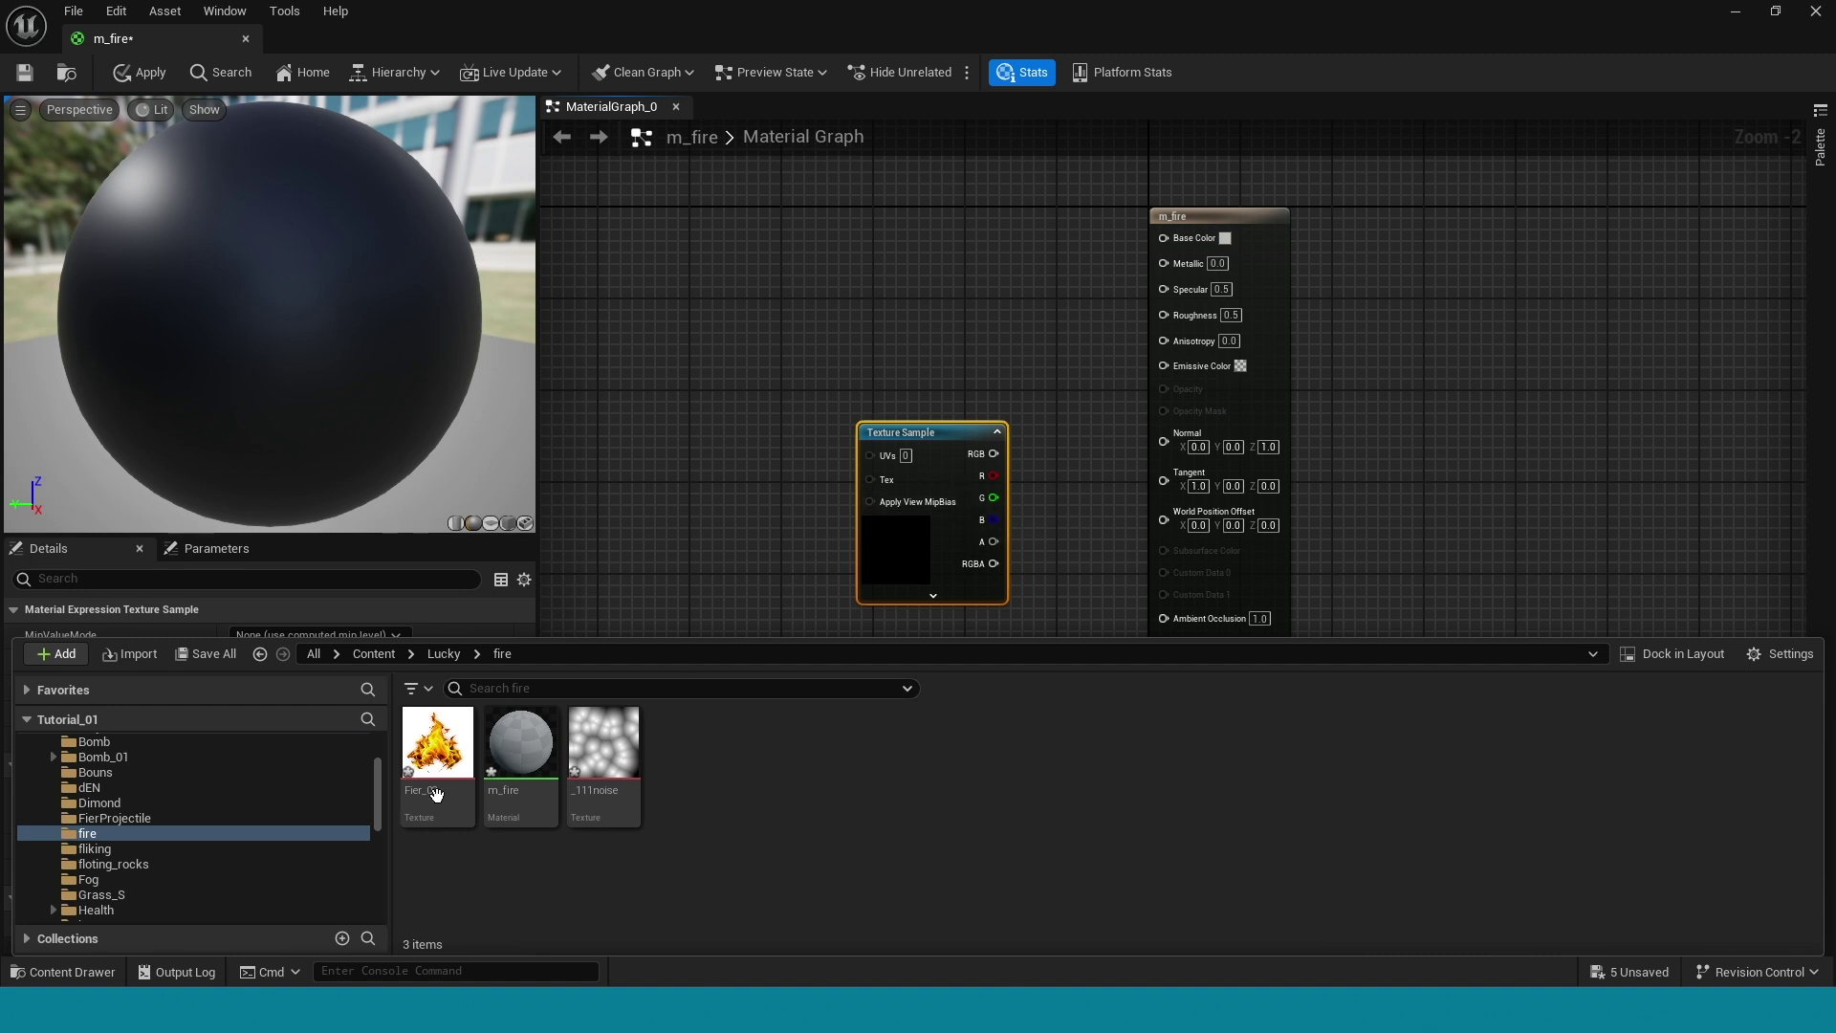
Assign the Fier_02 texture to the Texture Sample node and move the node farther from the result node
left_click(890, 503)
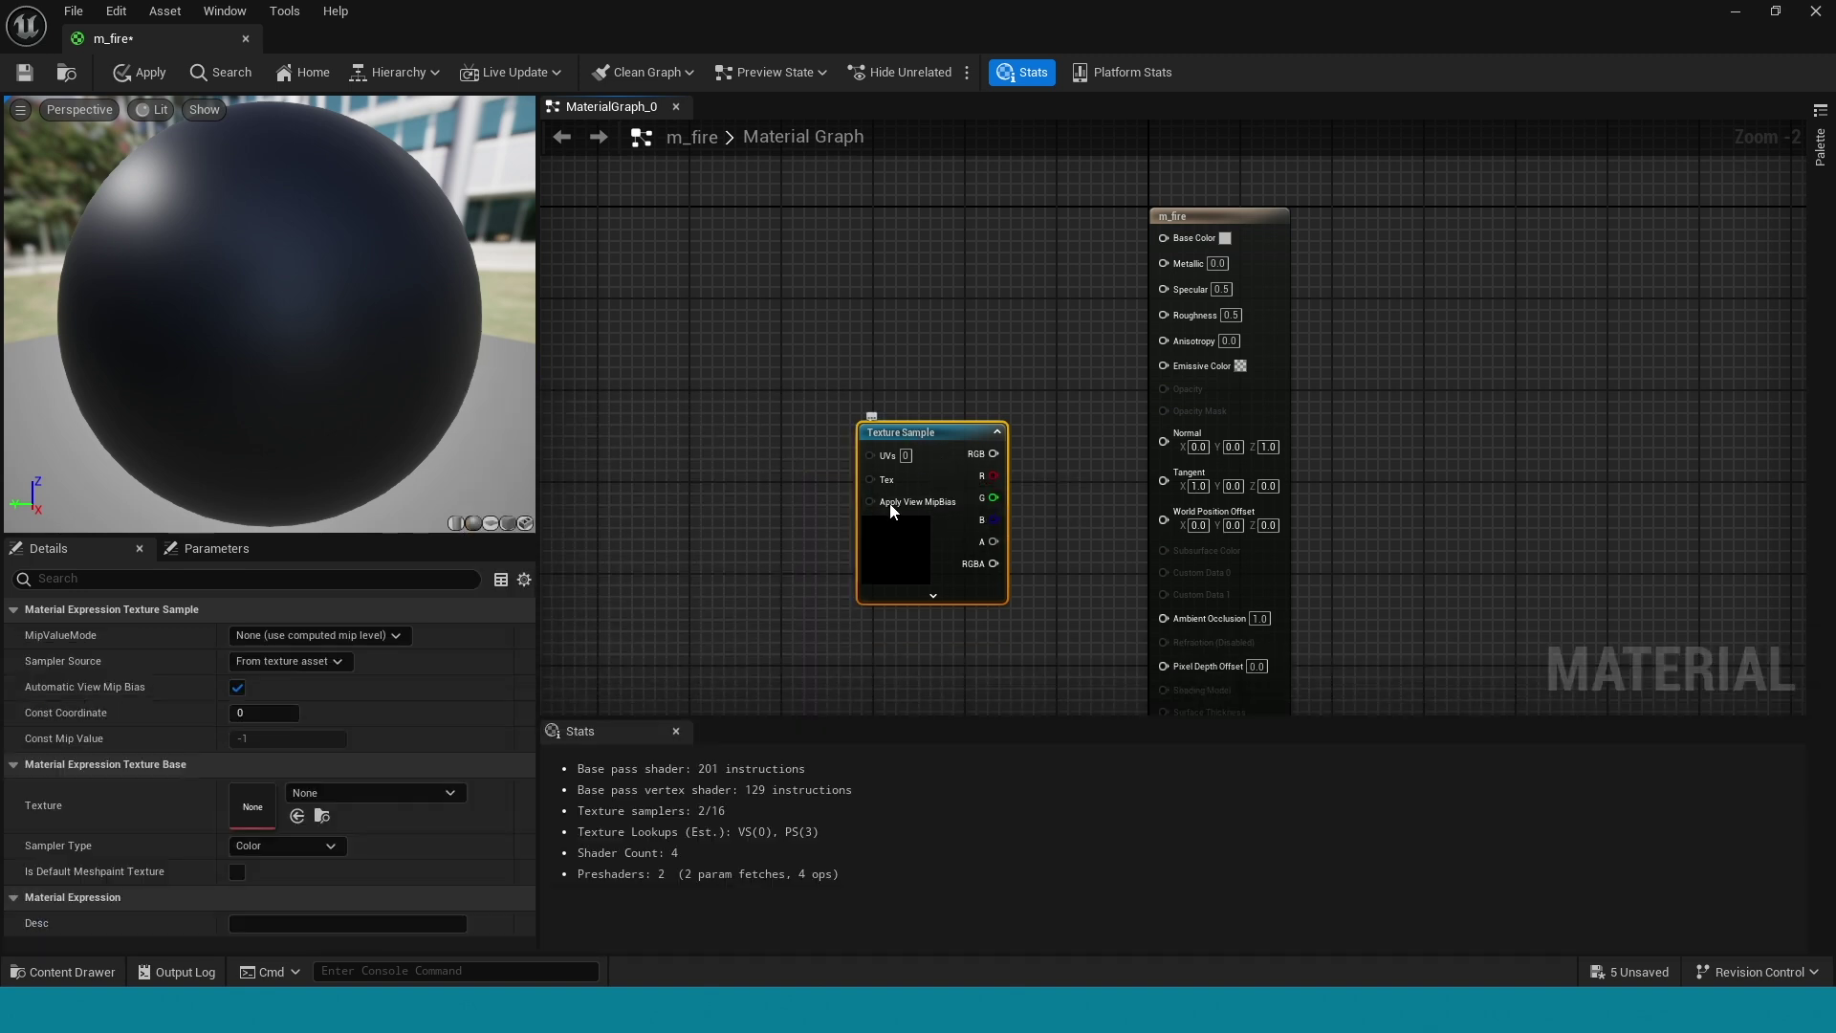
left_click(296, 816)
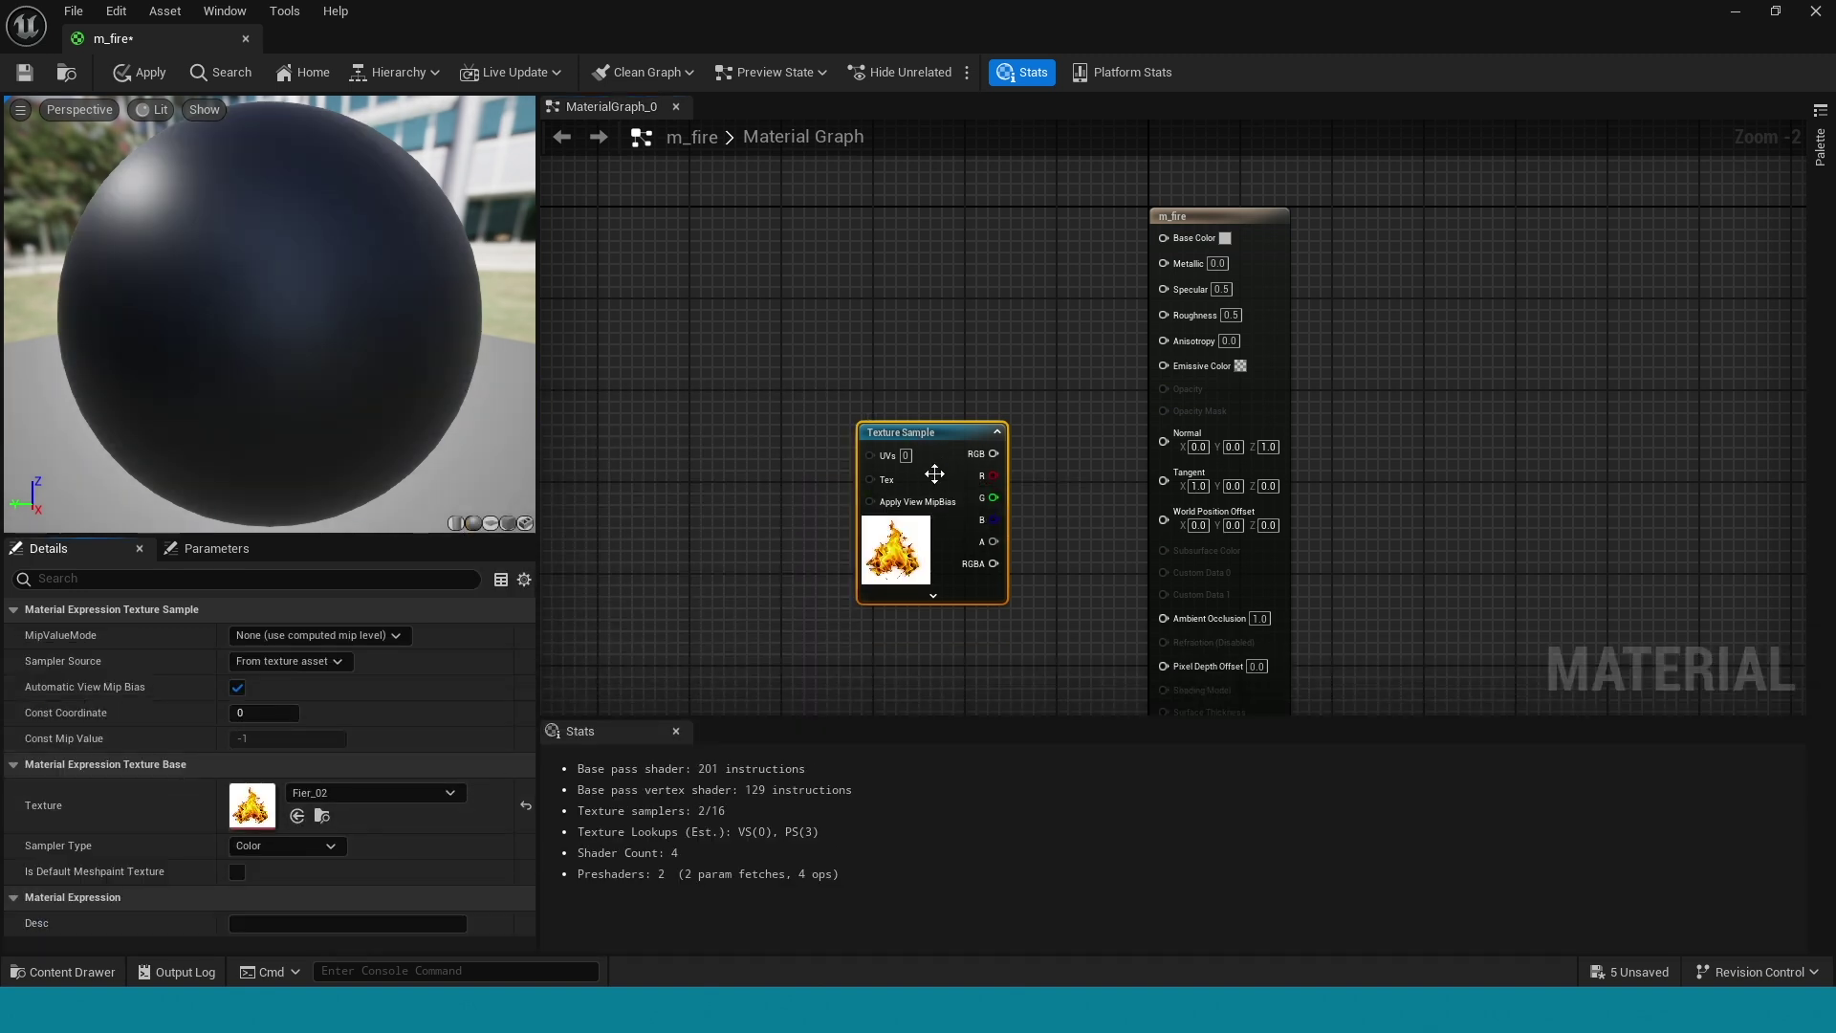
left_click_drag(935, 474, 663, 464)
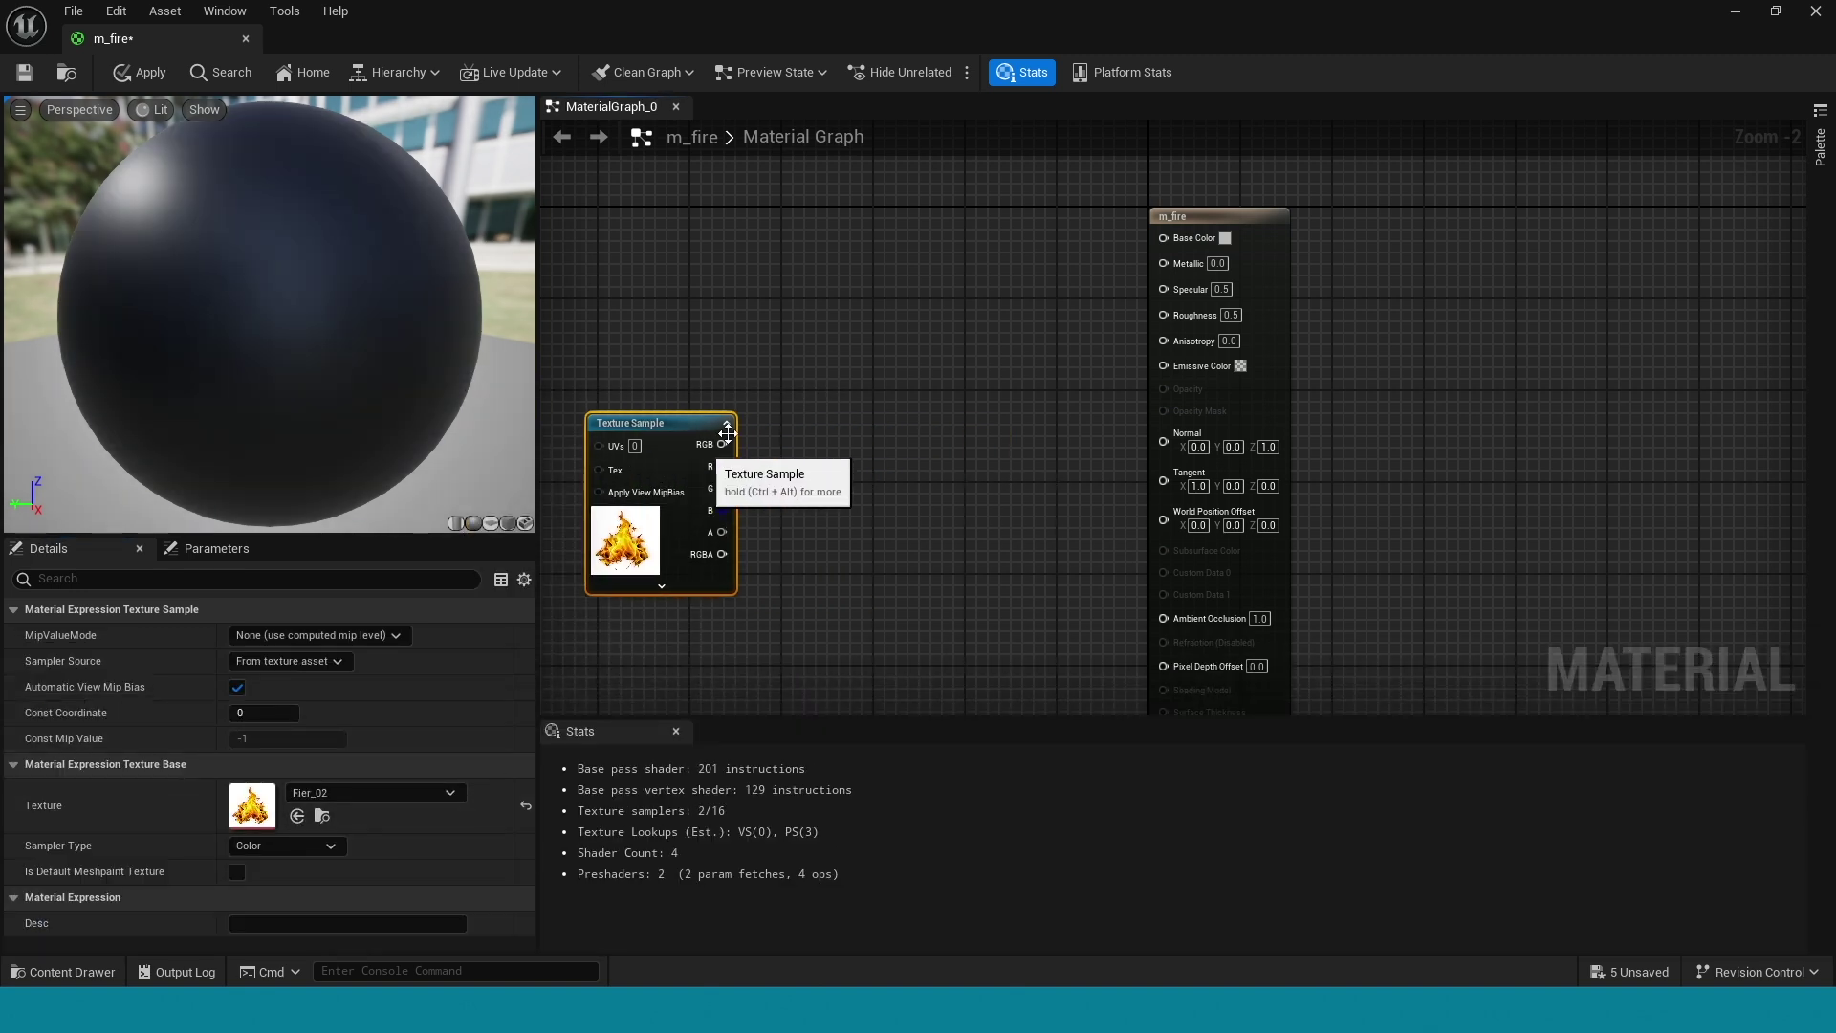
Add three Multiply nodes, one above another, between the Texture Sample and the result node
left_click(1000, 230)
left_click(977, 480)
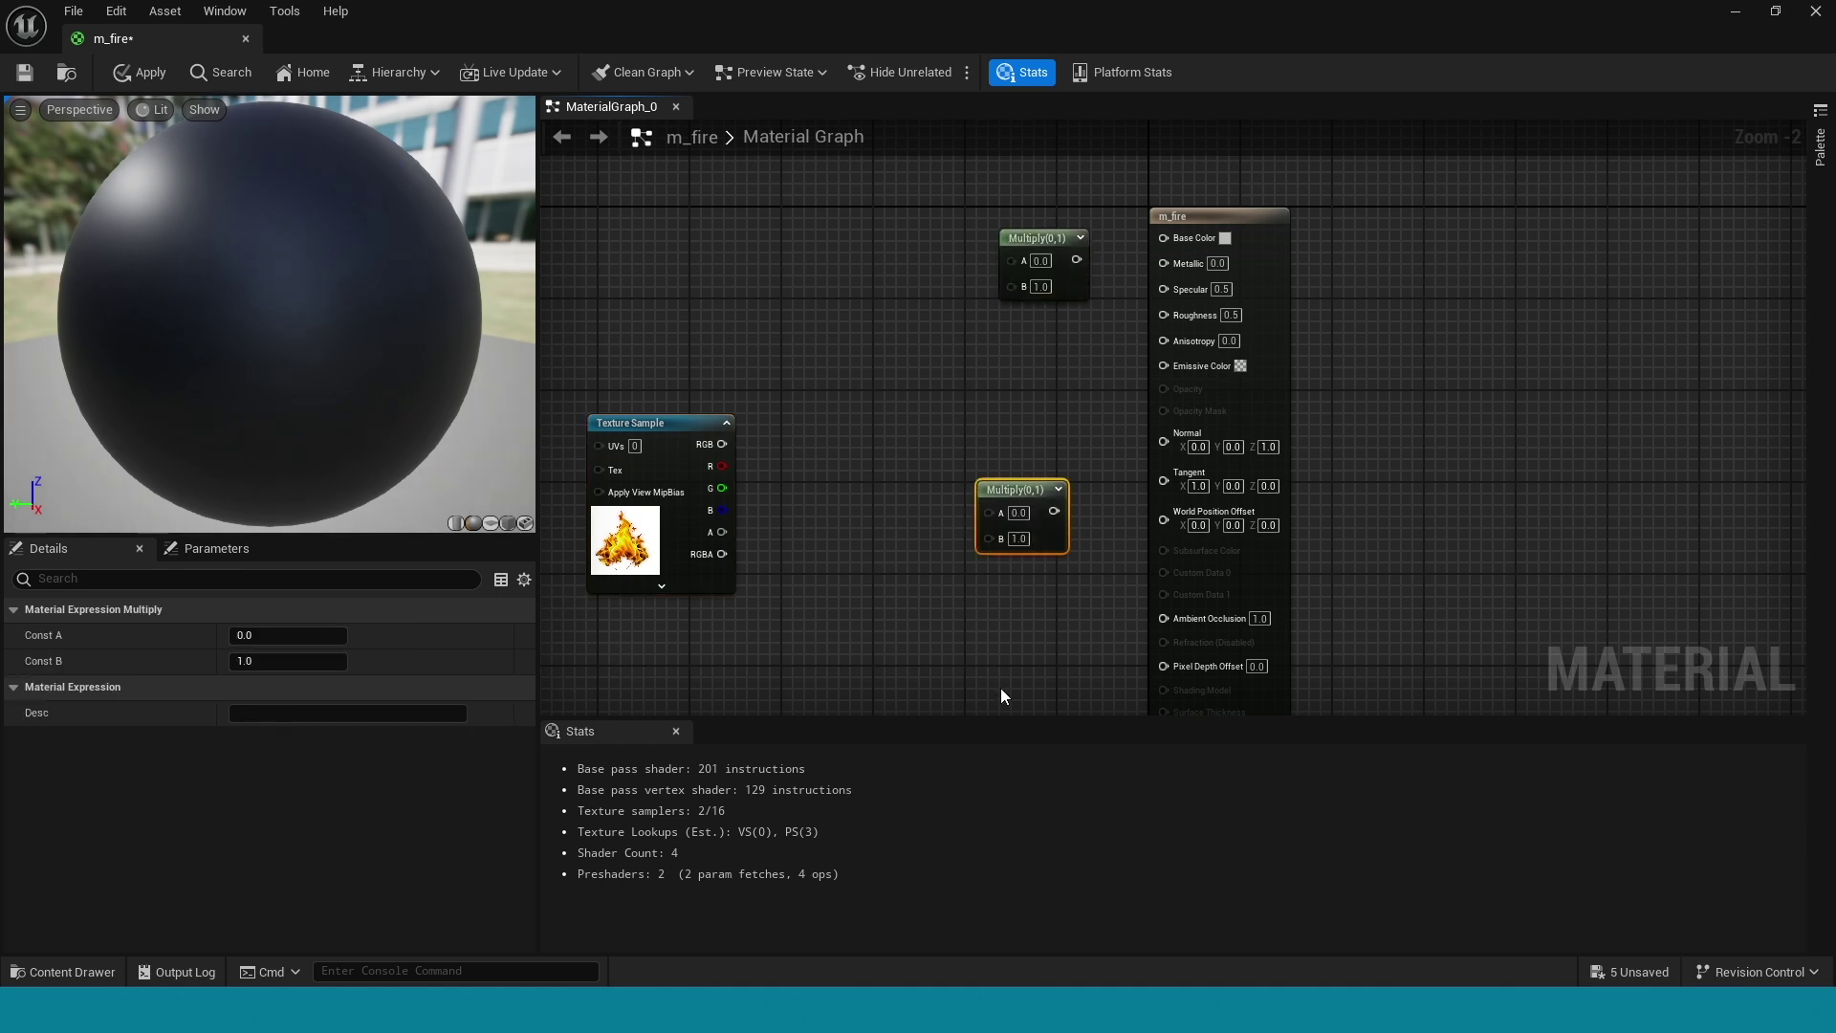
left_click(996, 684)
Connect the Texture Sample's alpha to the middle Multiply's A input, and the middle Multiply's output to the lowest Multiply's A
right_click_drag(1037, 616, 1188, 520)
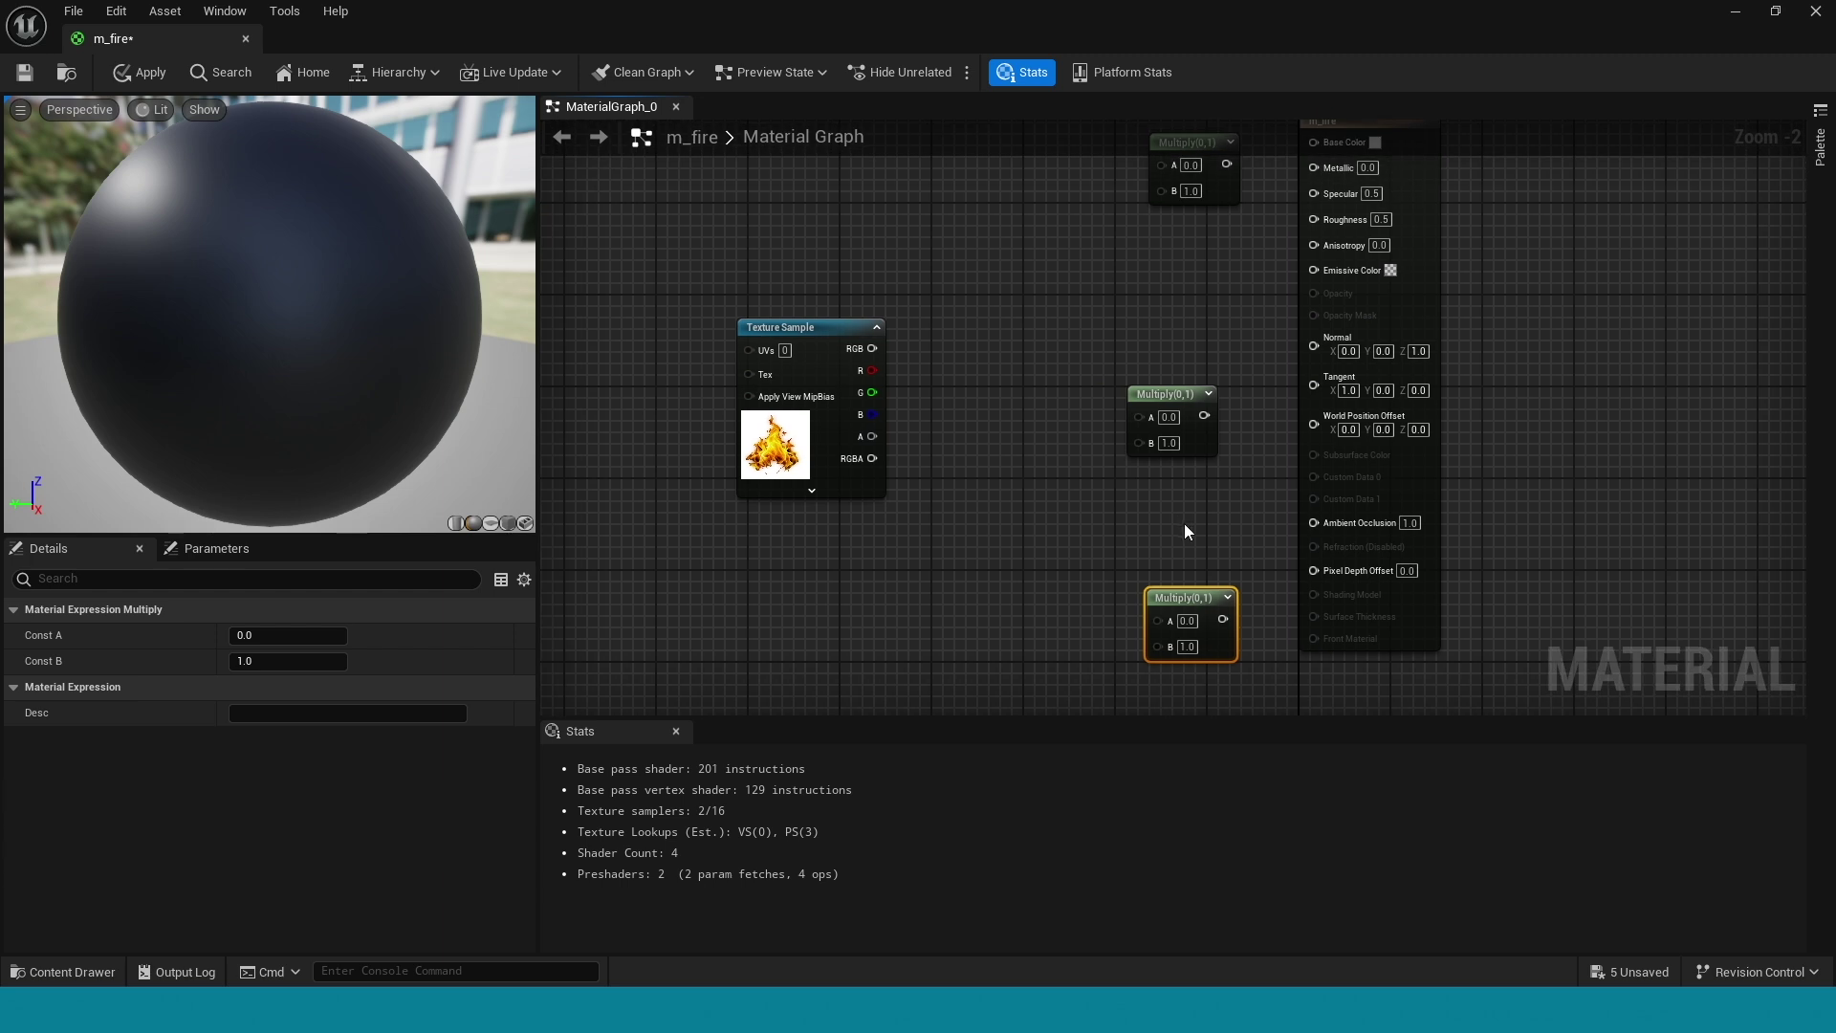
left_click_drag(1204, 415, 1158, 618)
left_click_drag(1138, 417, 871, 436)
Add a Particle Color node, feeding its RGB into the upper Multiply's B and its alpha into the lowest Multiply's B
right_click_drag(960, 308, 1029, 515)
right_click(894, 395)
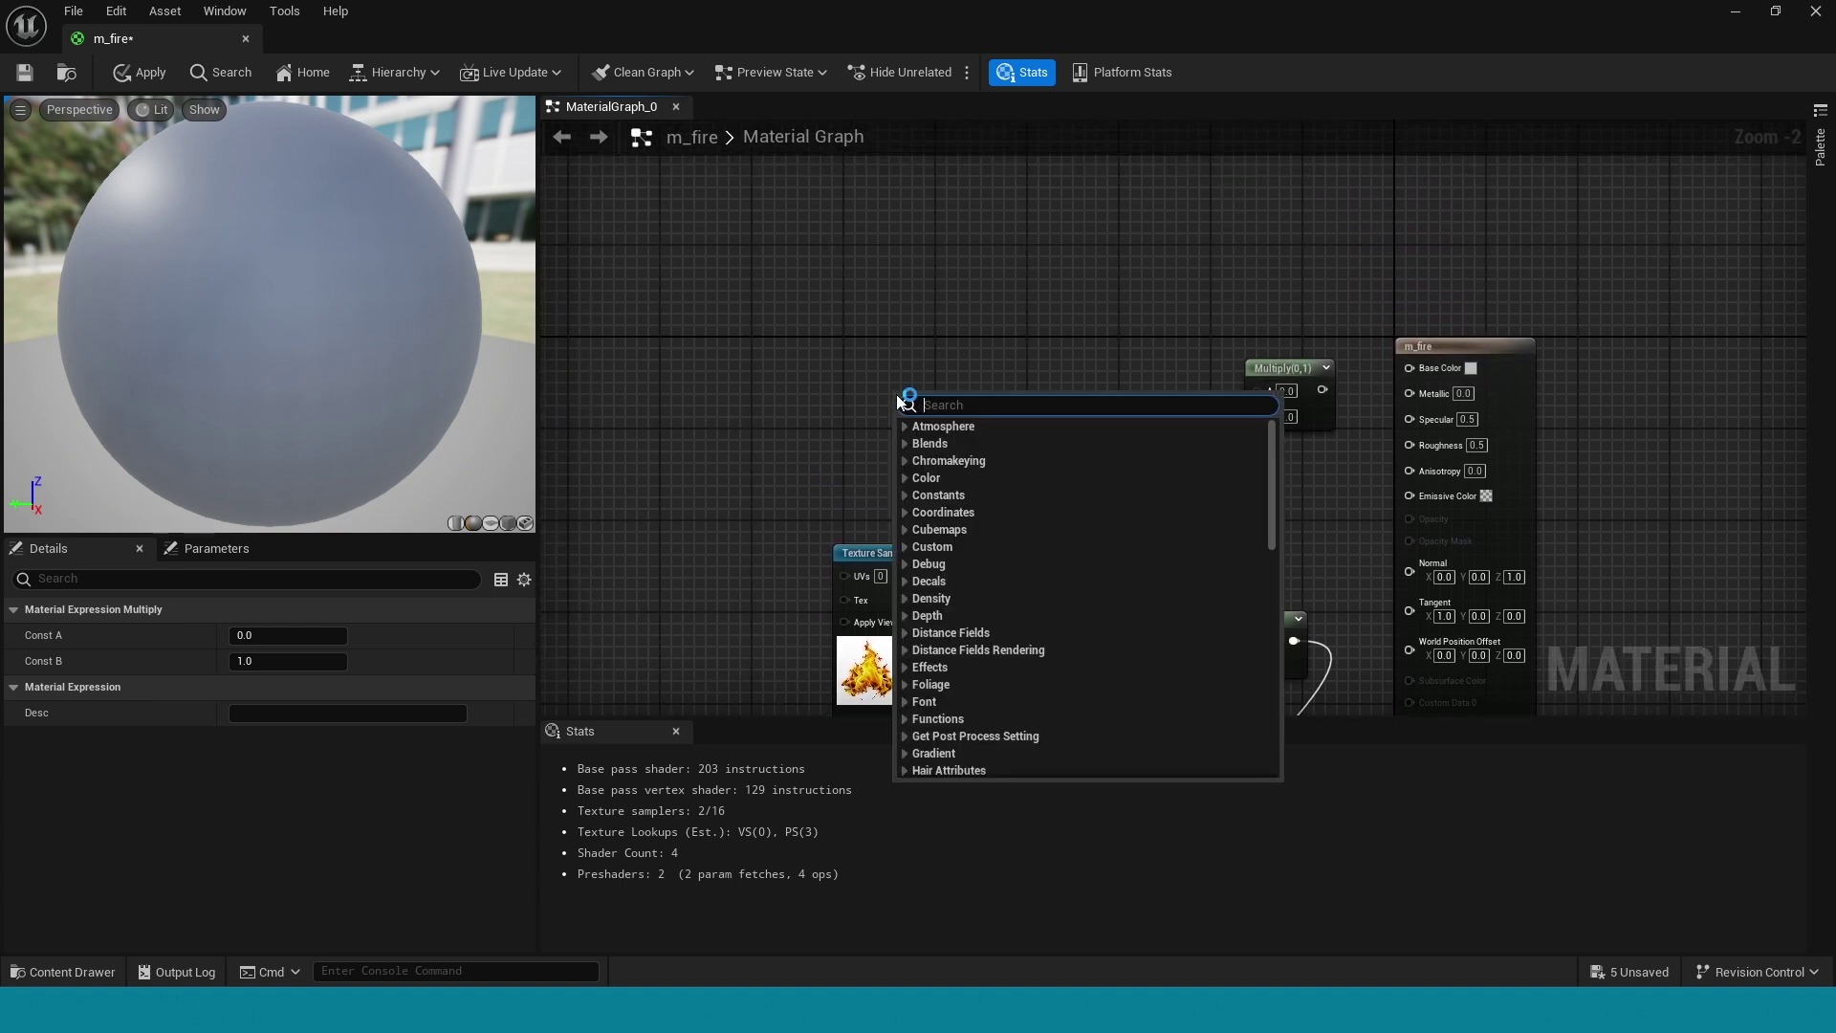
type("parti")
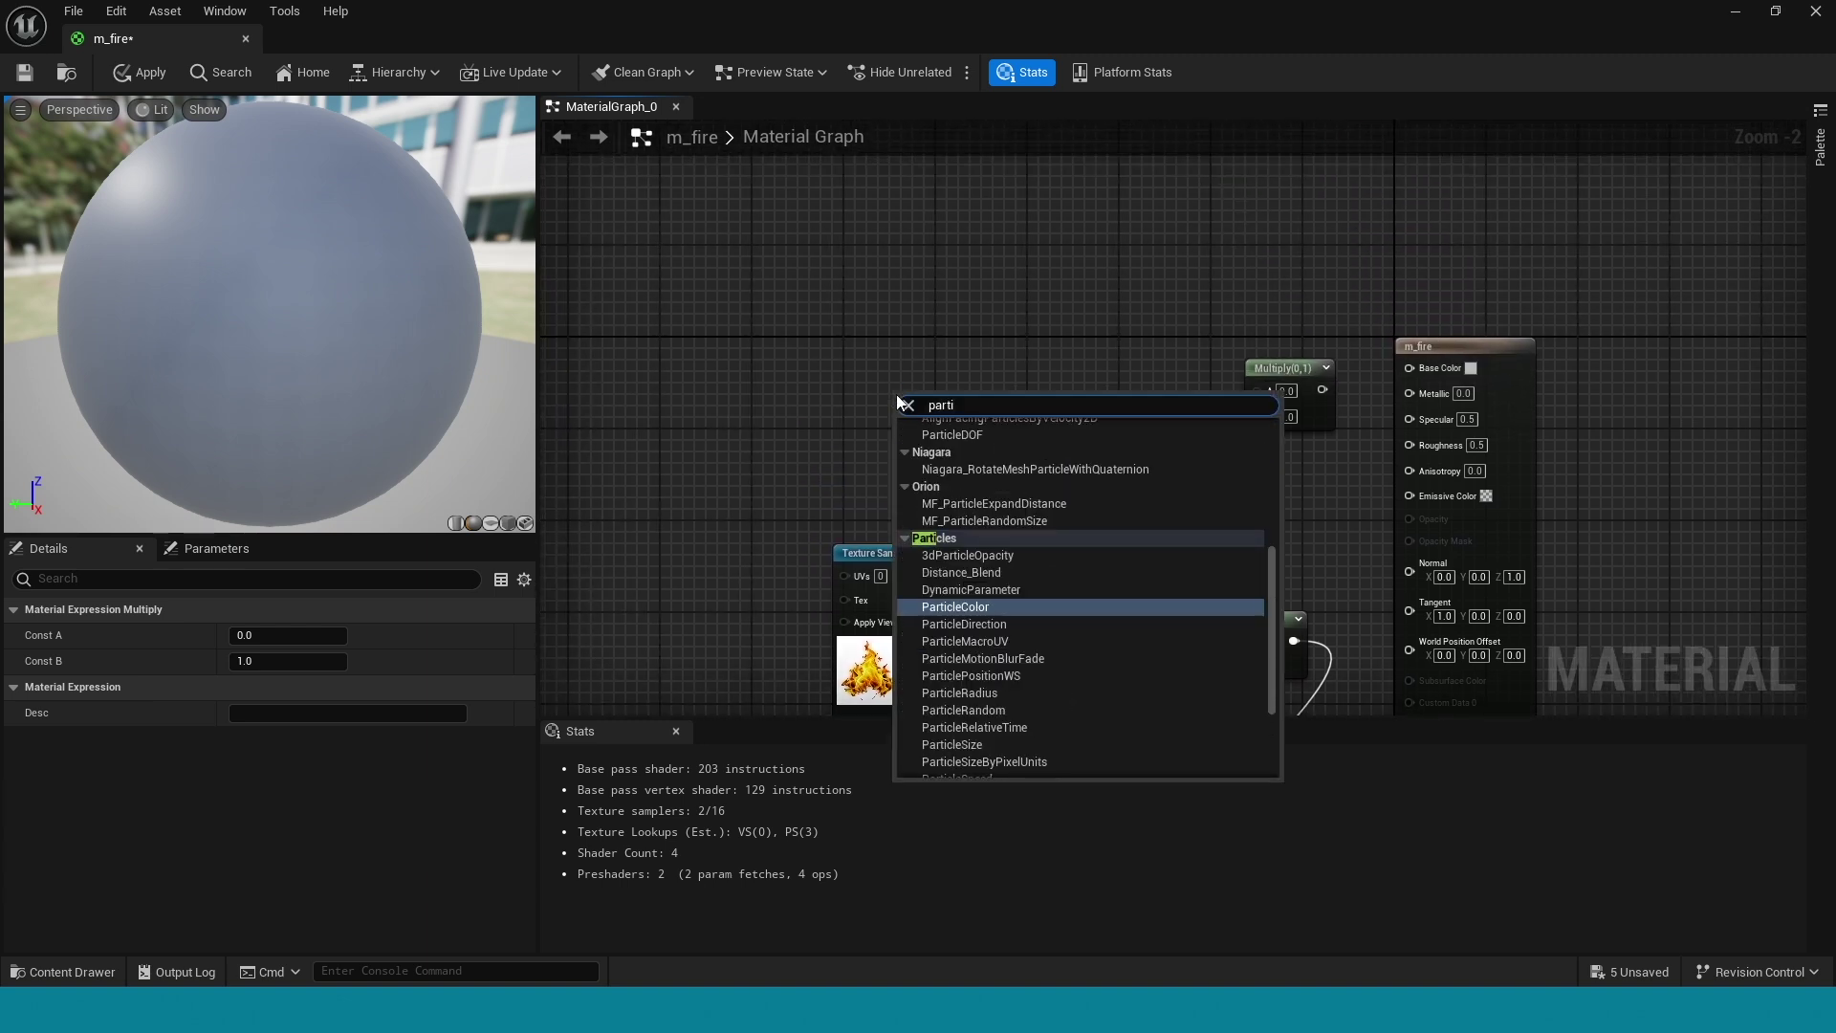
left_click(994, 607)
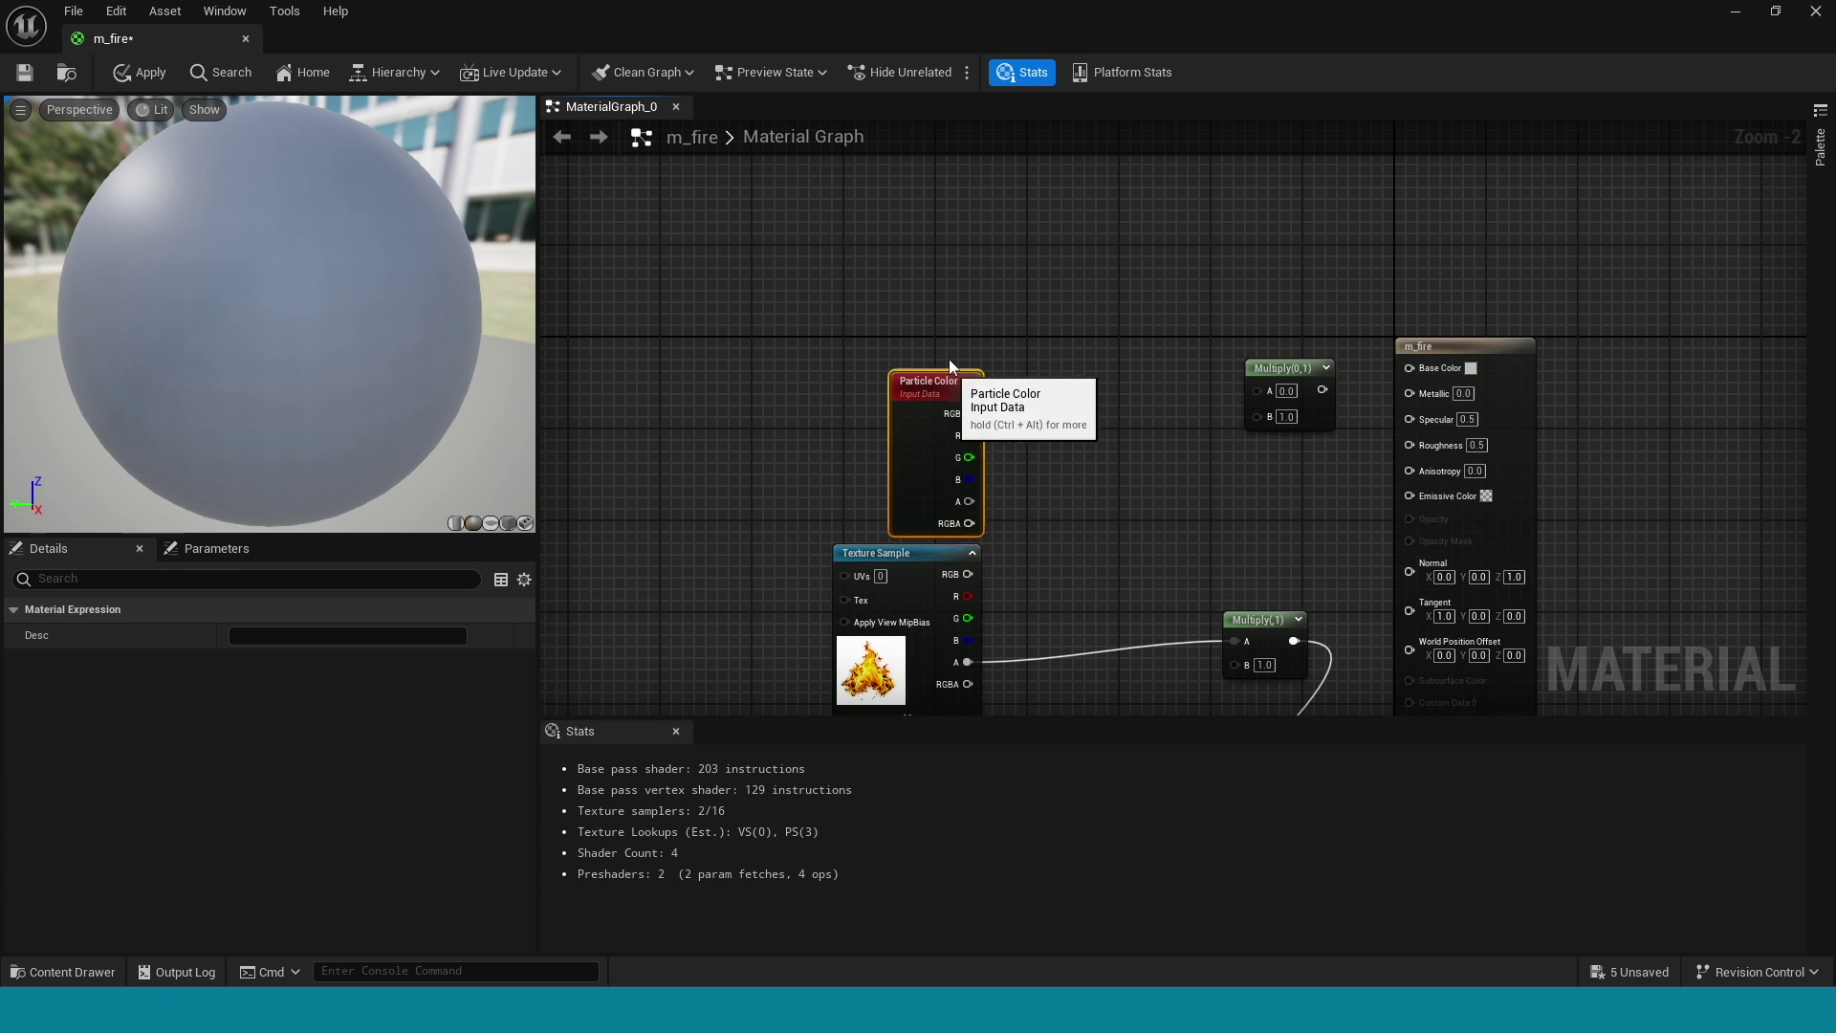
left_click_drag(950, 364, 1262, 416)
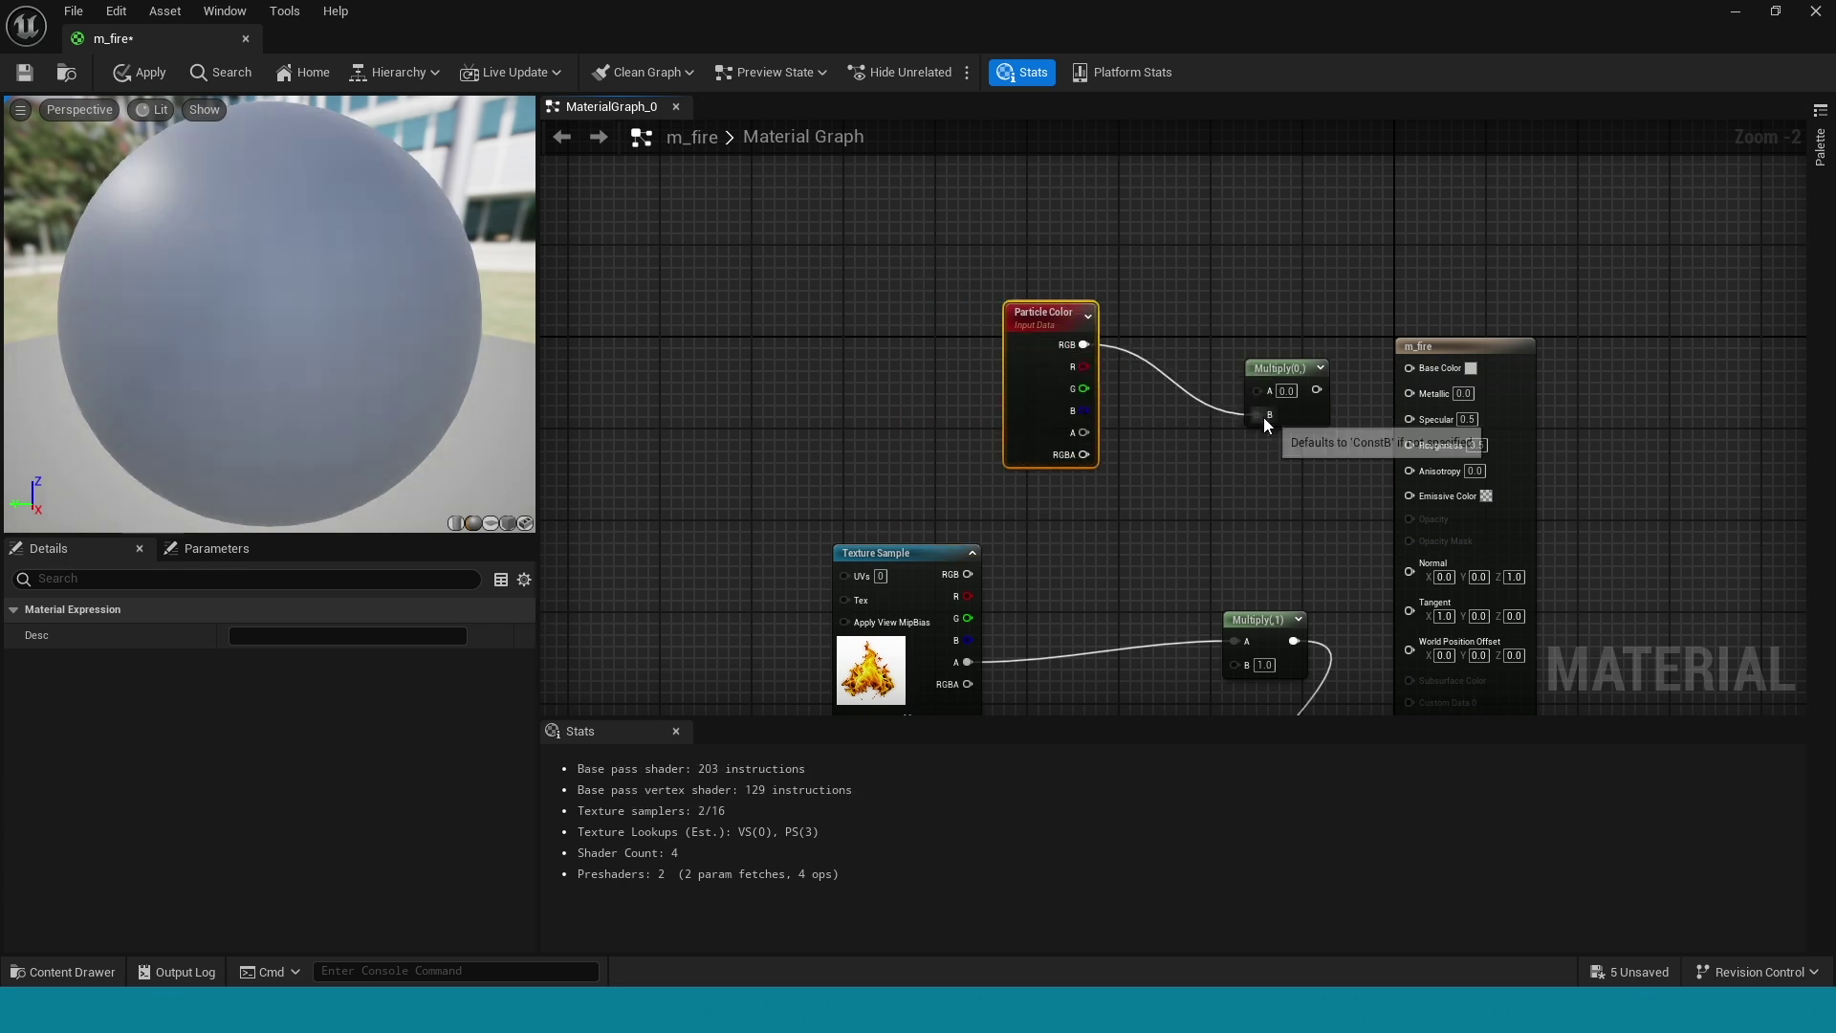
left_click_drag(1084, 432, 1255, 635)
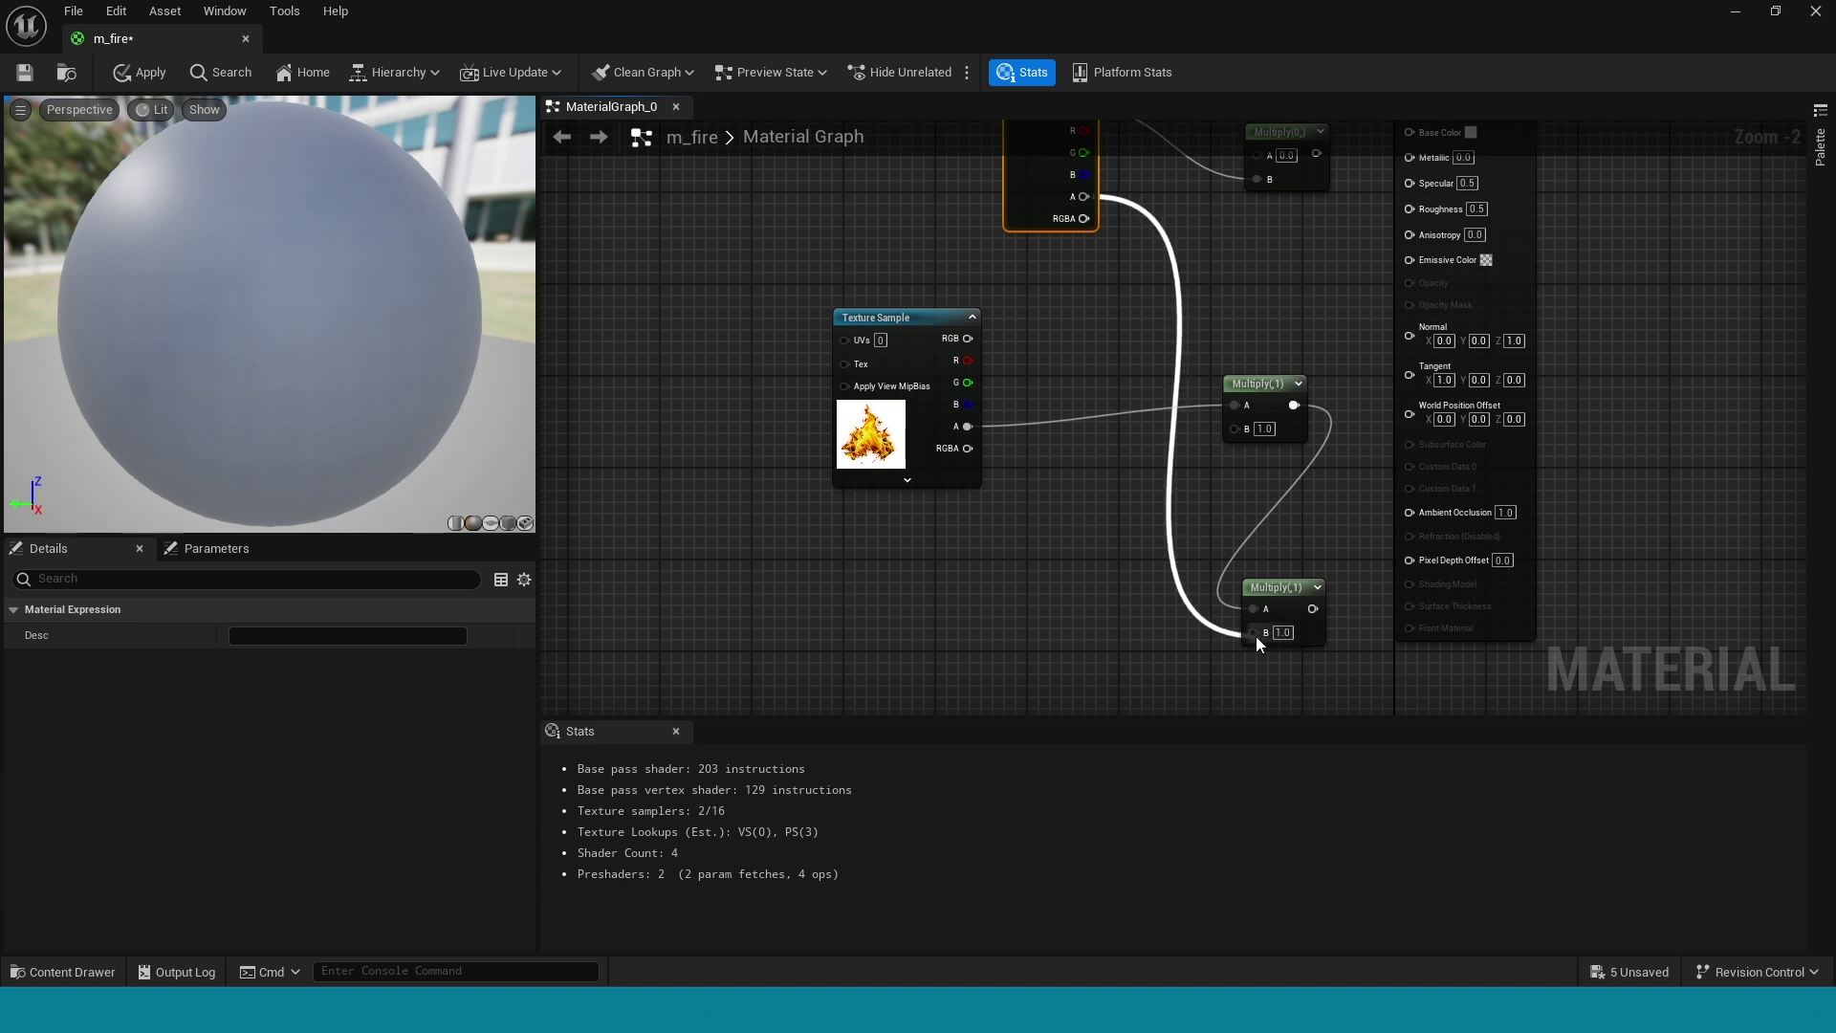
Configure the m_fire material with Masked blend mode, Unlit shading model and Two Sided enabled
right_click_drag(1110, 512, 920, 673)
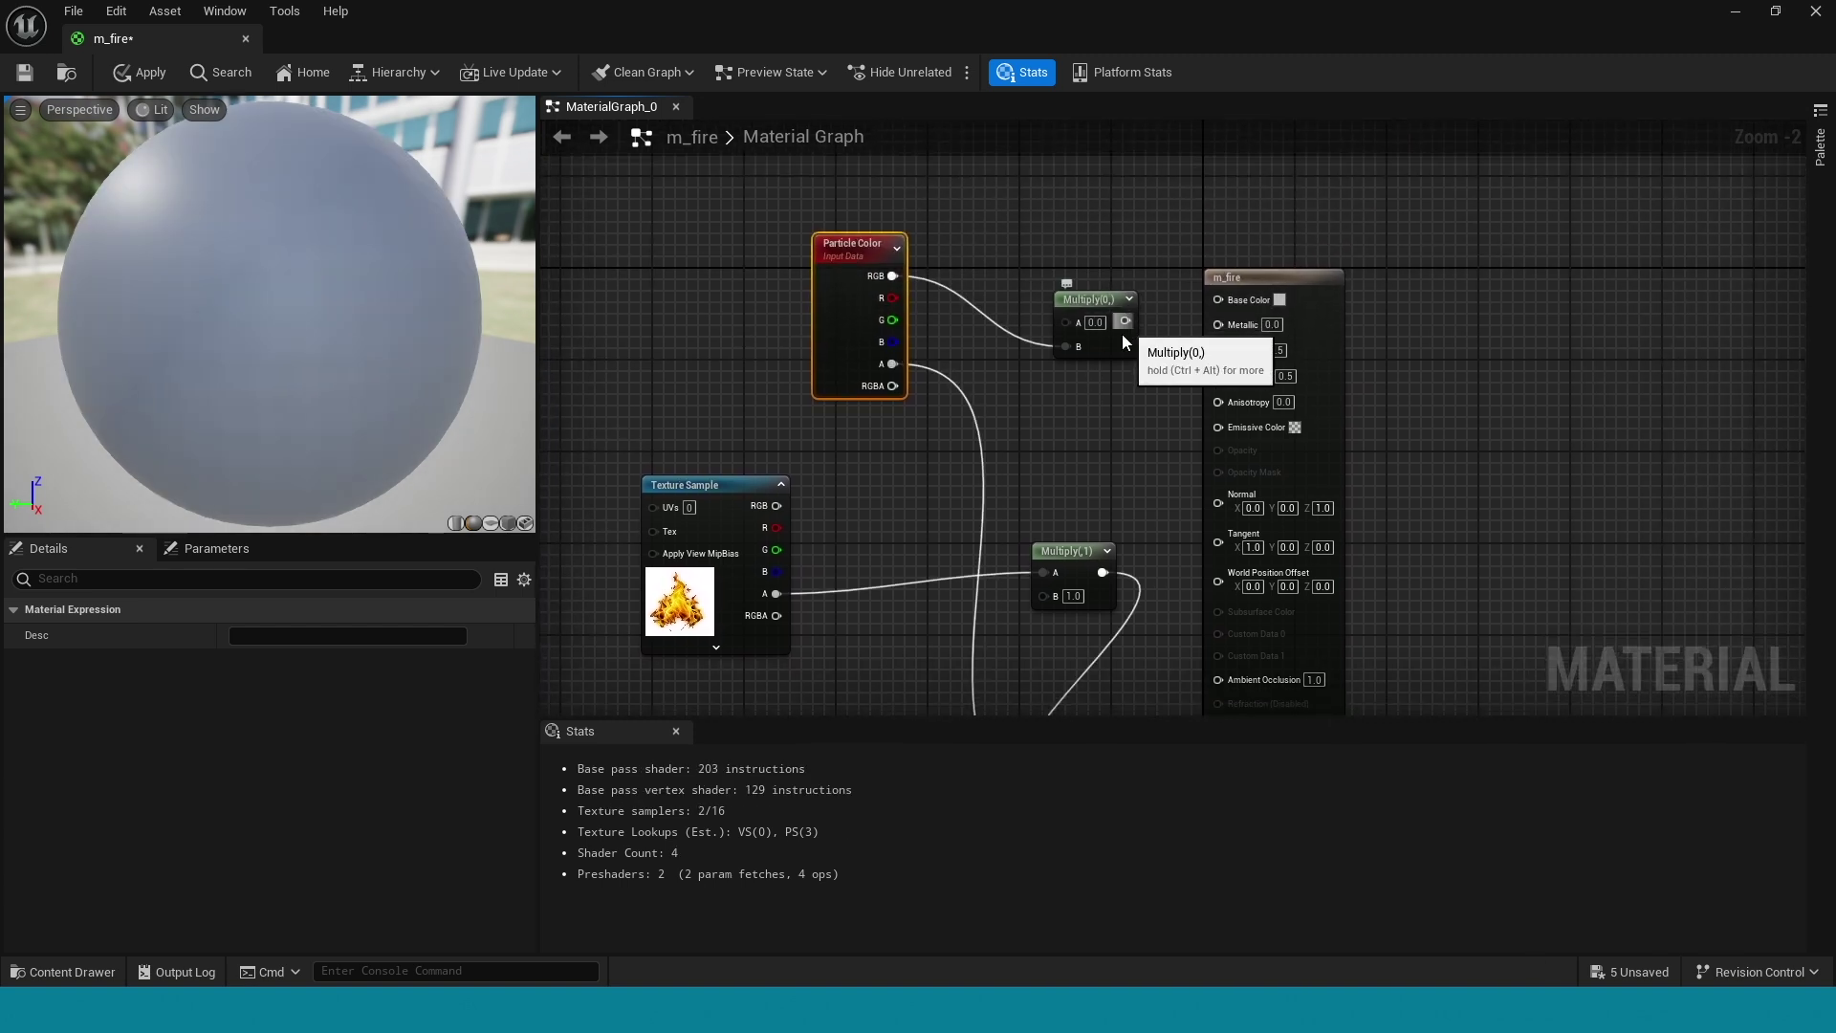
left_click(1307, 450)
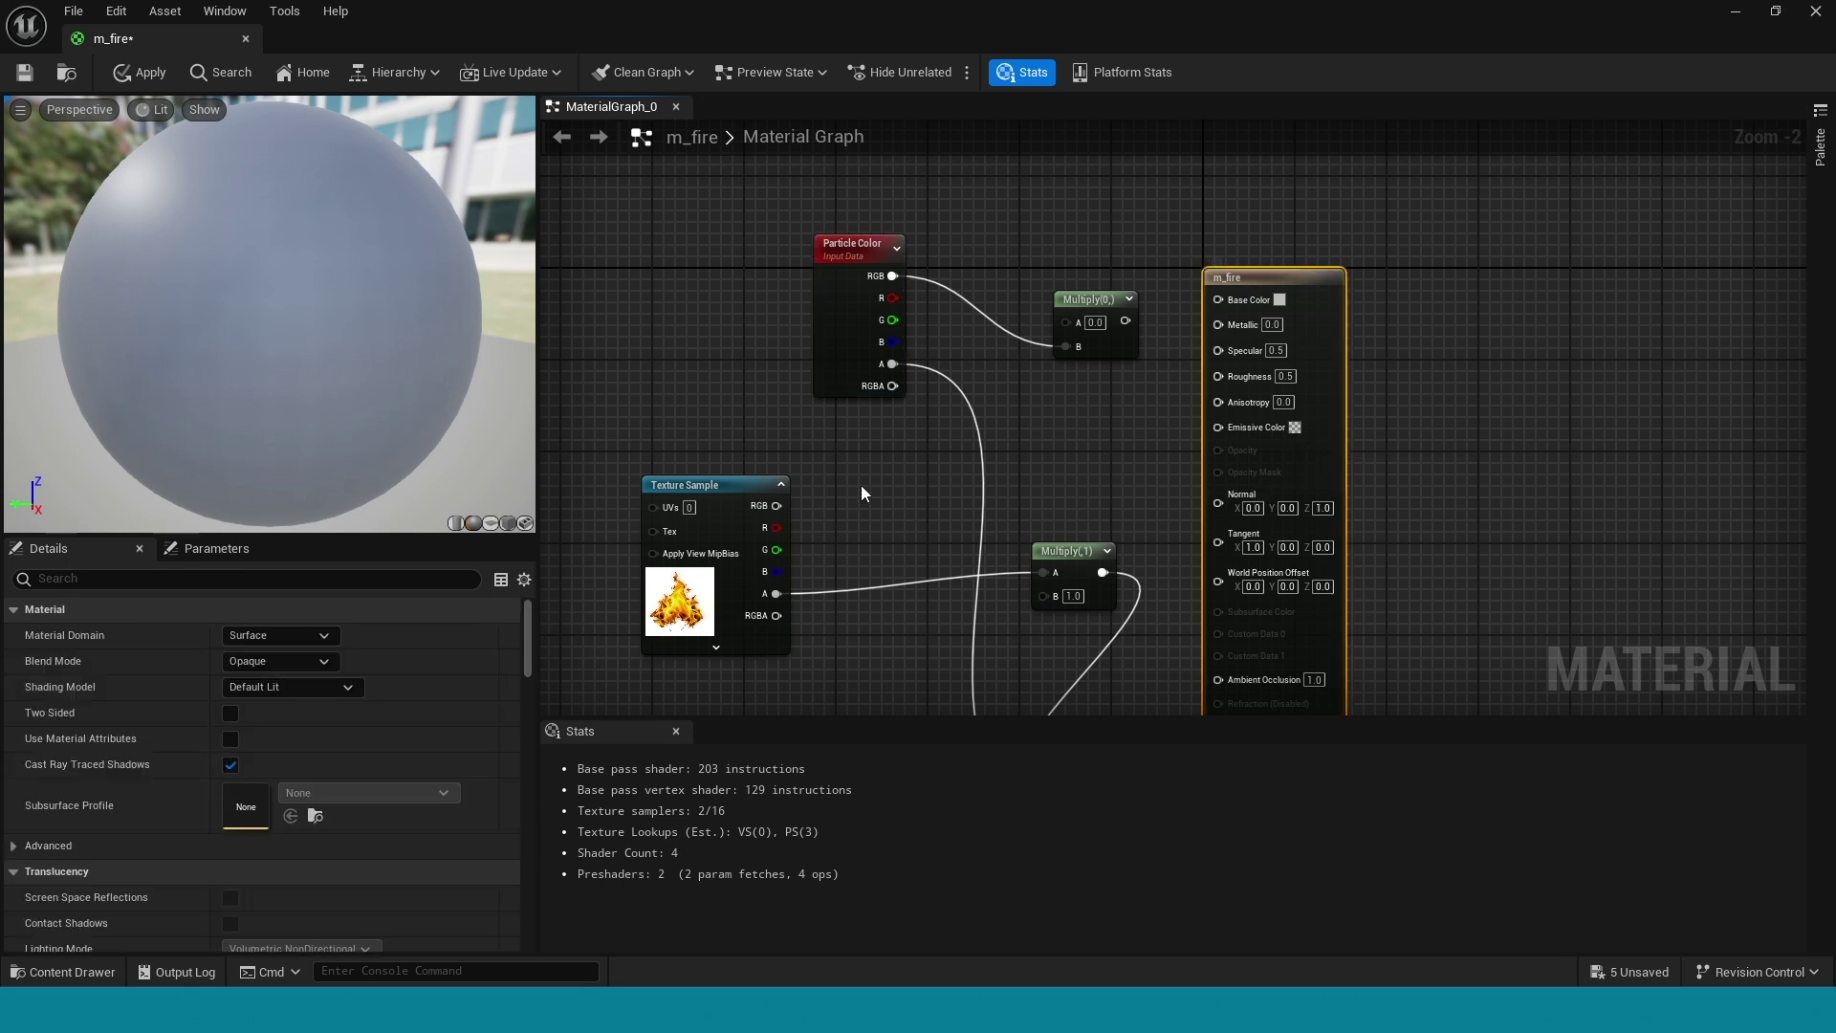
left_click(302, 660)
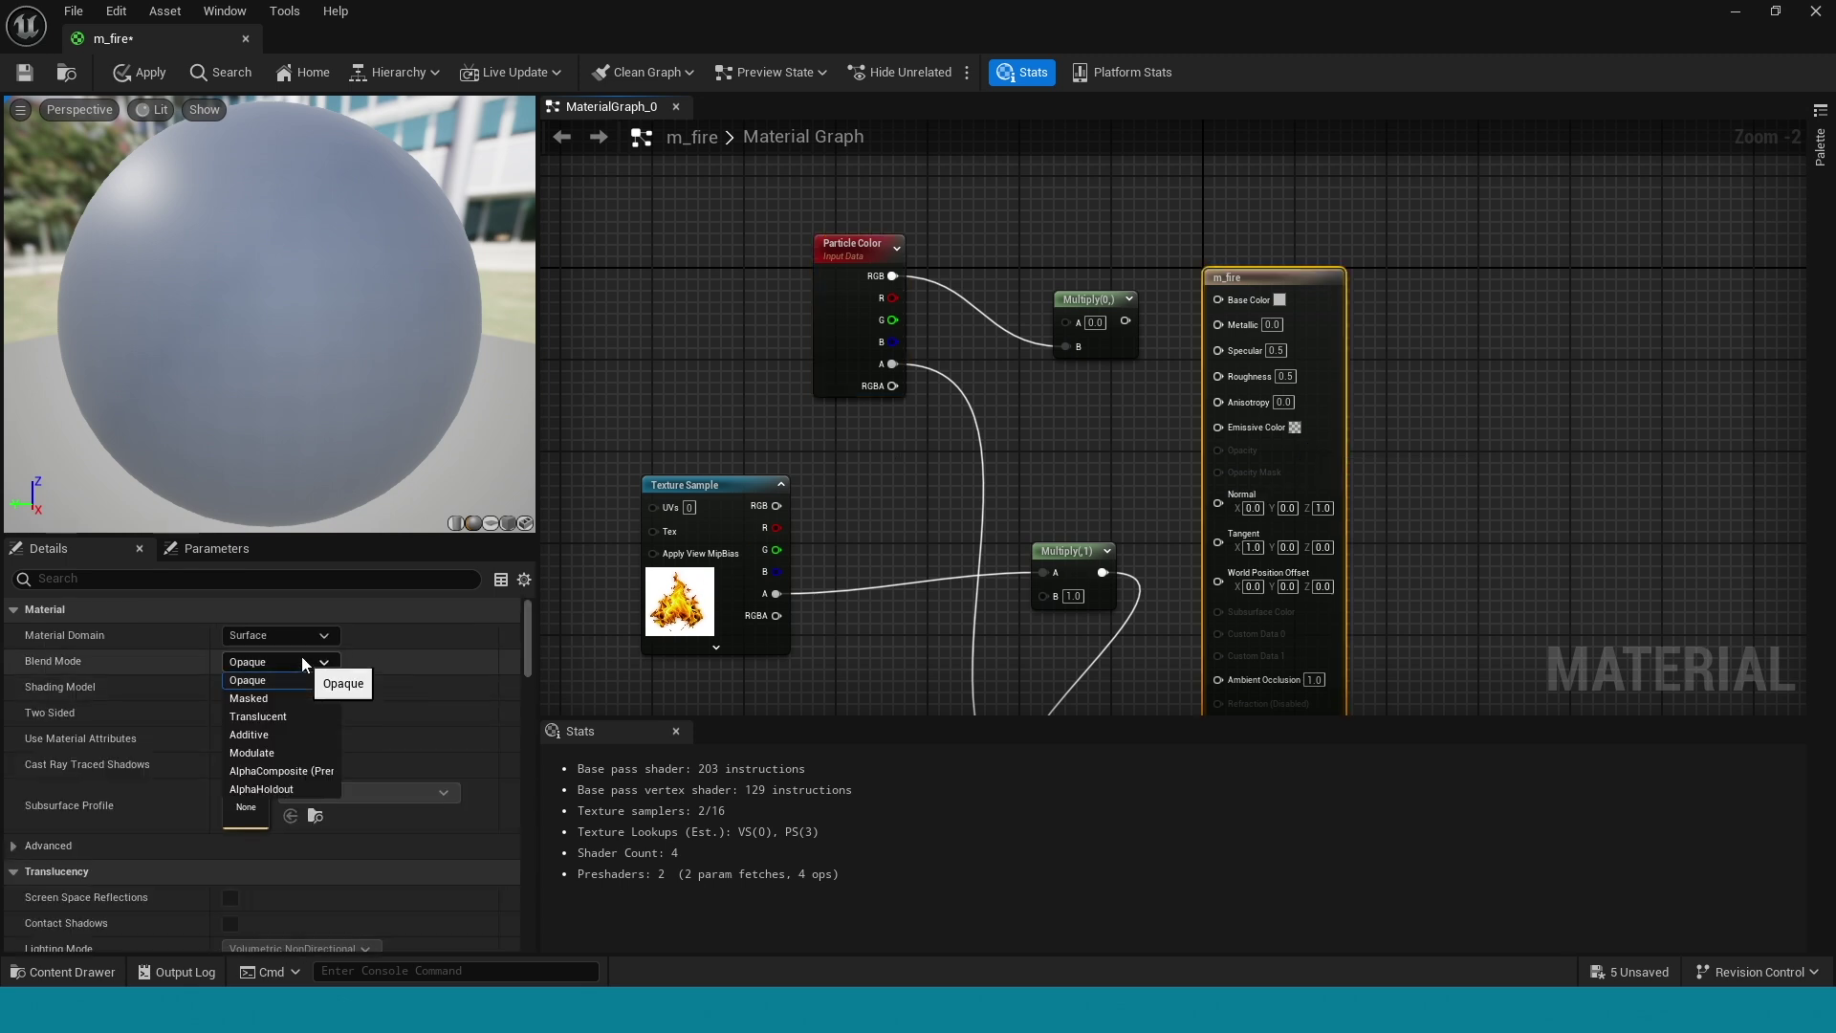
left_click(330, 699)
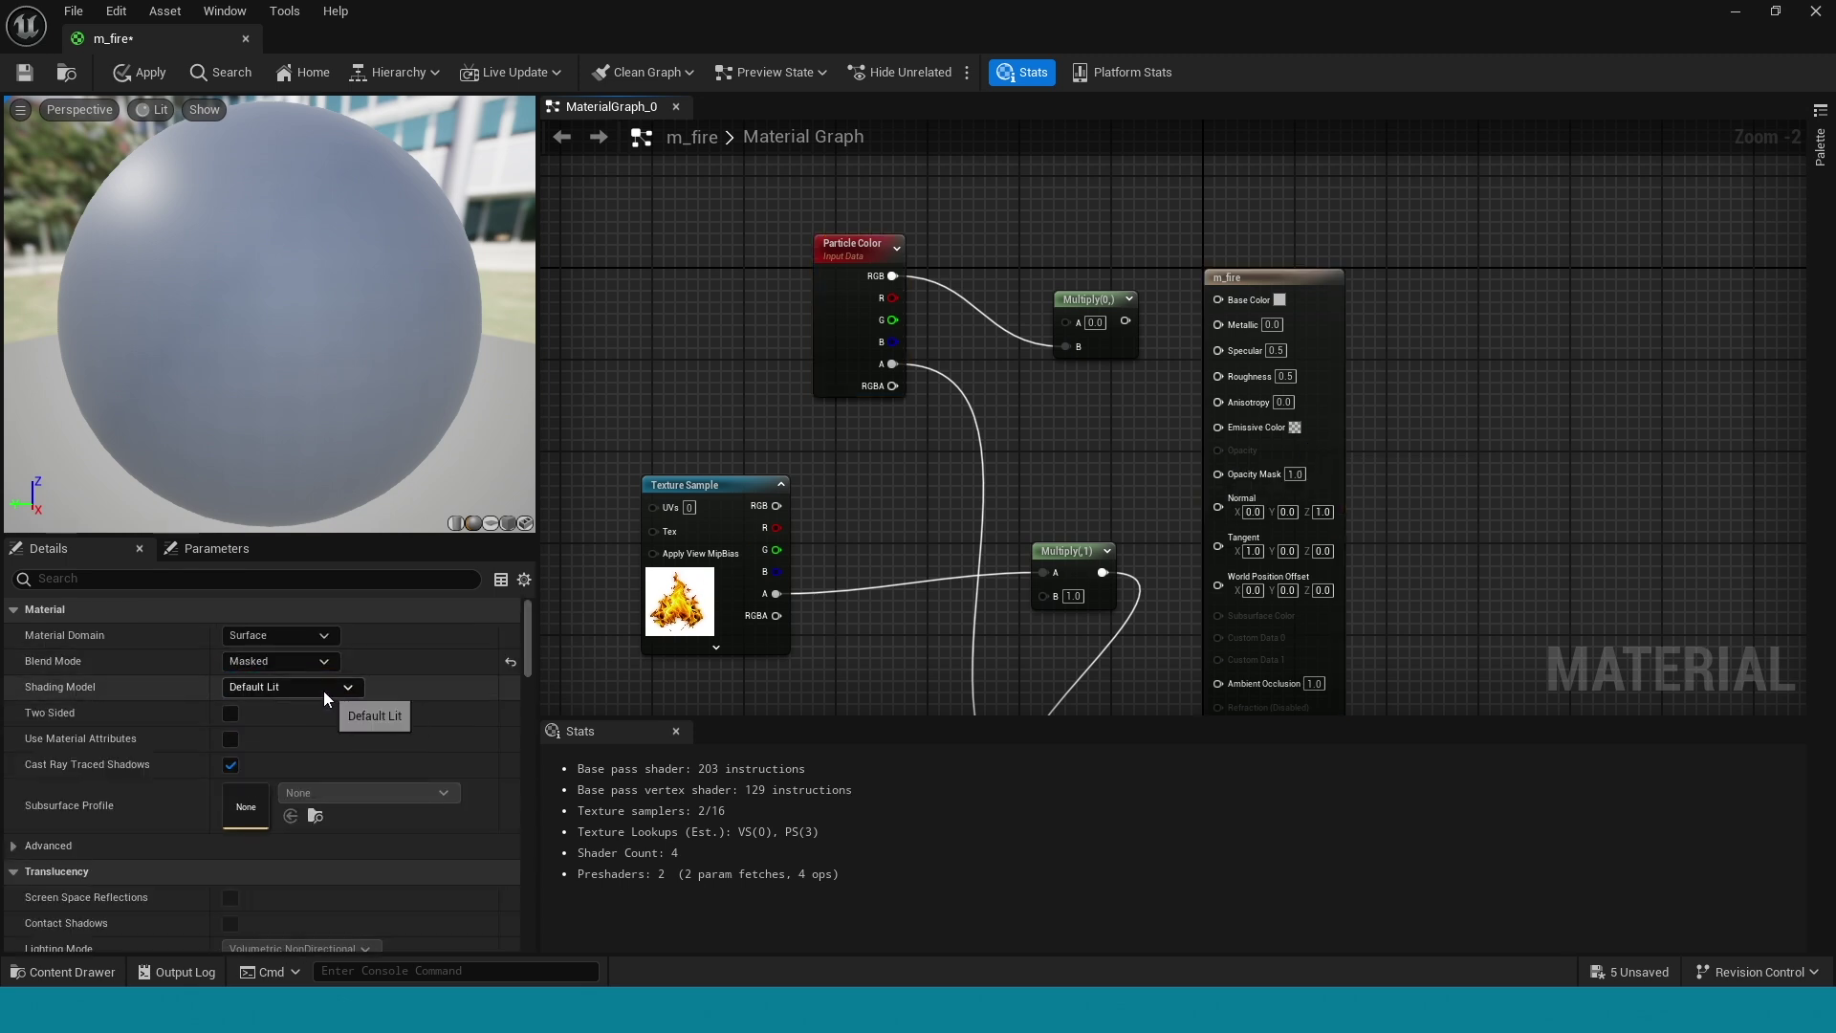
left_click(323, 688)
left_click(323, 708)
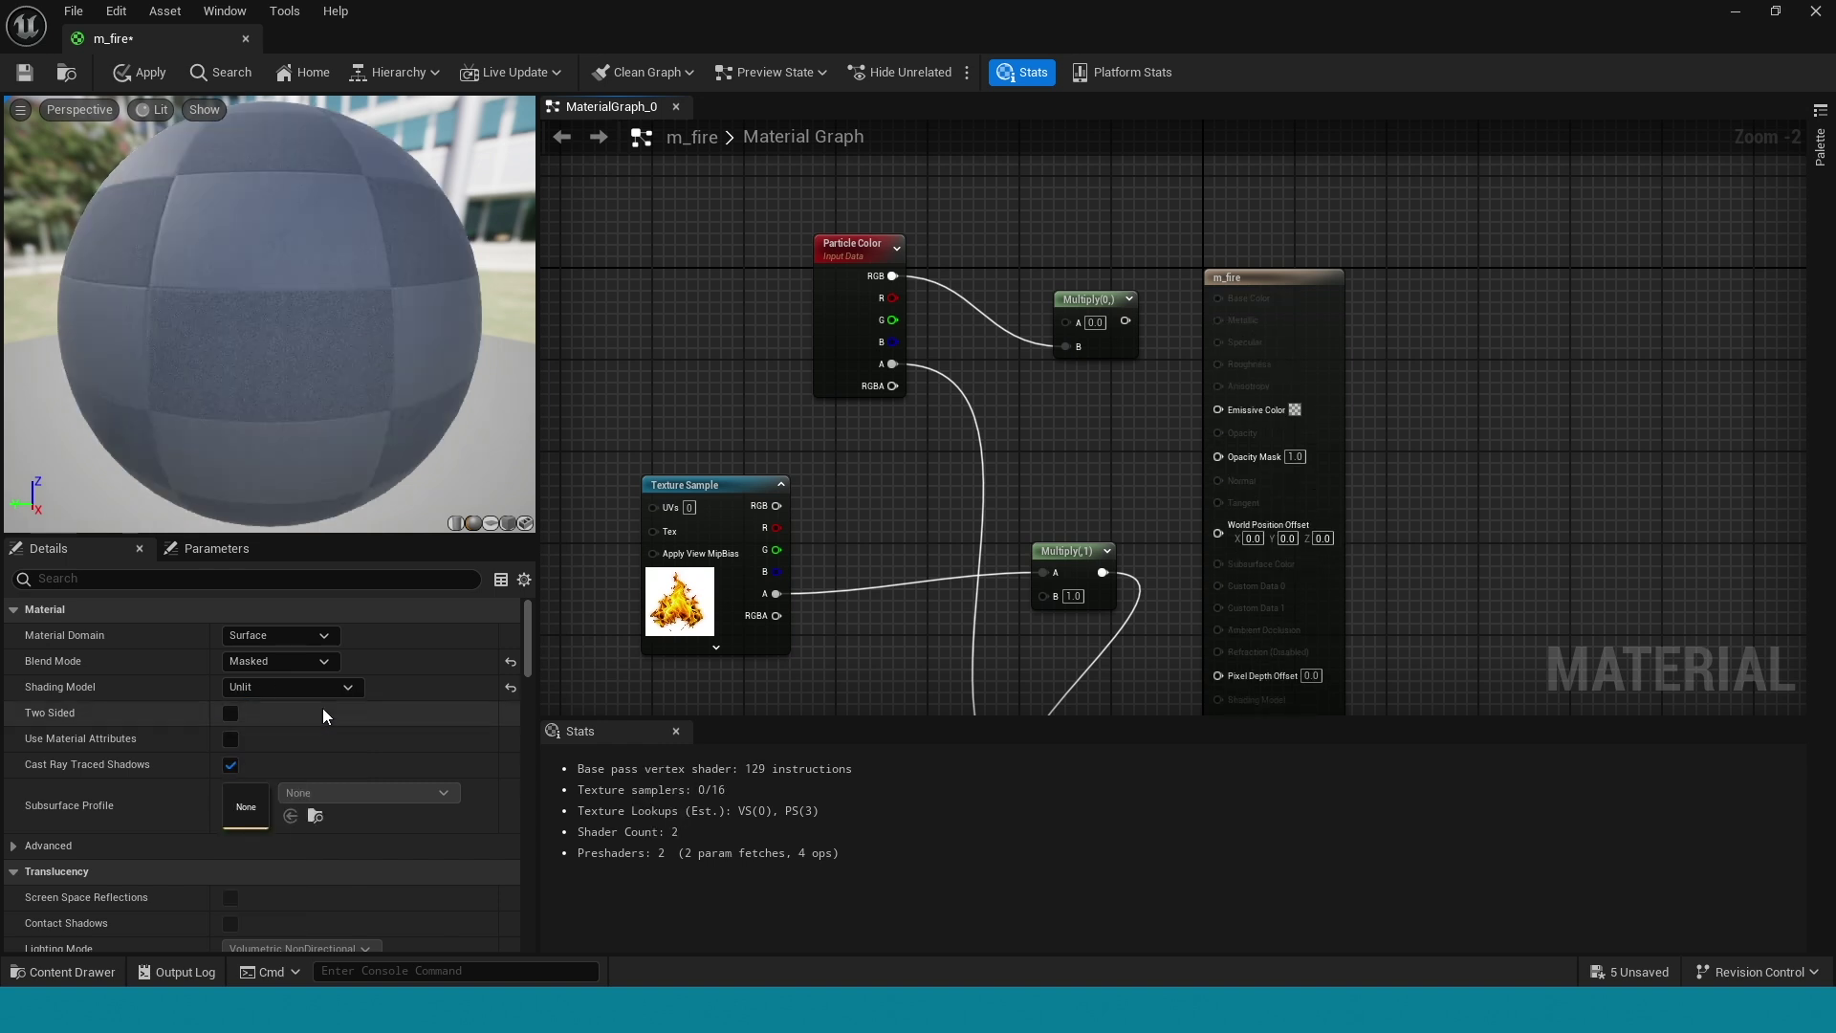
left_click(227, 713)
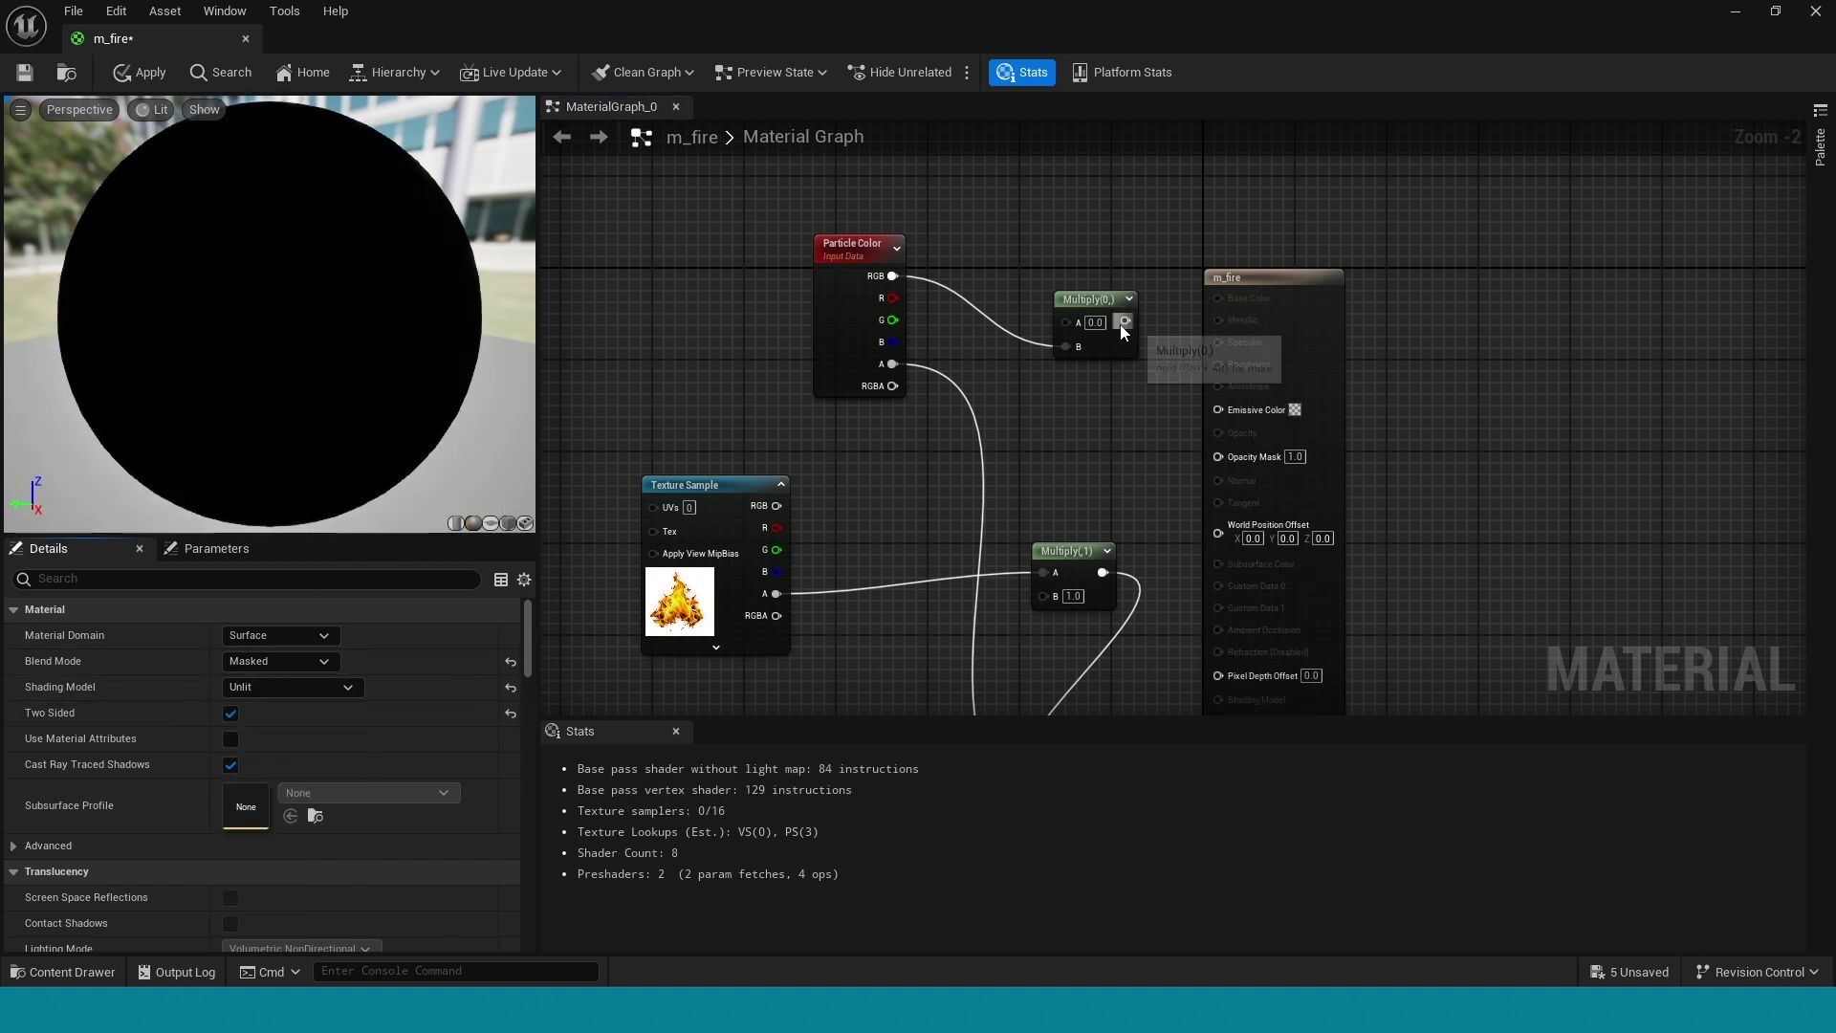
Connect the upper Multiply's output to Emissive Color and the lowest Multiply's output to Opacity Mask
left_click_drag(1124, 322, 1220, 412)
right_click_drag(1192, 433, 1042, 451)
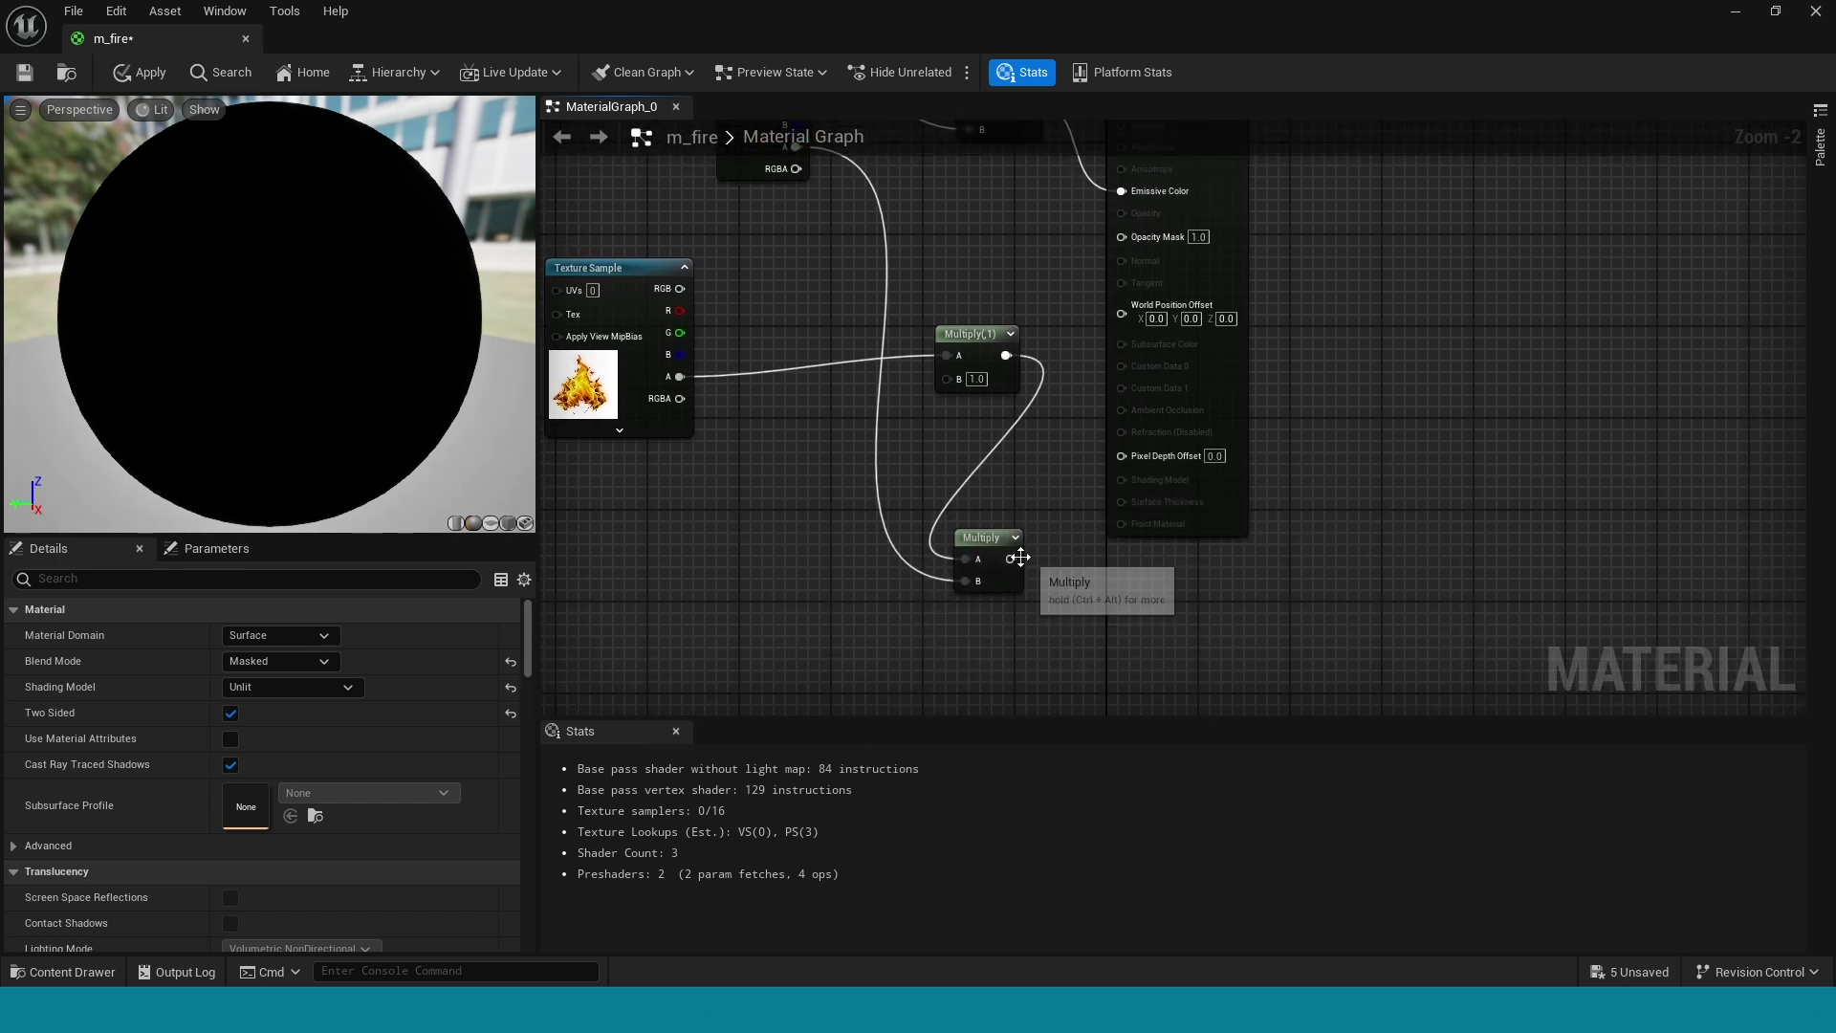
left_click_drag(1019, 558, 1138, 243)
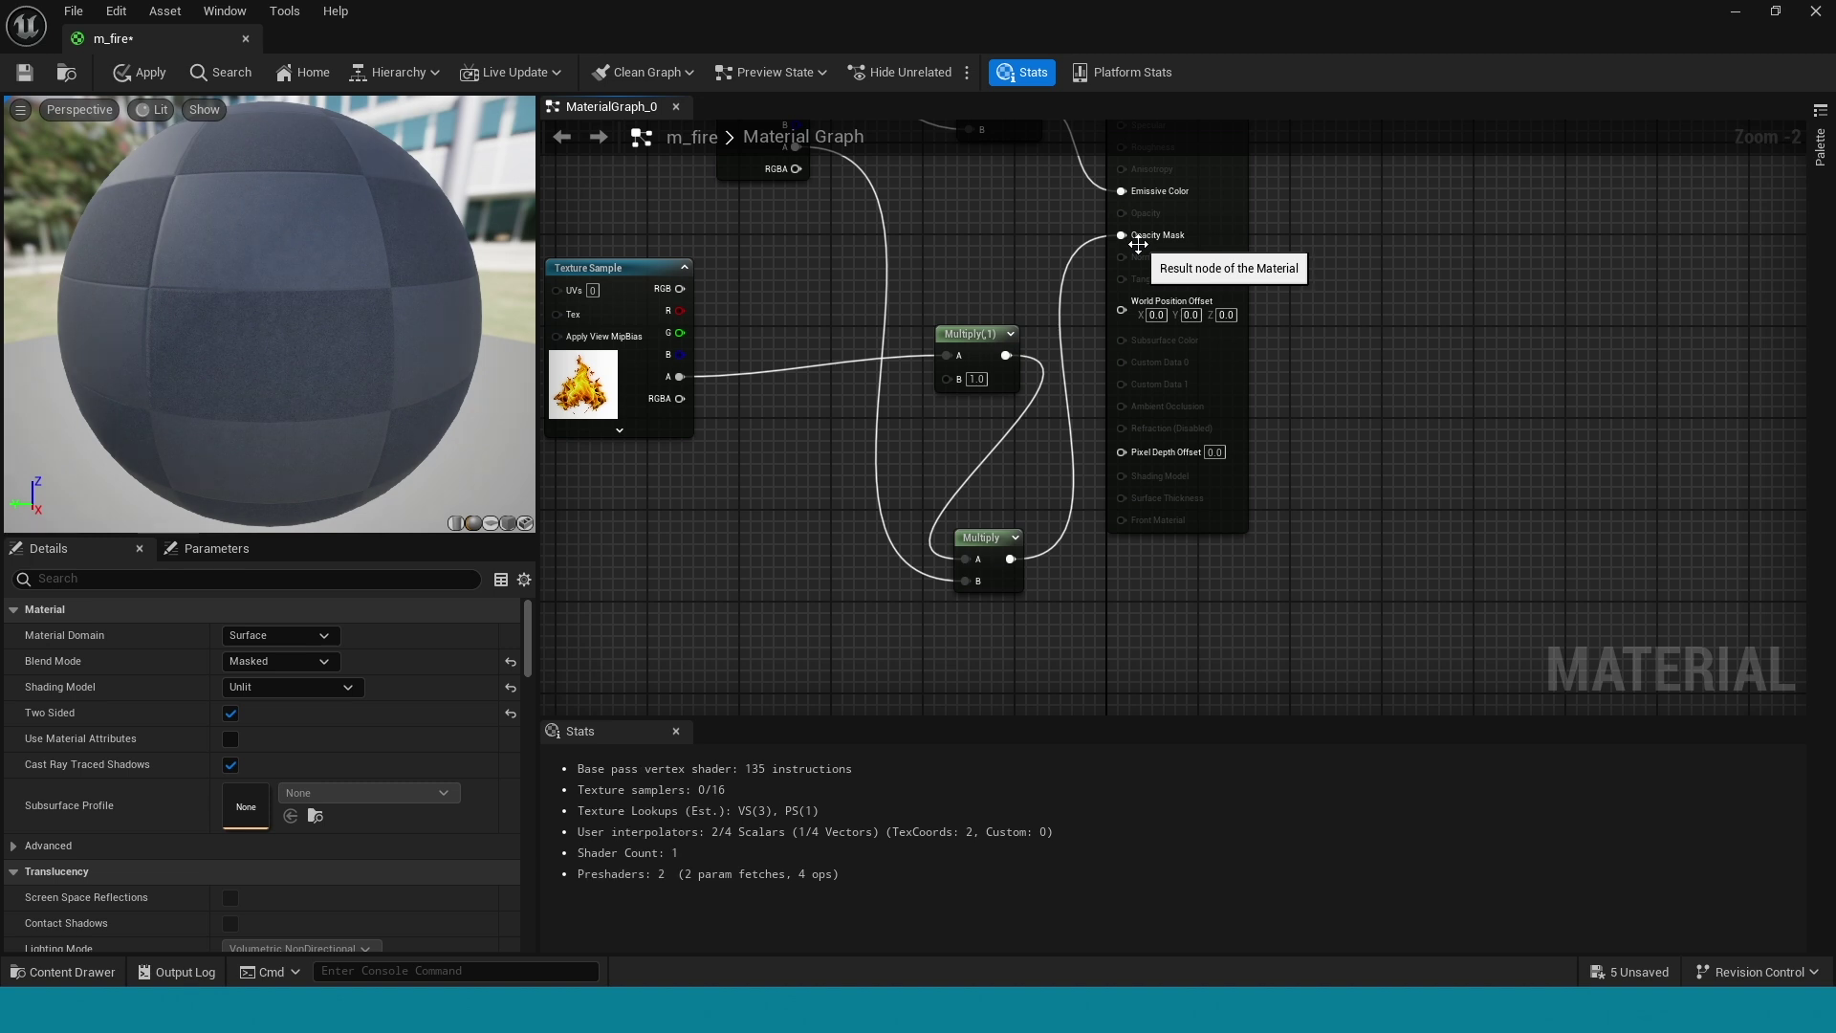
right_click_drag(944, 247, 1630, 316)
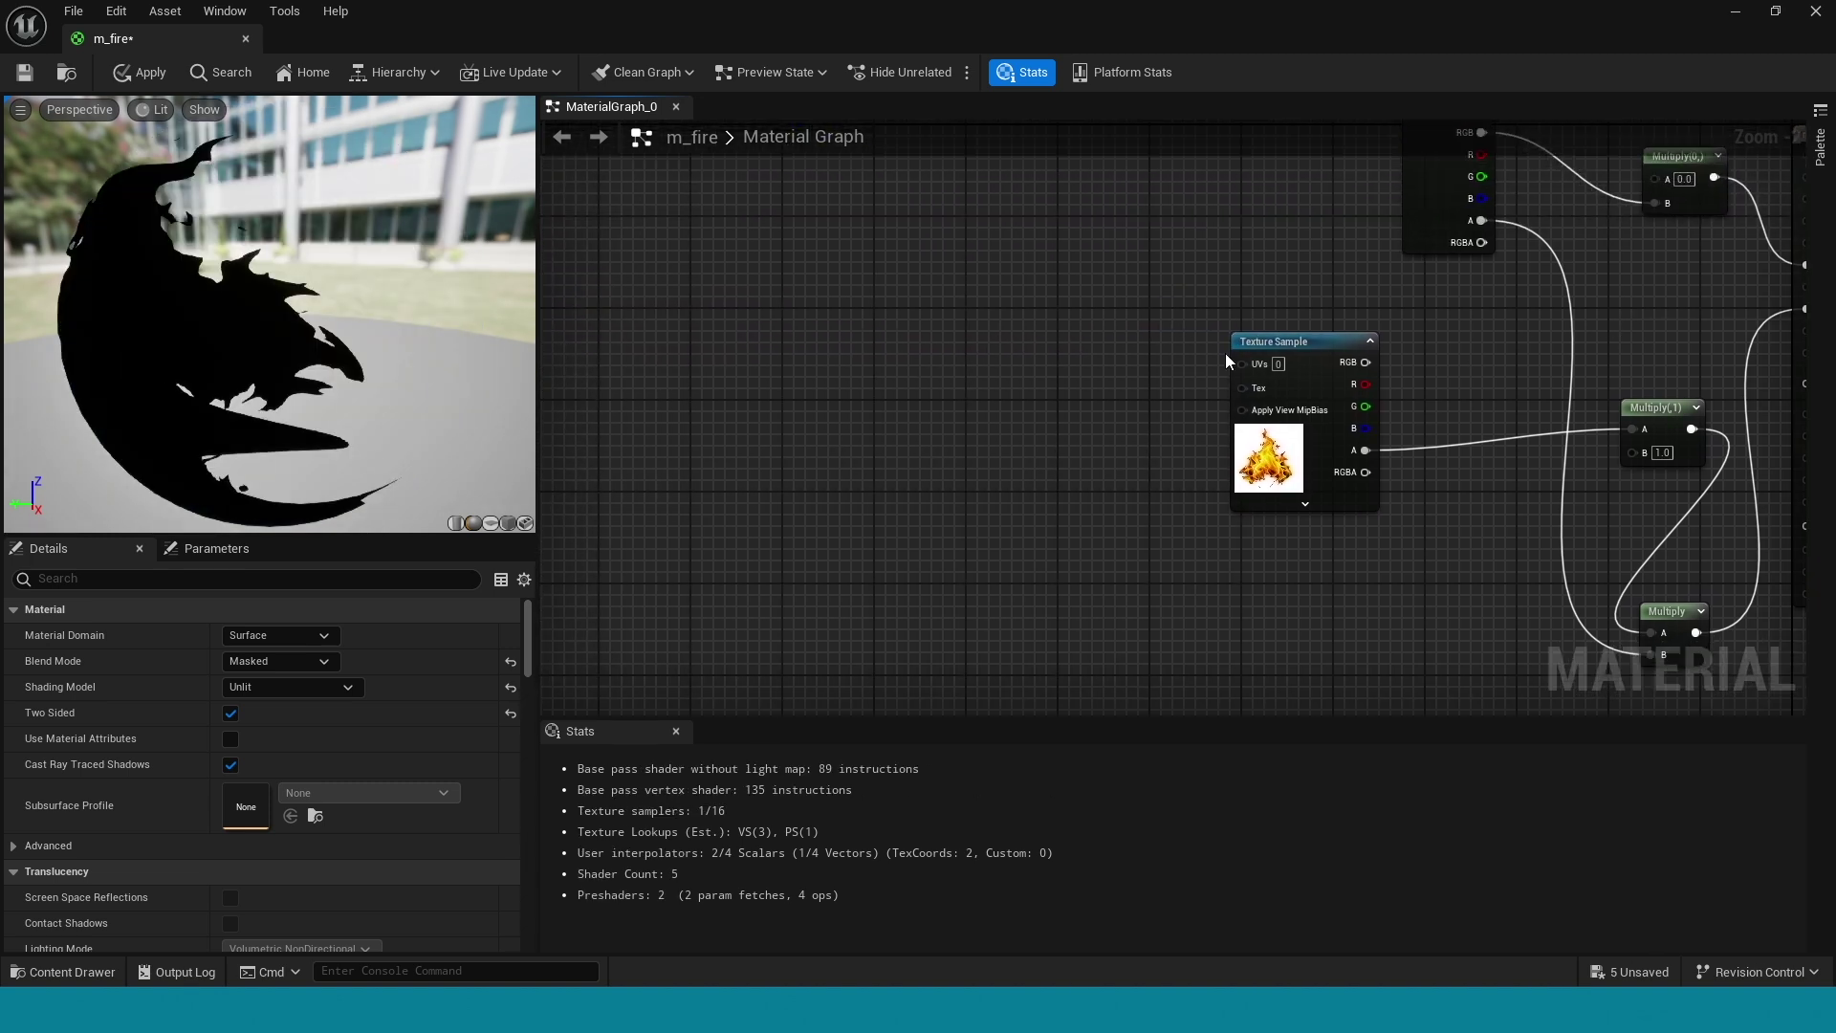
Add an Add node feeding the fire Texture Sample's UVs, and a Multiply node feeding the Add's B input
right_click(1018, 370)
type("add")
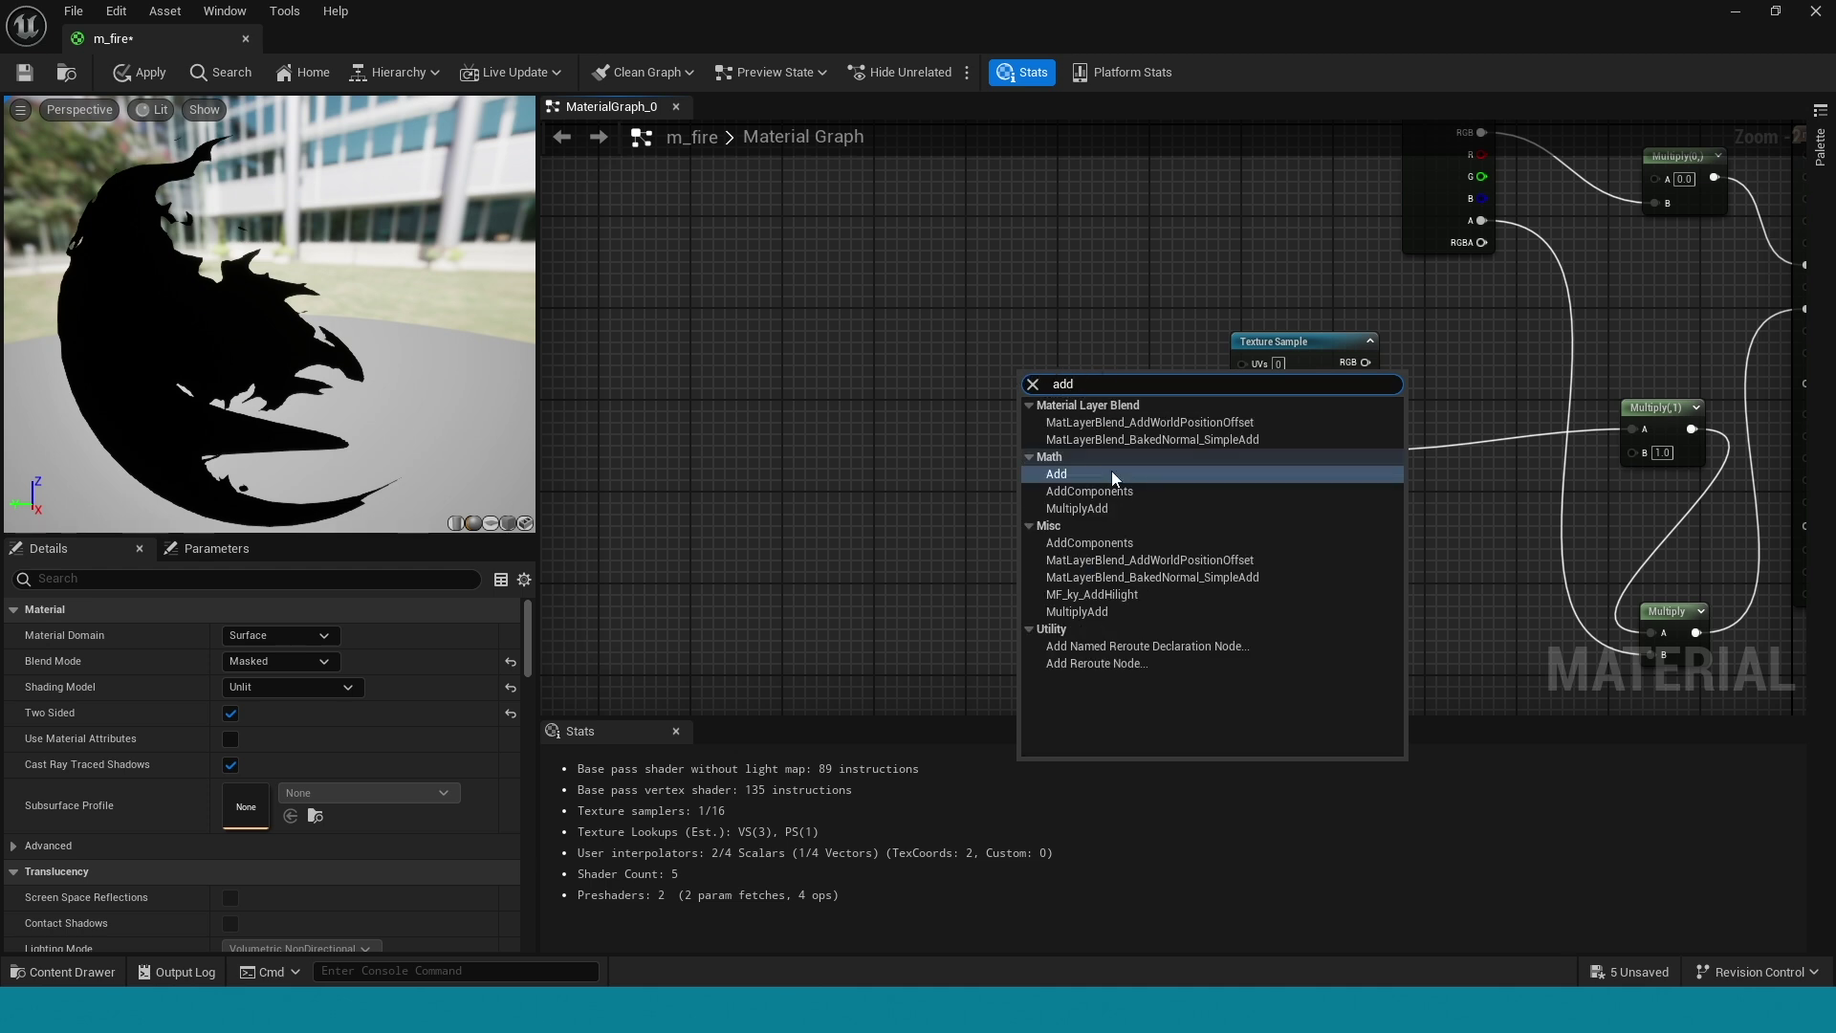
left_click(1113, 474)
left_click_drag(1087, 401, 1245, 371)
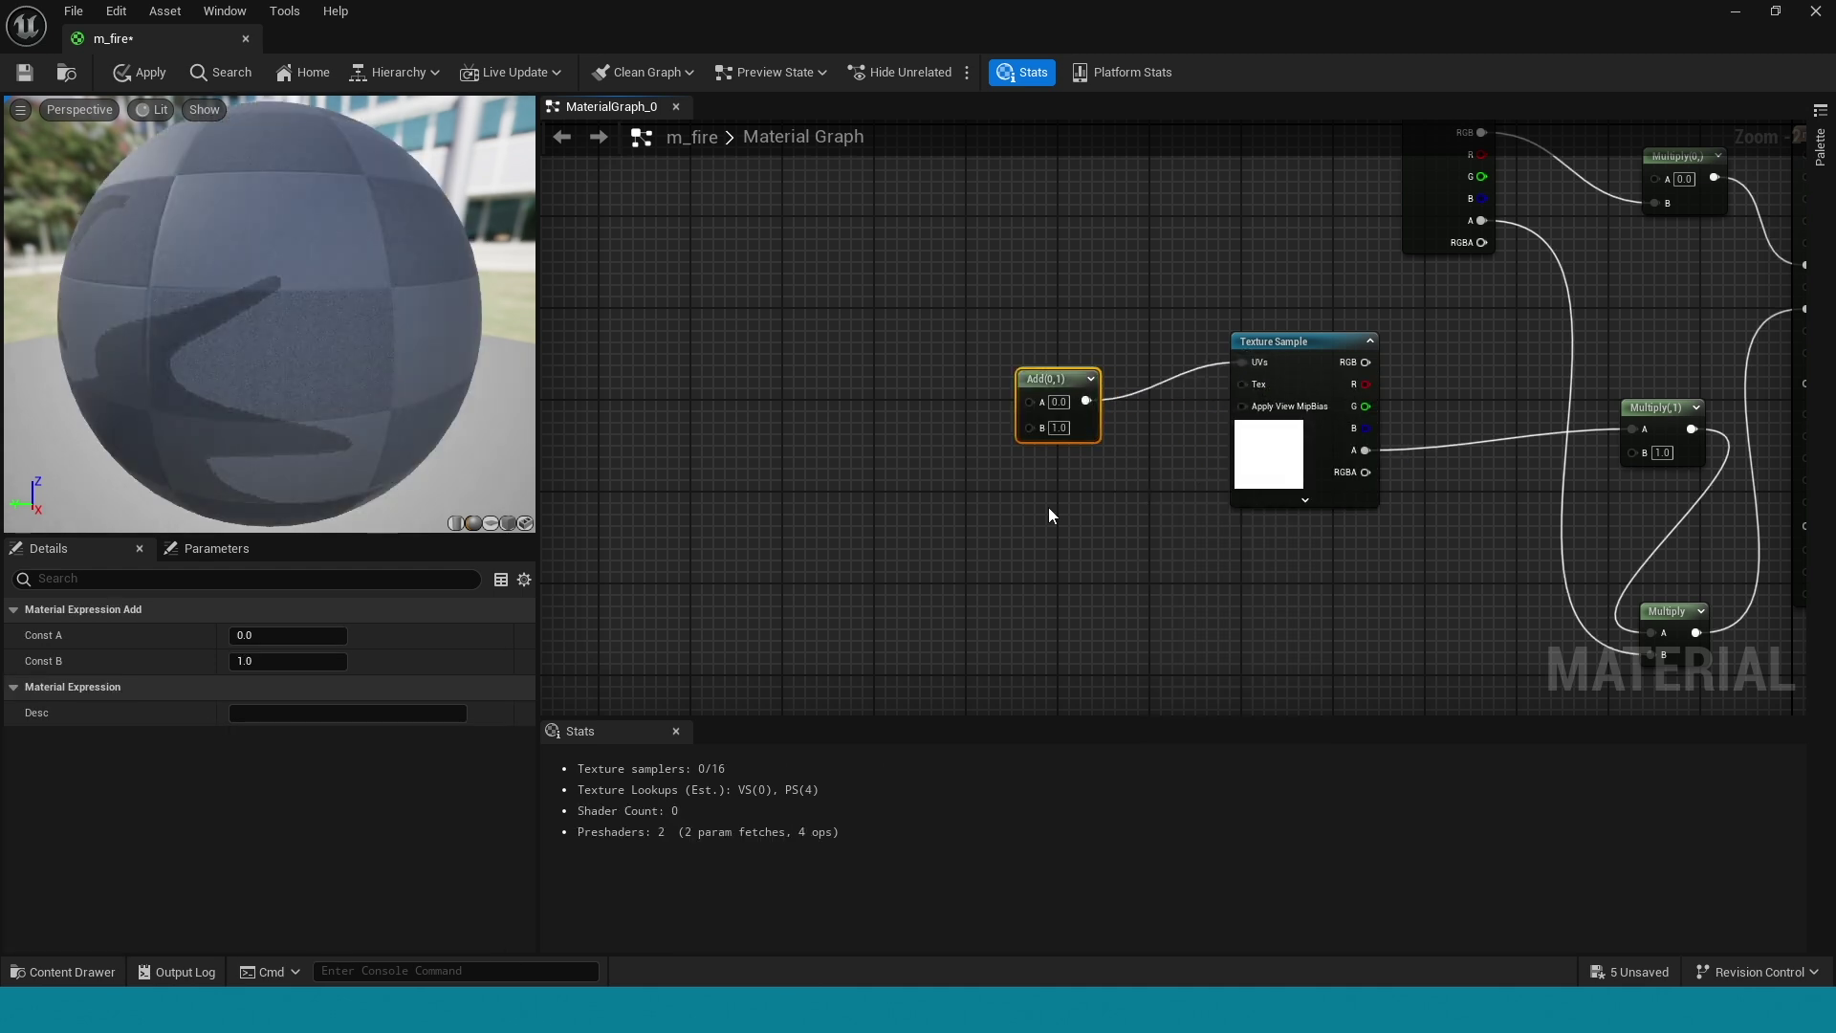
left_click(966, 484)
left_click_drag(1044, 514, 1030, 427)
right_click_drag(946, 366, 1046, 463)
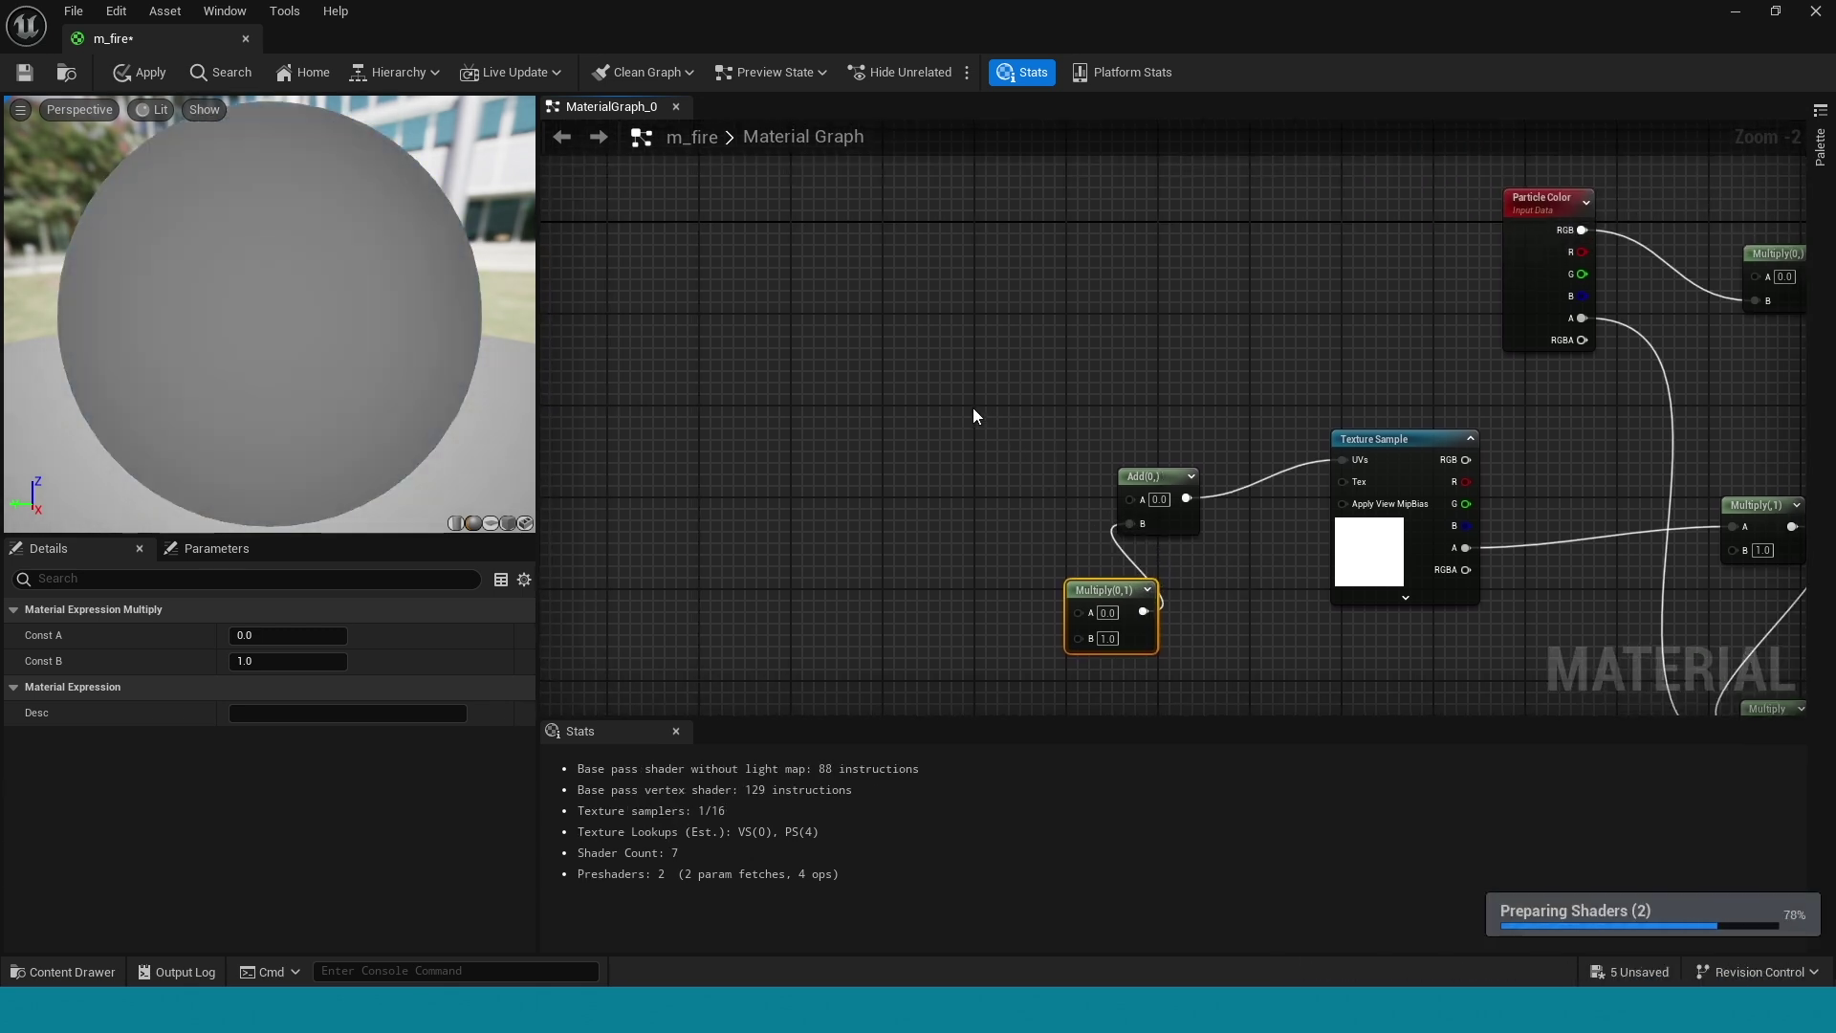
Create a TextureCoordinate node and connect it to the Add node's A input
right_click(973, 407)
type("te")
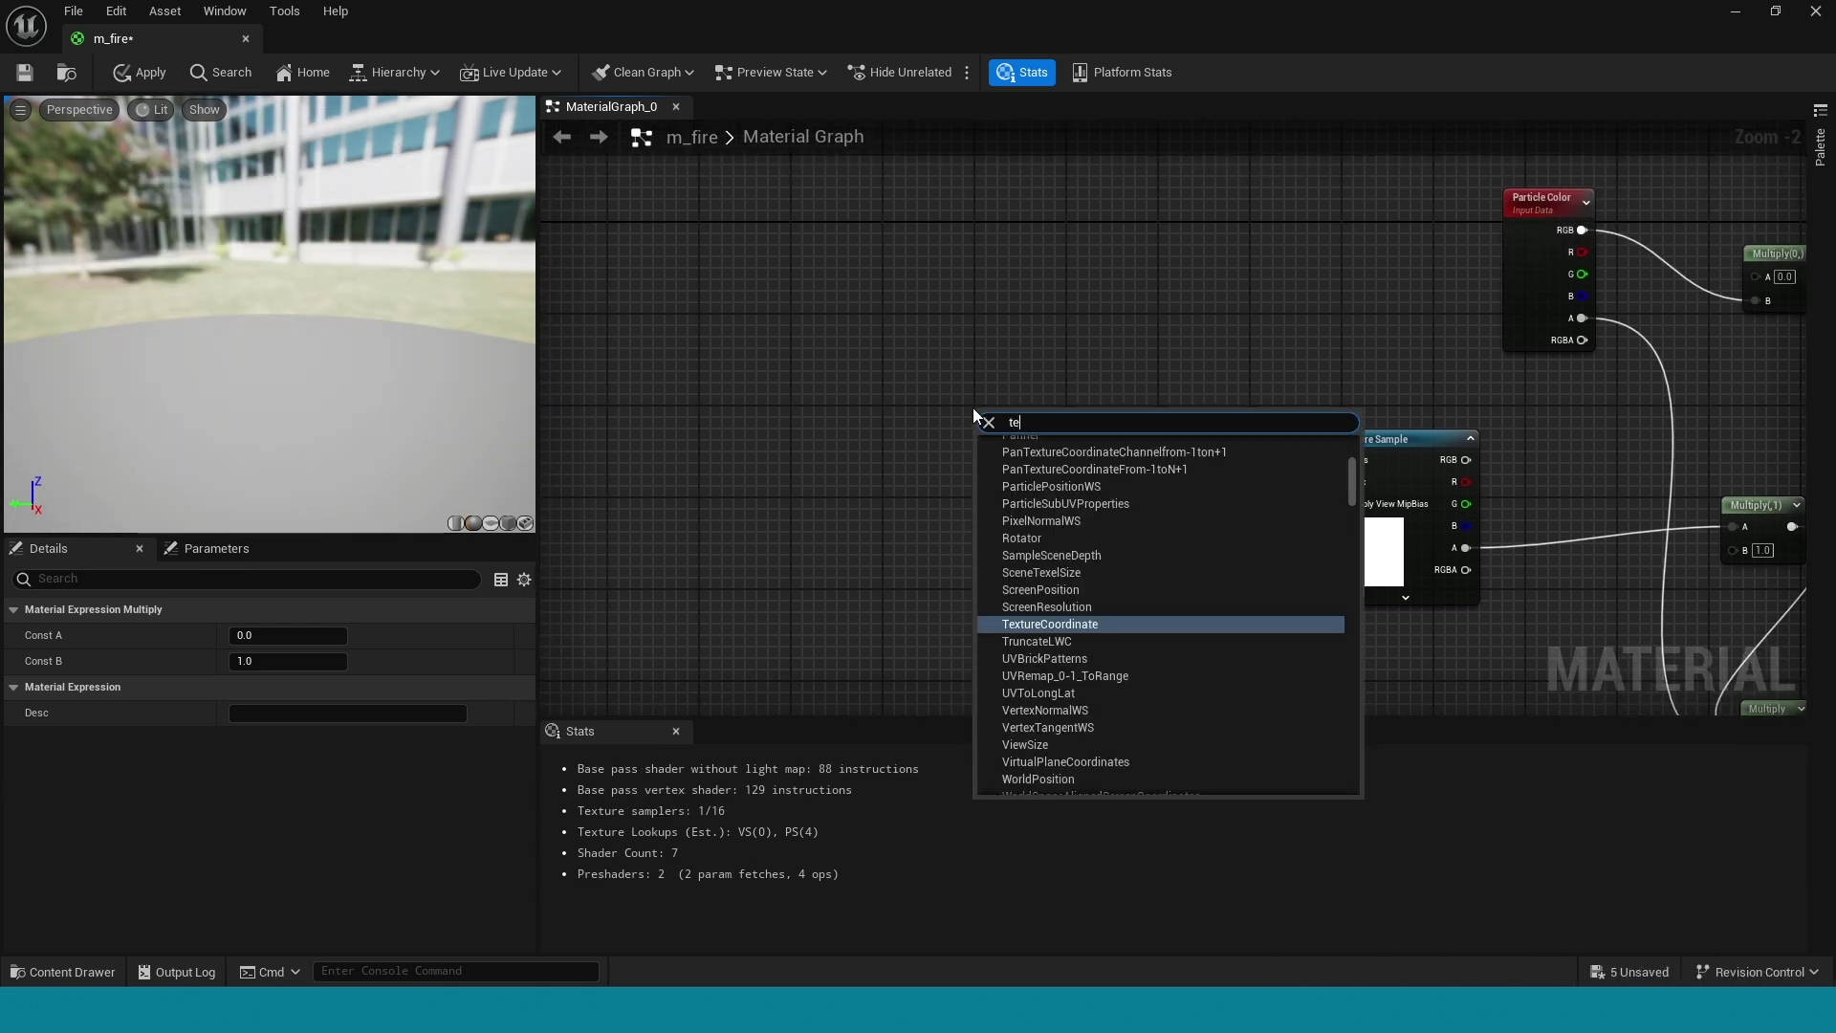
type("x")
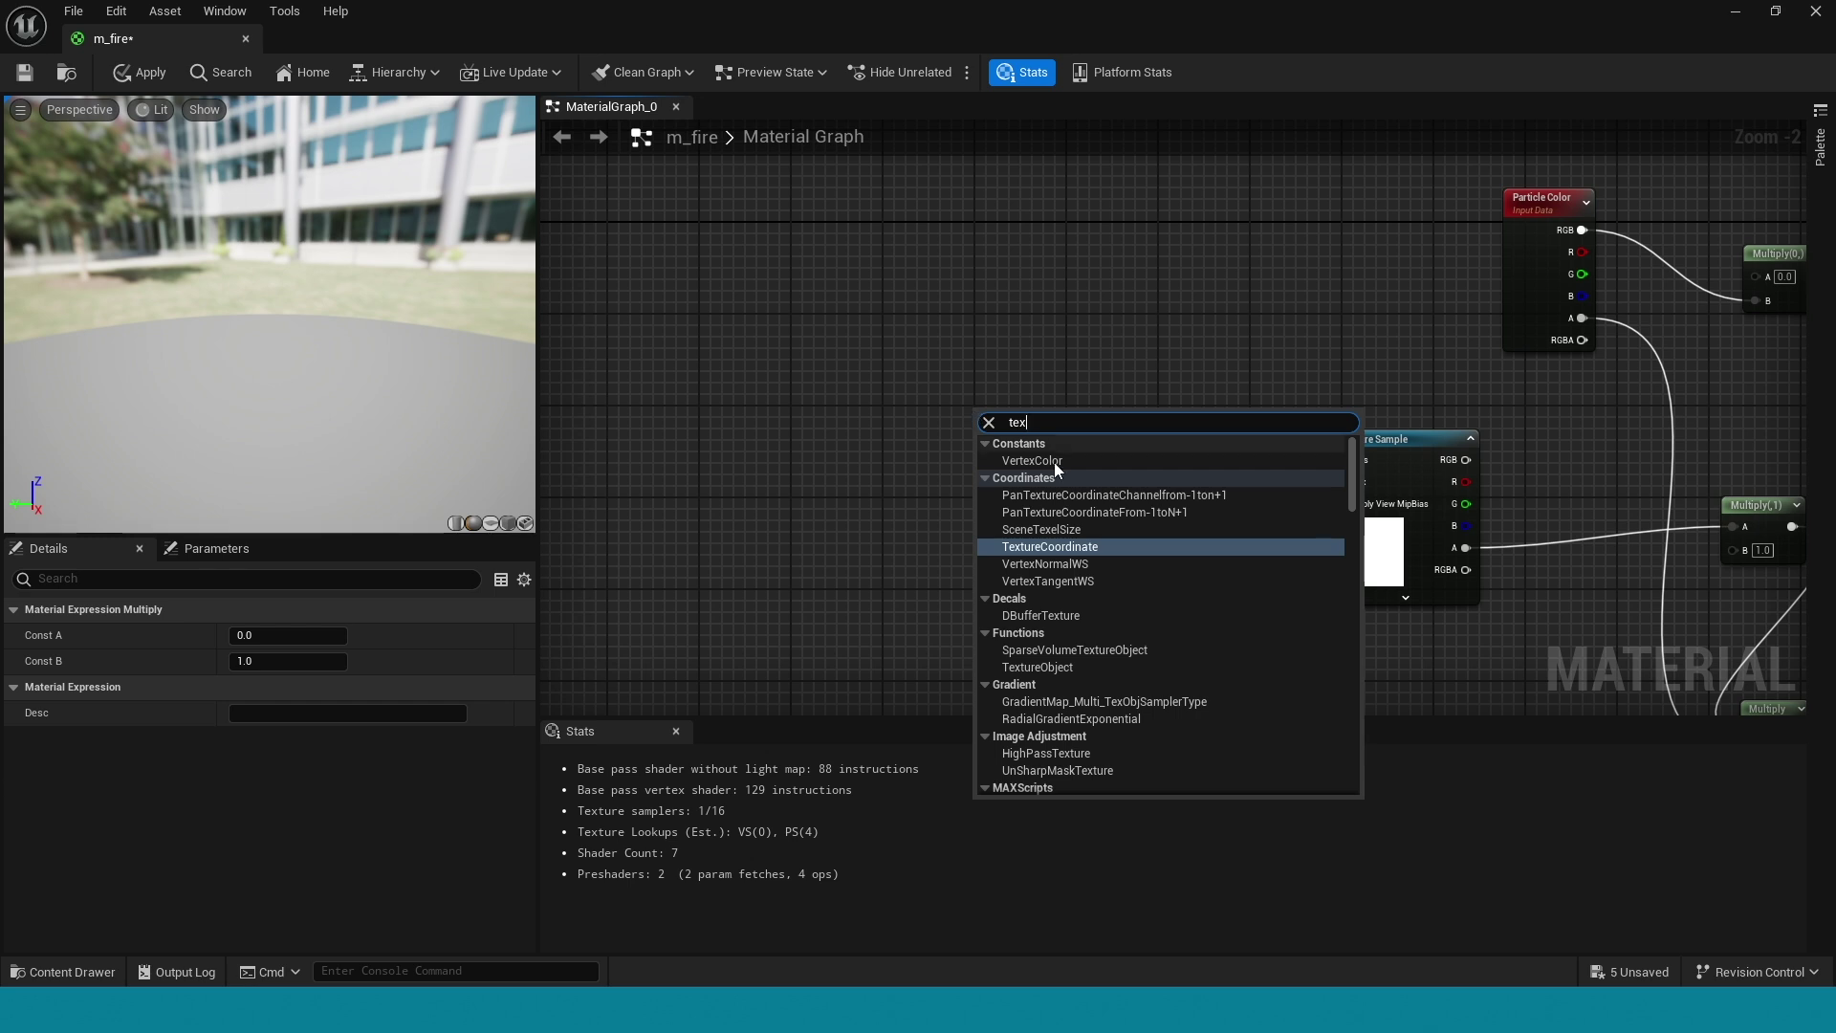
left_click(1105, 538)
left_click_drag(1093, 439, 1131, 503)
left_click_drag(1054, 425, 994, 436)
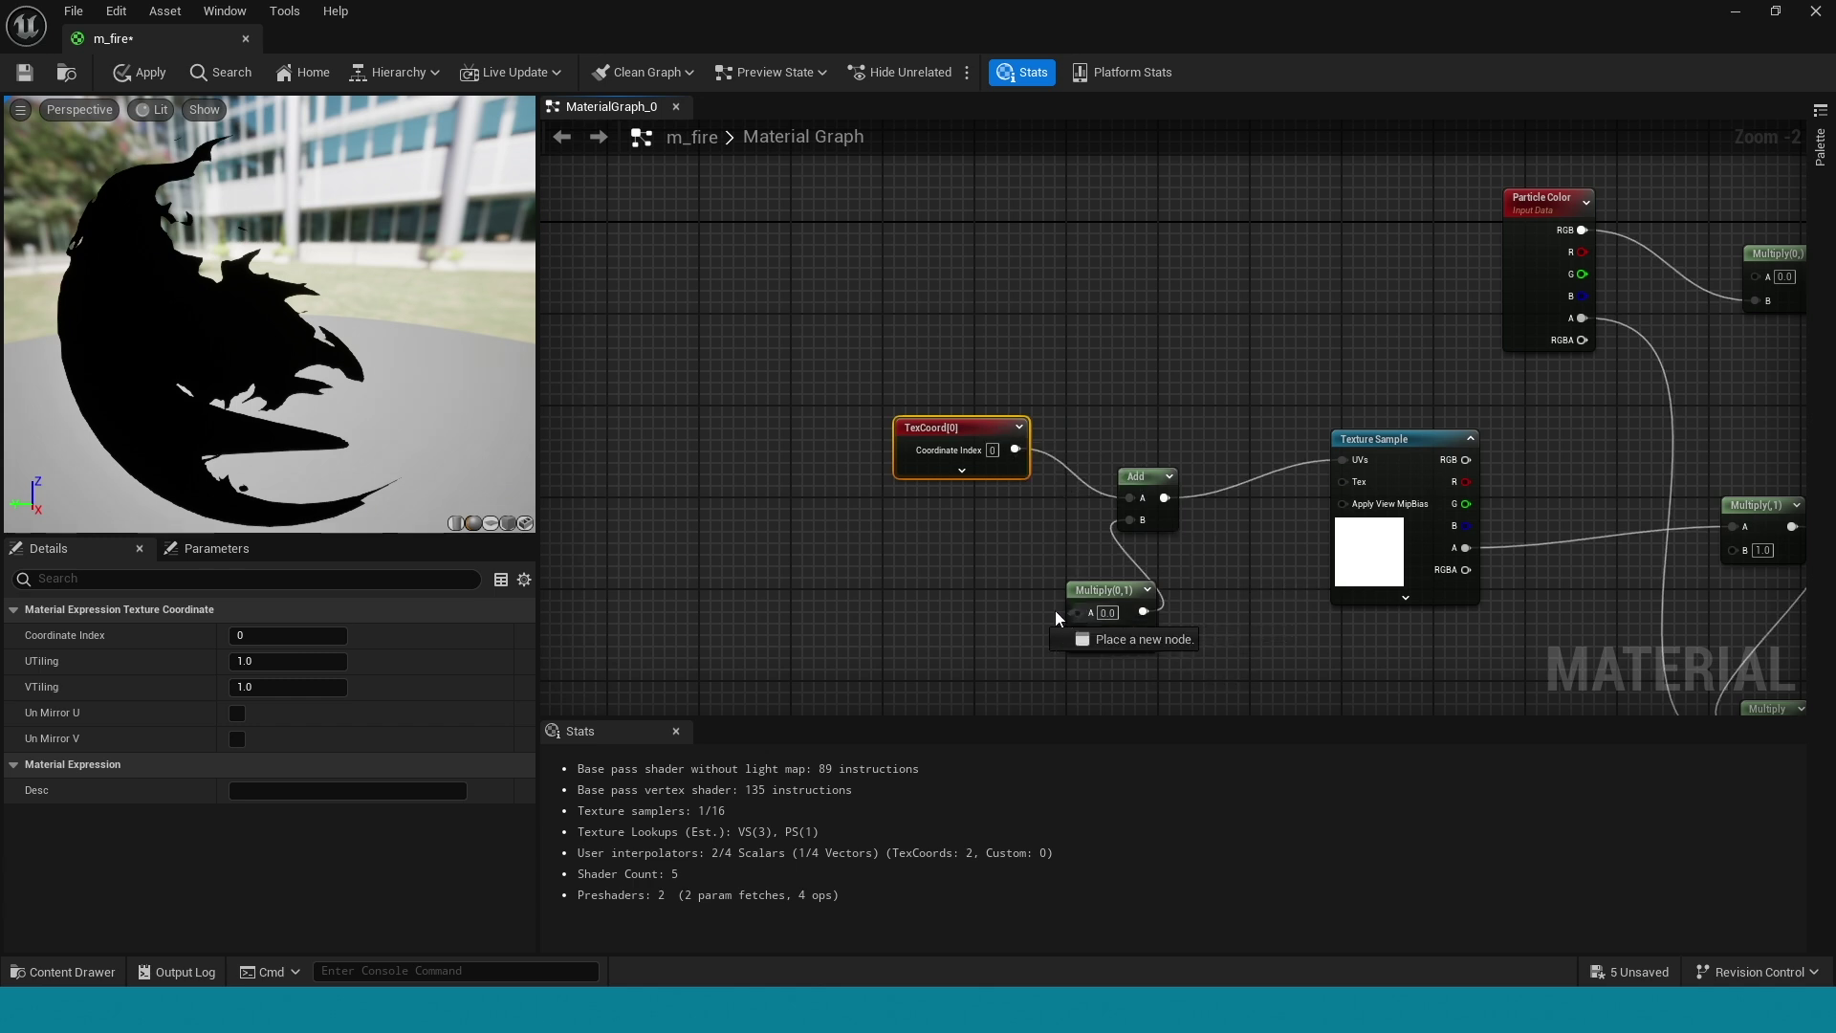
Add a OneMinus node feeding the new Multiply's A input and set that Multiply's B to 0.15
left_click_drag(1056, 613, 940, 652)
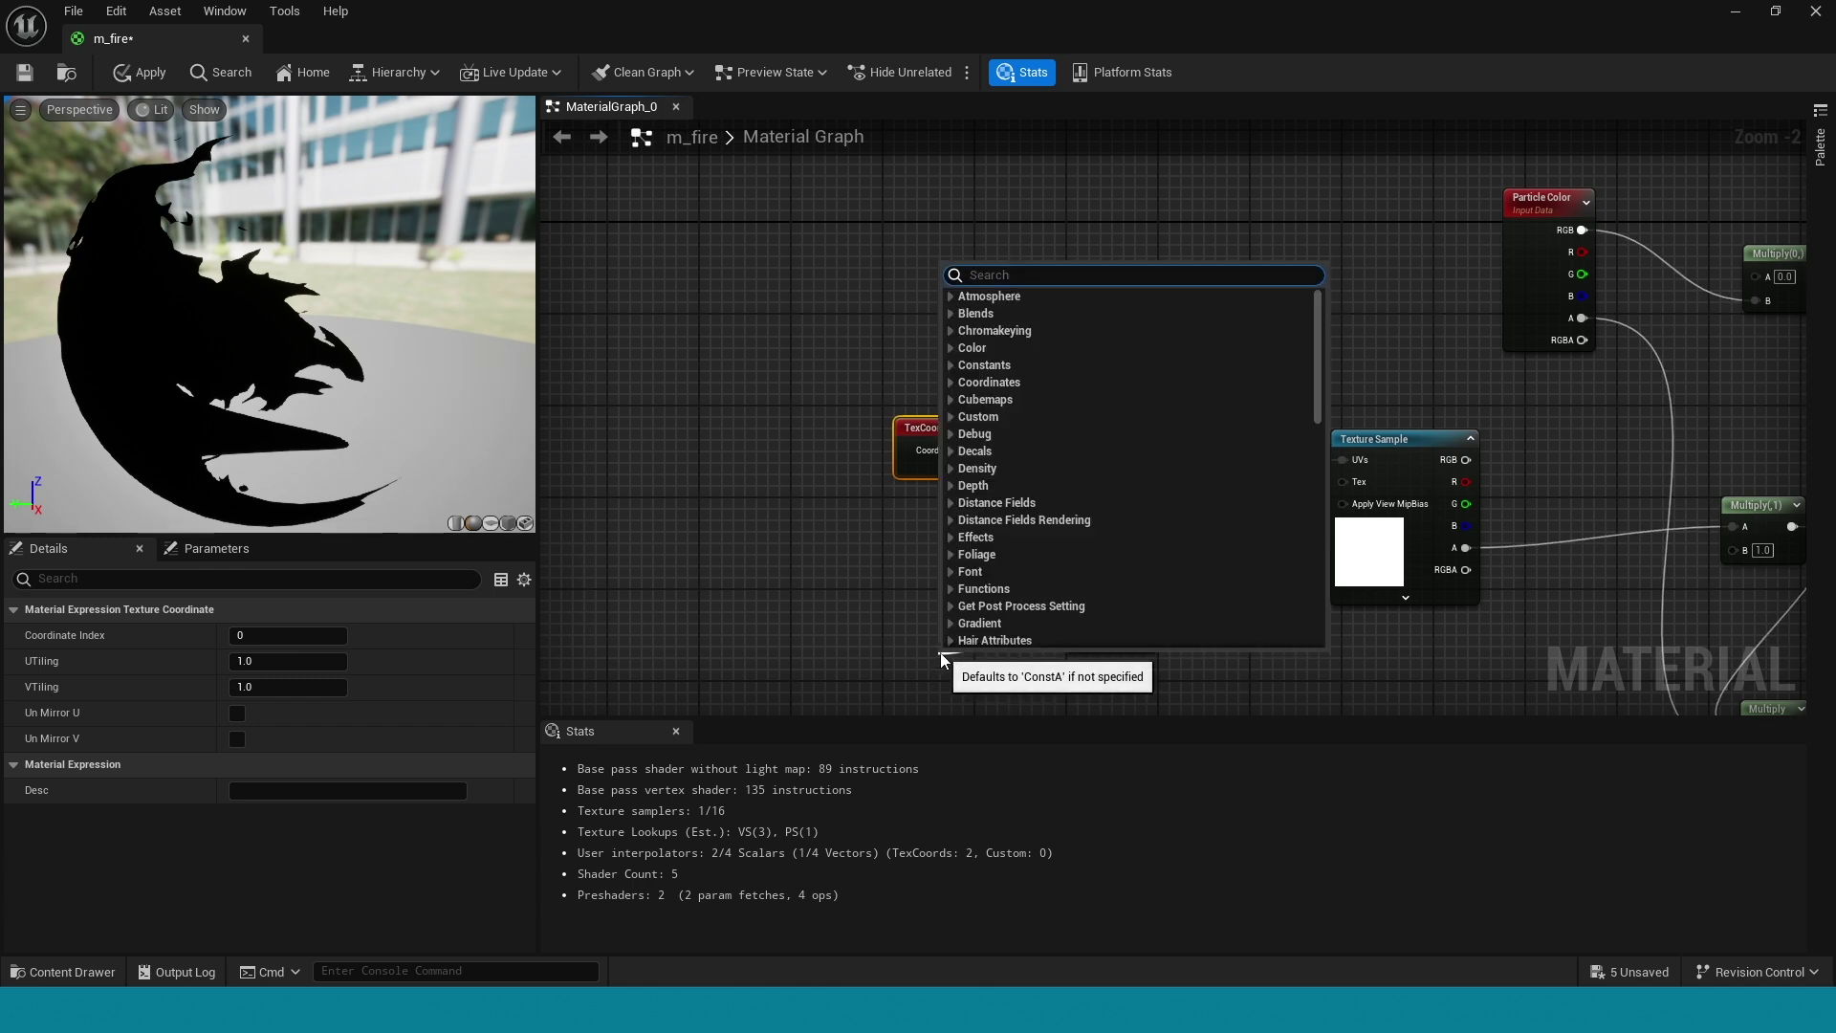
type("1-")
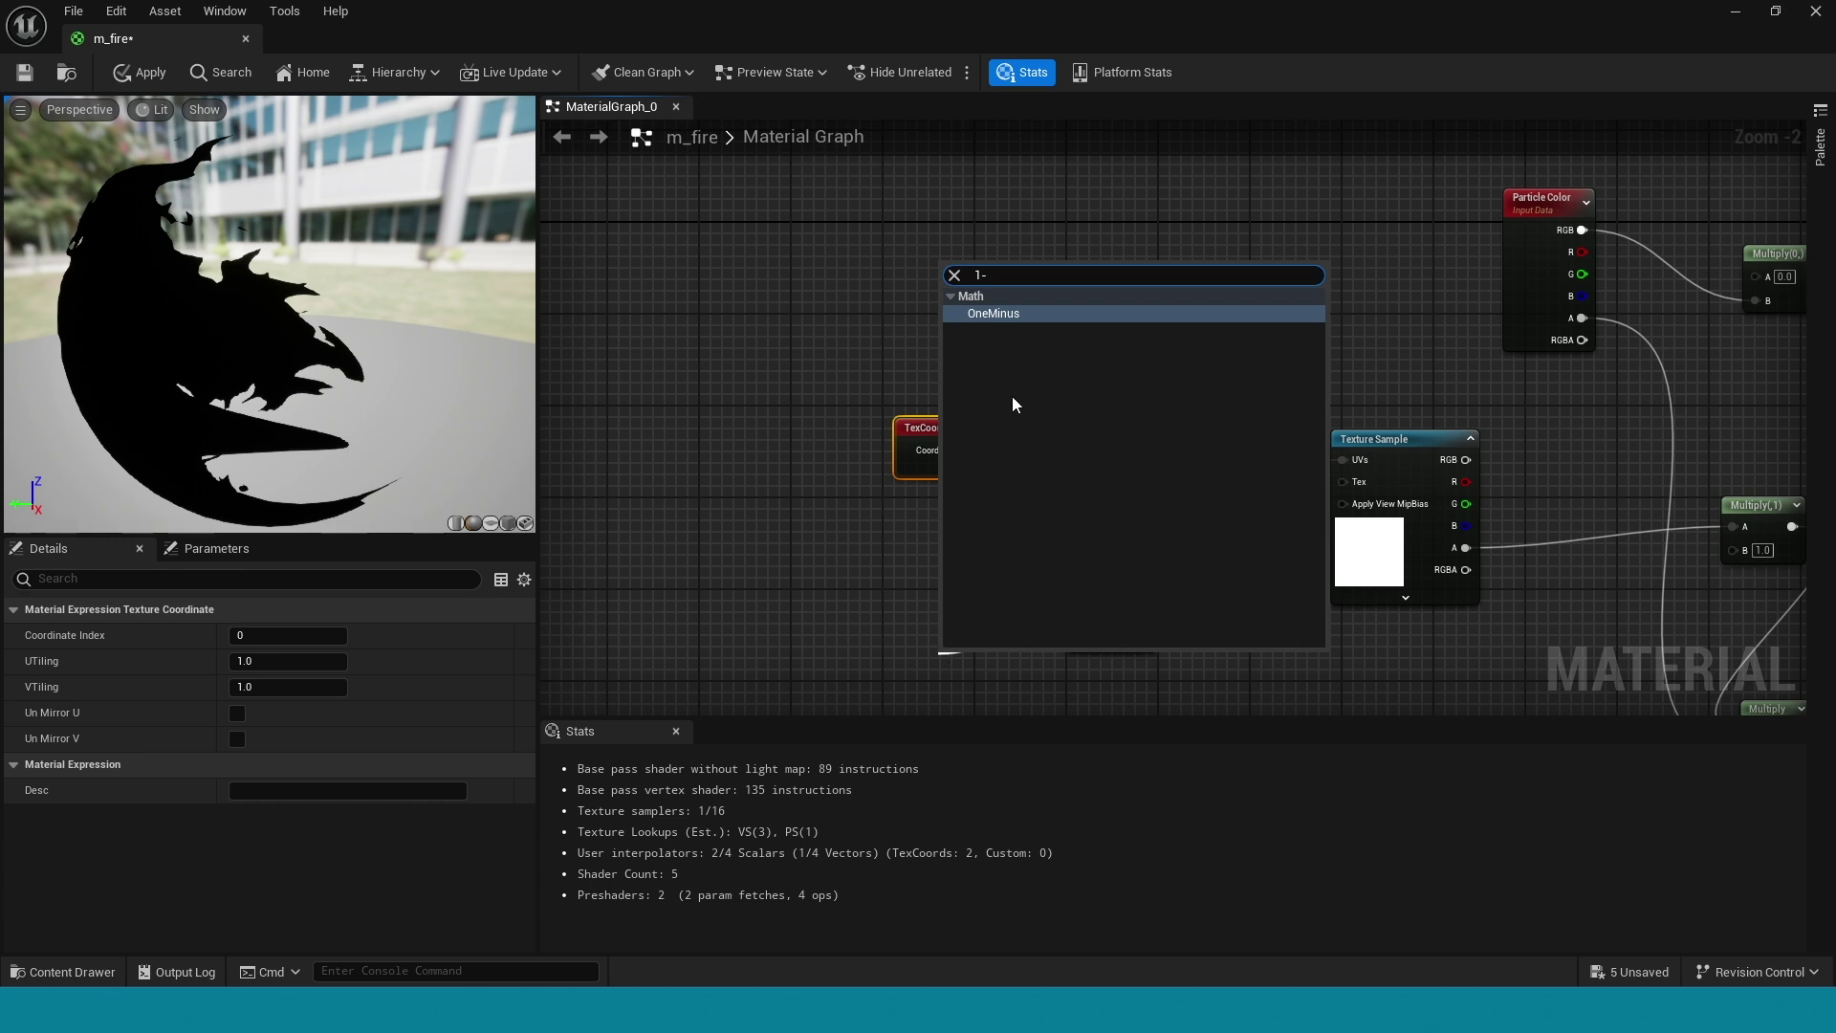
left_click(1098, 315)
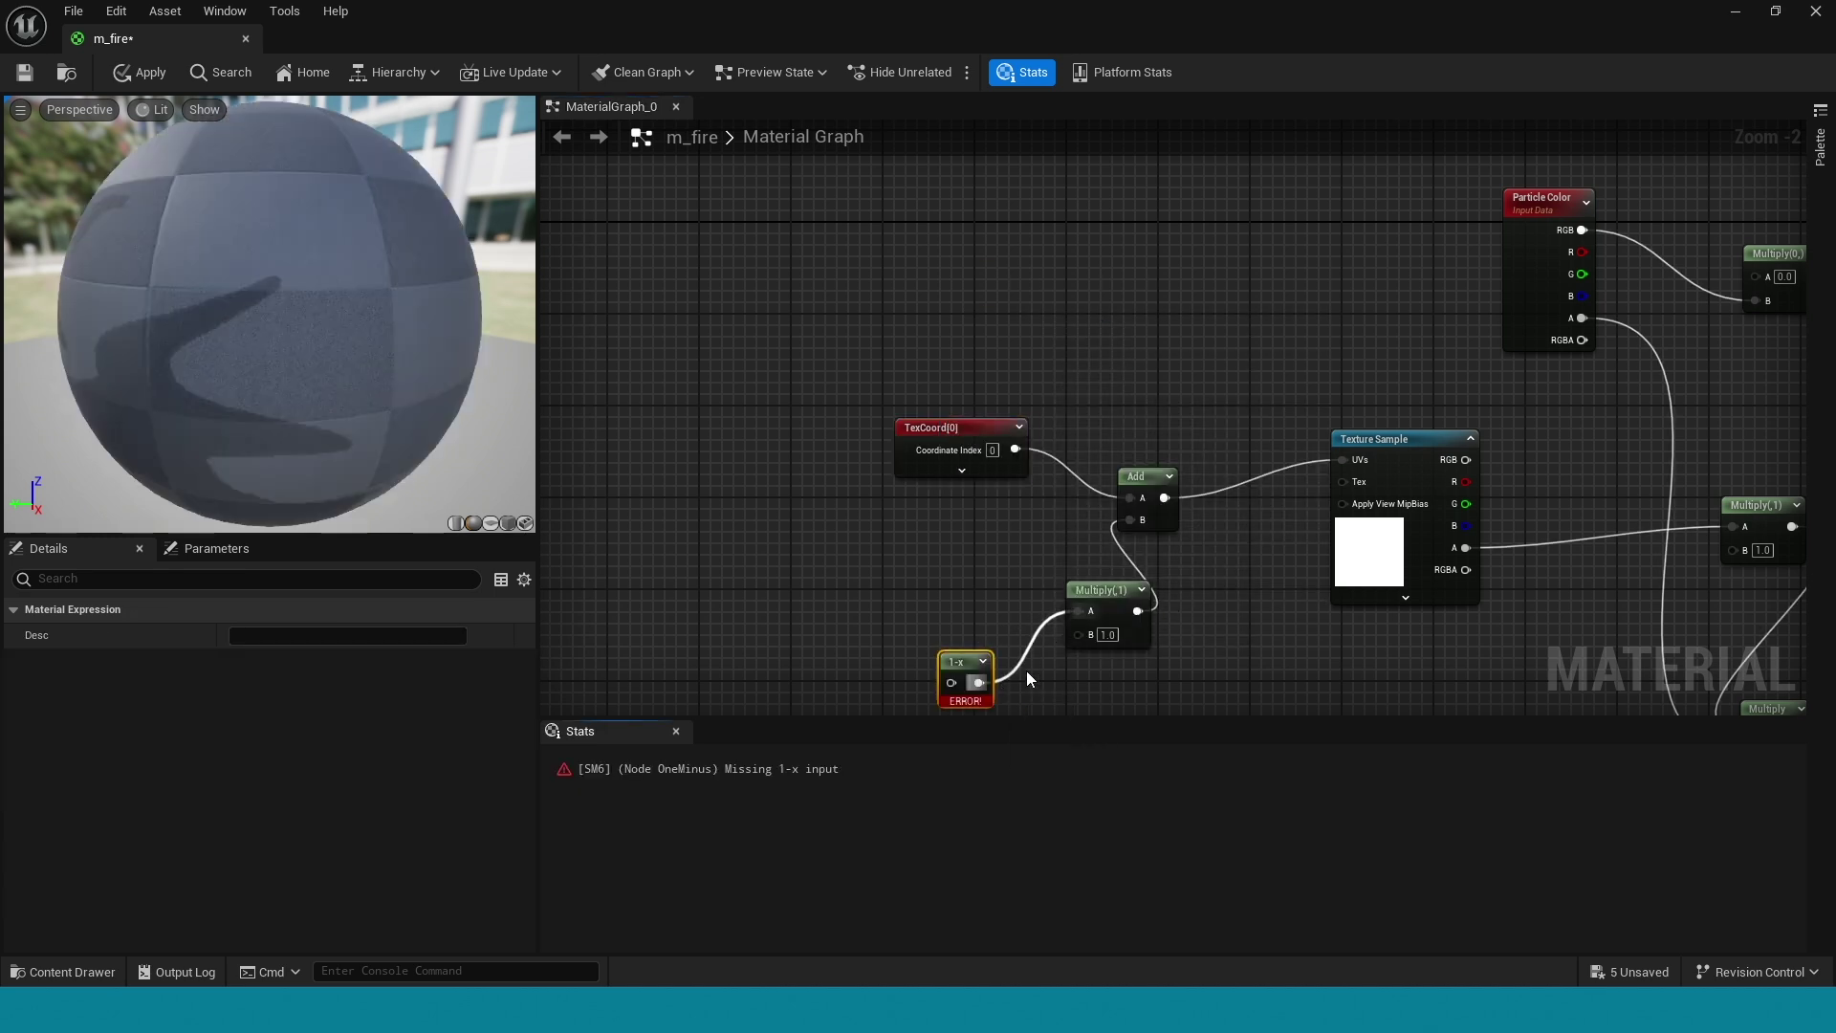
left_click(1109, 635)
type("0.15")
key("Return")
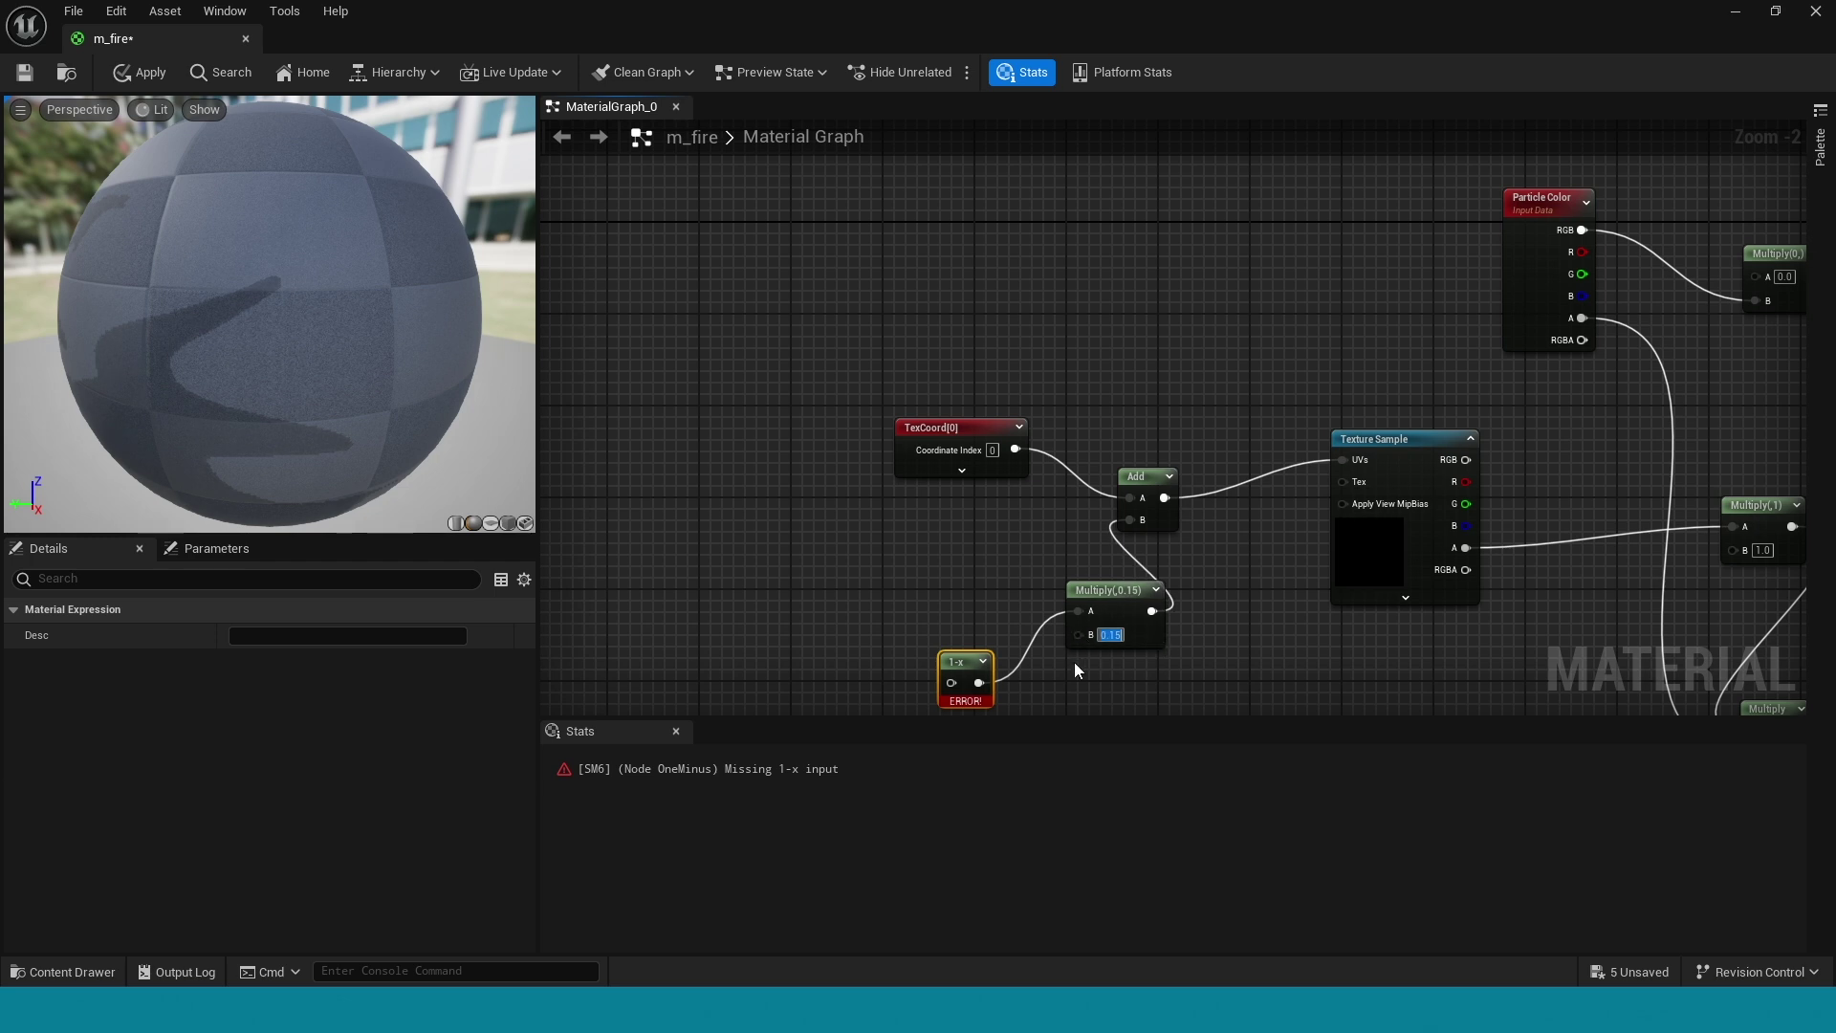
Bring the _111noise texture into the graph and connect its R output to the OneMinus input
right_click_drag(1074, 668, 1266, 563)
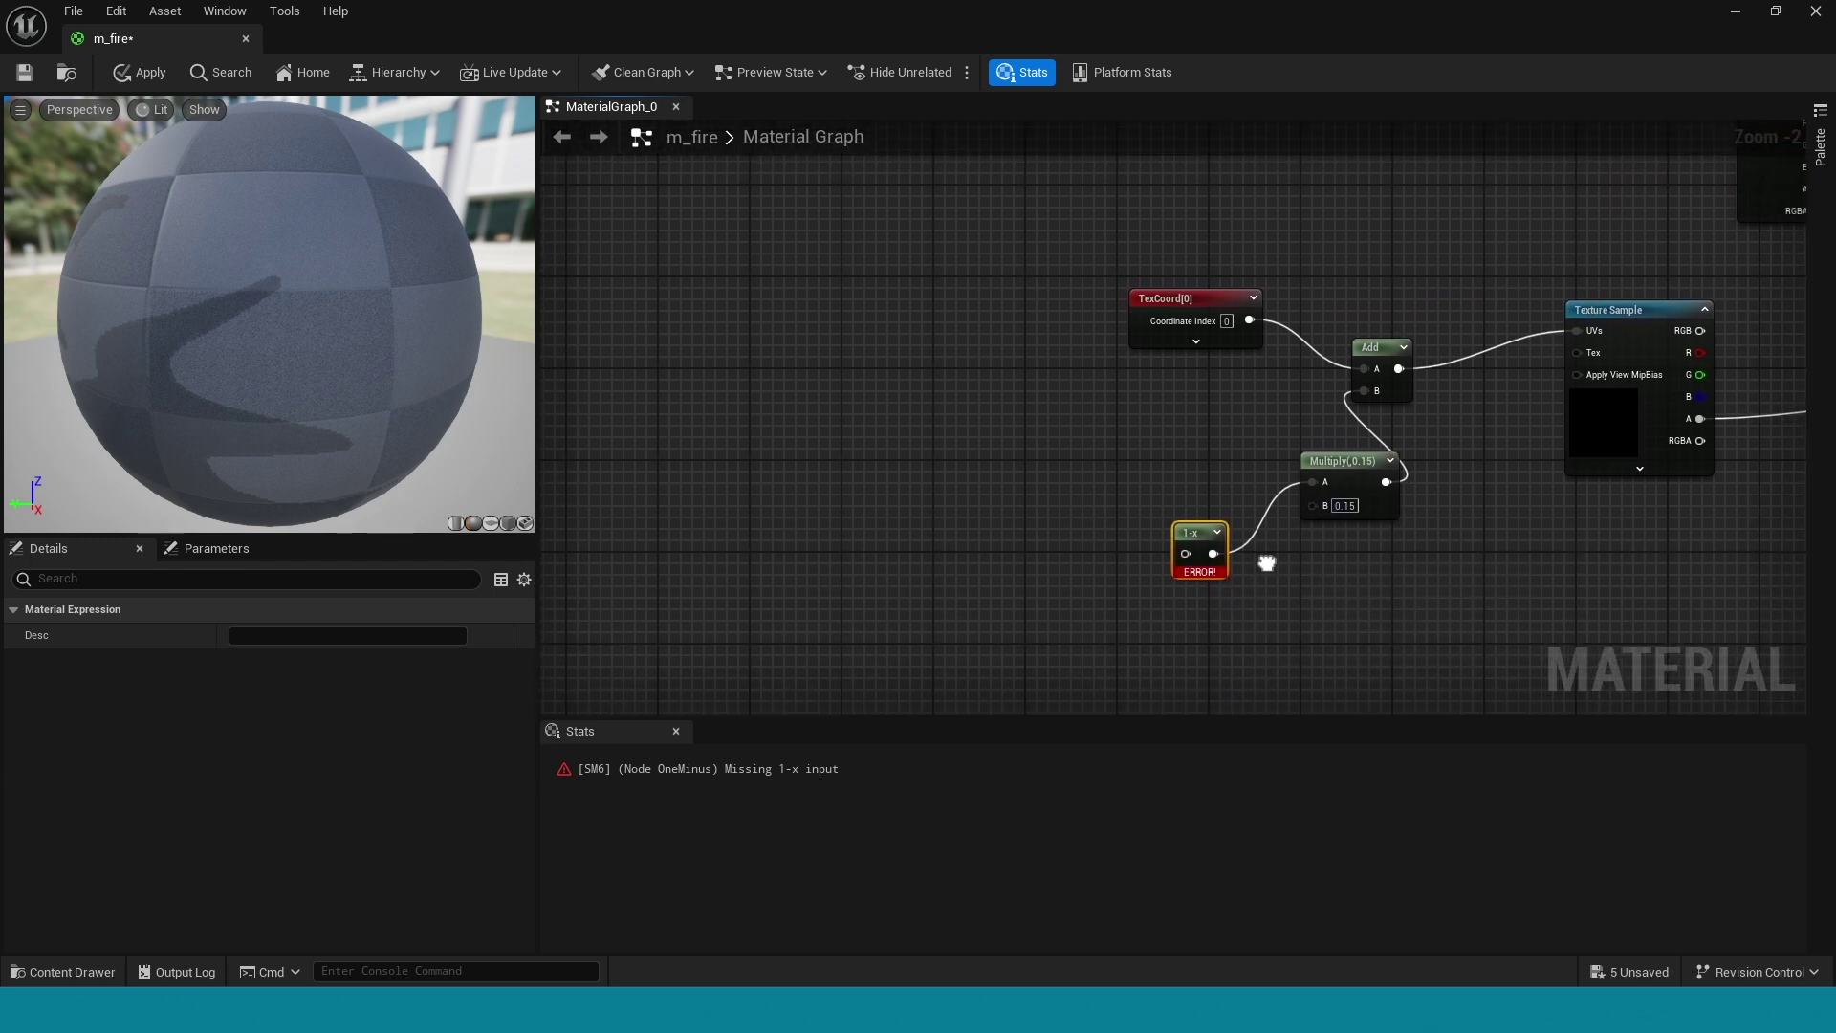
key("ctrl+space")
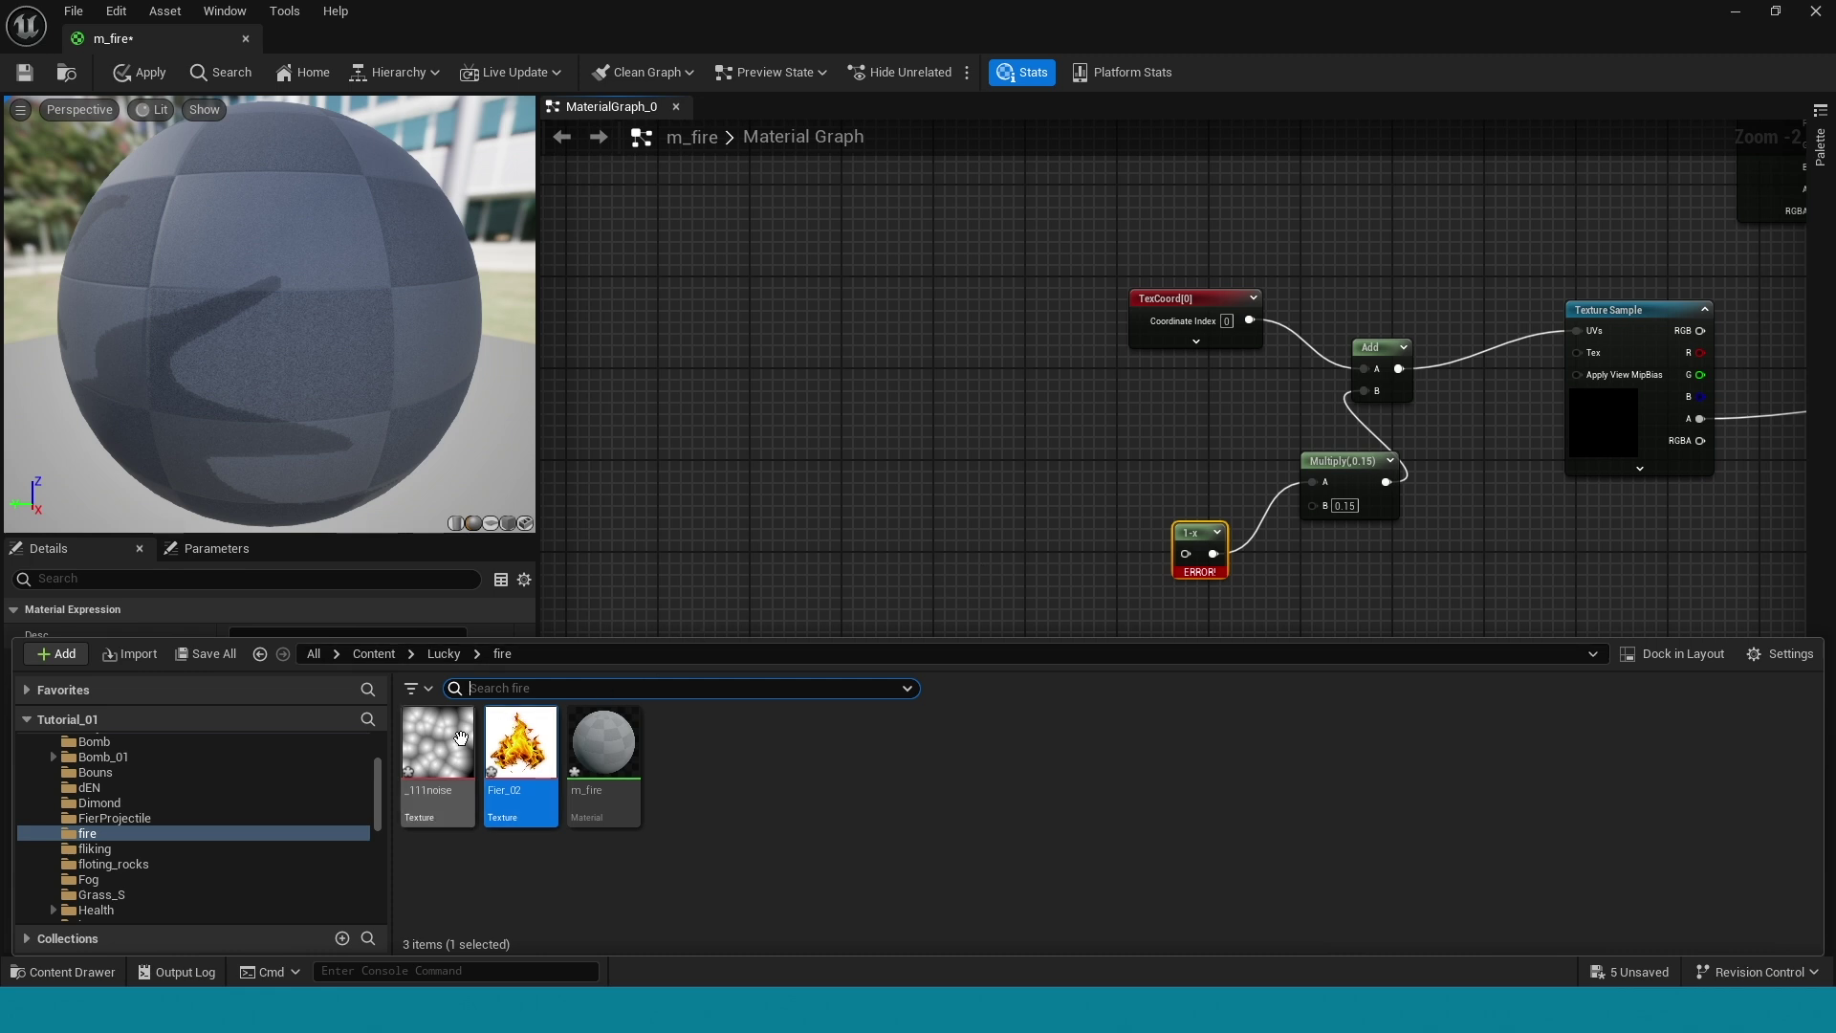
left_click_drag(438, 746, 977, 520)
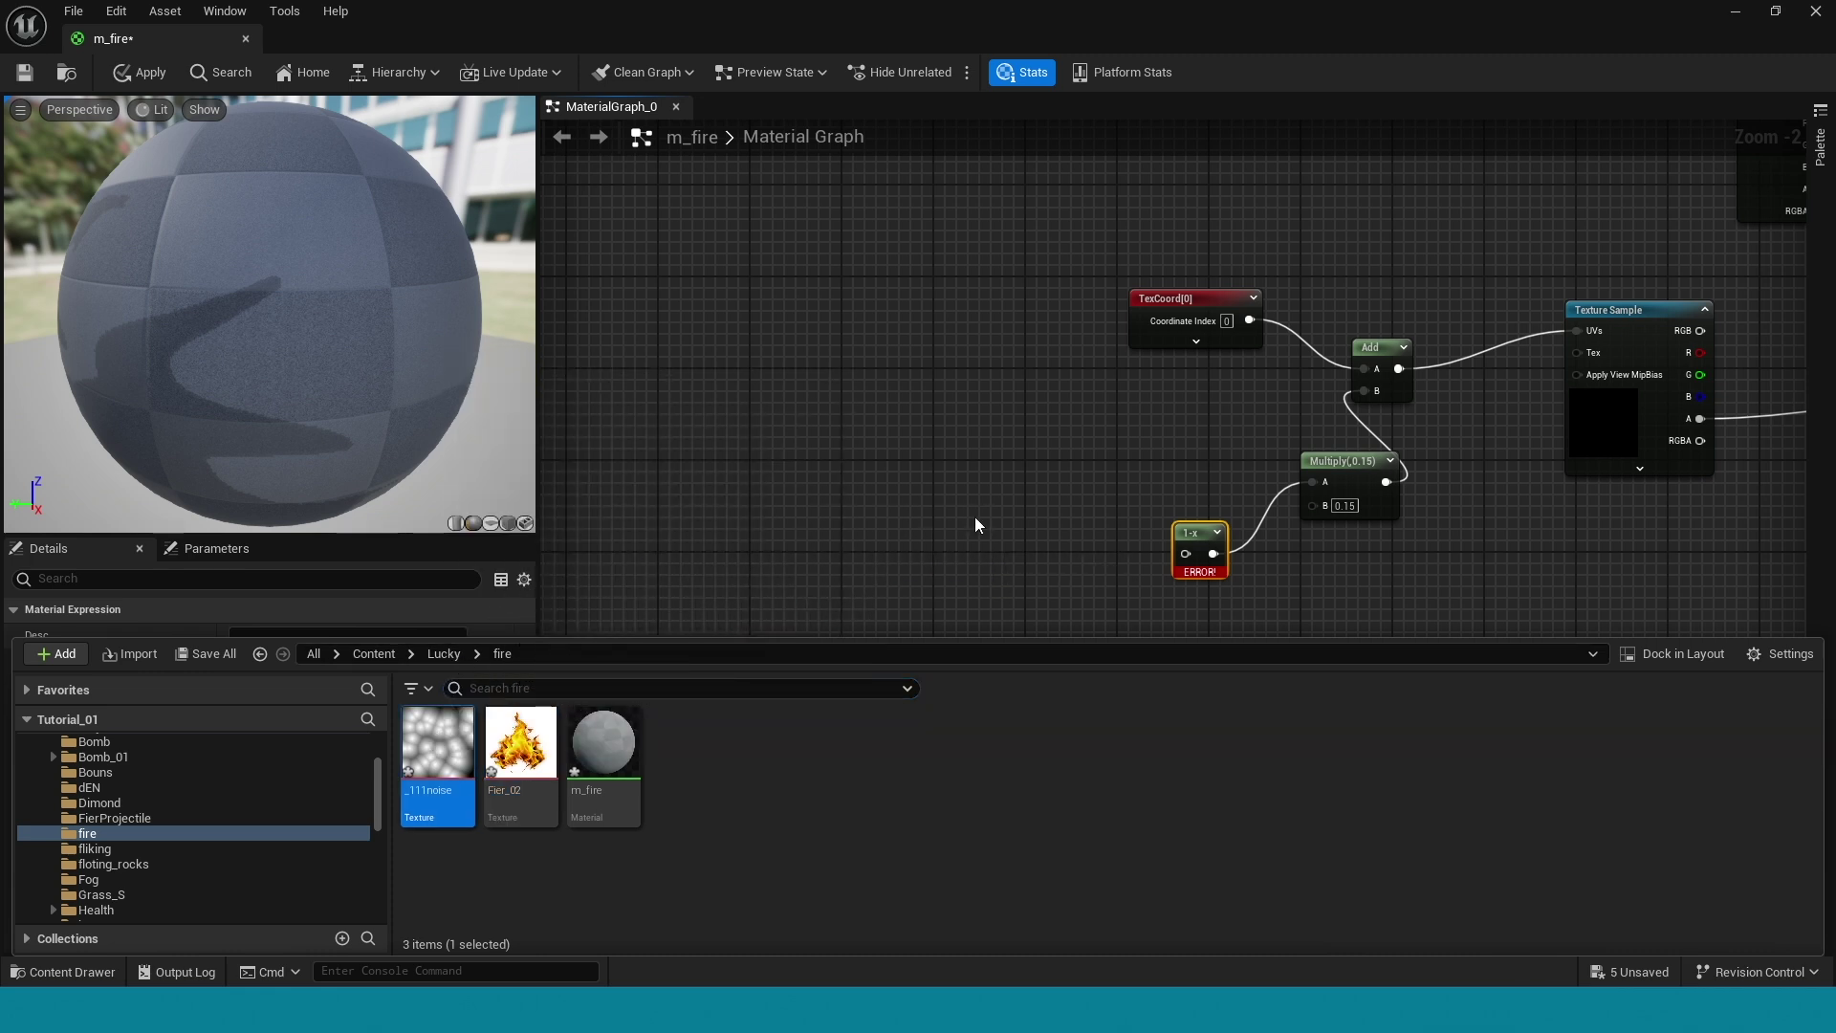
left_click_drag(1117, 572, 1186, 554)
Add a Panner feeding the noise Texture Sample's UVs and set its Y speed to 0.9
right_click(989, 468)
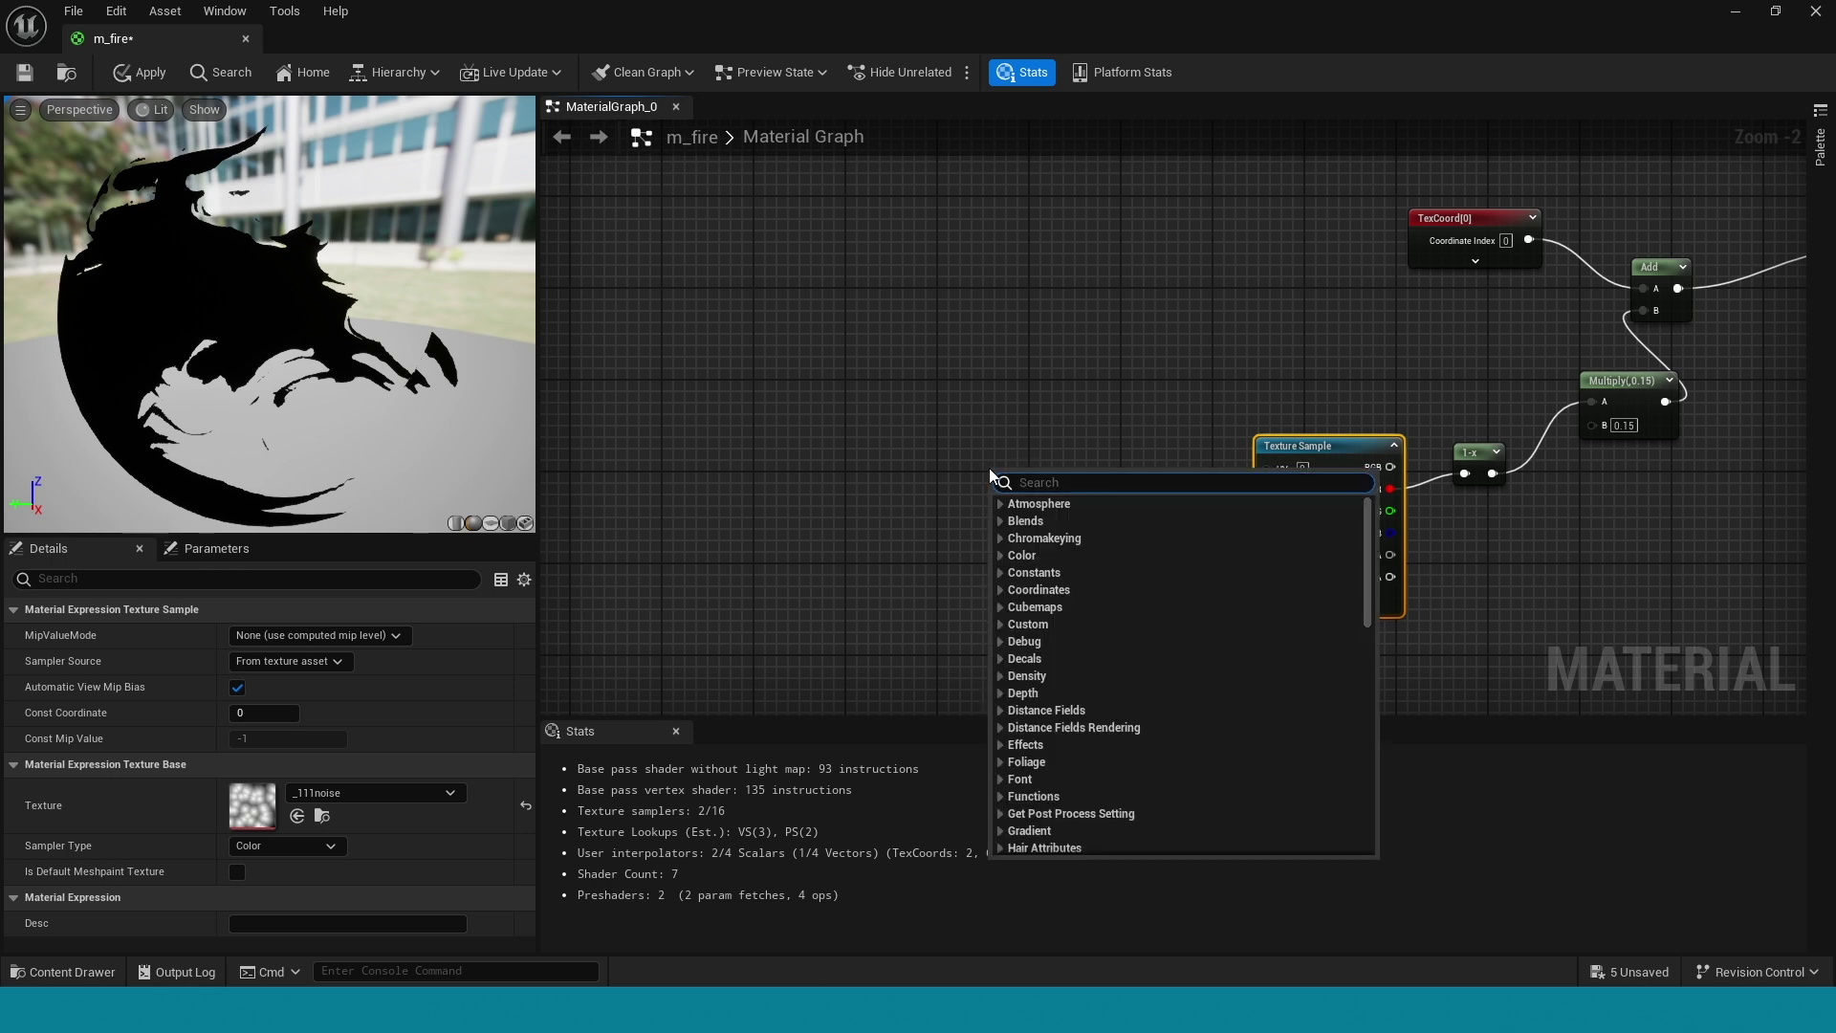
type("pa")
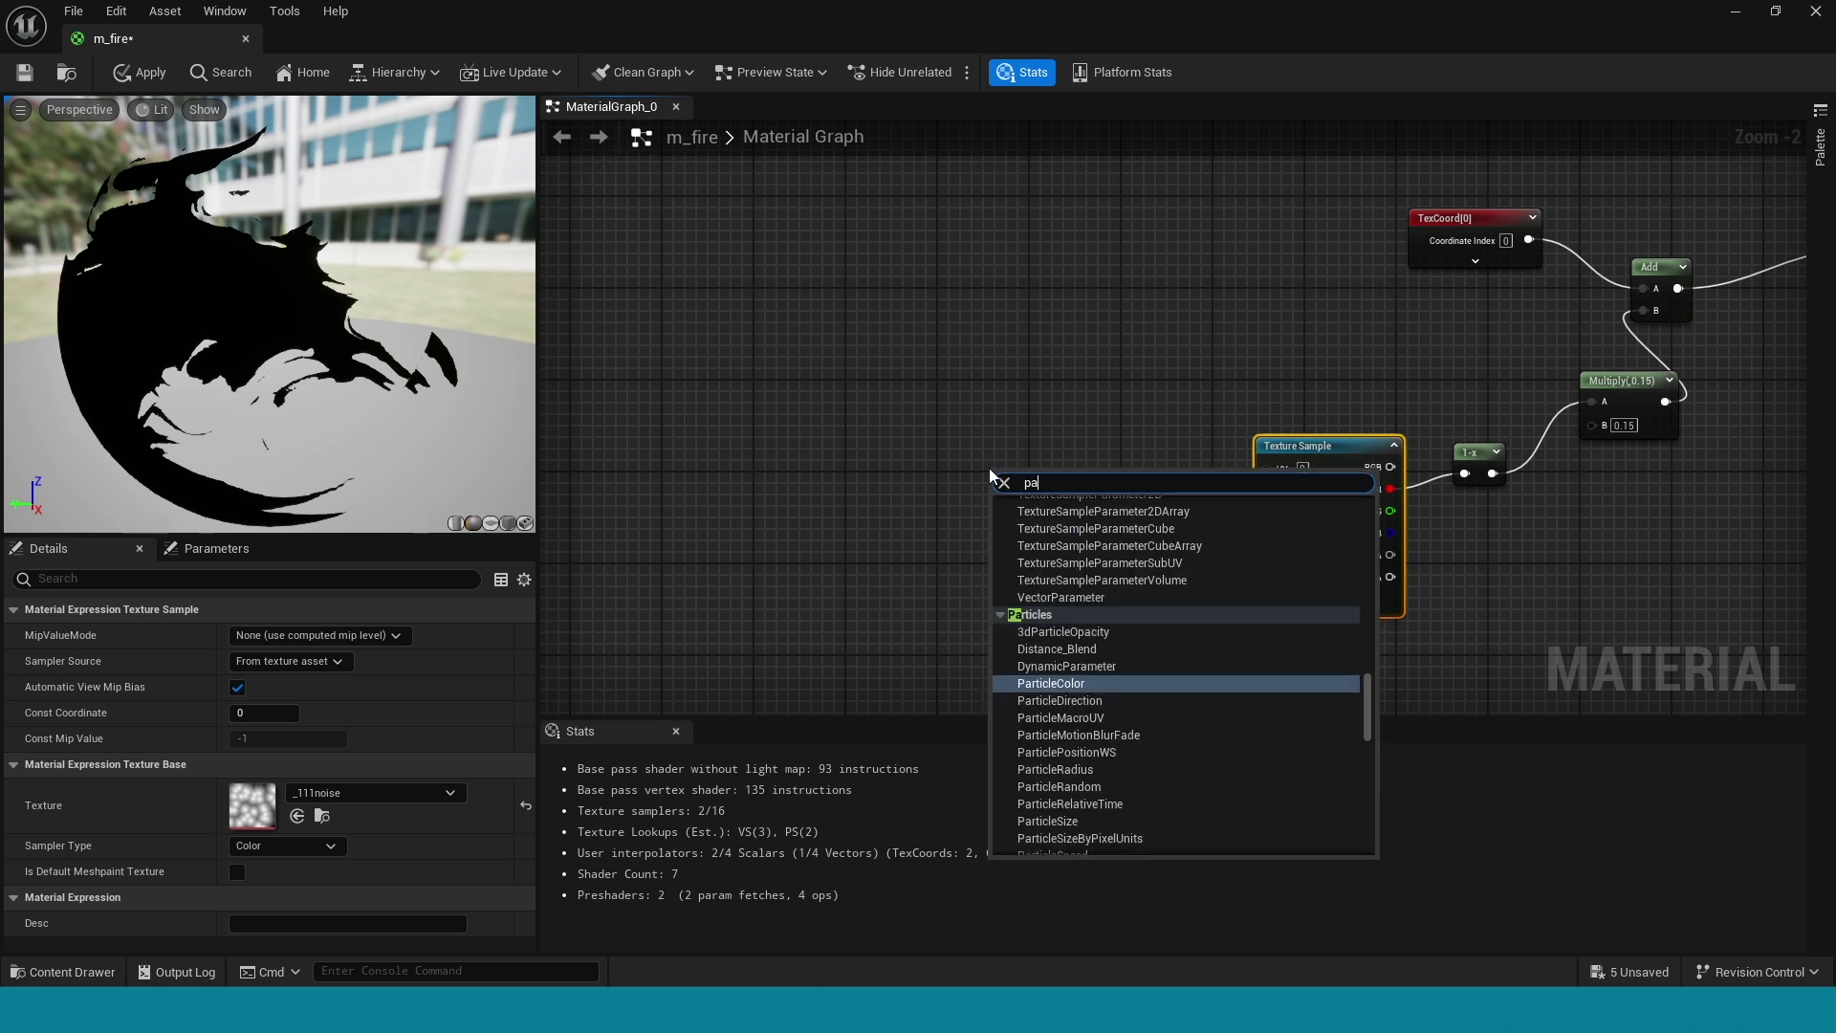
type("nn")
left_click(1036, 521)
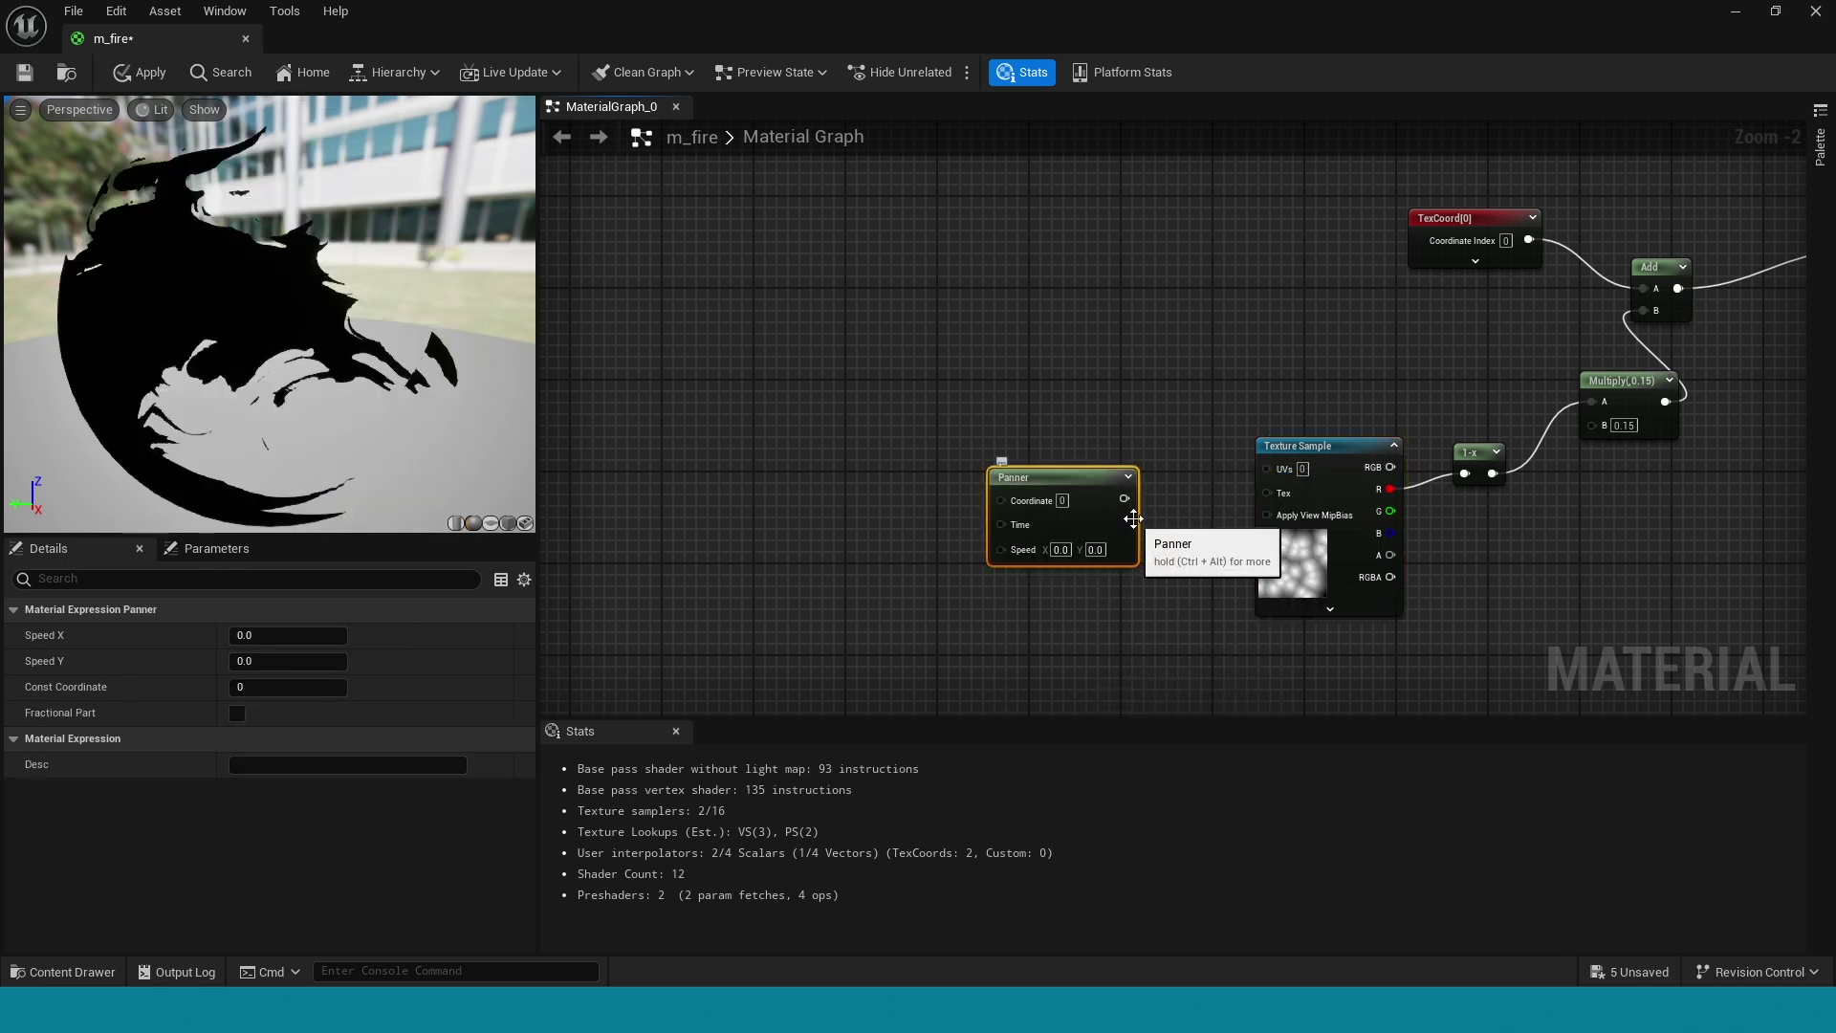
left_click_drag(1124, 499, 1268, 468)
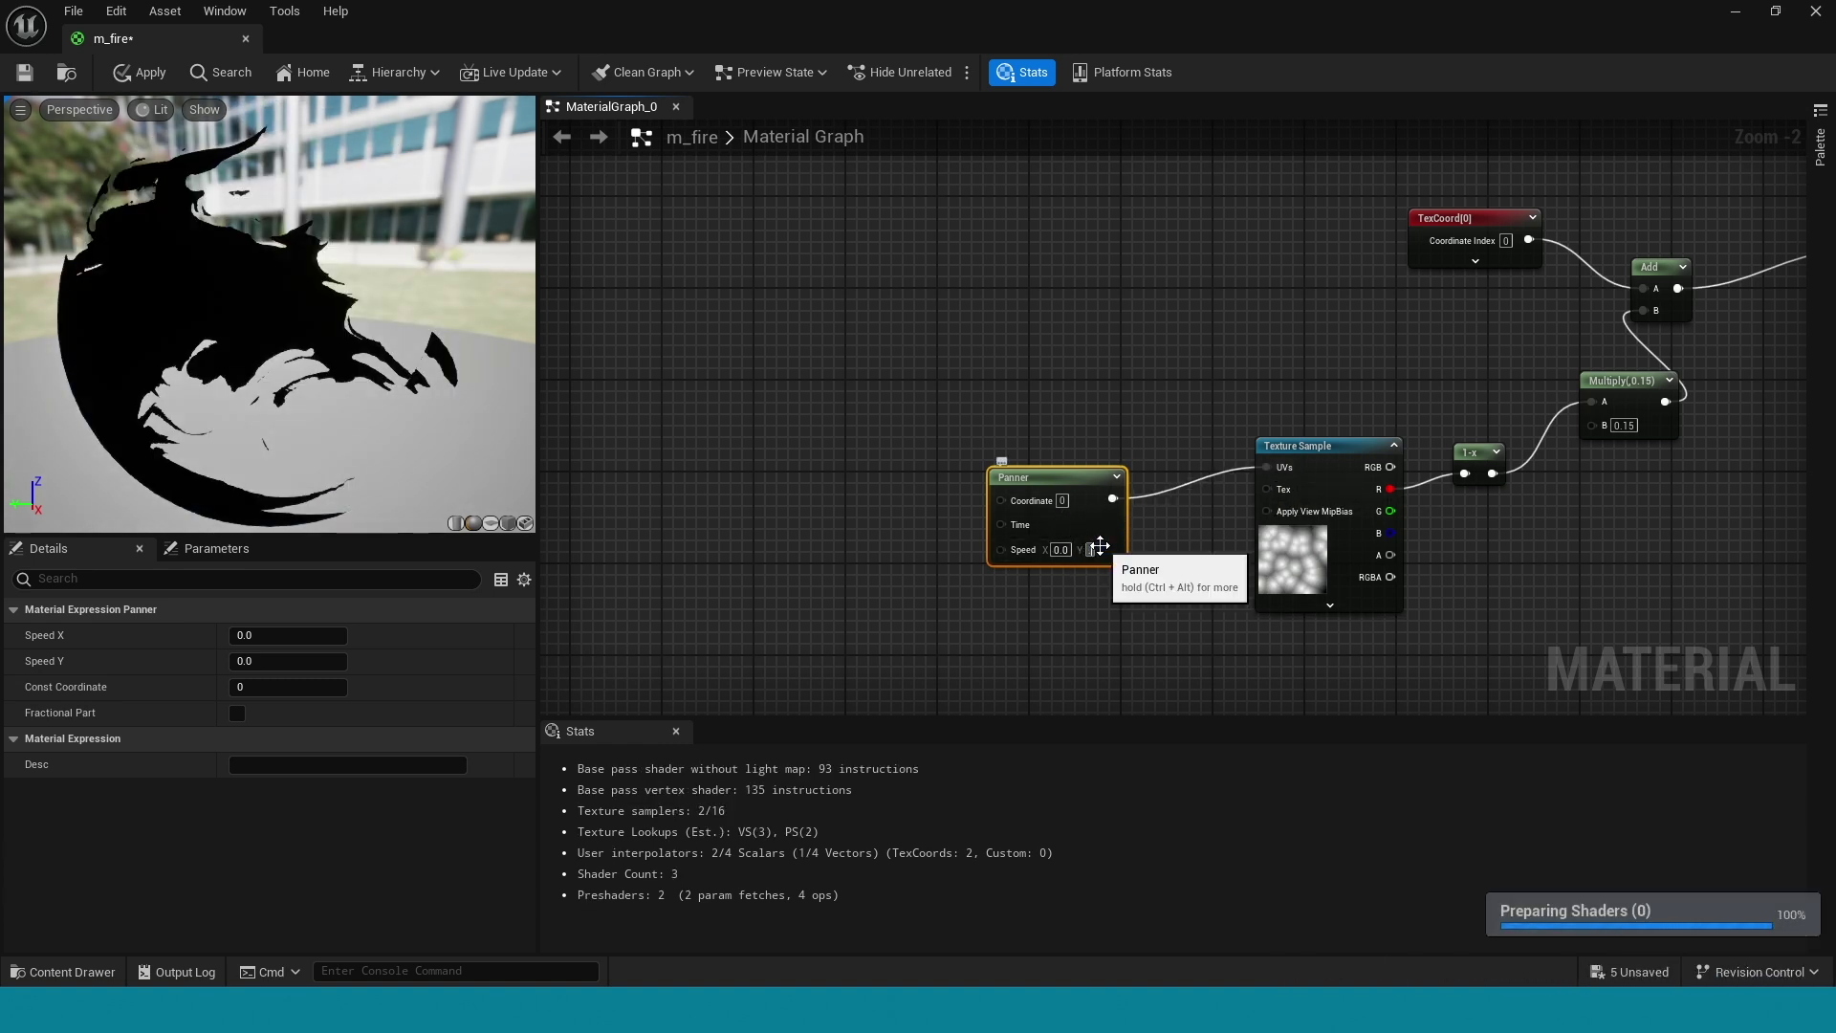
left_click(1093, 549)
type("0.9")
key("Return")
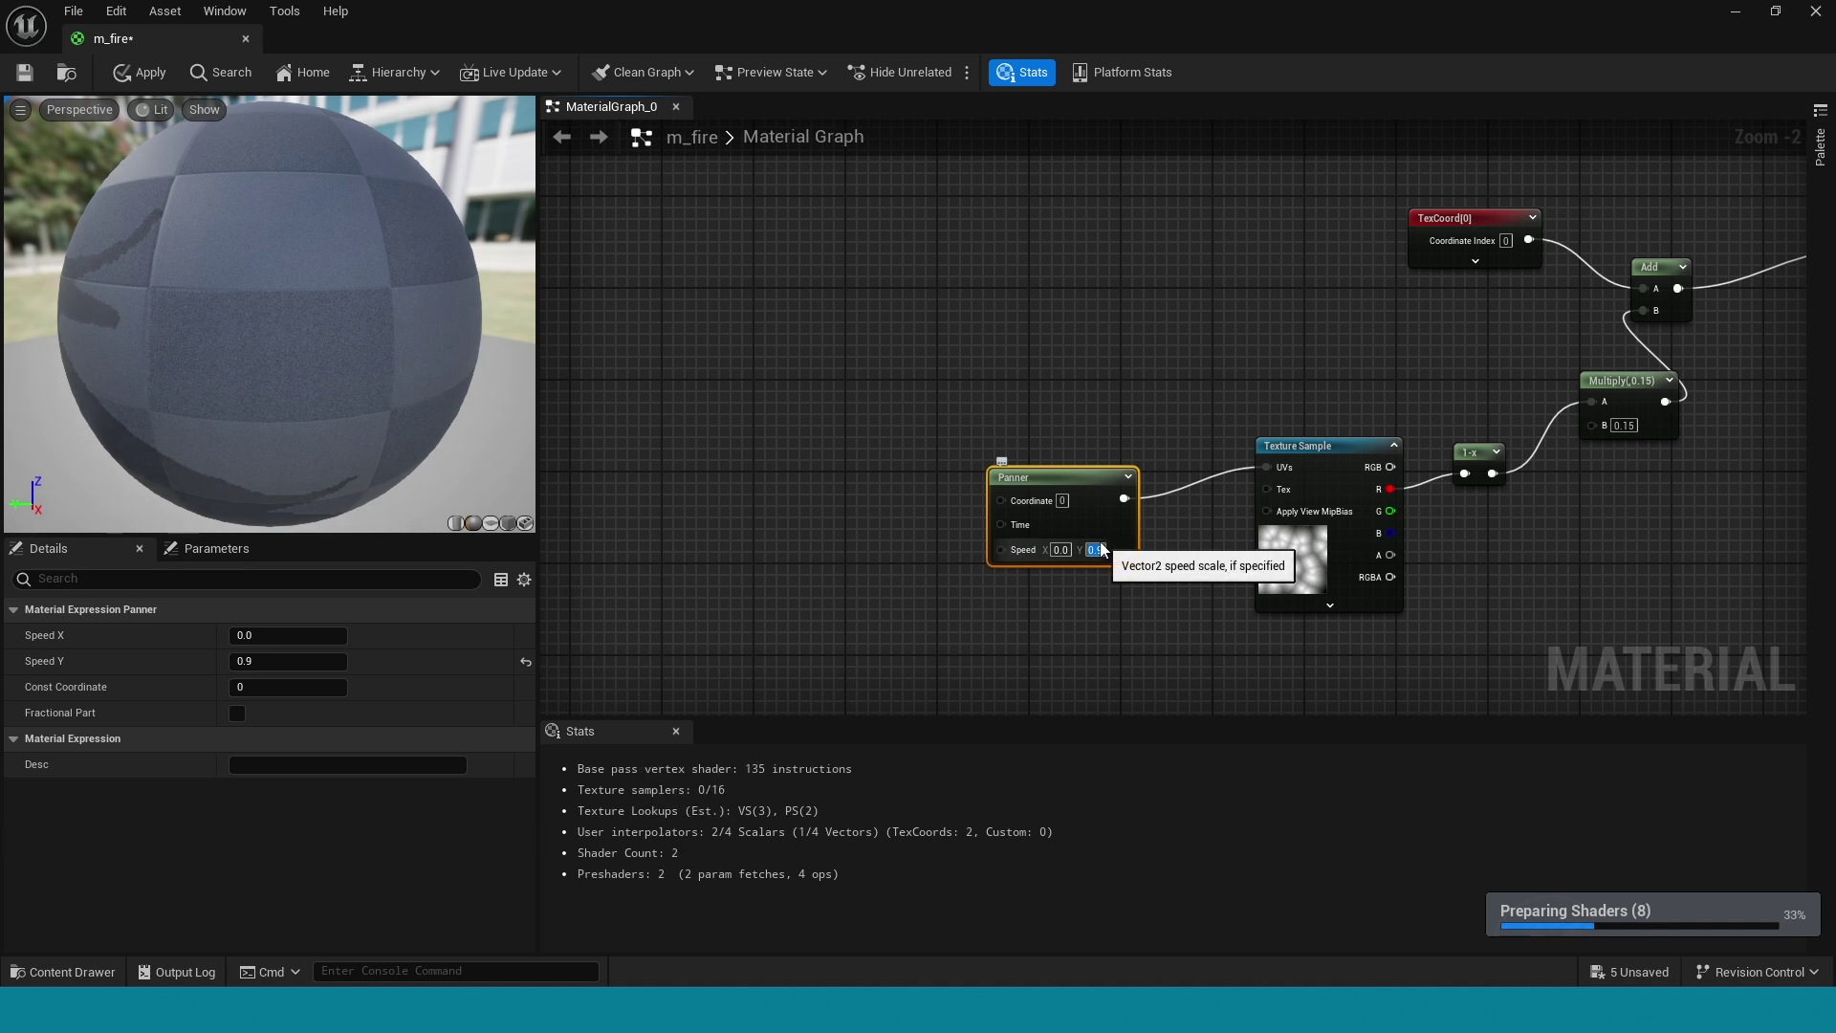
Straighten the connections of the Panner, noise Texture Sample, OneMinus and Multiply nodes and place the row below the TexCoord node
right_click_drag(1137, 584, 882, 524)
left_click_drag(763, 333, 1376, 482)
key("q")
left_click_drag(1073, 402, 1015, 300)
right_click_drag(1016, 300, 1172, 413)
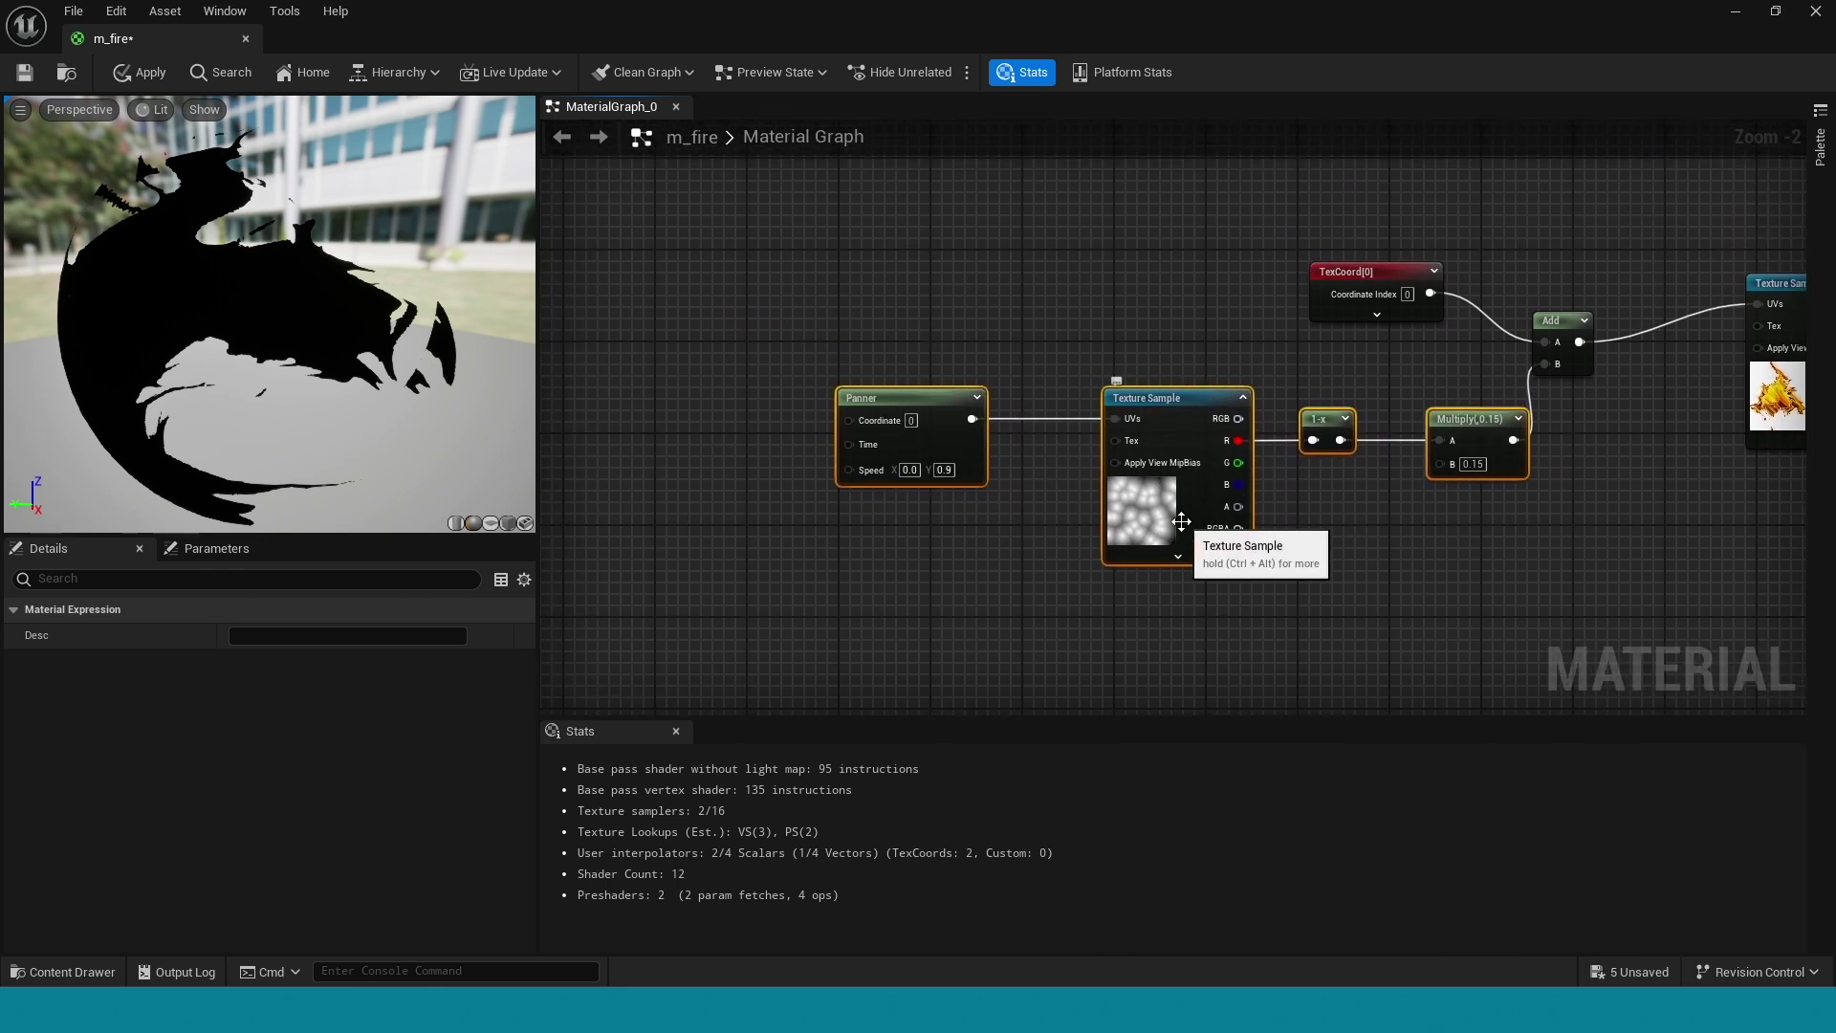
Paste two copies of the noise node row below the original and remove the Multiply node from both copies
right_click_drag(1173, 628, 1253, 314)
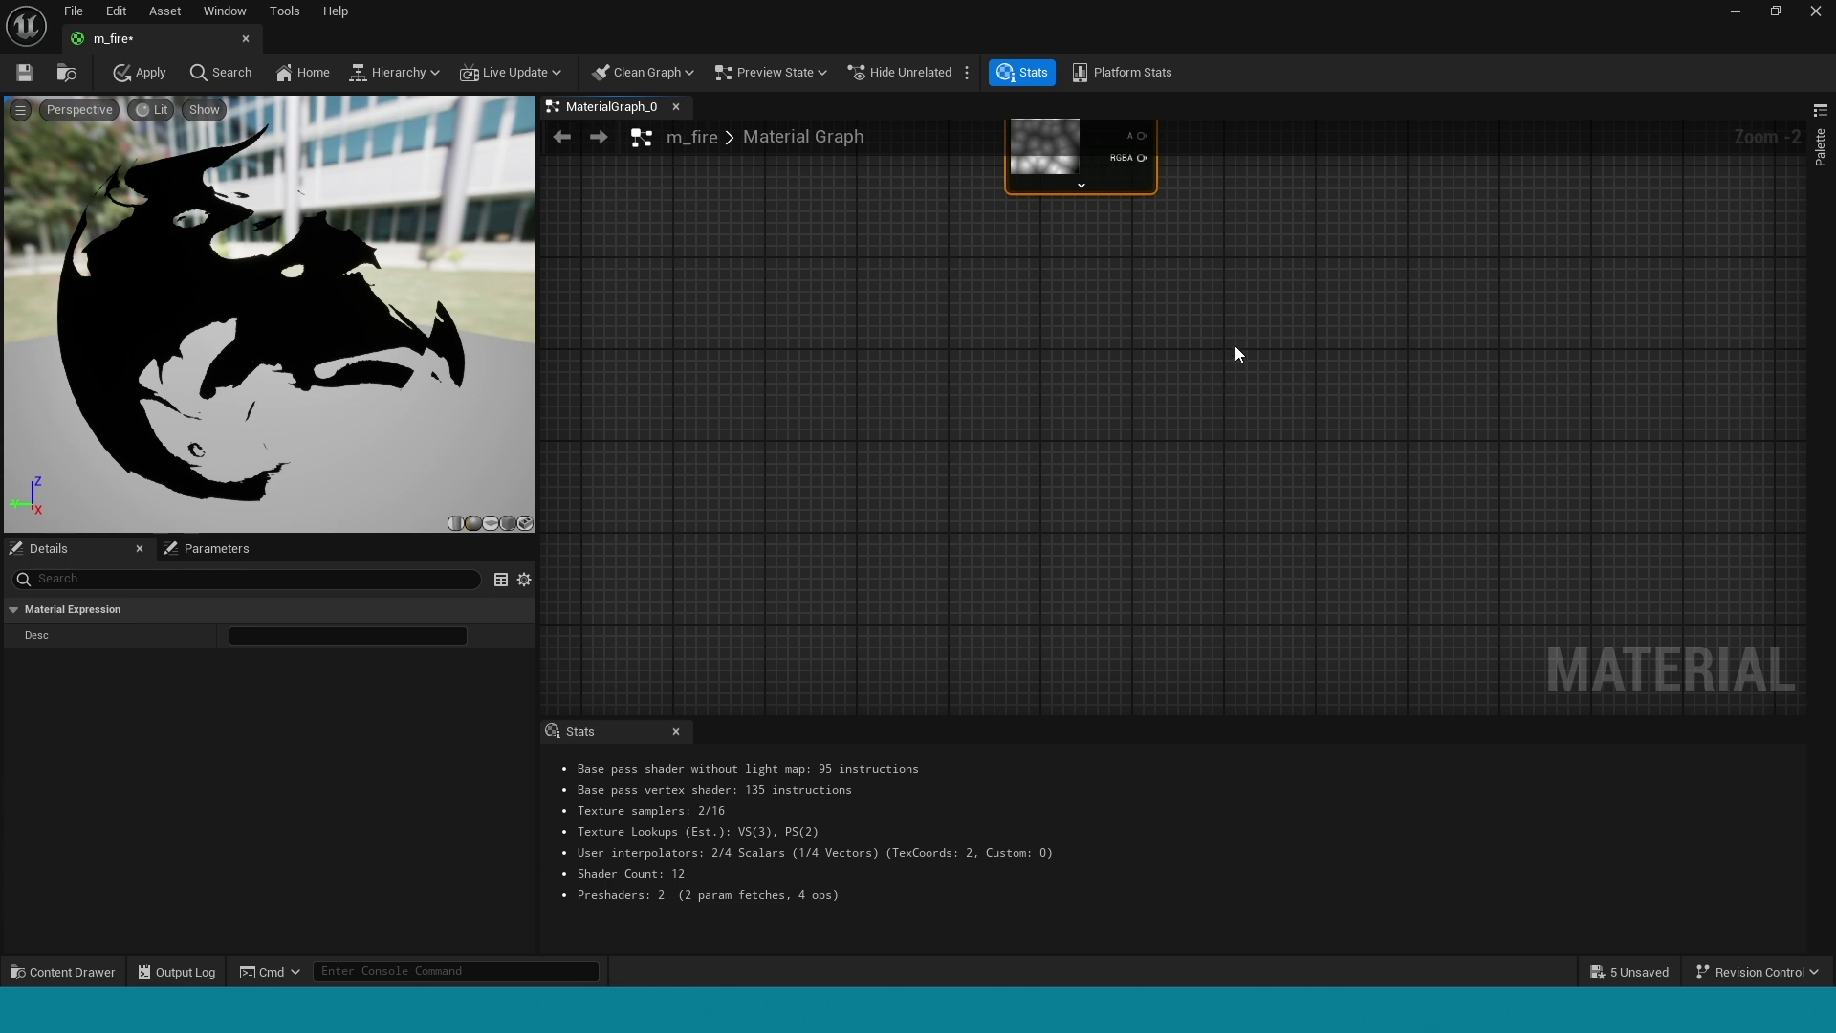
right_click_drag(979, 379, 983, 747)
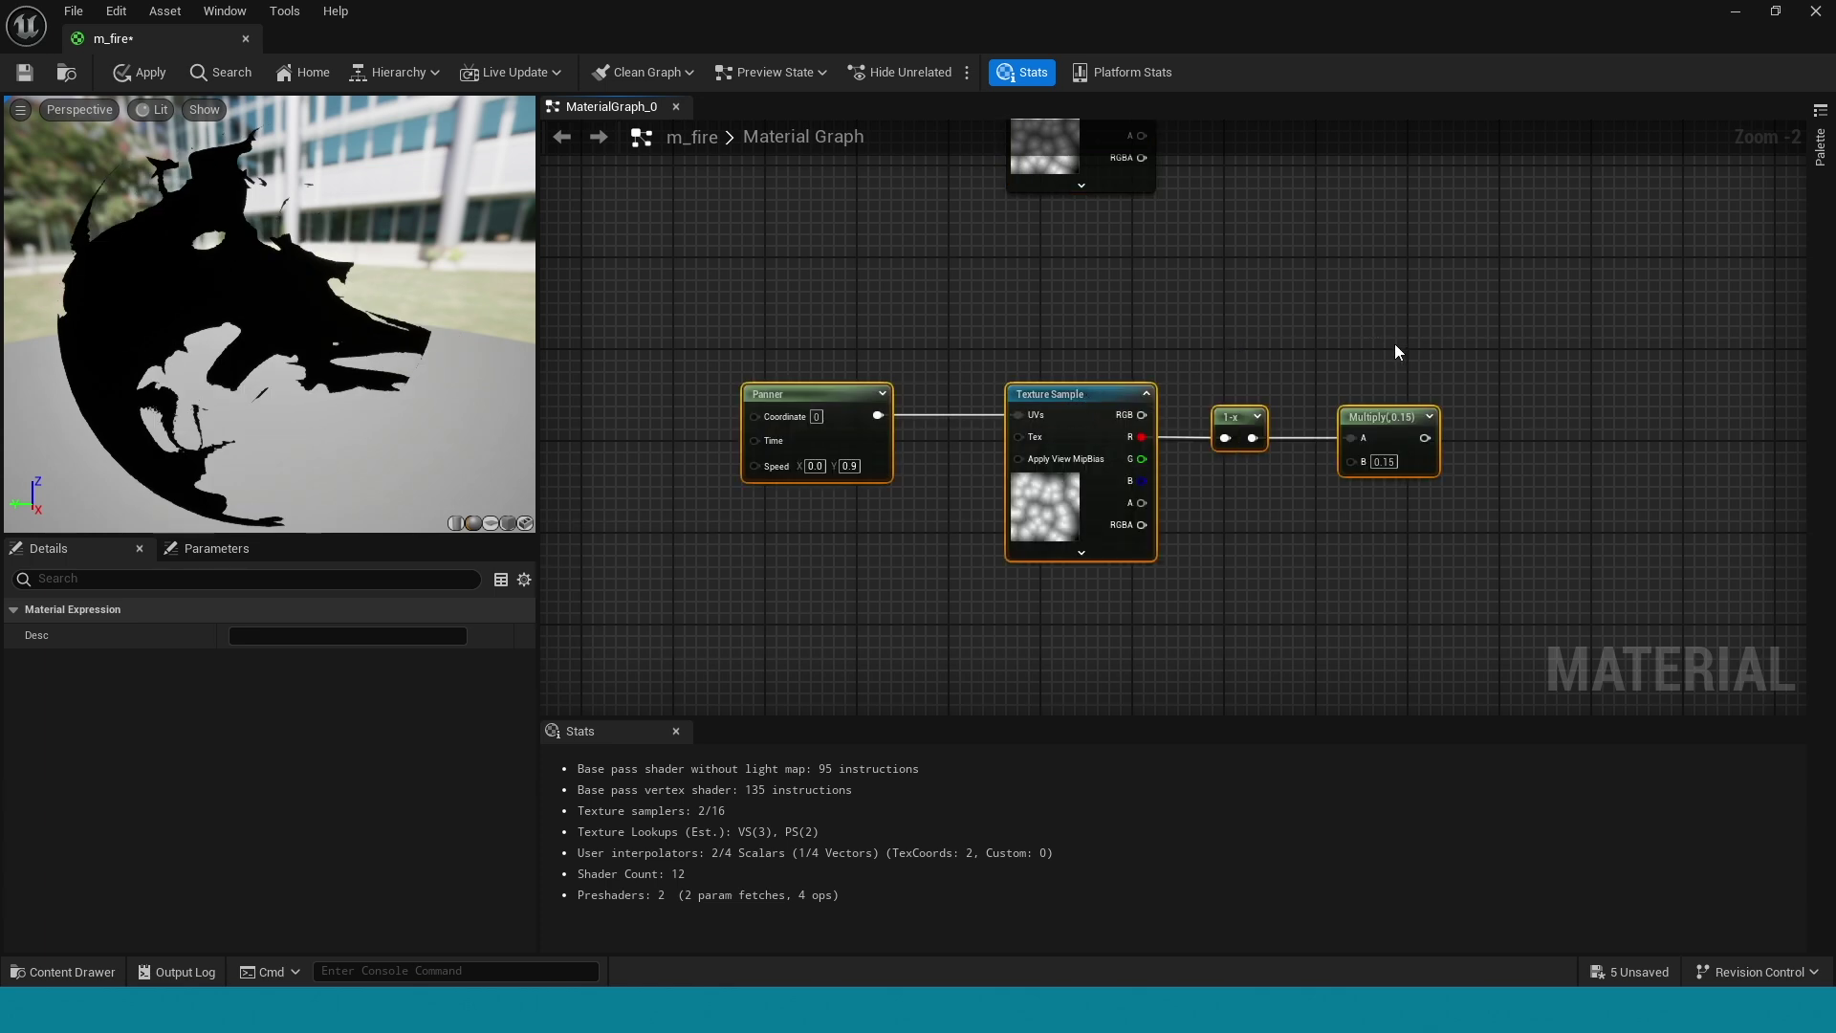
right_click_drag(1395, 352, 1368, 497)
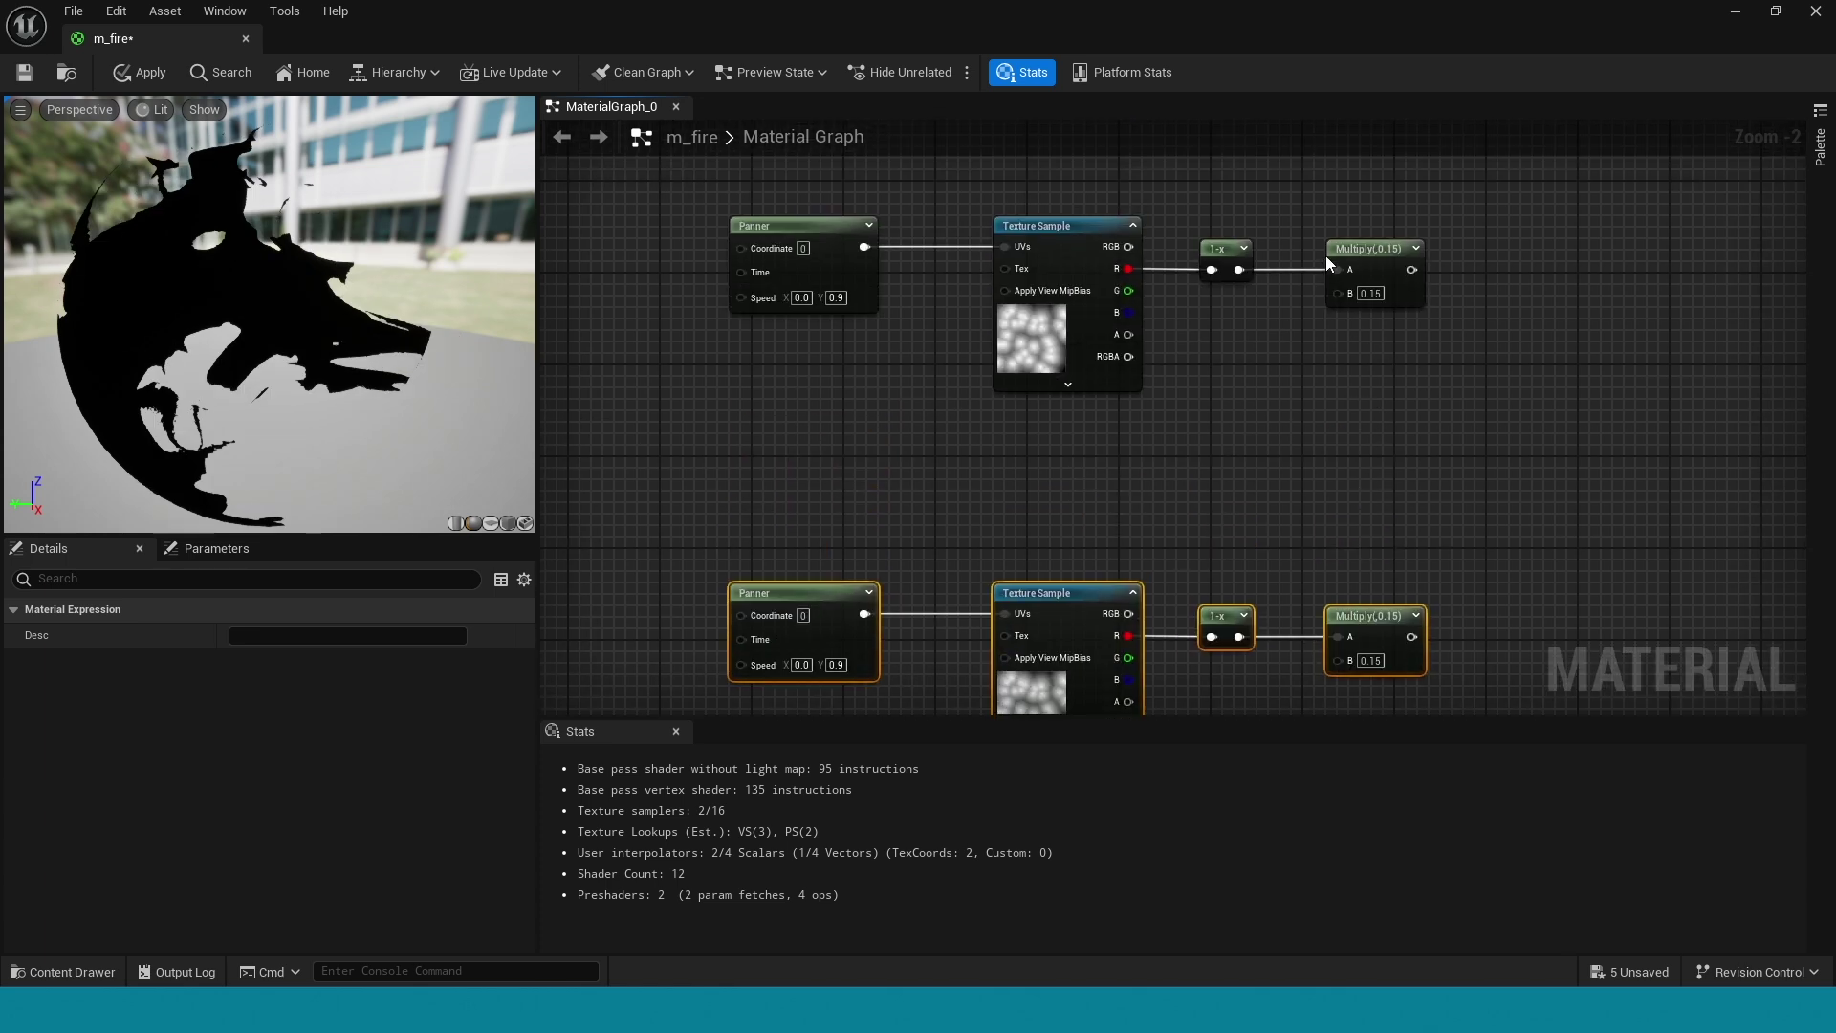
left_click_drag(1263, 185, 1587, 679)
key("Delete")
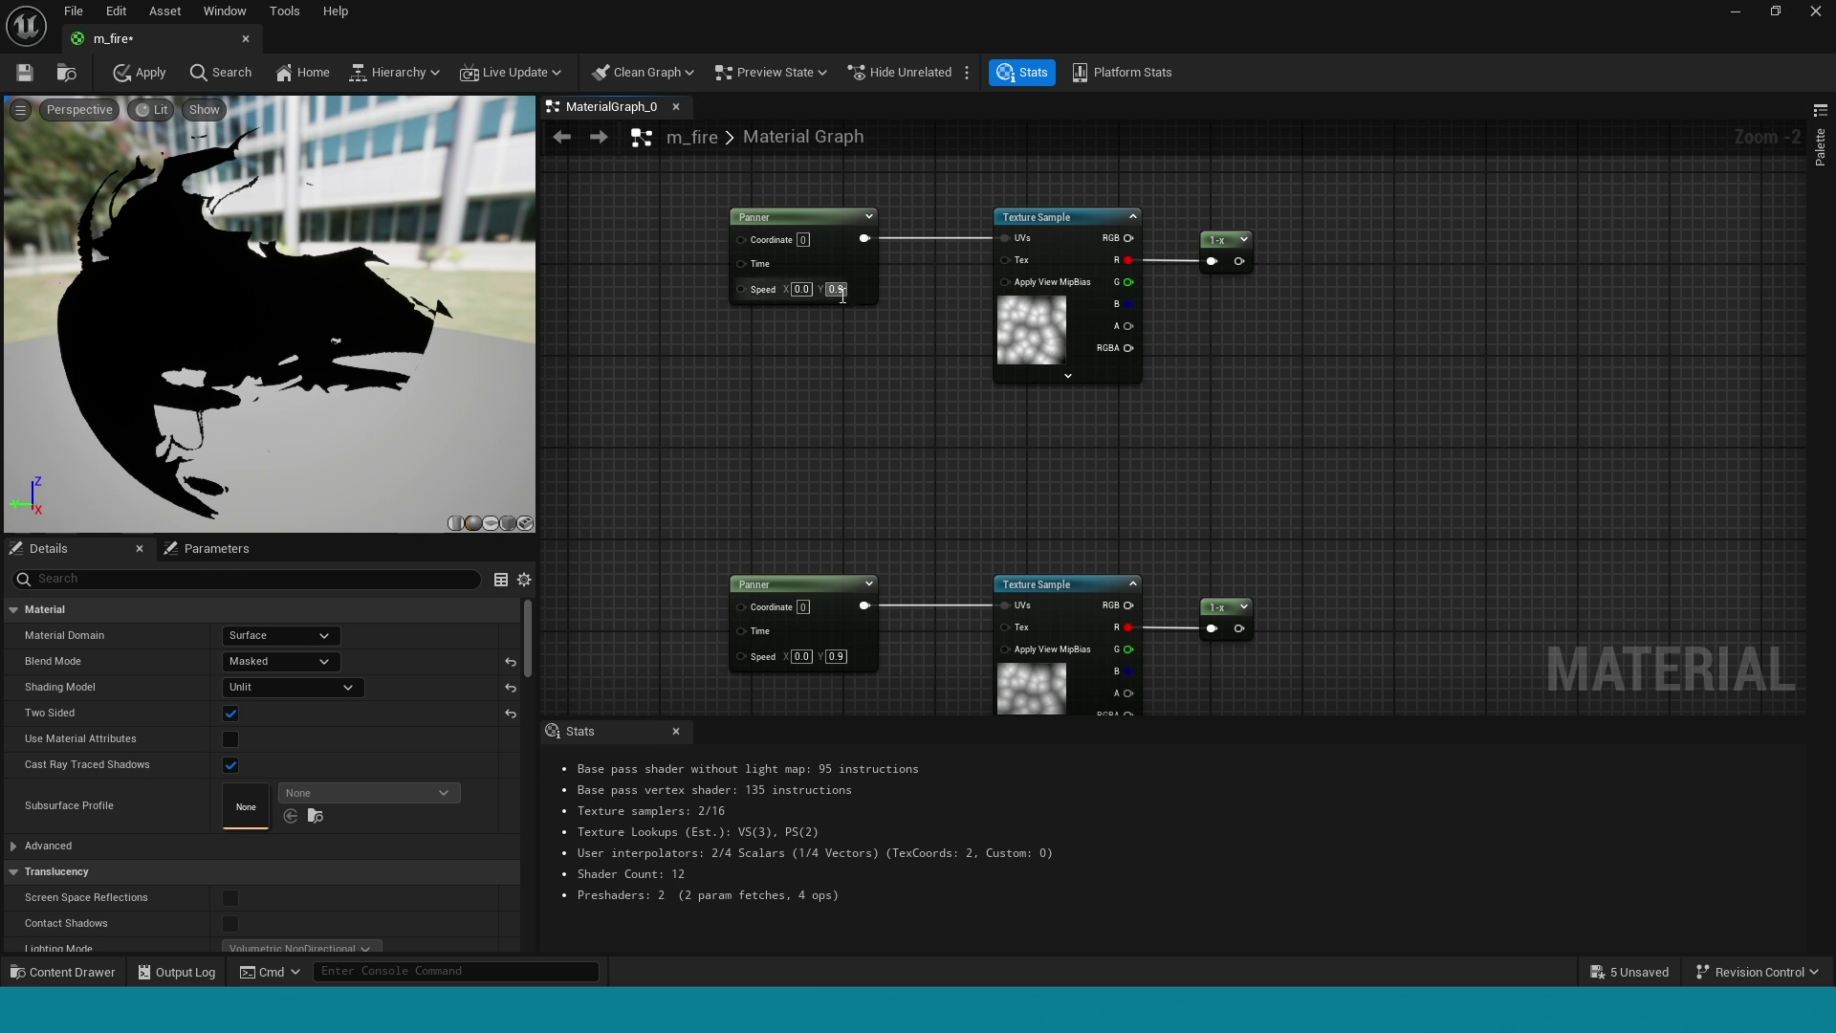
Create a TextureCoordinate node and connect it to the Coordinate input of the lowest Panner
right_click_drag(690, 537, 994, 479)
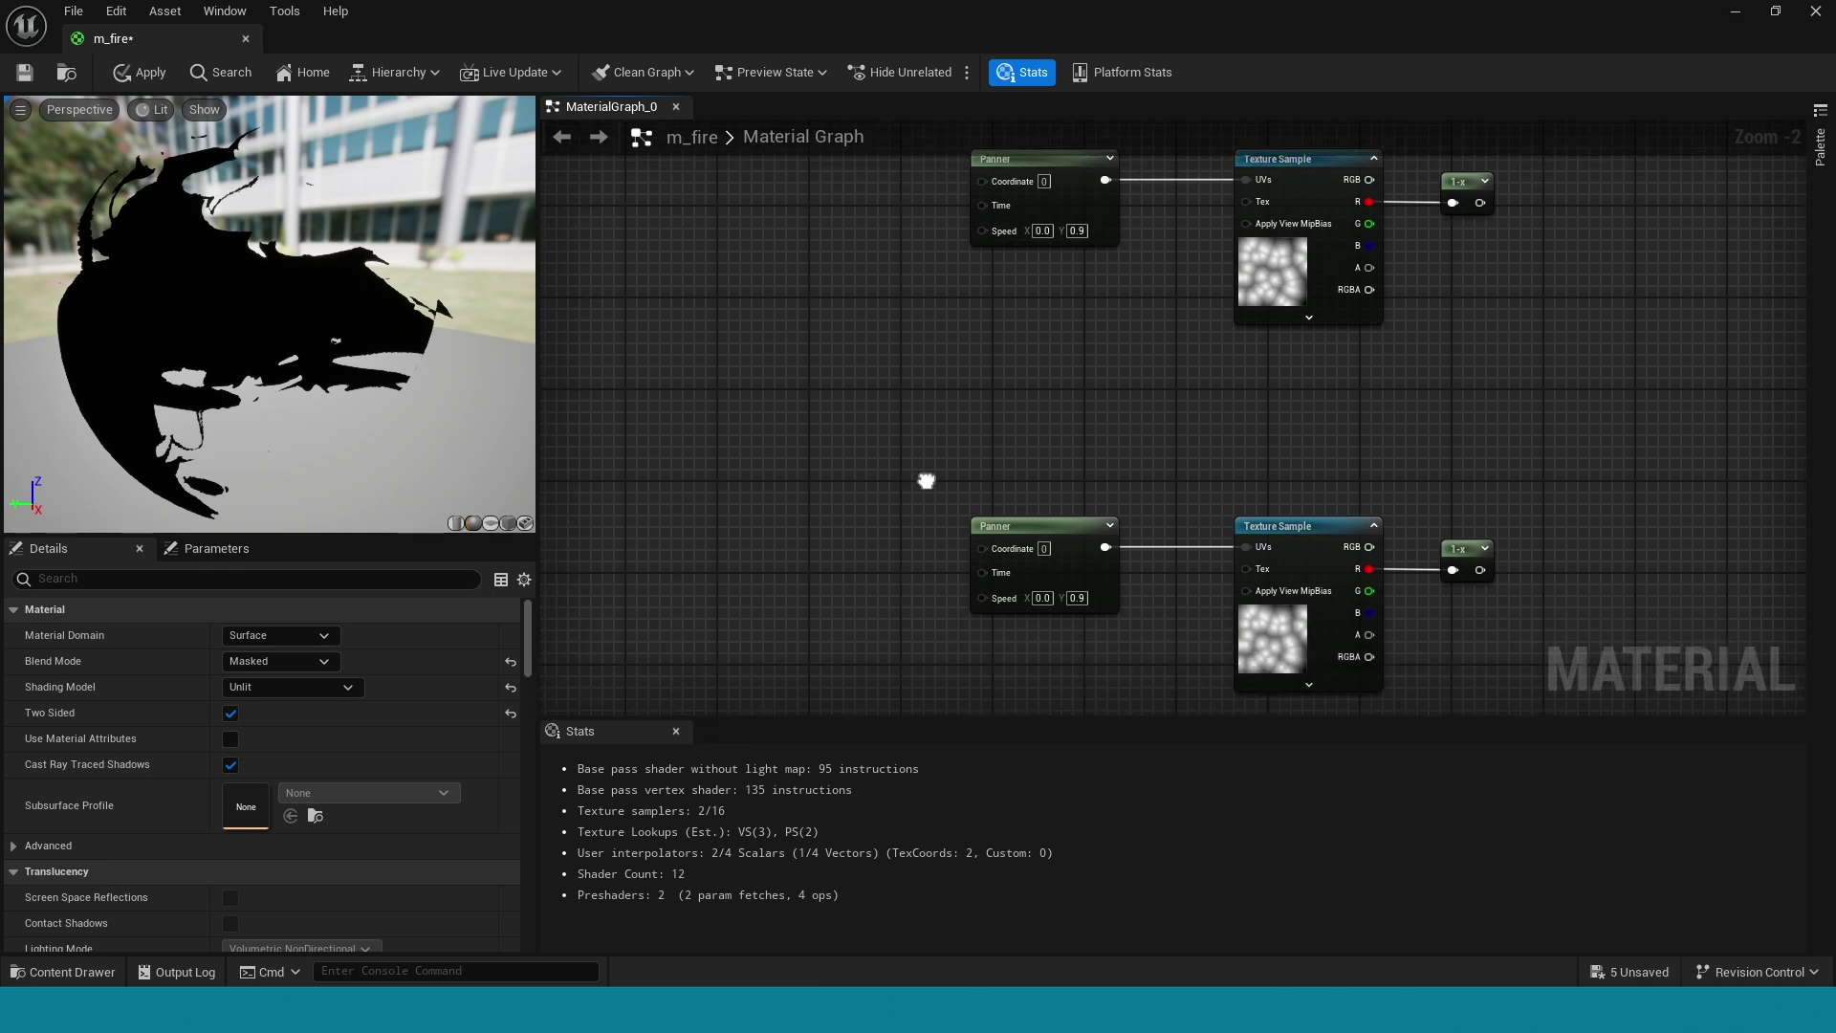
right_click(905, 549)
type("texcoord")
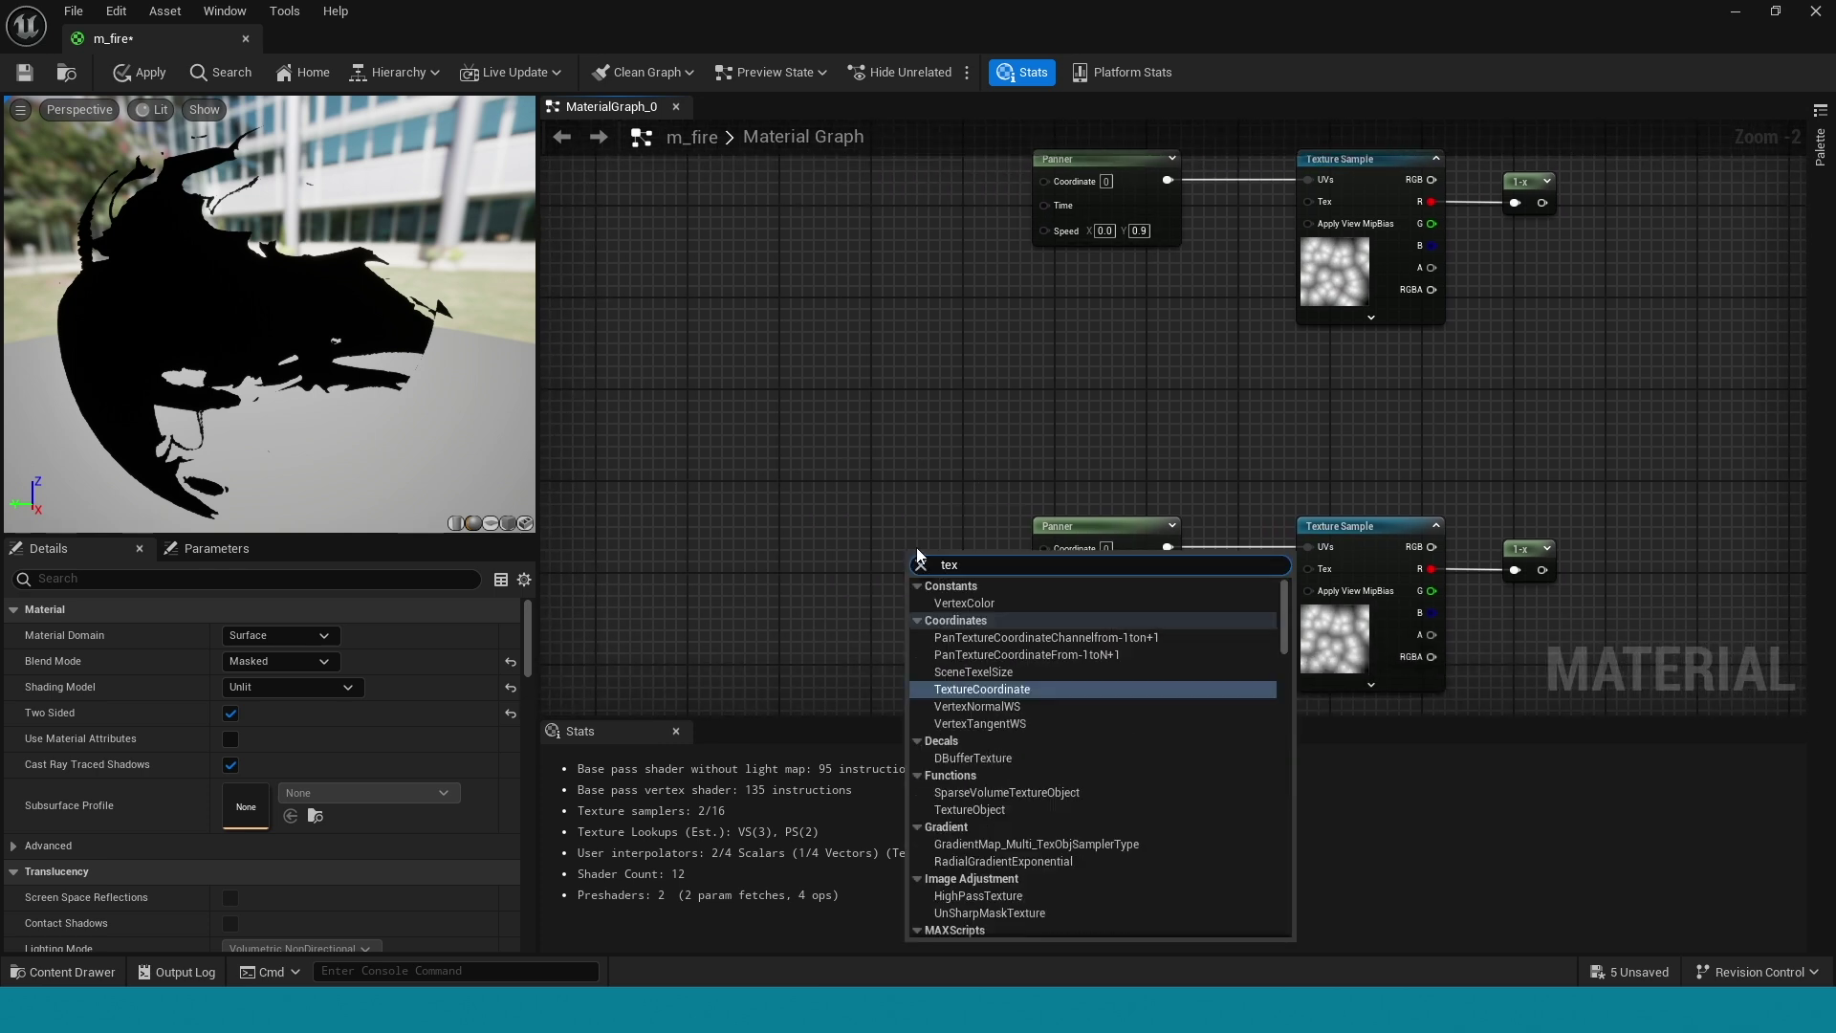
left_click(1014, 694)
left_click_drag(1018, 594, 1055, 548)
Combine the two copied noise rows with an Add node, upper OneMinus into A and lower OneMinus into B
right_click_drag(1199, 480, 741, 557)
left_click(1169, 388)
right_click(1168, 388)
type("add")
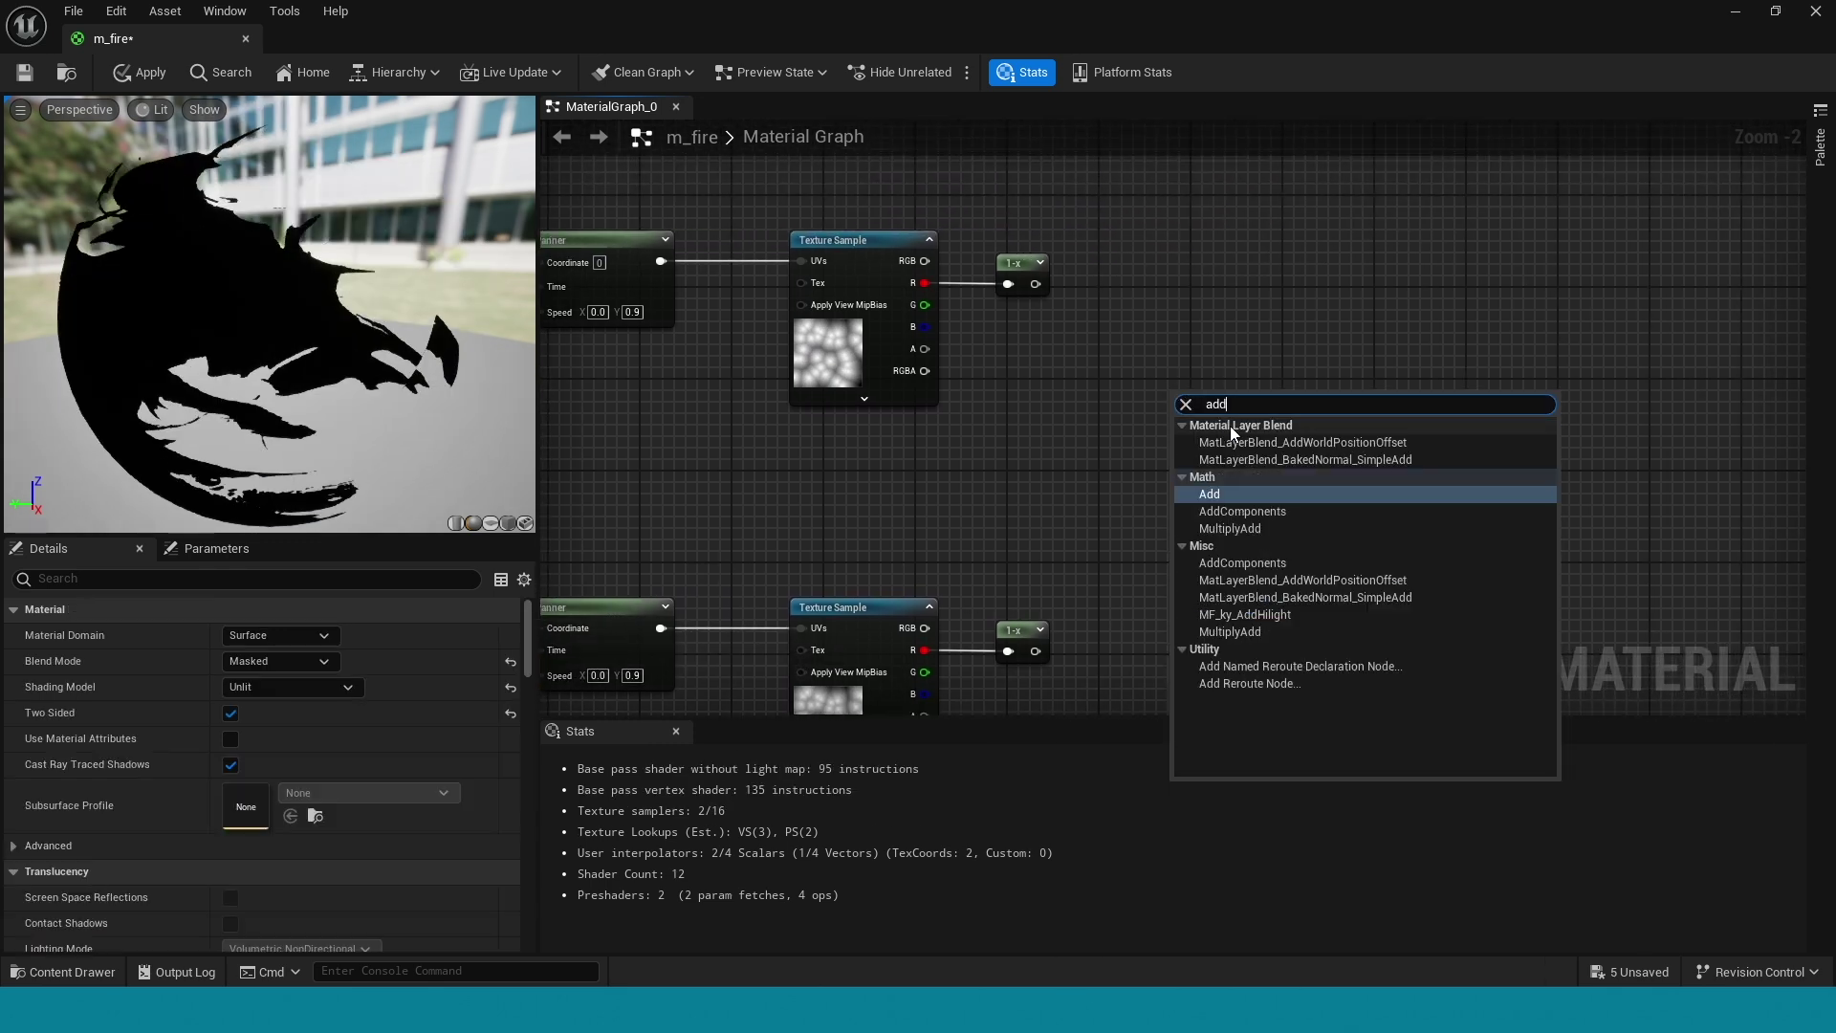
left_click(1242, 509)
left_click_drag(1035, 652, 1184, 450)
left_click_drag(1033, 287, 1186, 421)
Set the Y speed to 0.4 on the upper copied Panner and 0.8 on the lower one
right_click_drag(790, 457, 1385, 483)
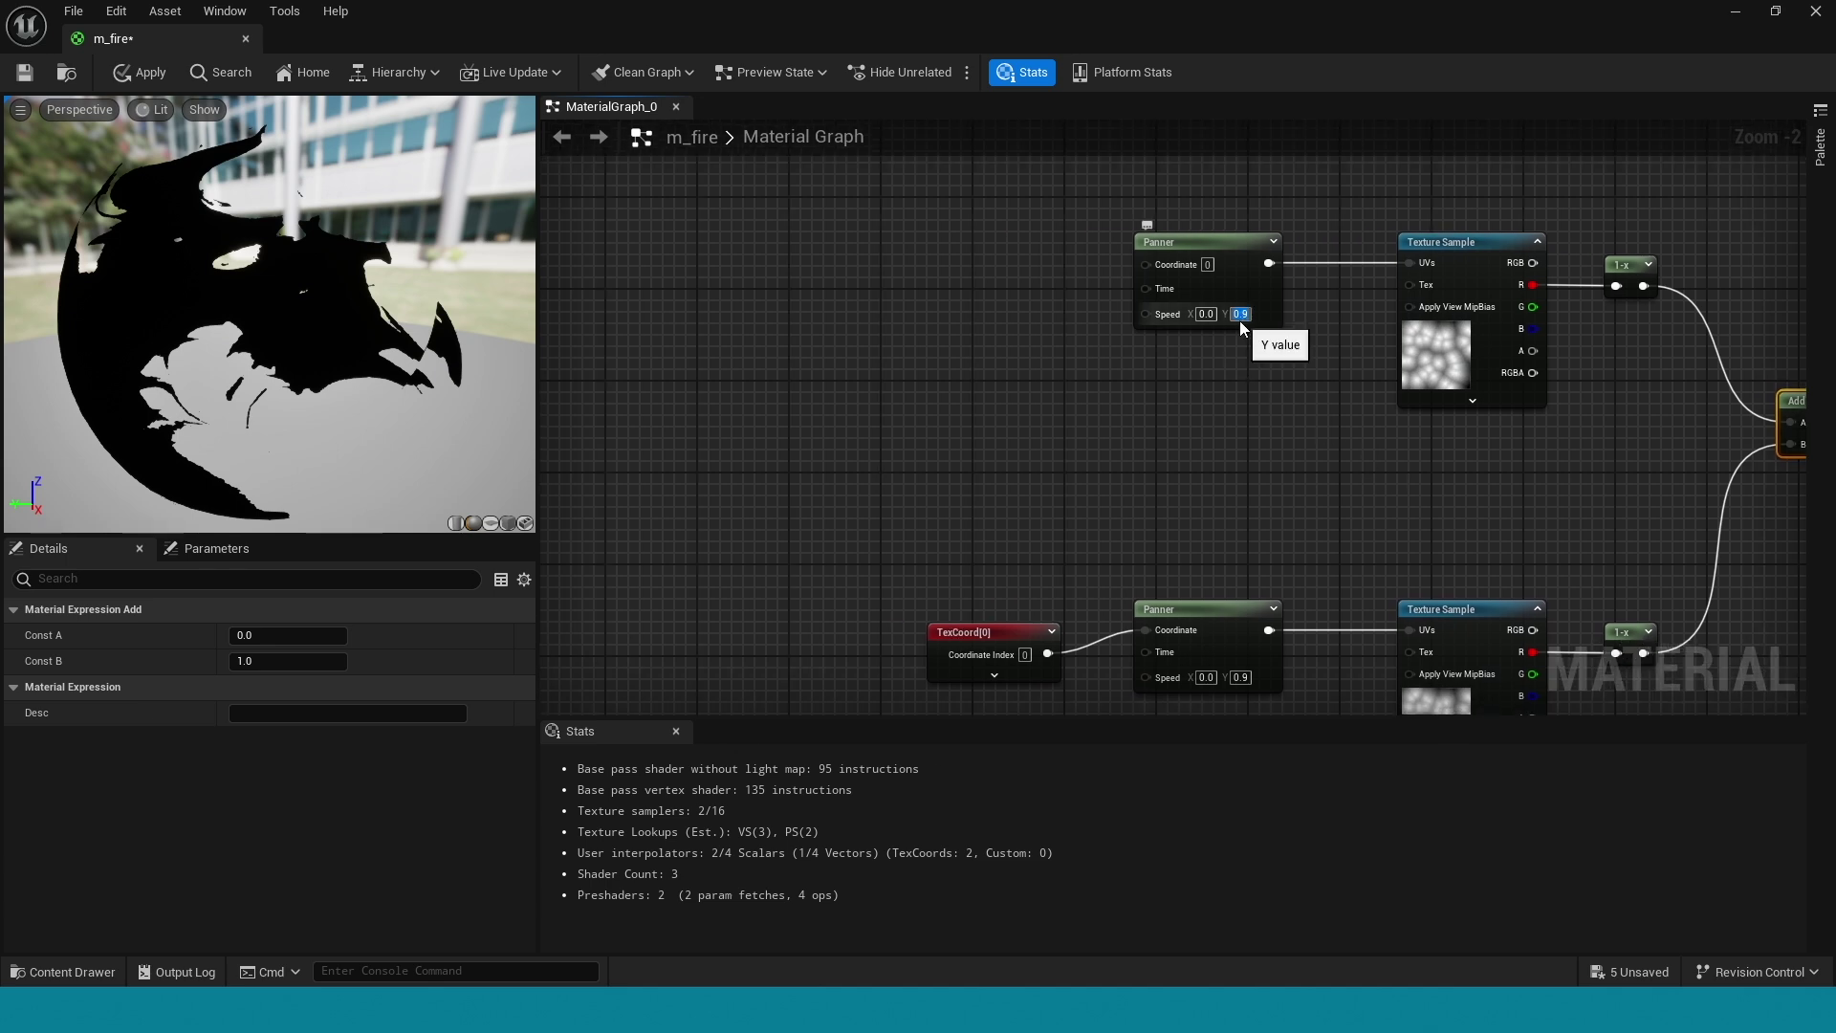
key("BackSpace")
type("0.4")
key("Return")
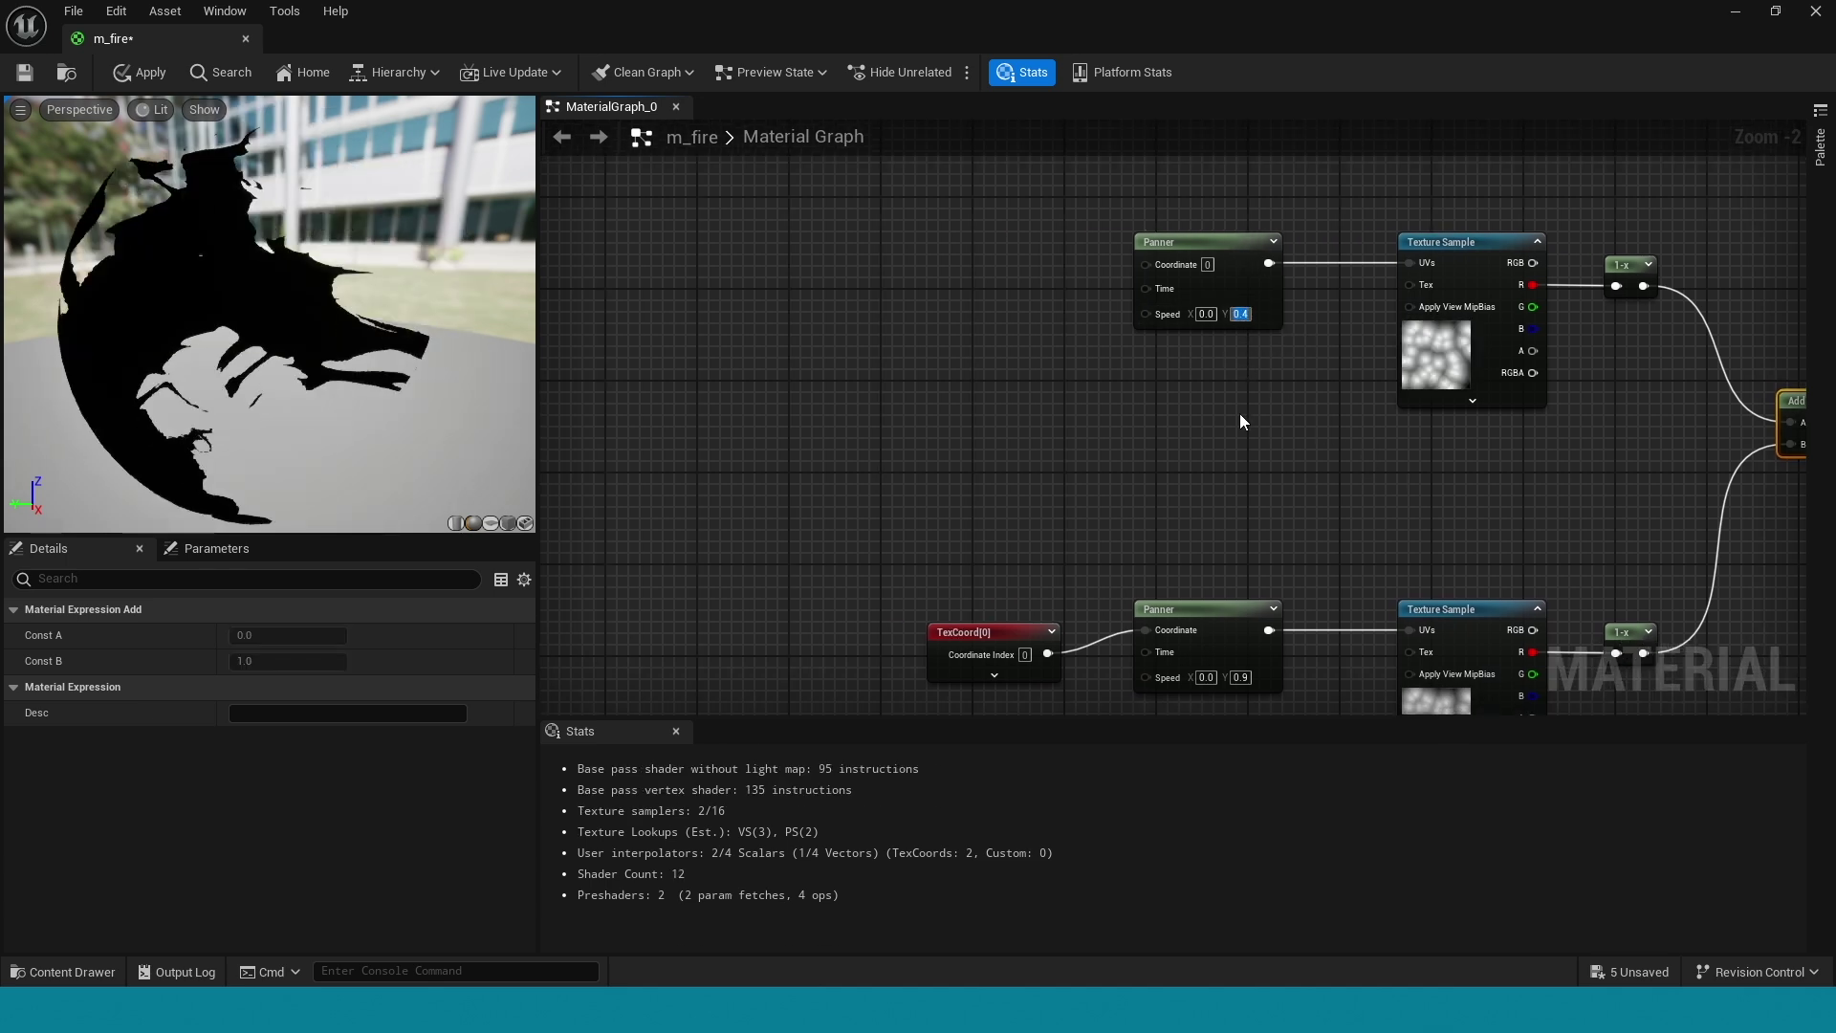
left_click(1246, 673)
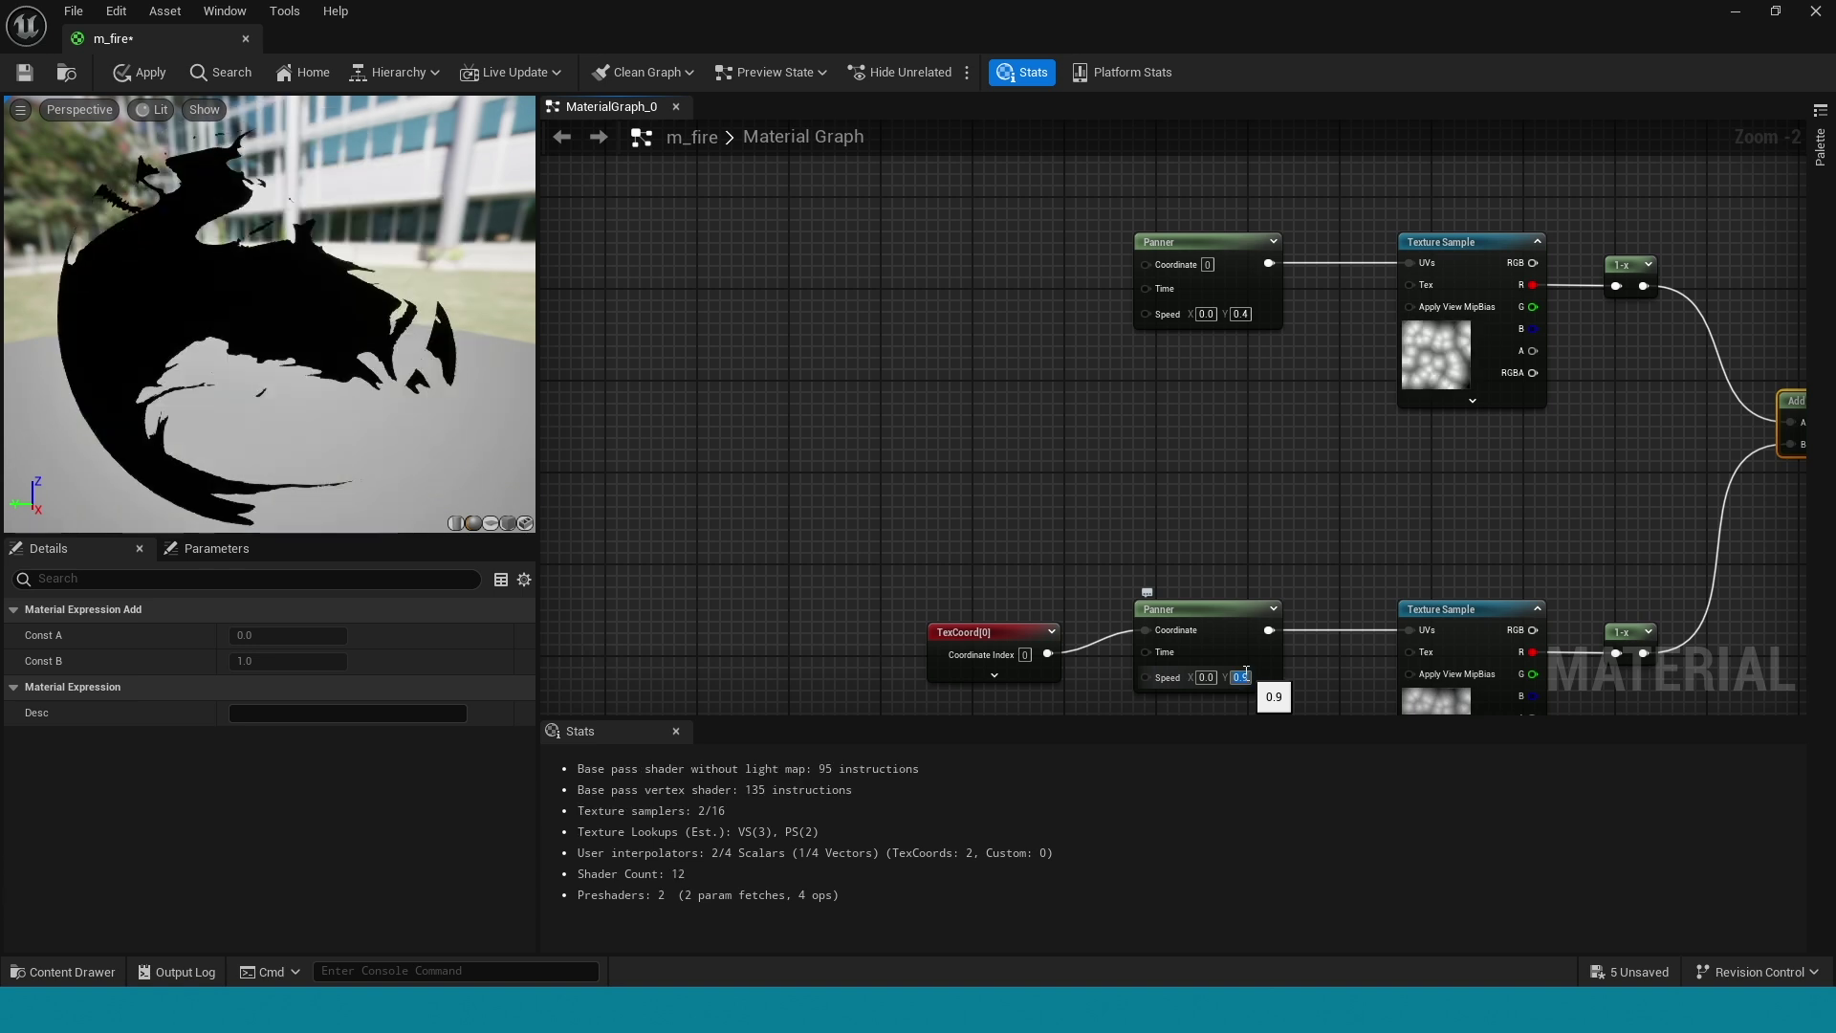
left_click(1244, 676)
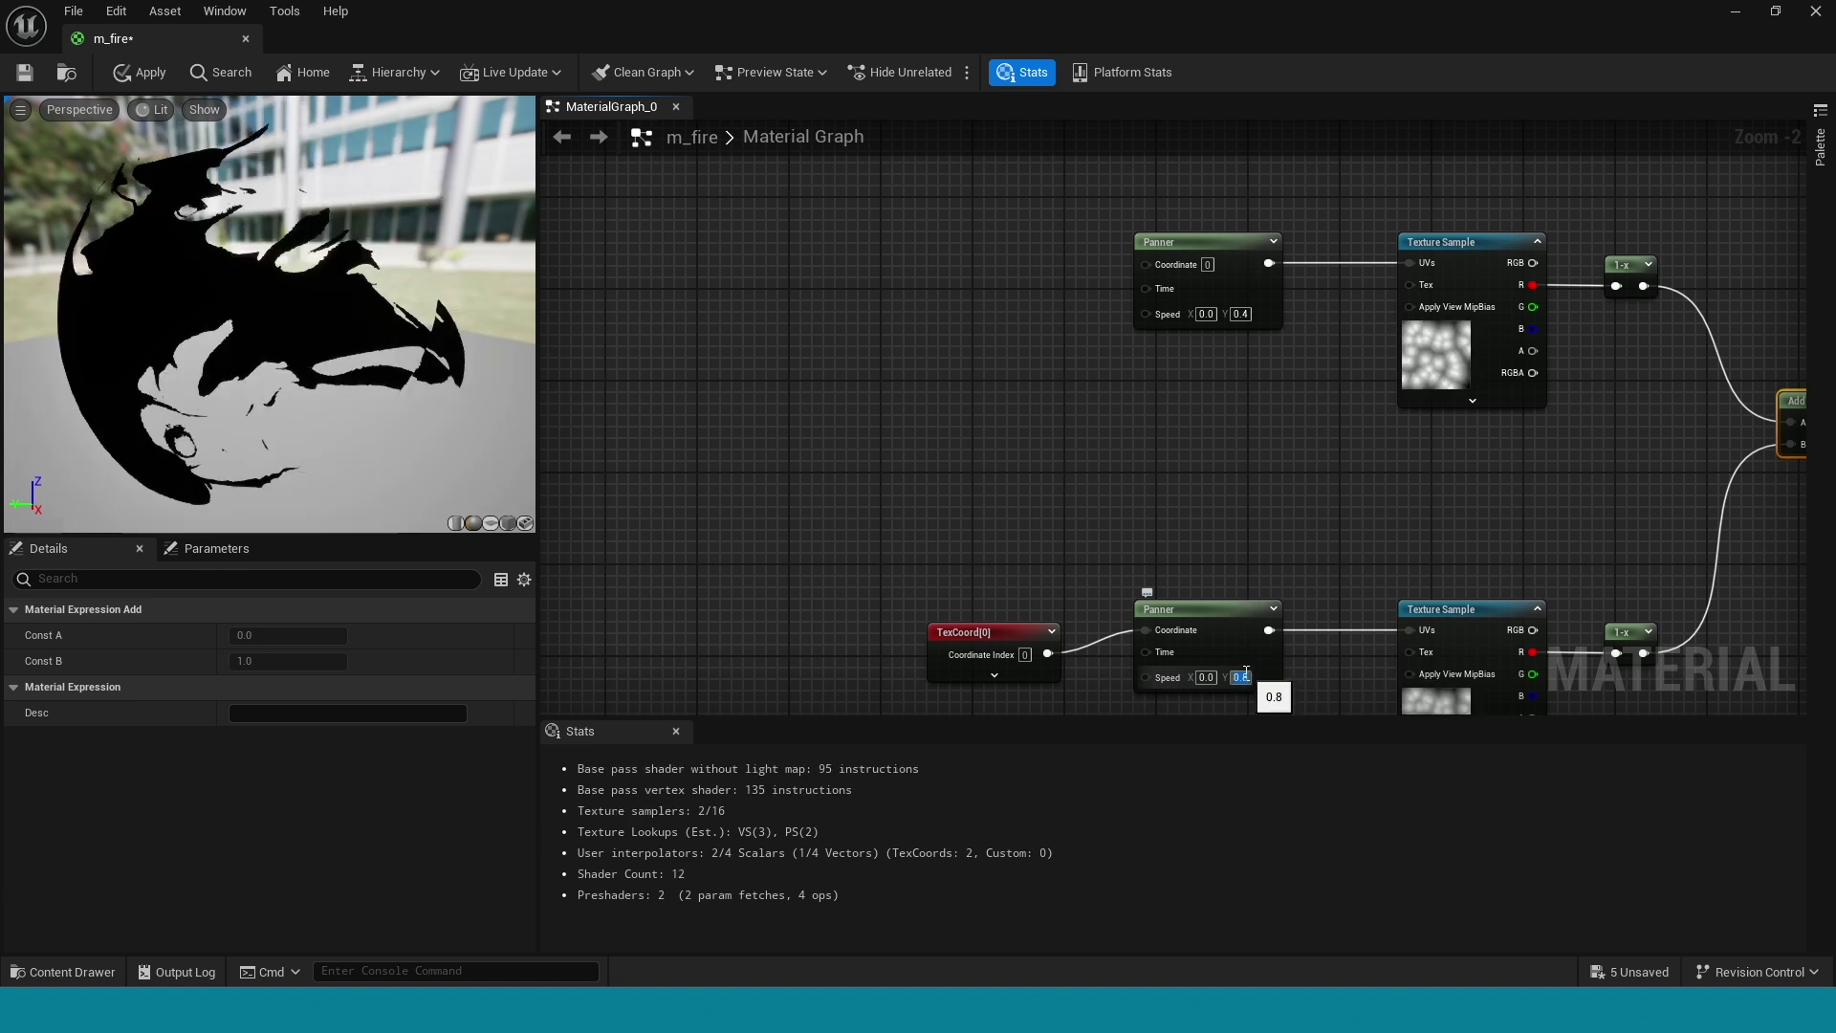
Set UTiling to 2 on the TexCoord node feeding the lowest Panner
left_click(1015, 636)
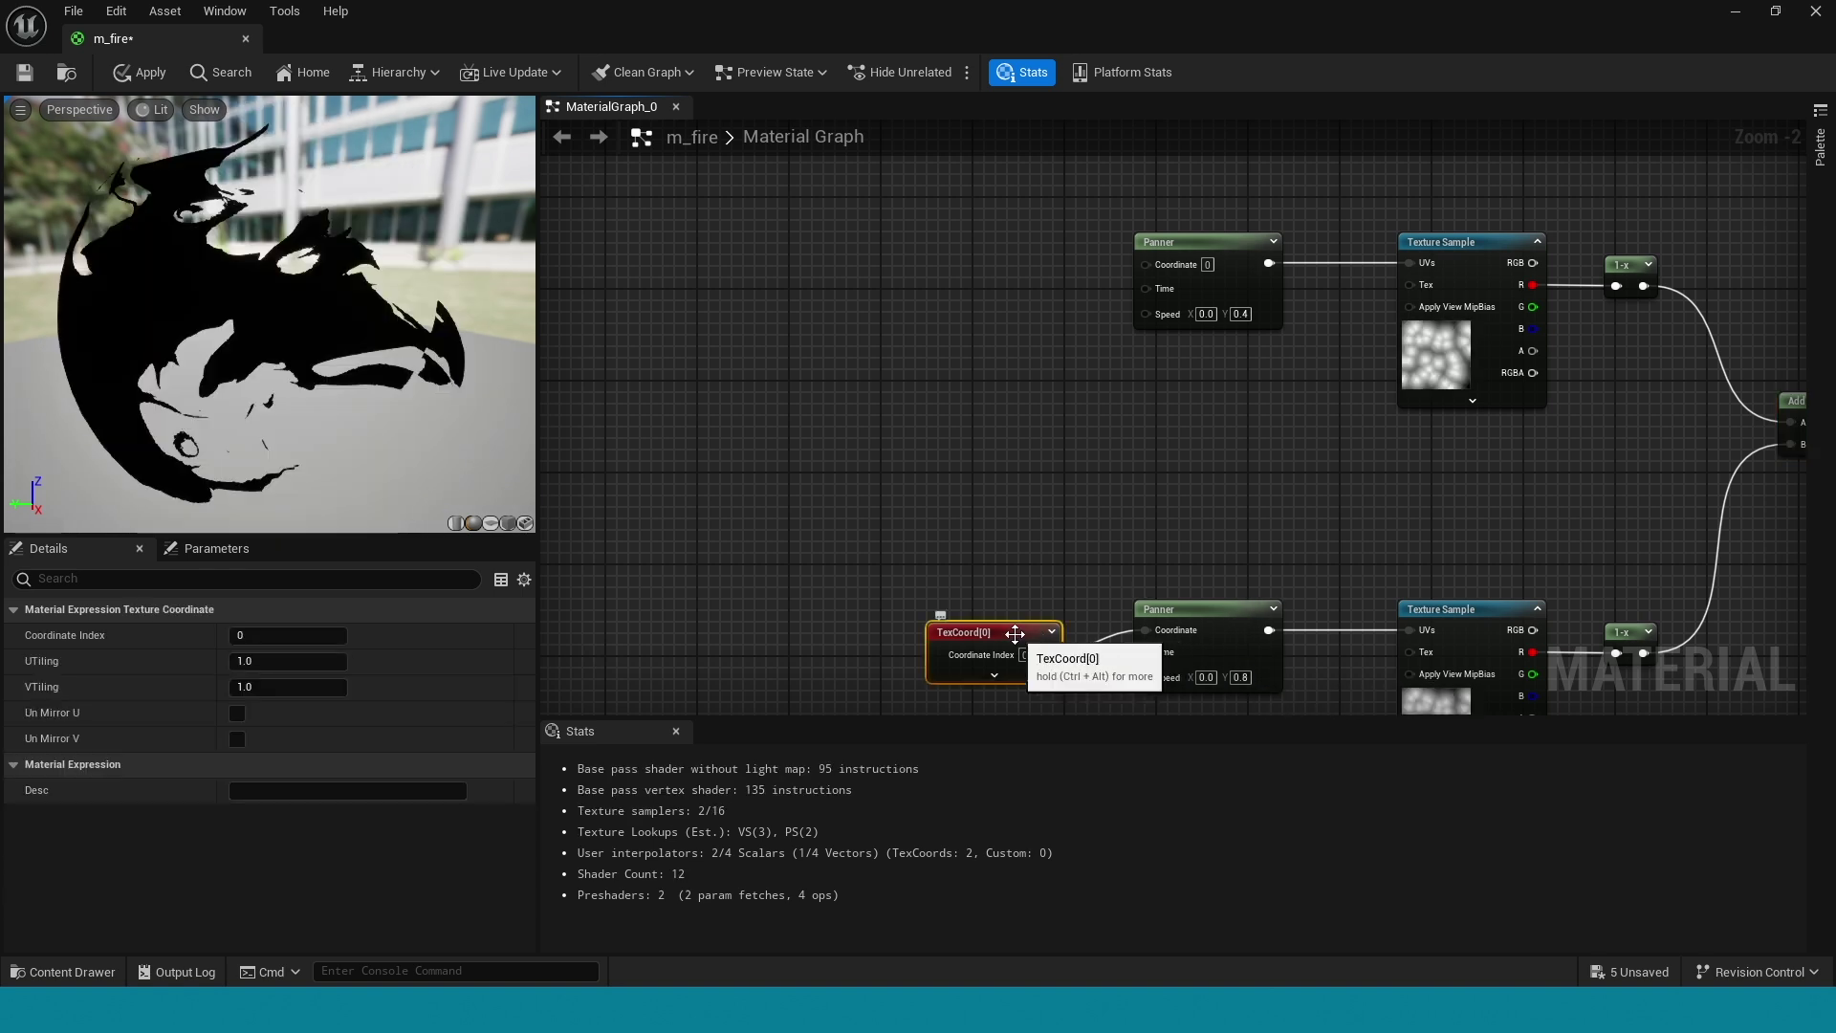
left_click(312, 661)
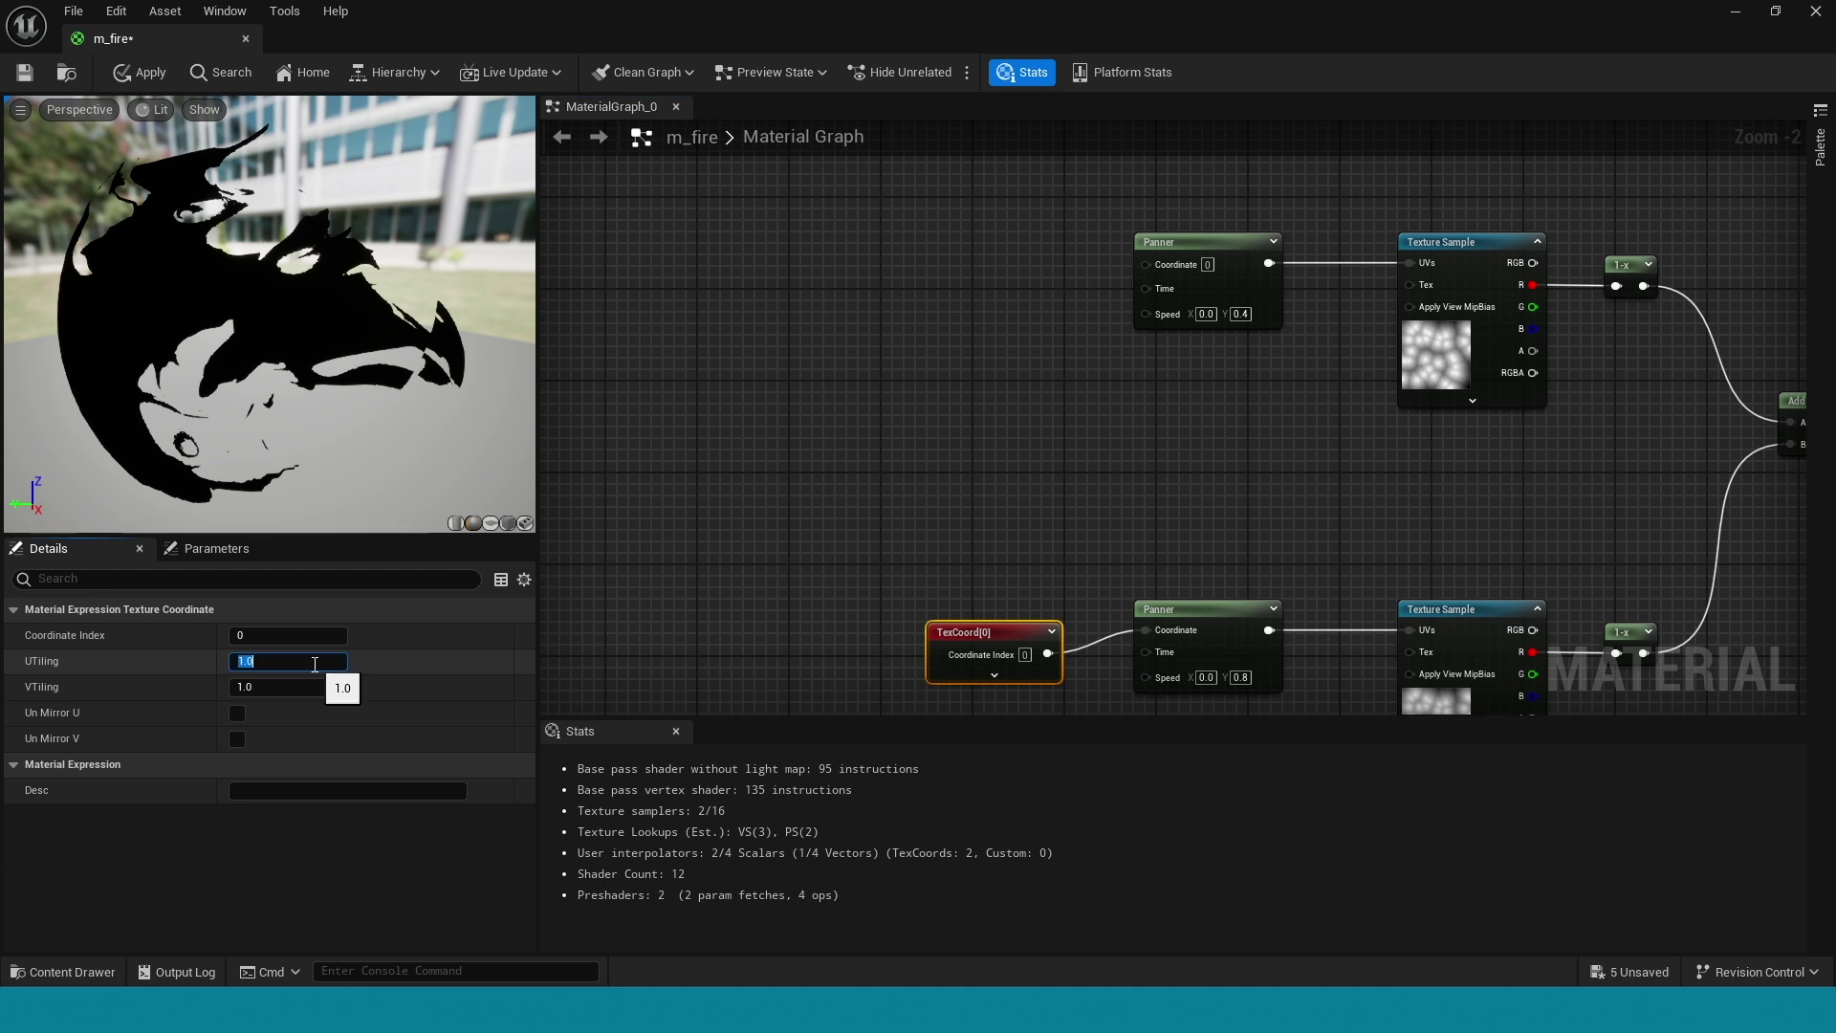
type("2")
key("Return")
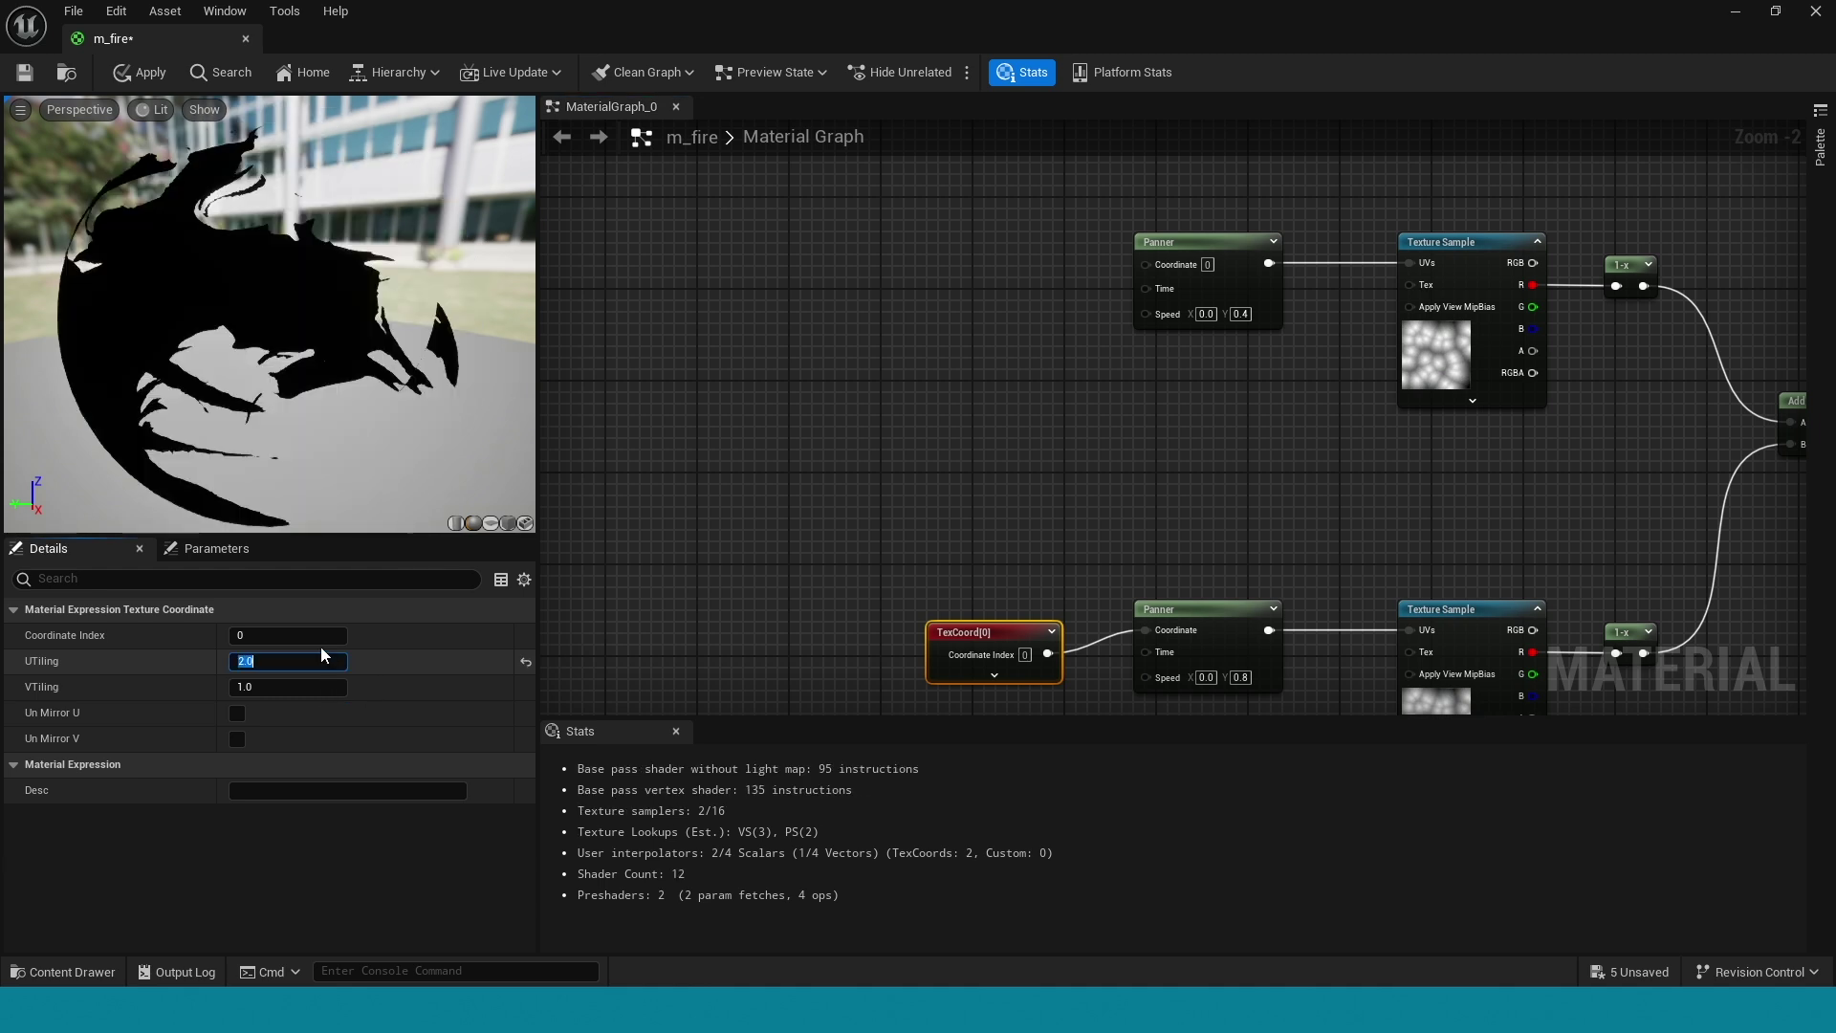
Create a Multiply node for combining the two-noise Add output with the fire Texture Sample's RGB, and wire its inputs
right_click_drag(1323, 507, 889, 455)
left_click(1075, 408)
left_click(1075, 408)
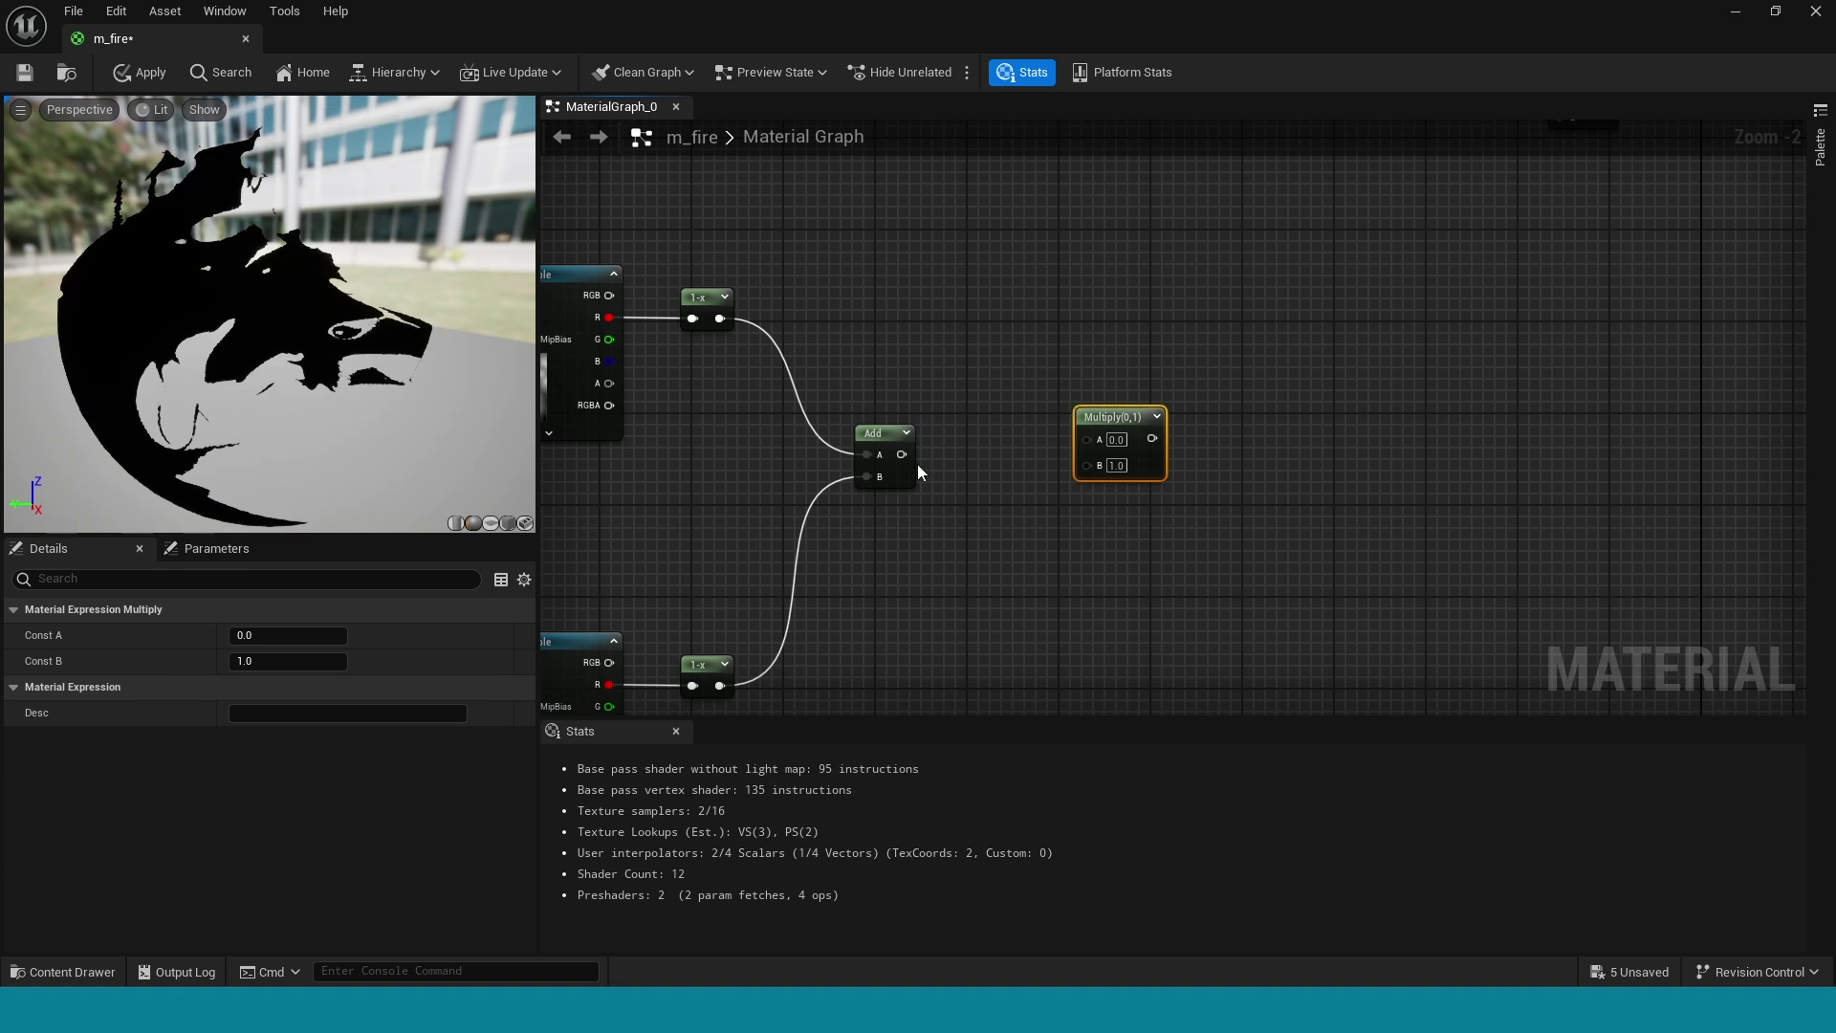
left_click_drag(902, 454, 1276, 496)
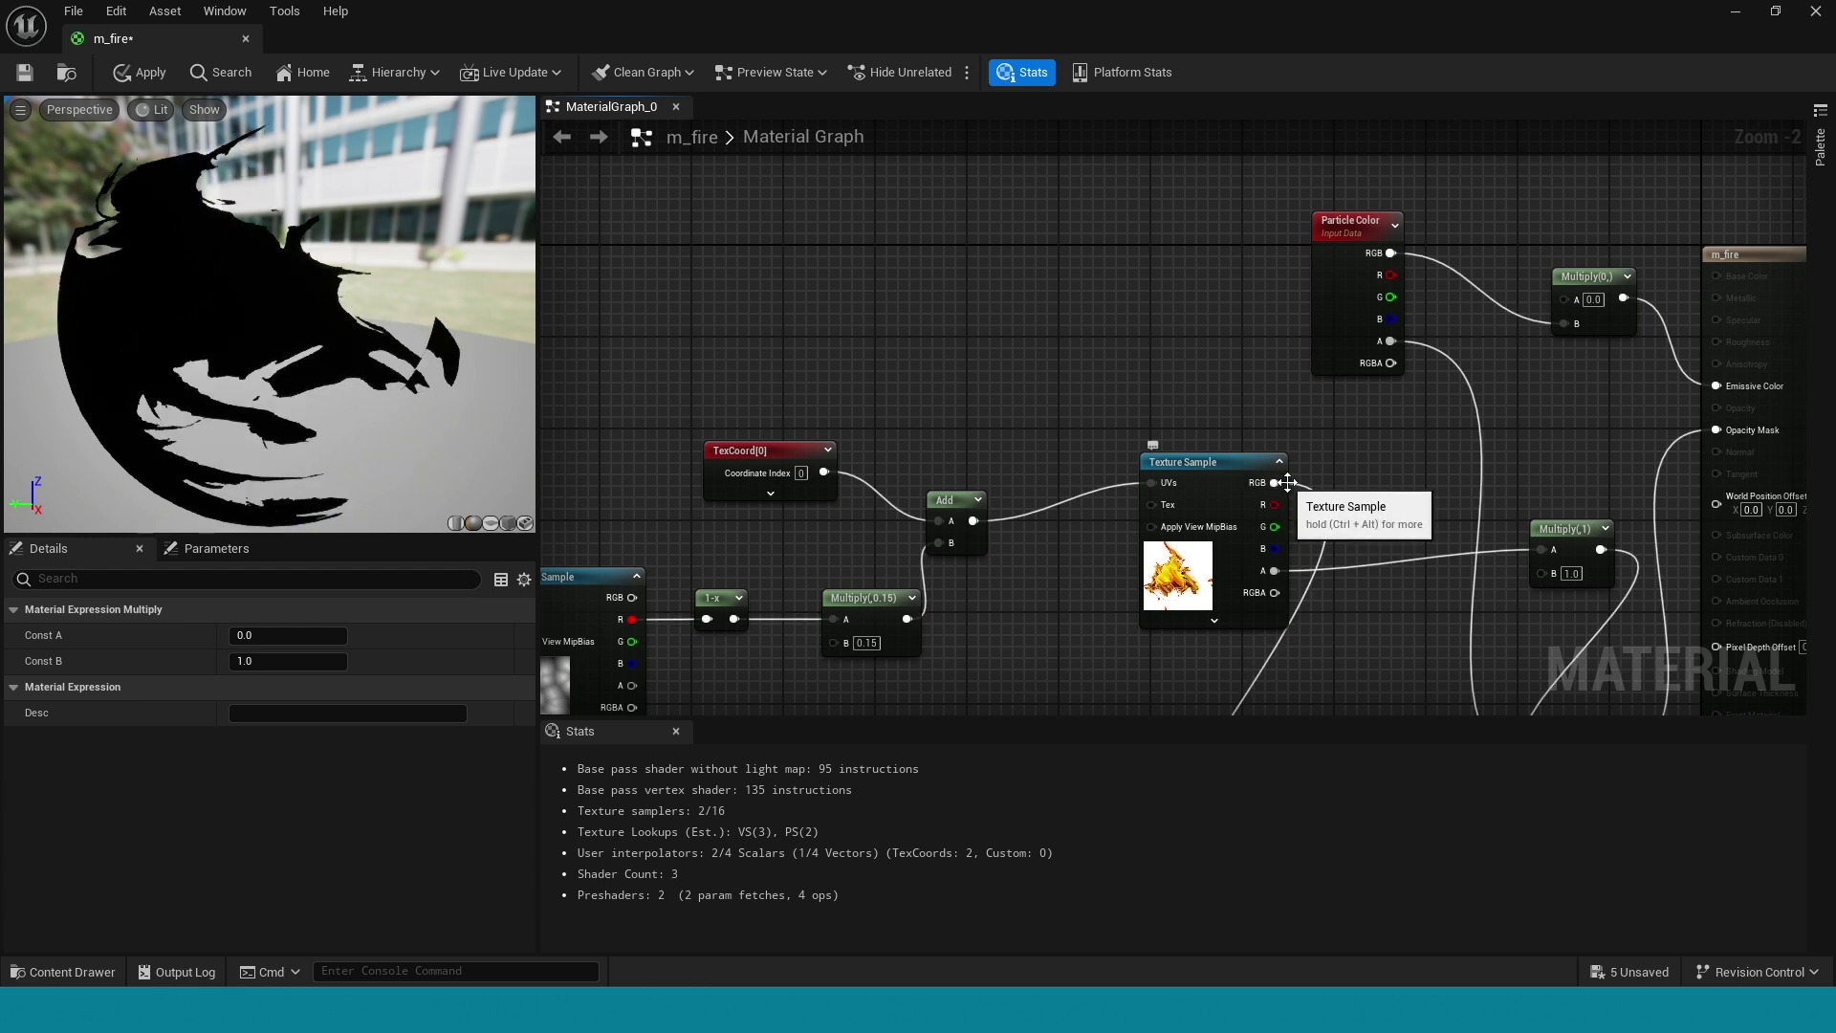
Add a OneMinus node fed by the new Multiply that combines the fire texture with the two noises
right_click_drag(1306, 503, 1072, 565)
left_click_drag(1088, 563, 1154, 574)
type("1-")
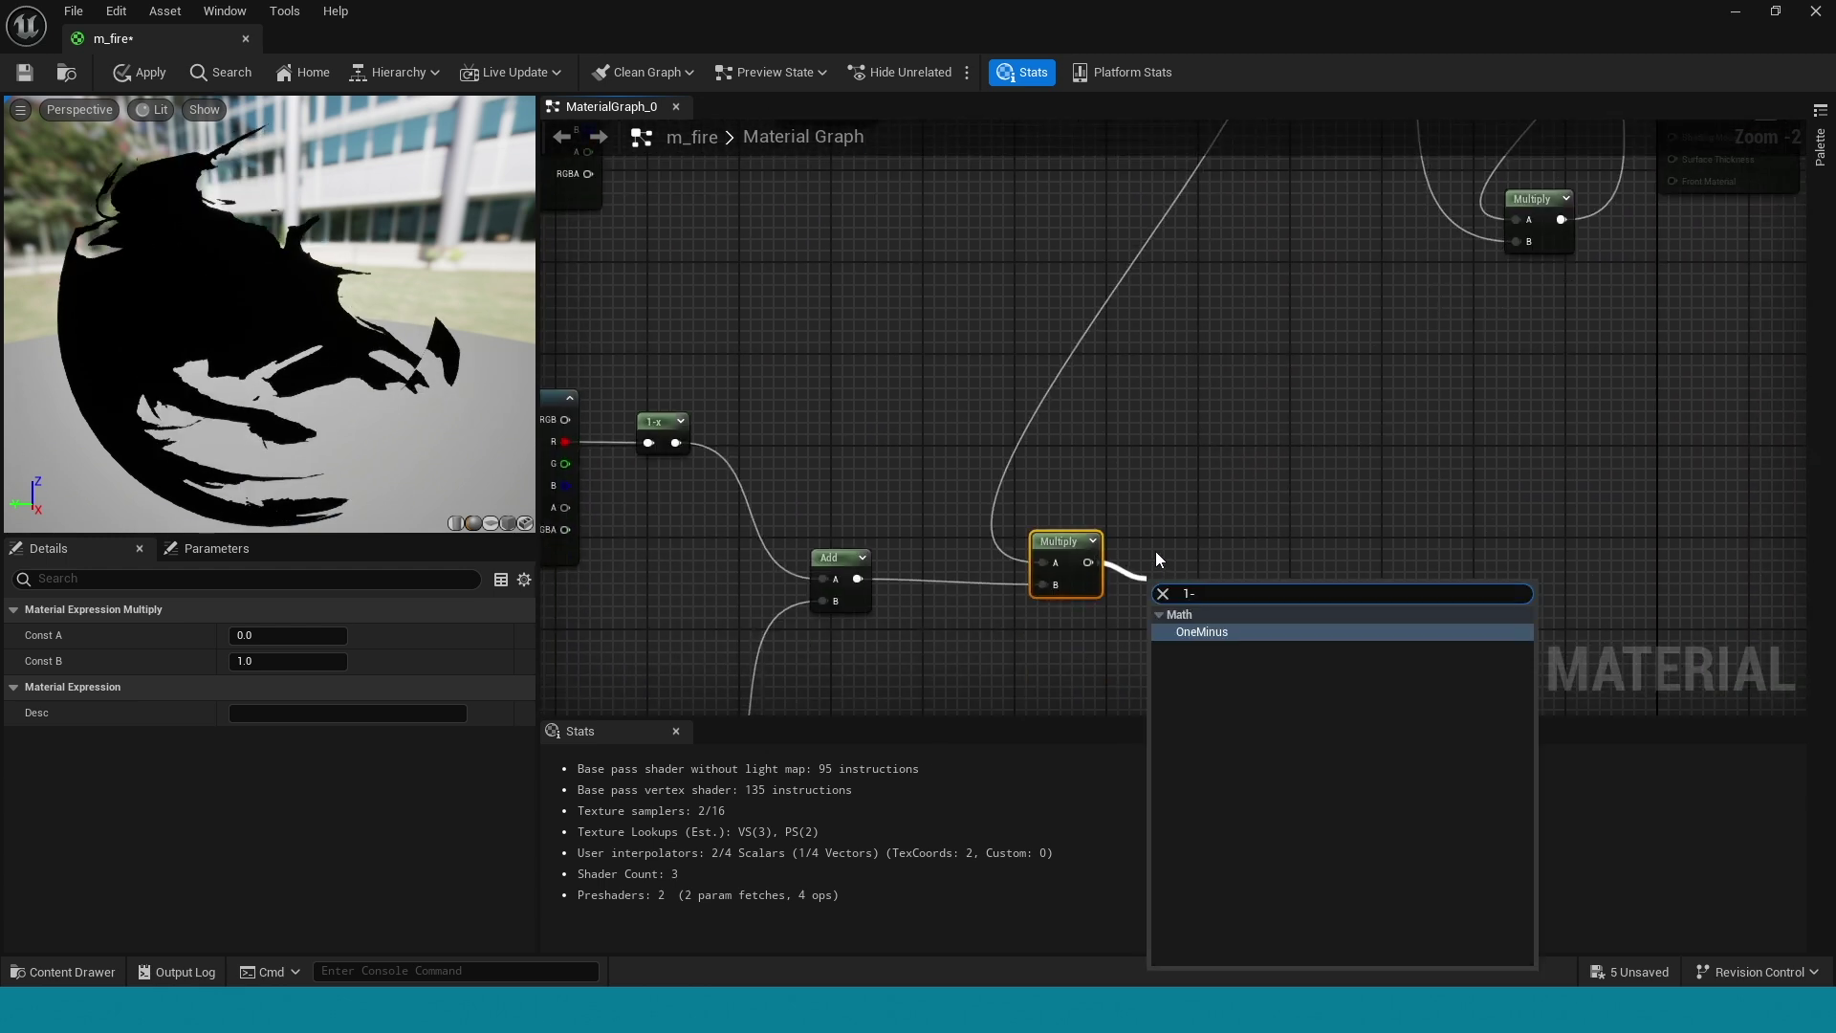
key("Return")
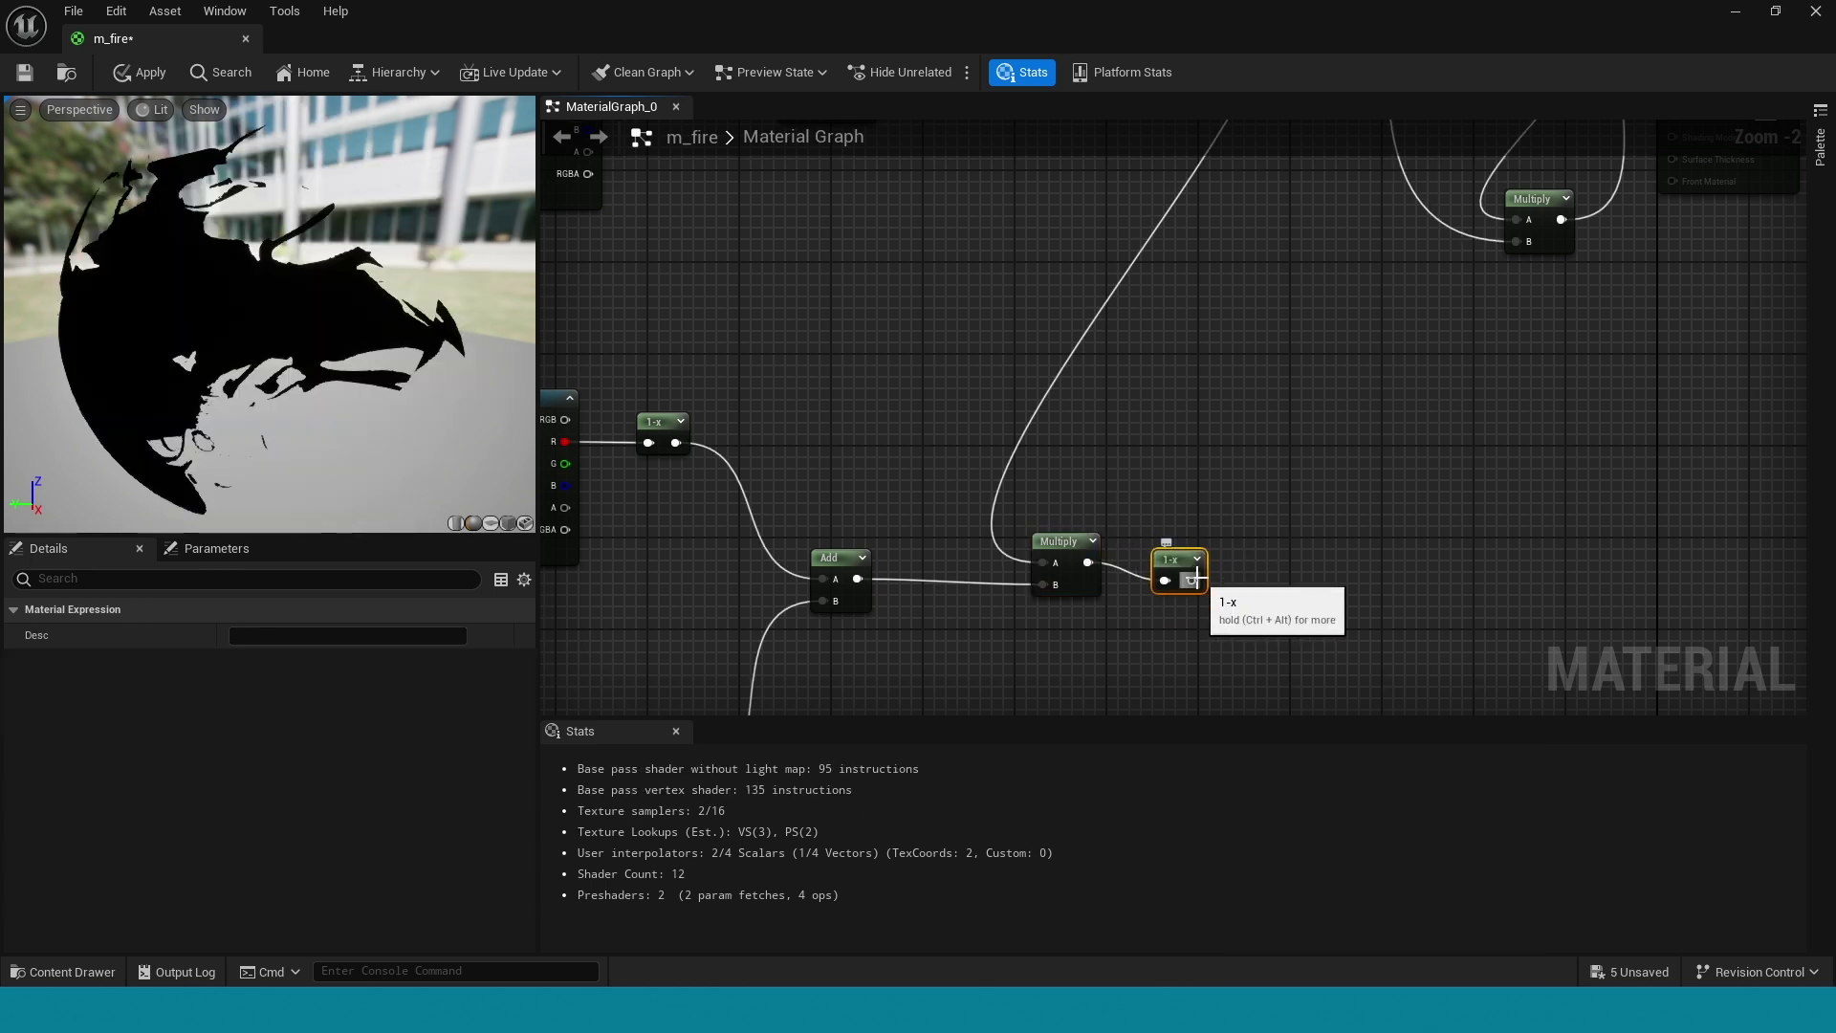
Feed the OneMinus output into the Y input of a new Step node and set its X to 0.86
left_click_drag(1191, 580, 1276, 573)
type("step")
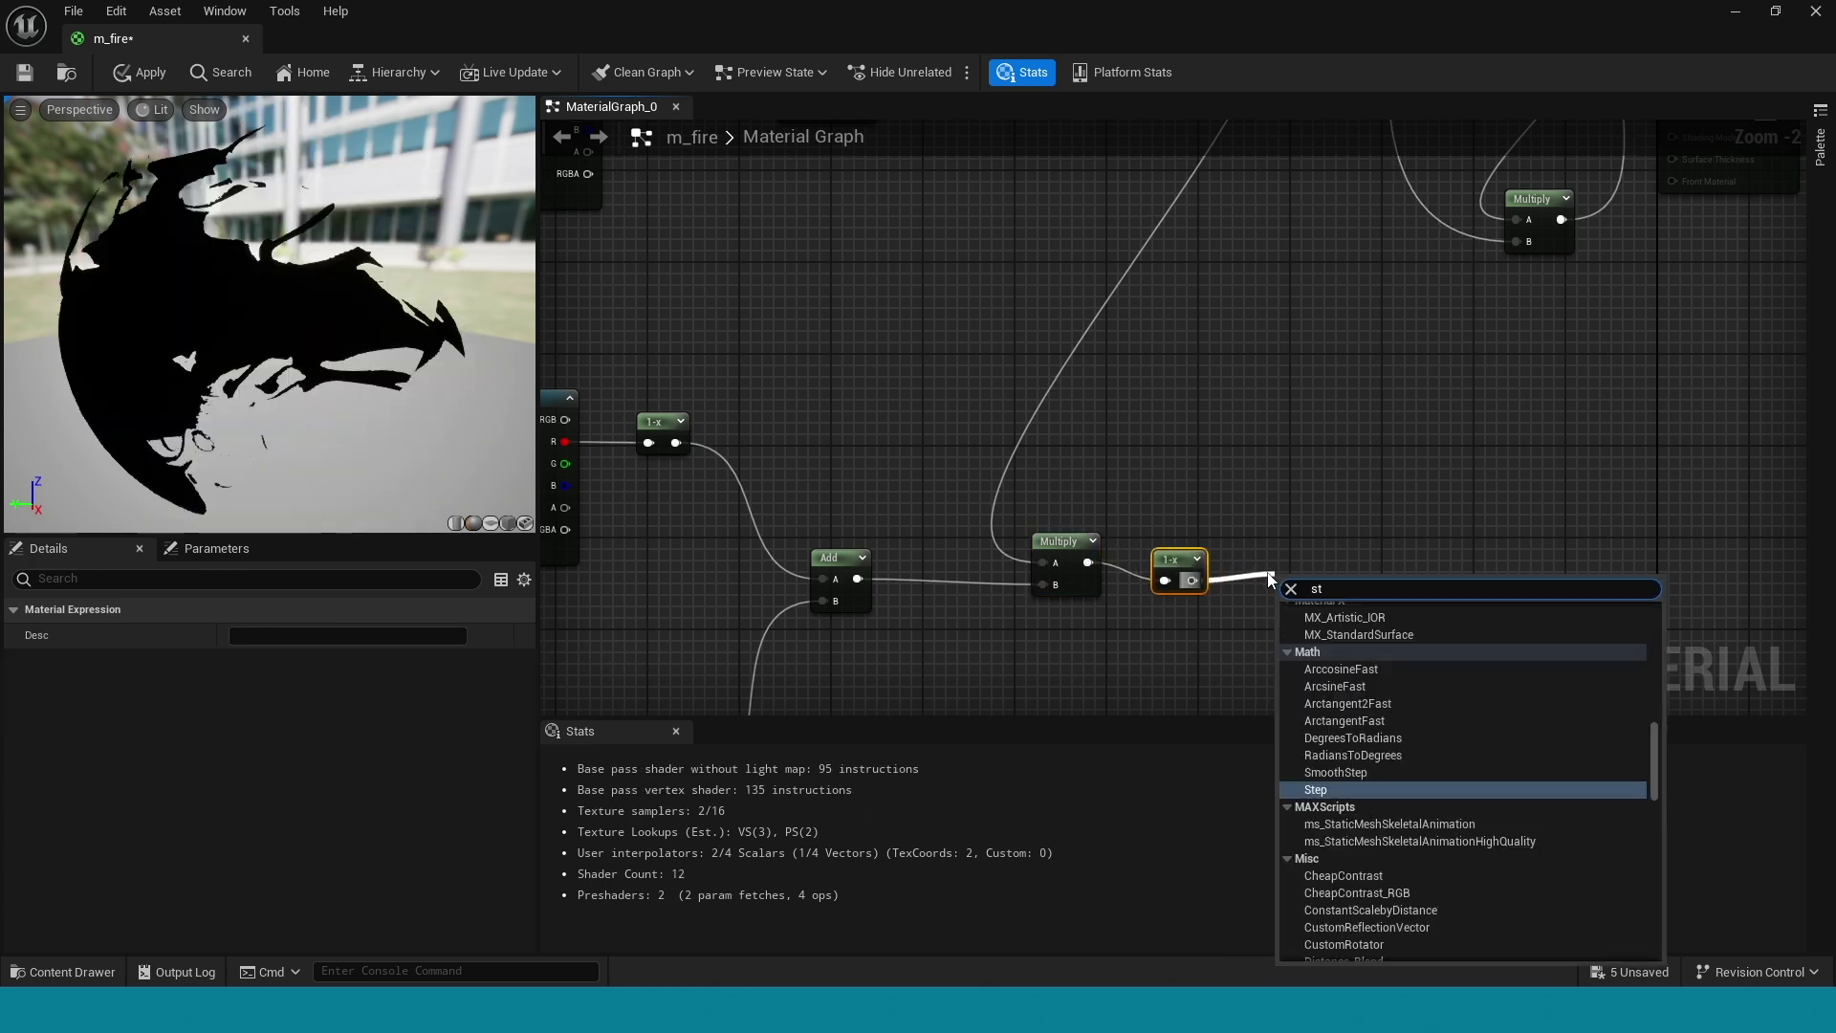
left_click(1325, 675)
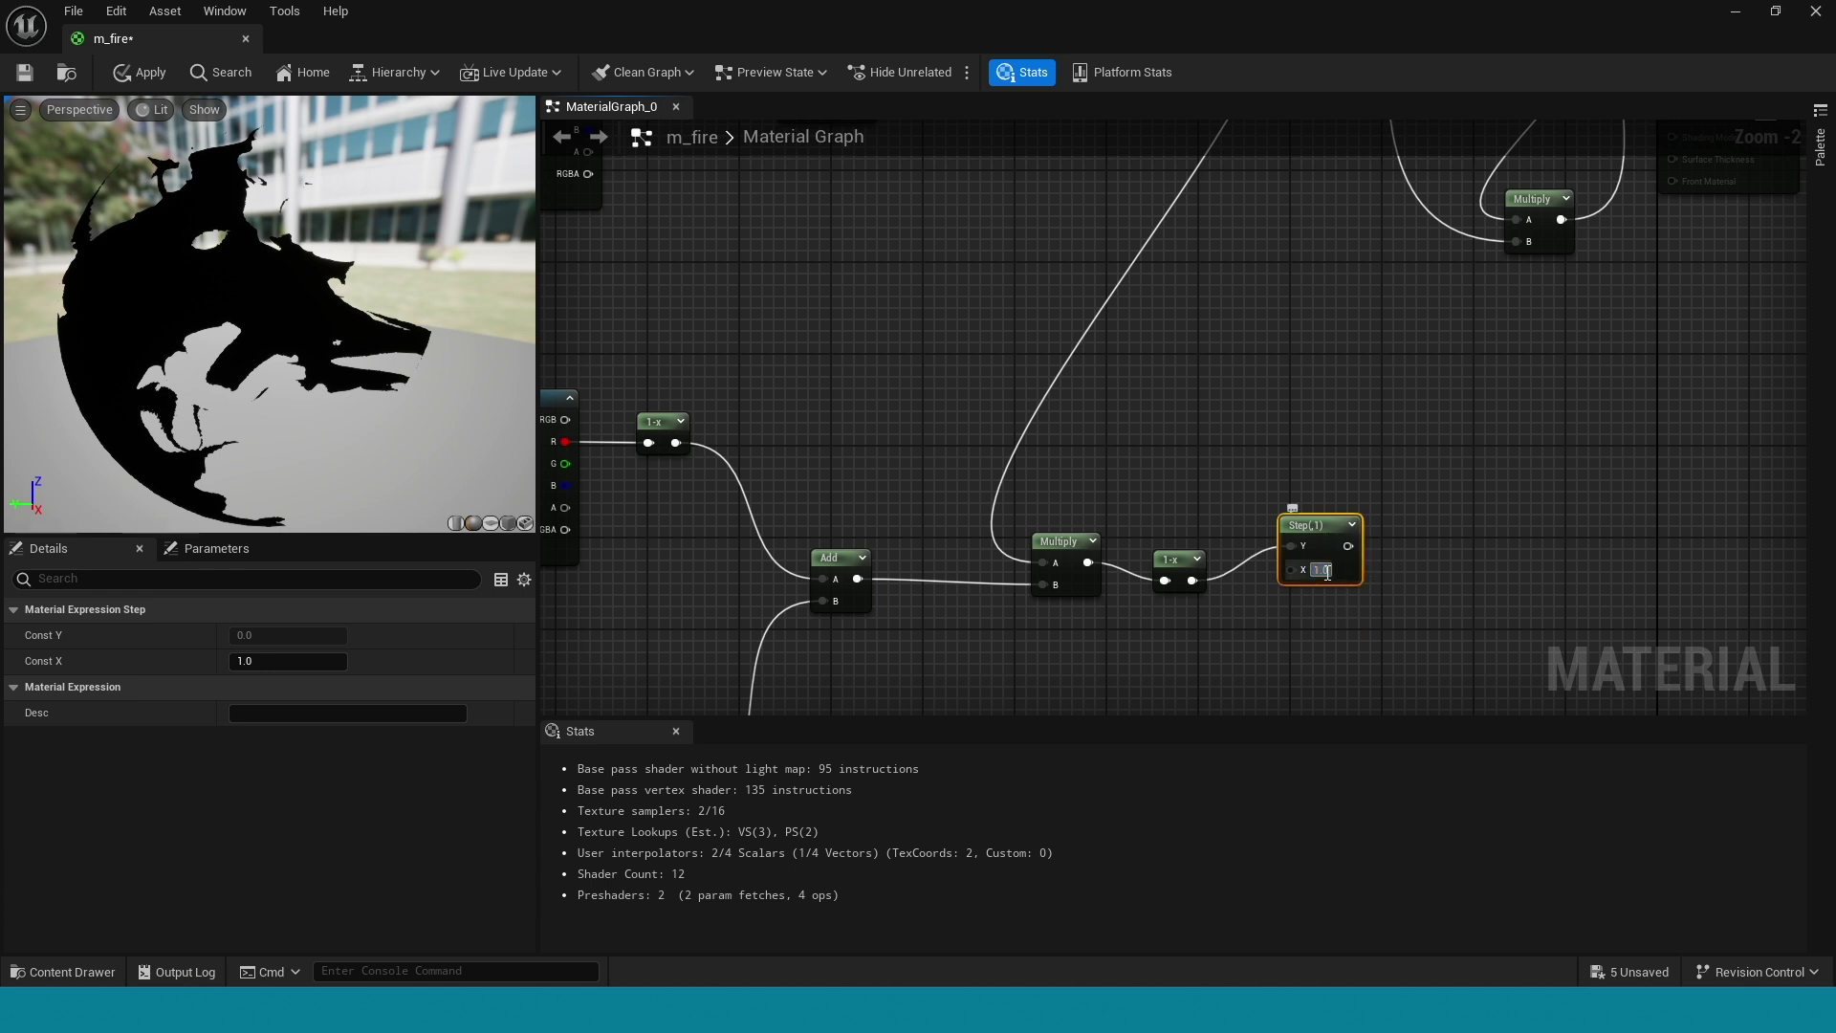
type("0.86")
key("Return")
Branch the noise-and-fire Multiply output into input A of a new Add node below the Step node
right_click_drag(1149, 616, 1167, 478)
left_click_drag(1107, 424, 1334, 511)
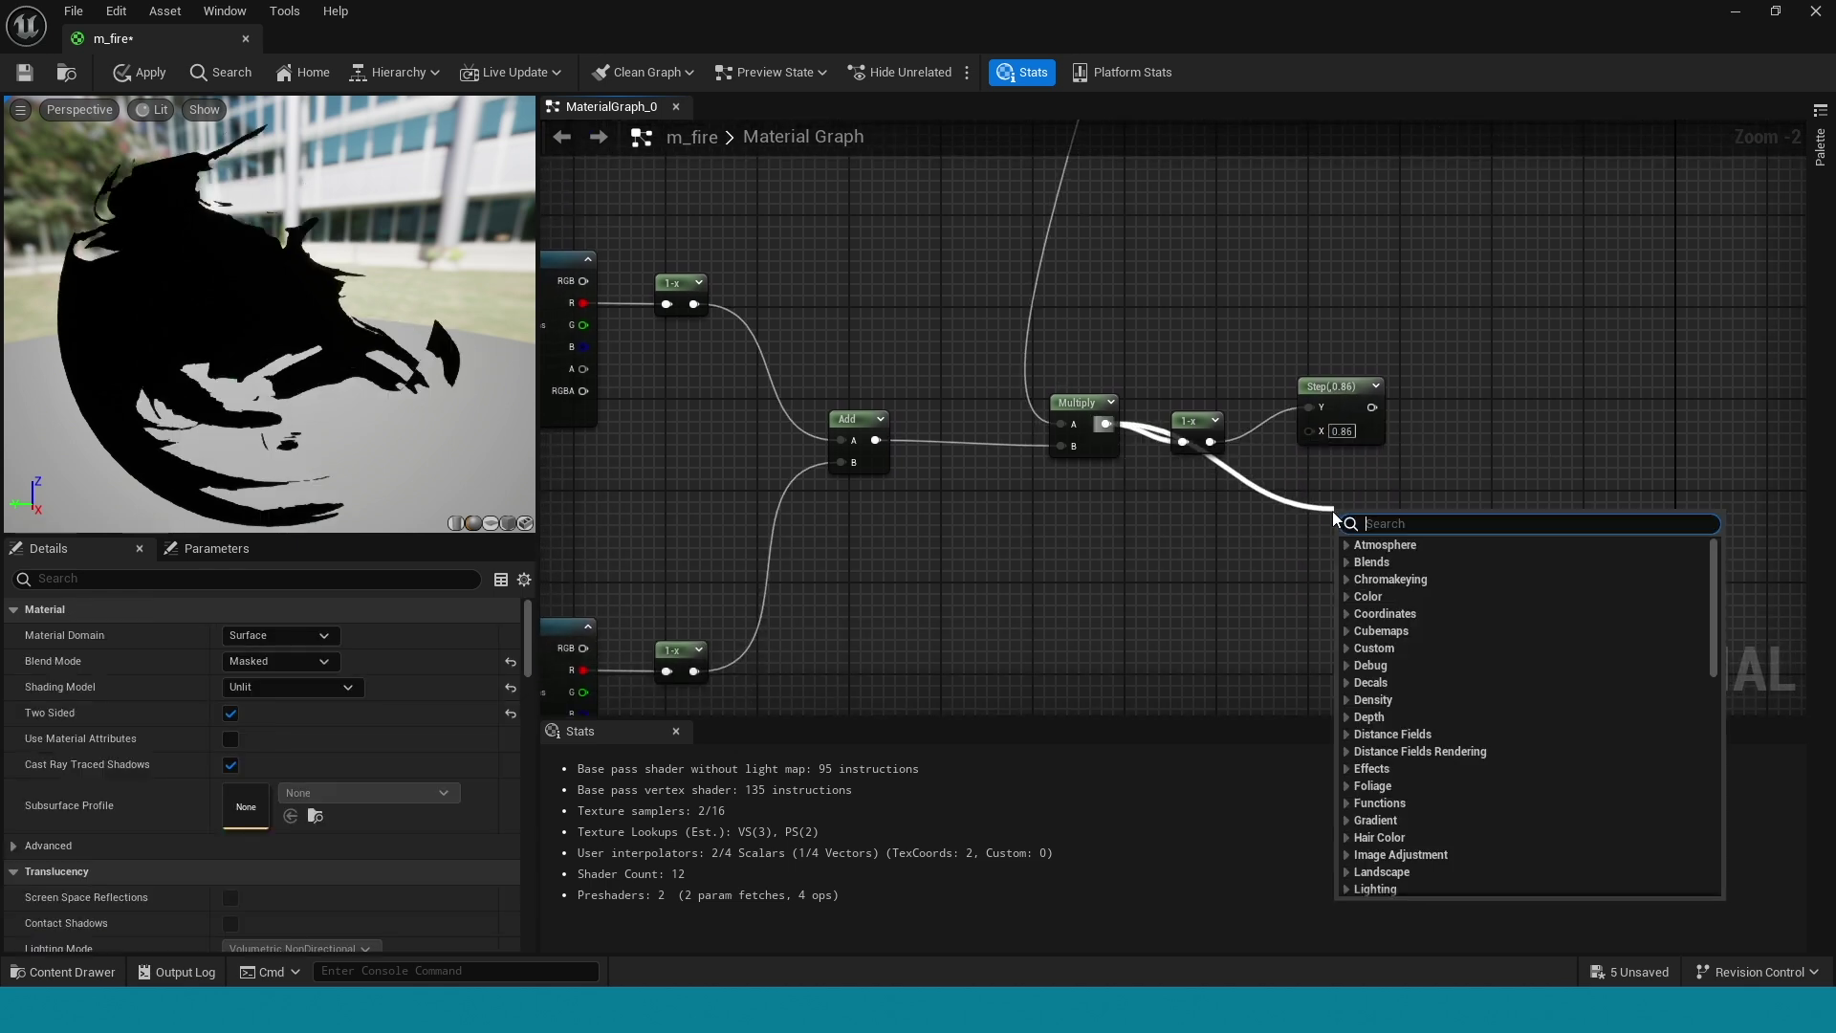
type("add")
key("Return")
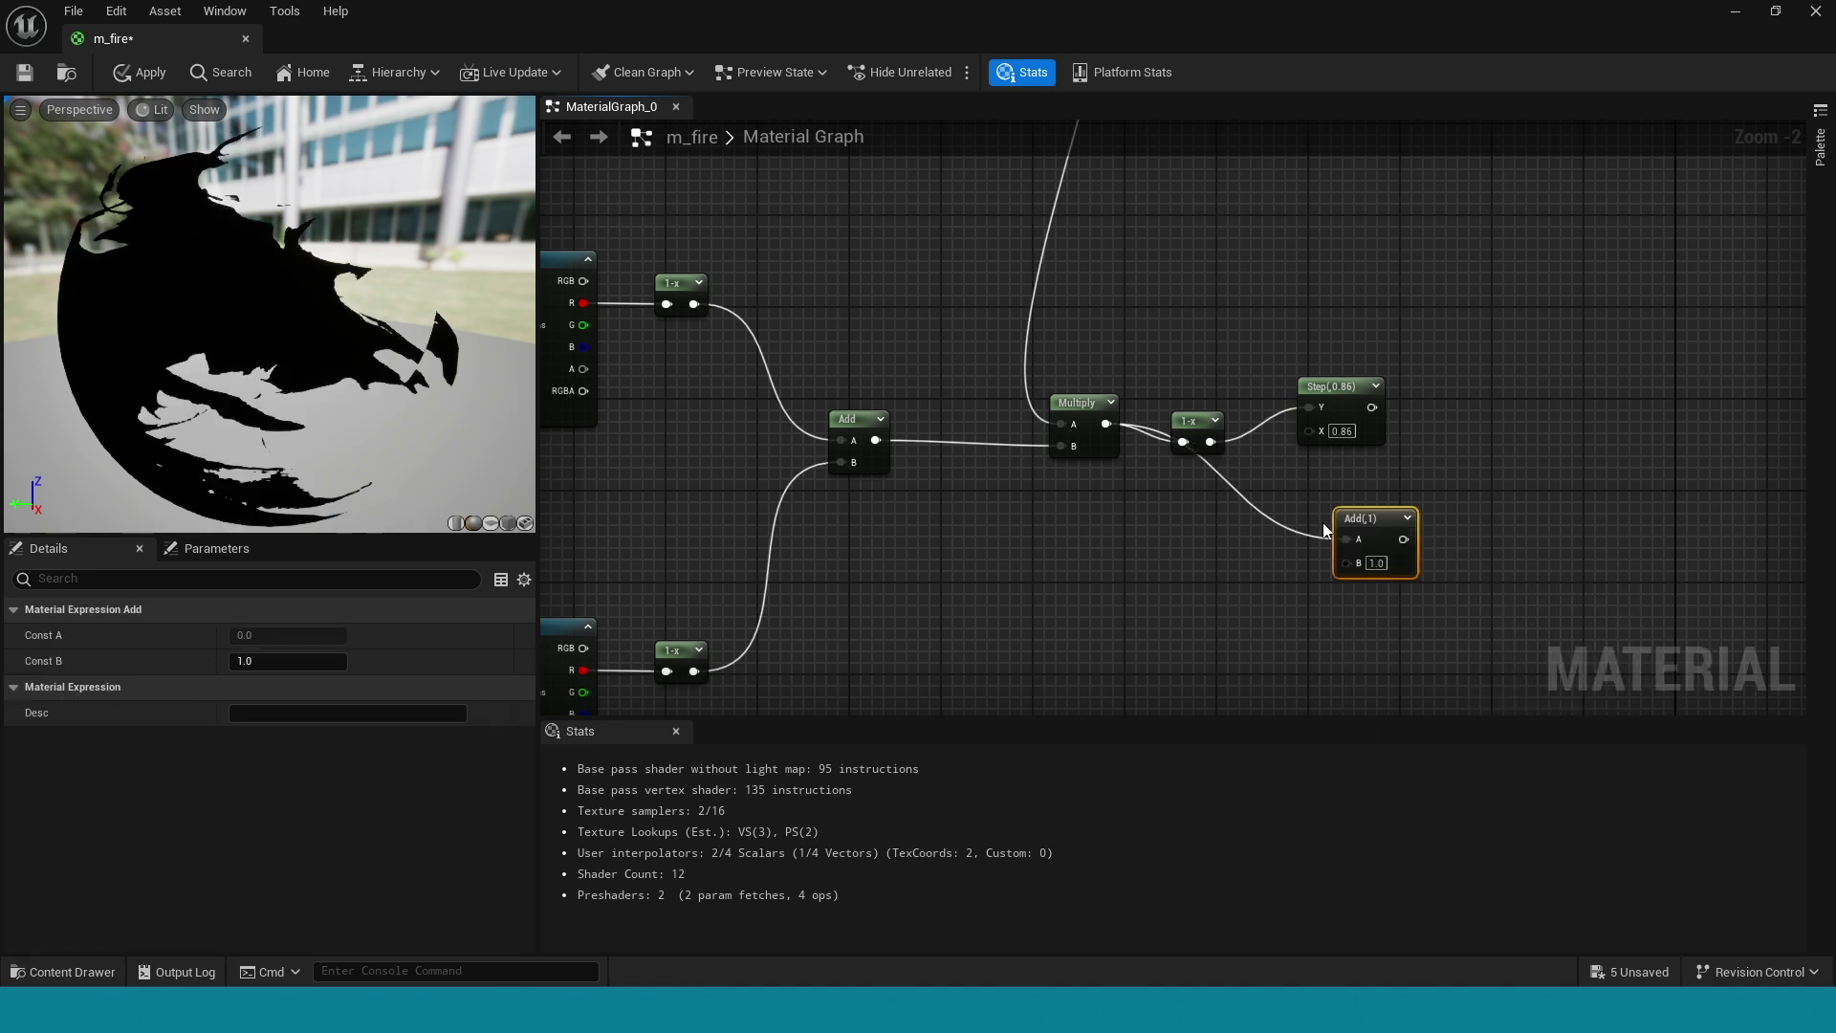
Insert a Multiply node with B set to 2 between the noise-and-fire Multiply and the new Add node
left_click(1217, 523)
left_click_drag(1104, 424, 1127, 445)
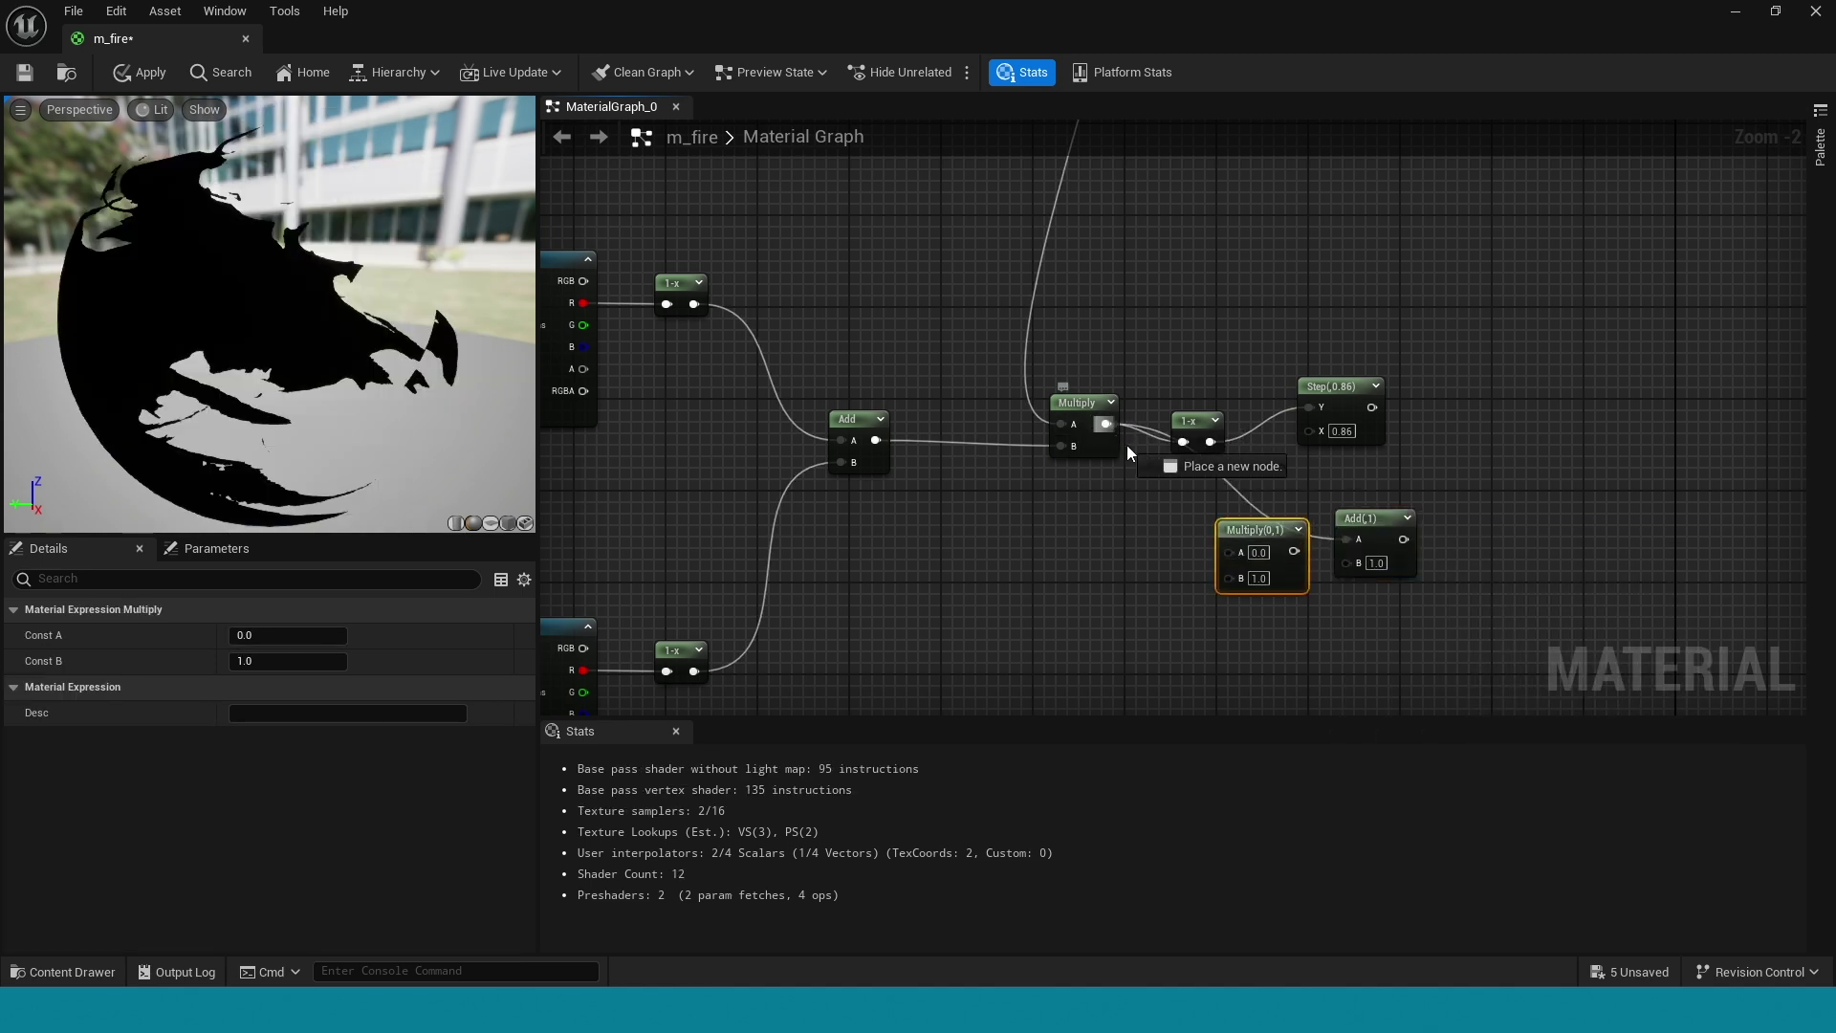
left_click_drag(1231, 552, 1176, 521)
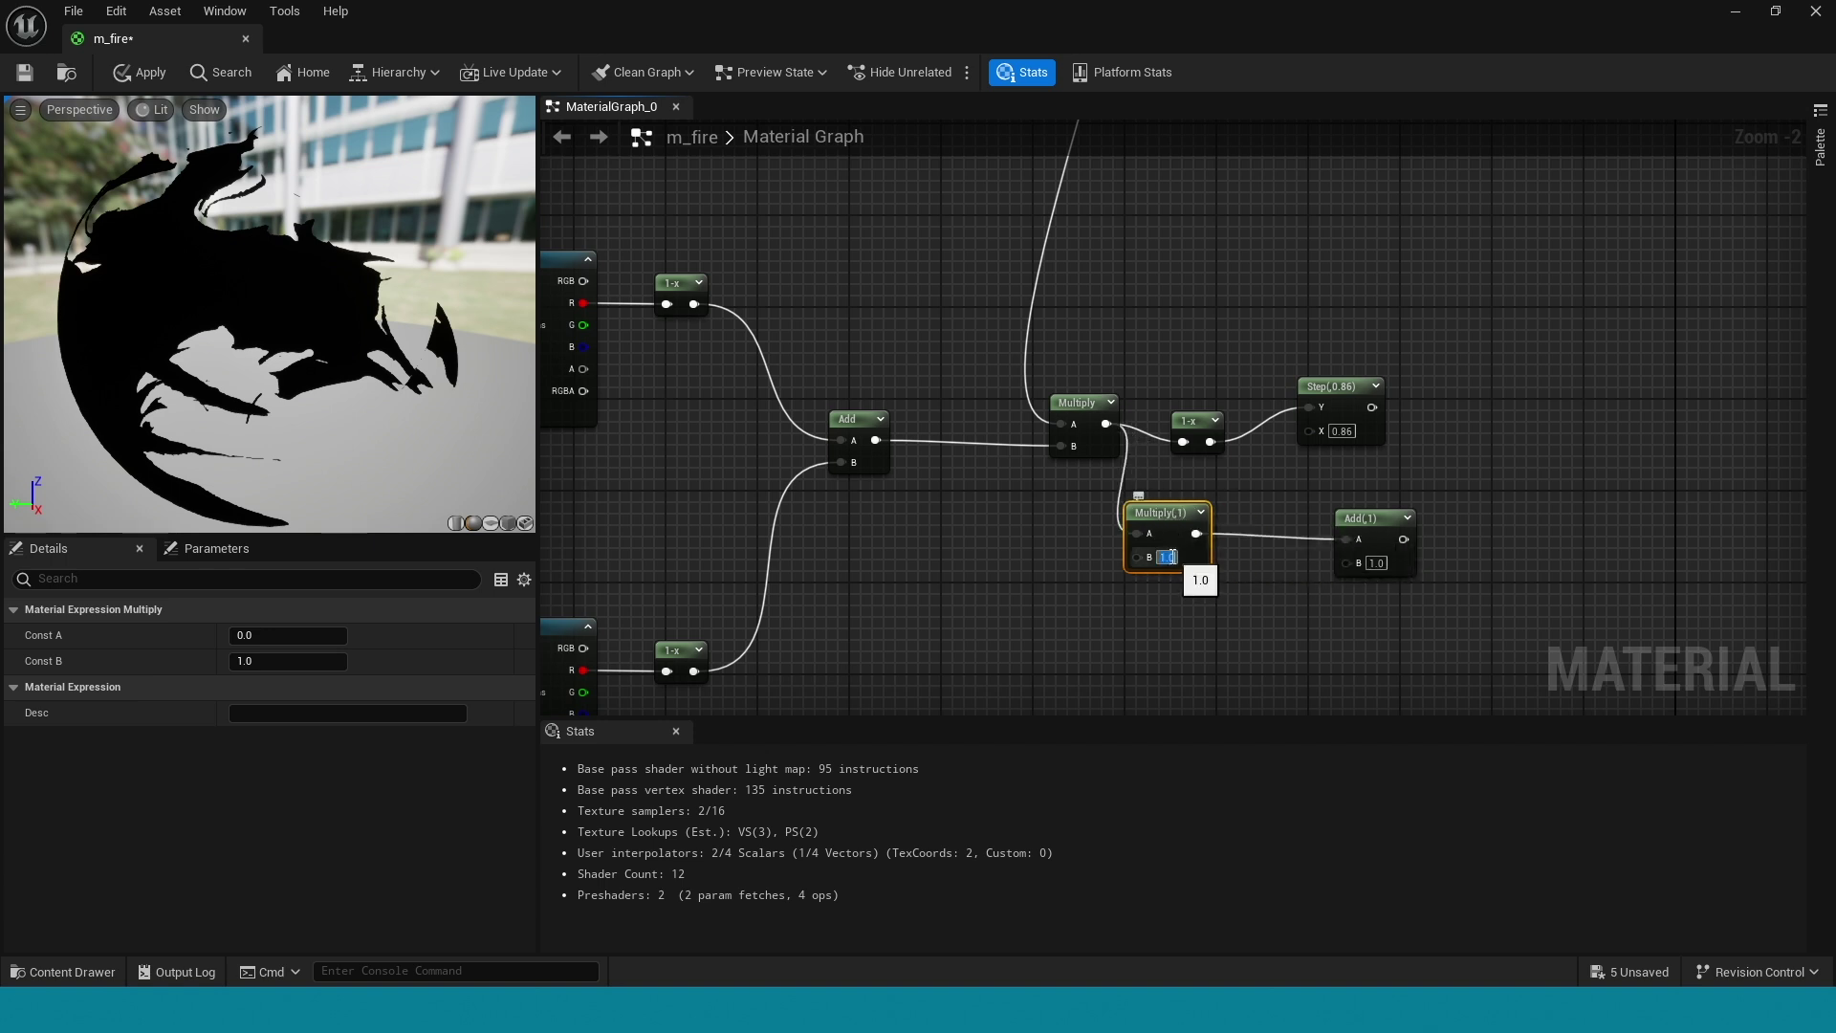
key("Return")
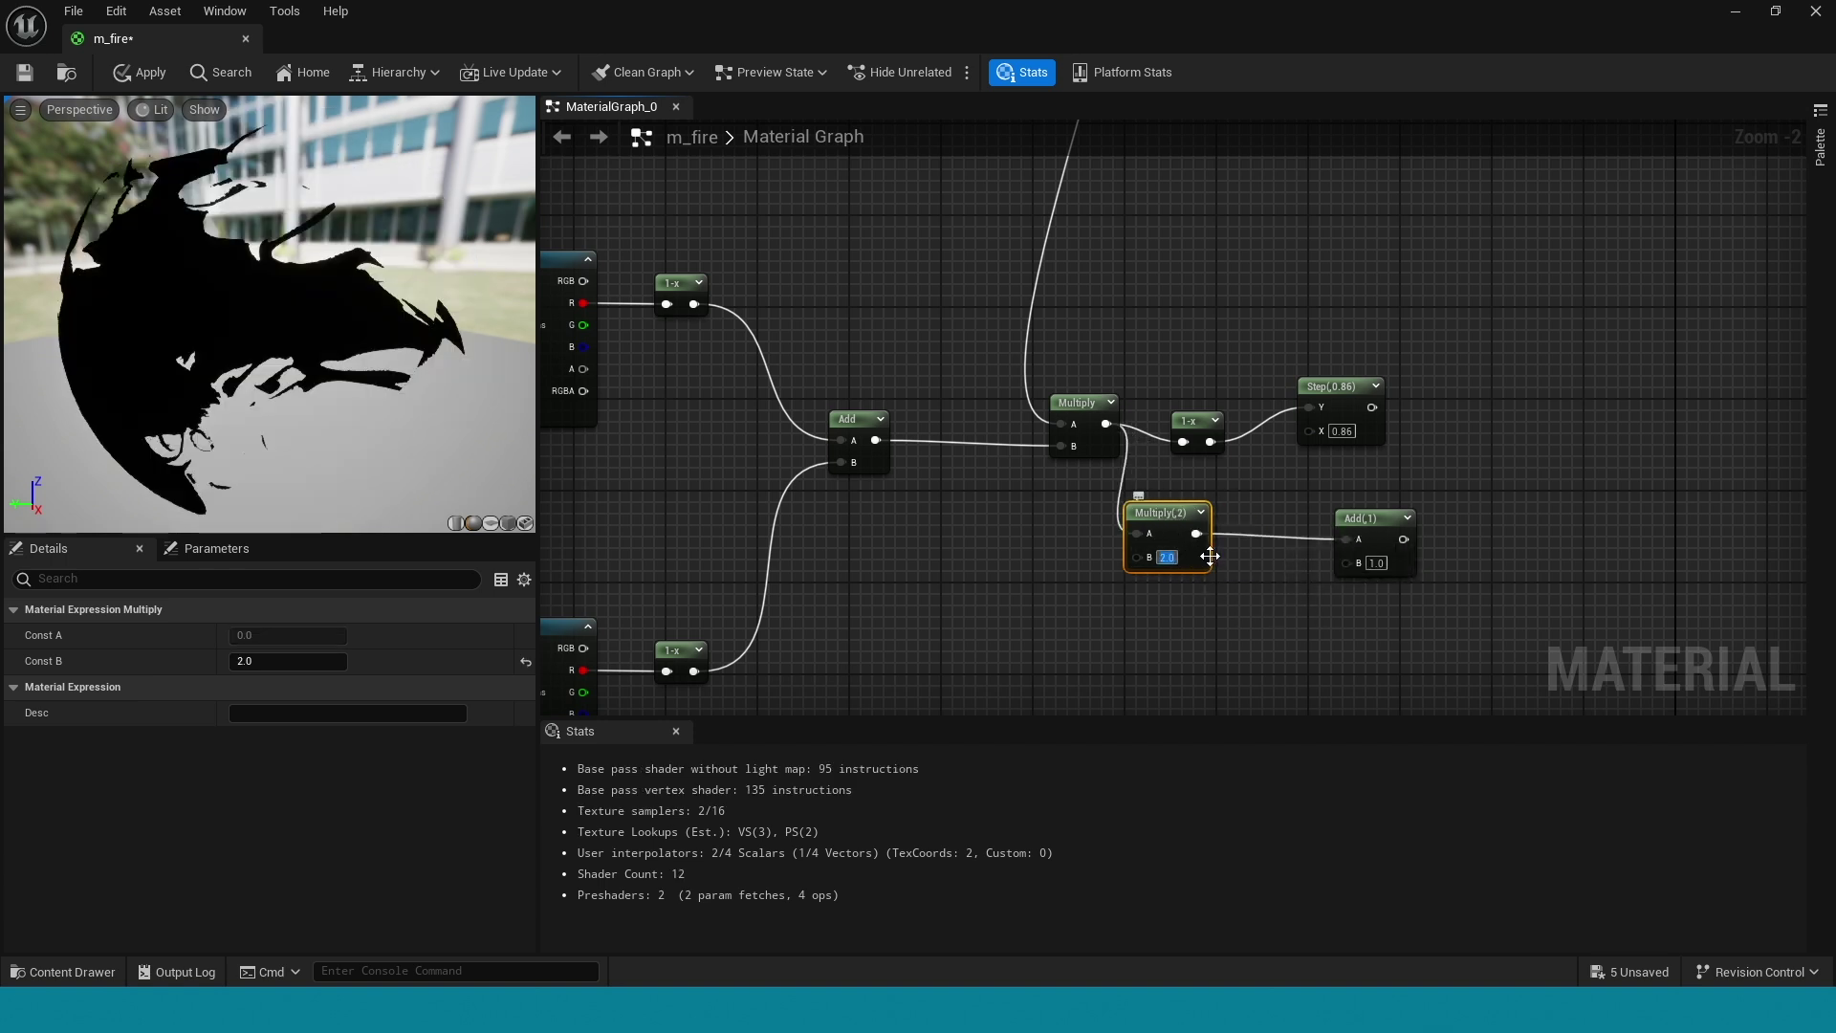
Create a Dynamic Parameter node and wire its Param1 output into input B of the new Add node
right_click(1228, 649)
type("d")
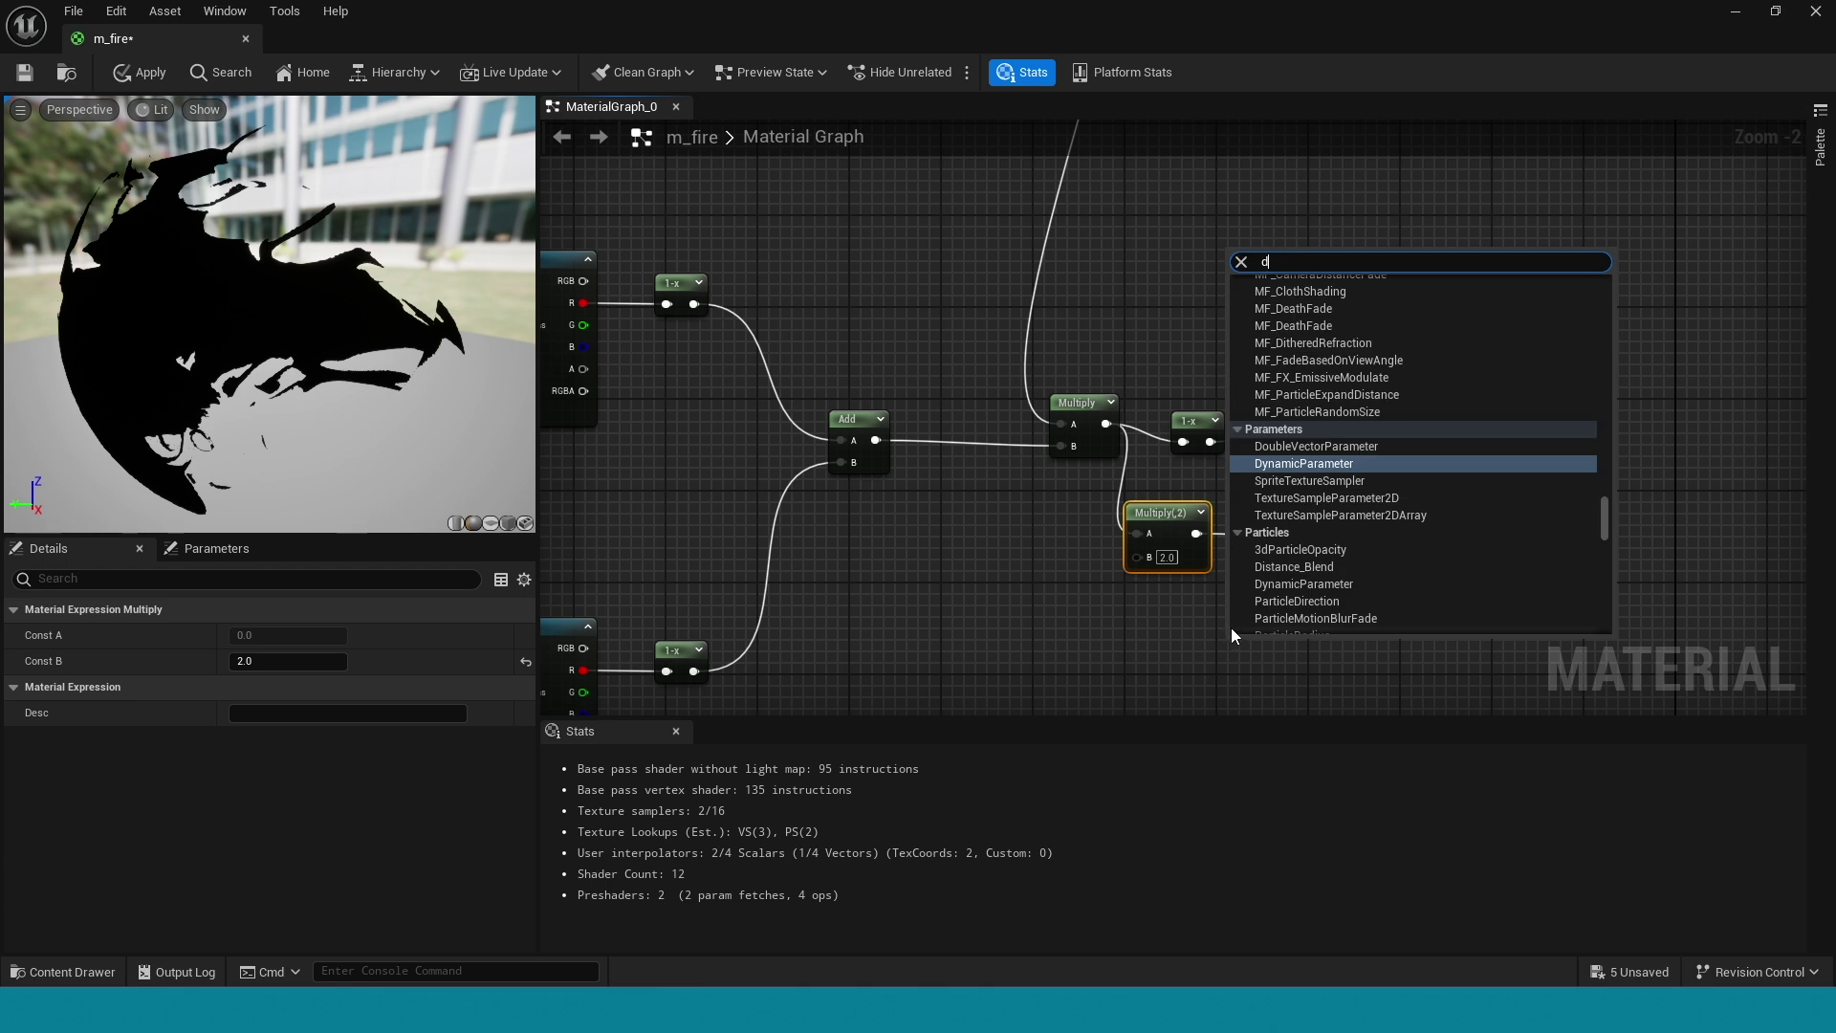
left_click(1282, 463)
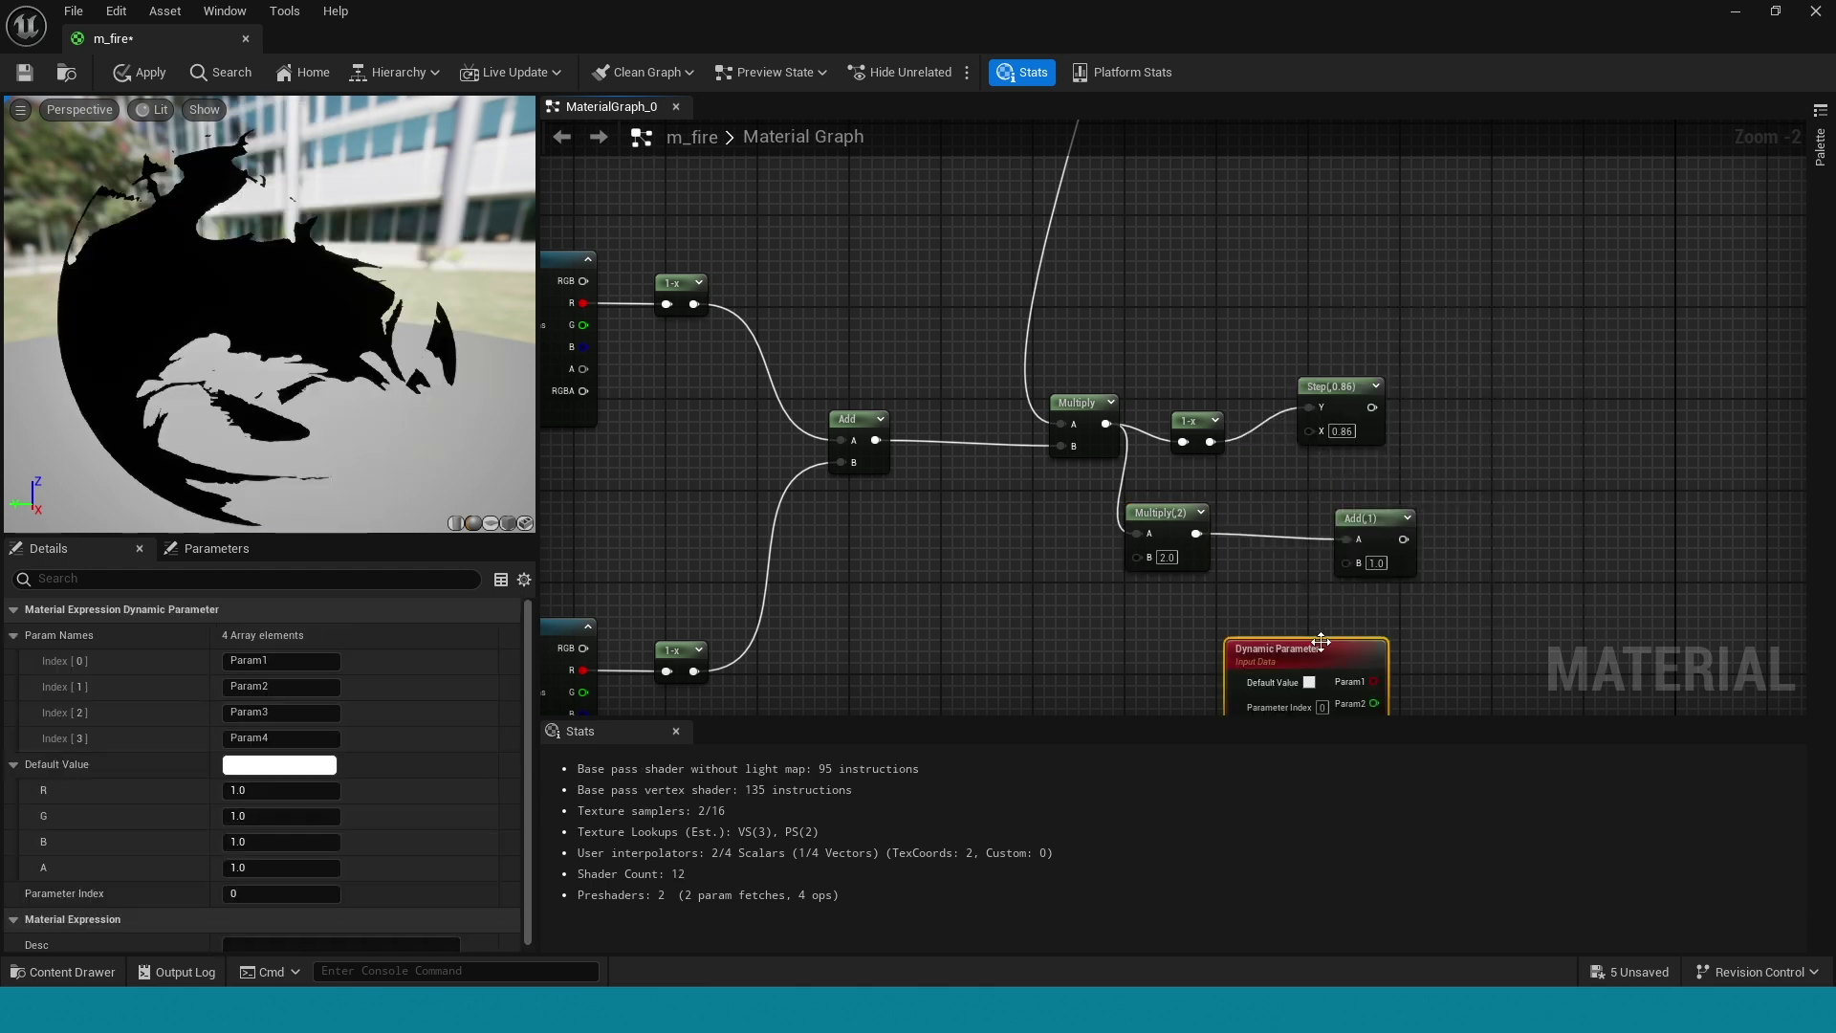
left_click_drag(1321, 642, 1346, 568)
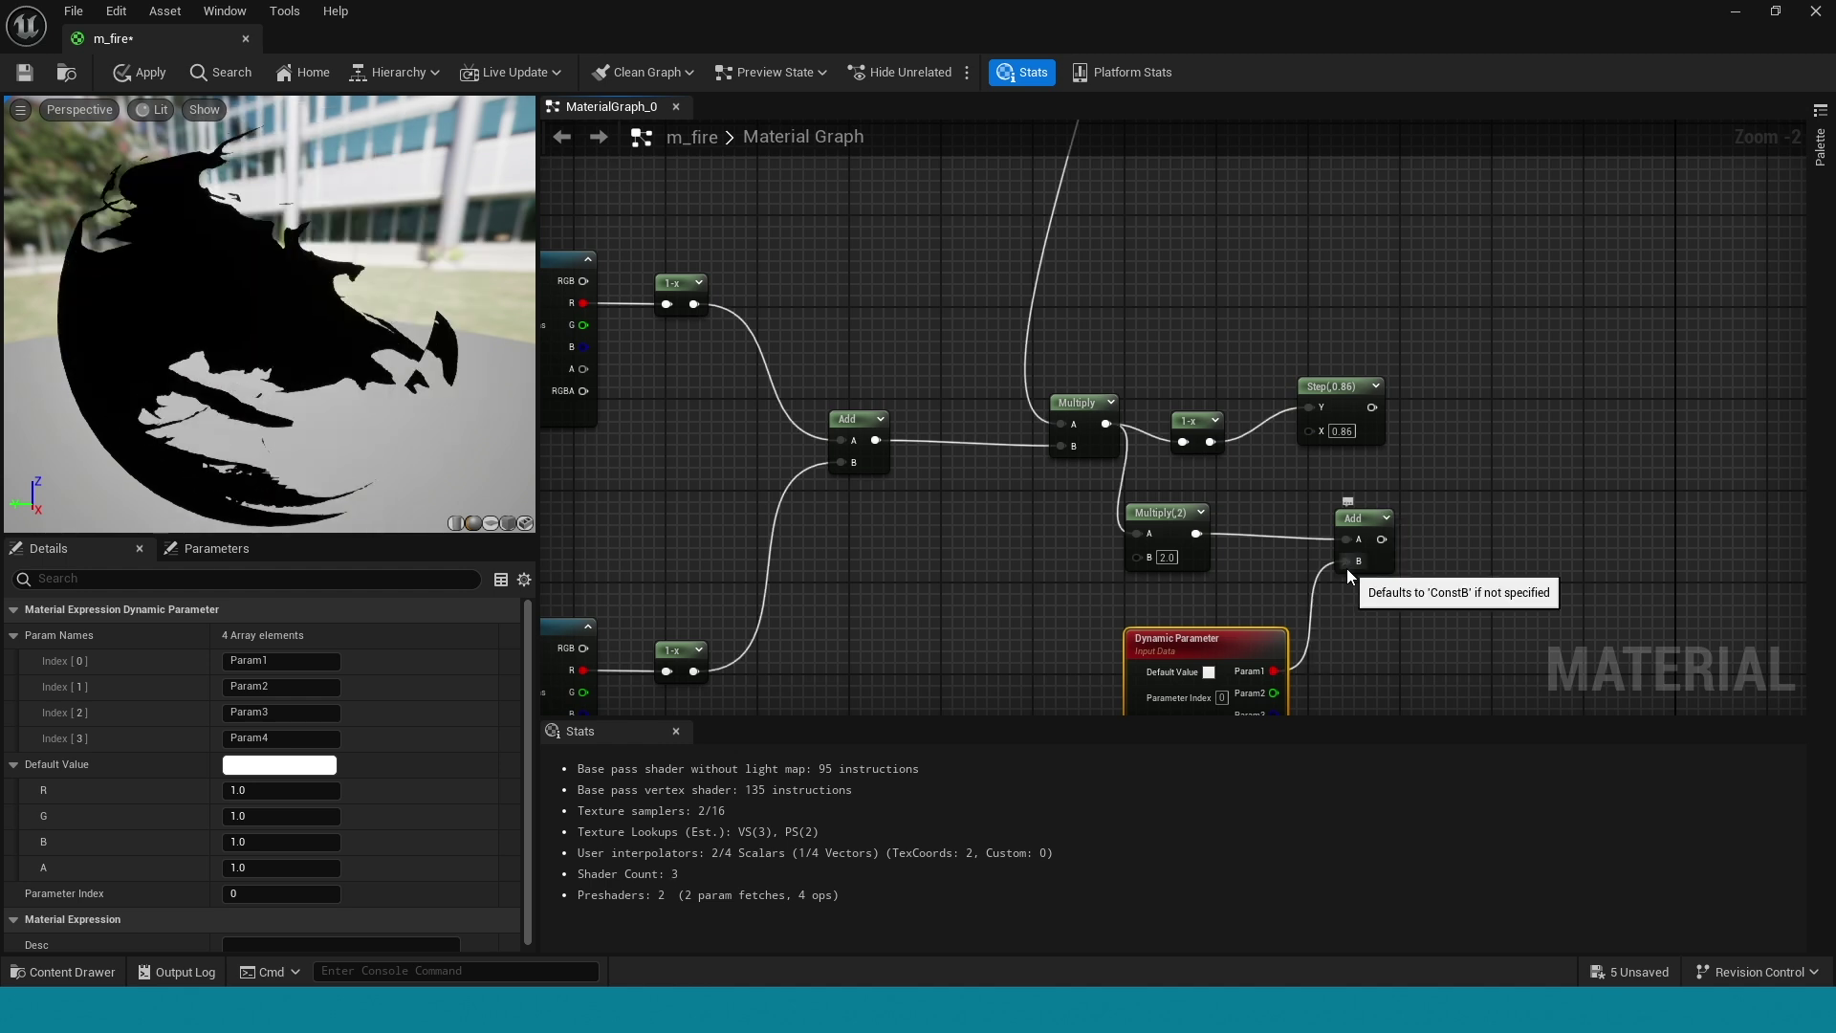
Wire the Add output into B of the Multiply fed by the fire texture's alpha, and preview the material on a plane
right_click_drag(1475, 458, 1211, 539)
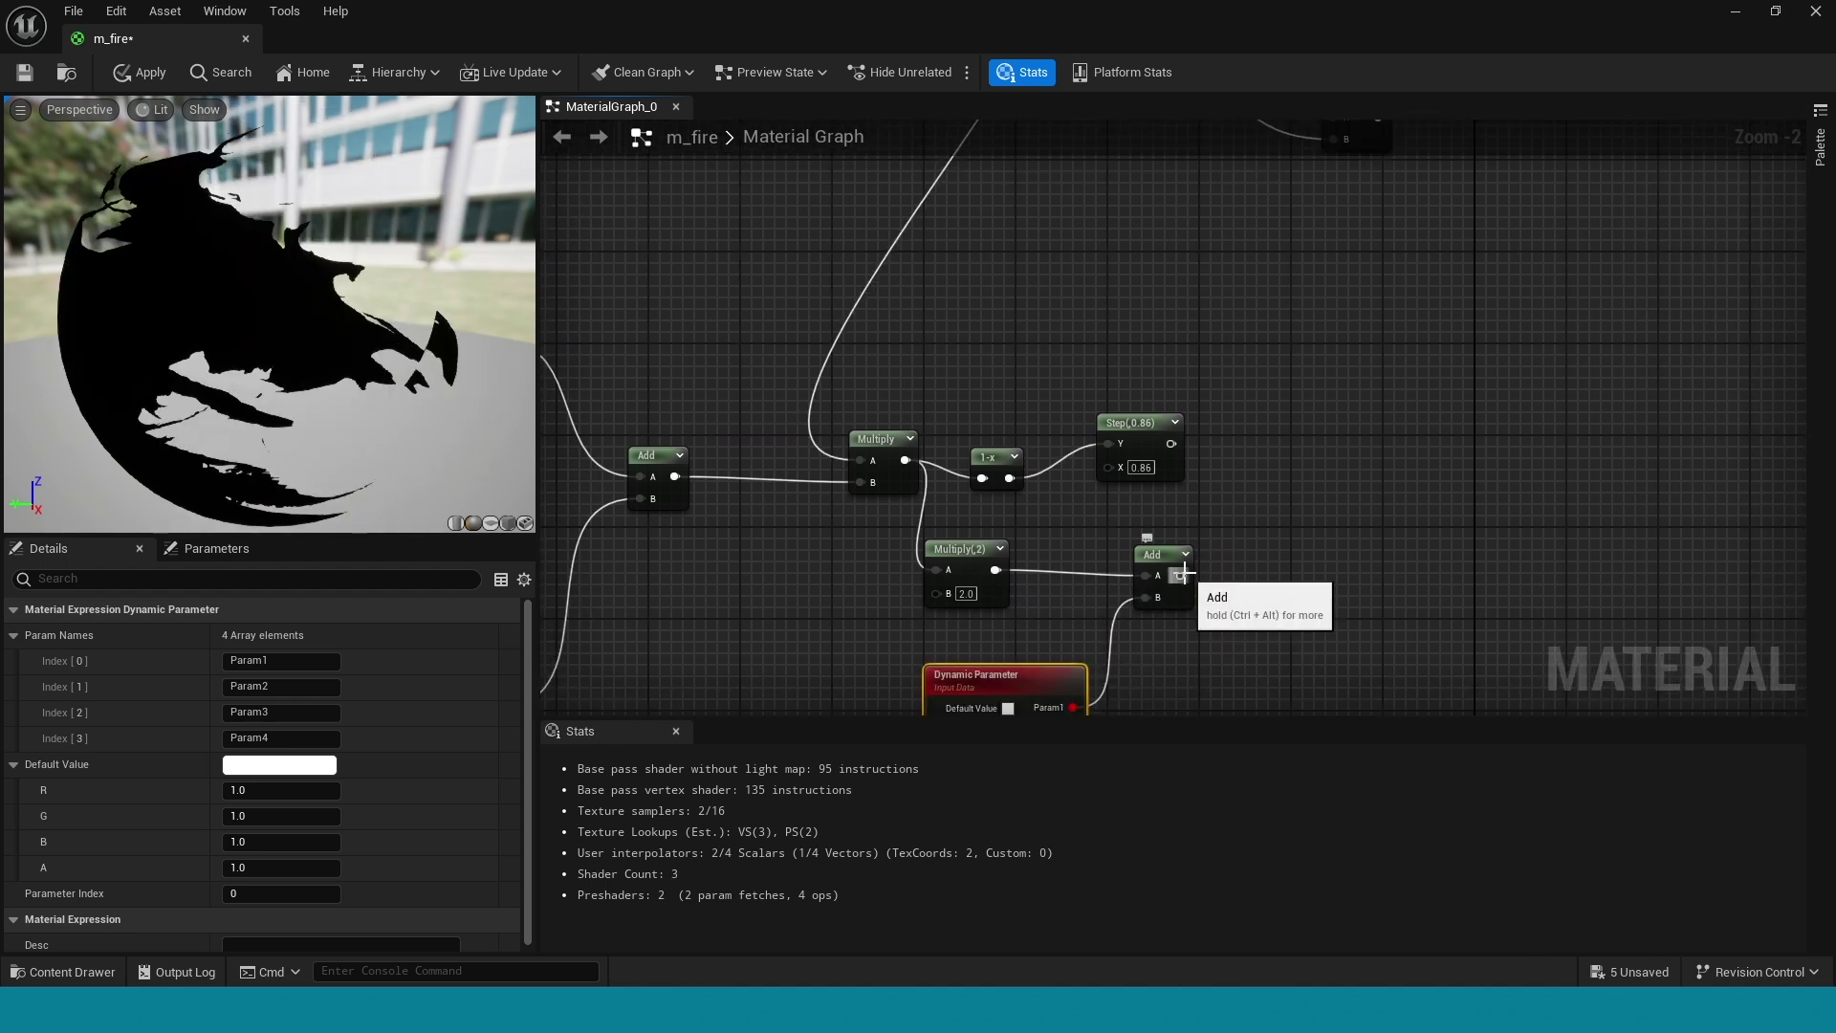
left_click_drag(1176, 585, 1320, 244)
right_click_drag(1183, 340, 1060, 513)
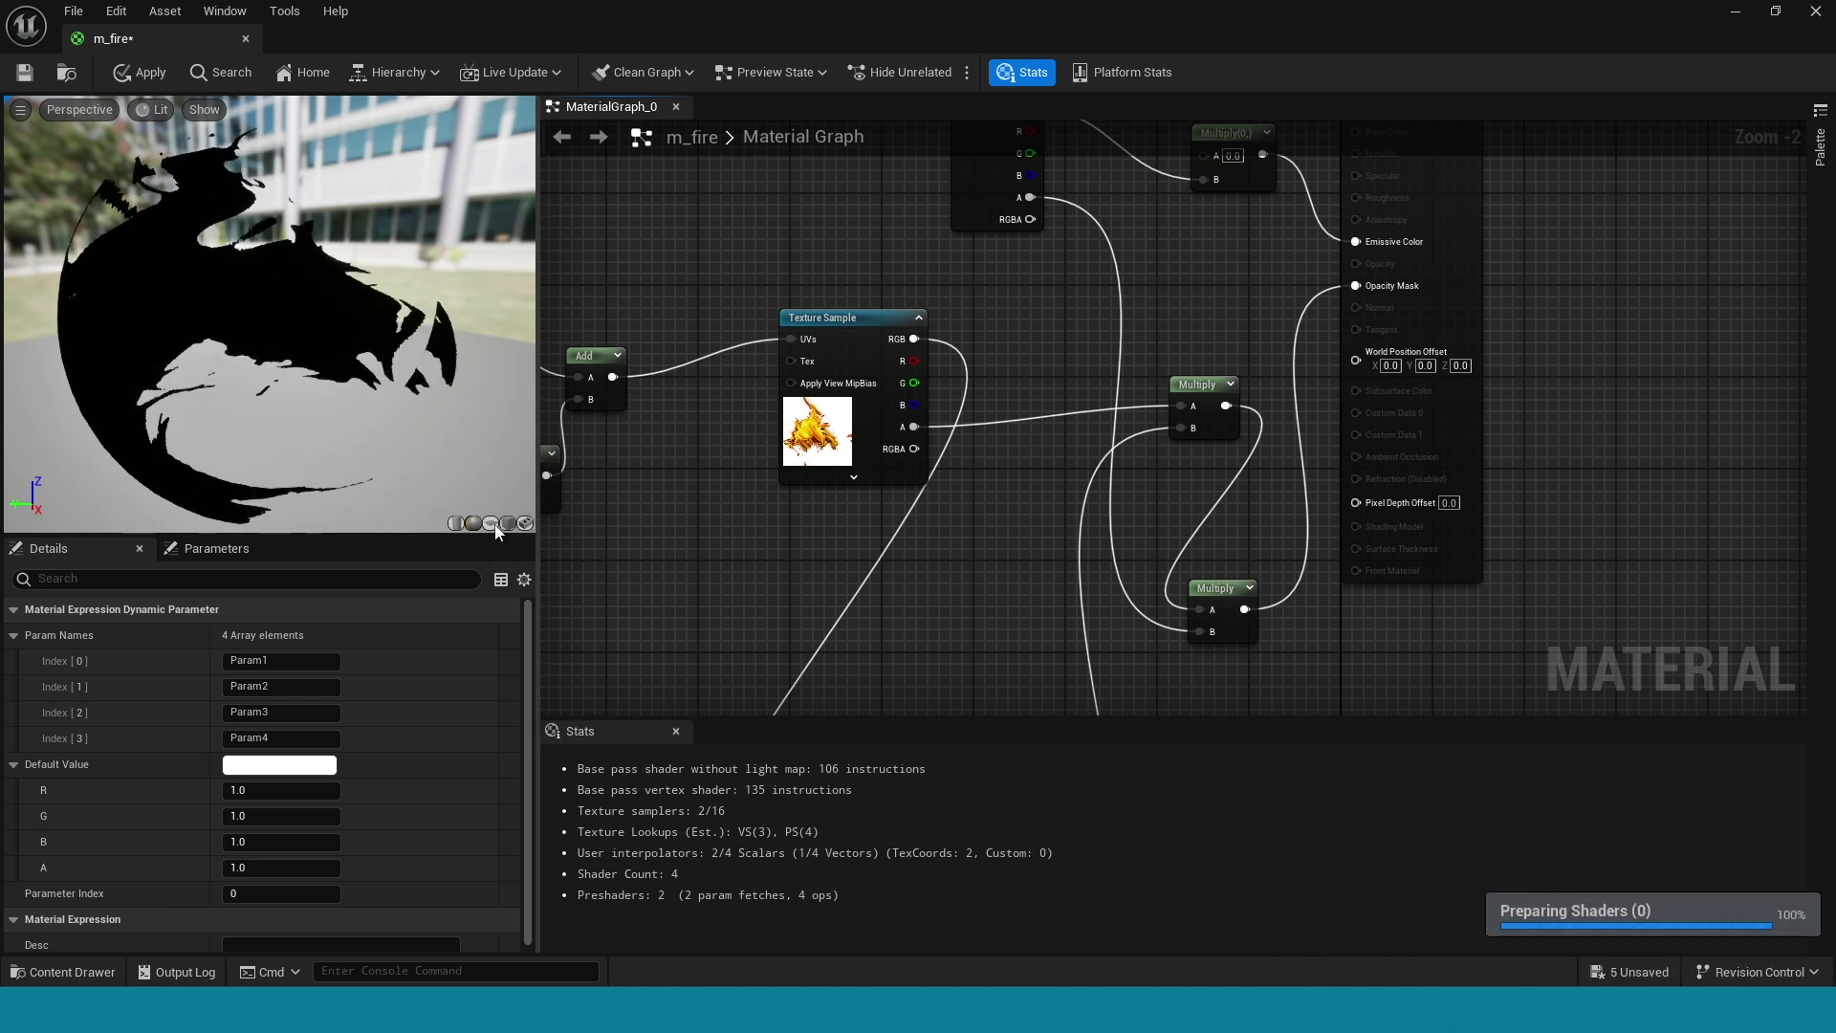
Wire the Step node's output into input A of the Multiply that feeds Emissive Color
right_click_drag(982, 666, 1020, 281)
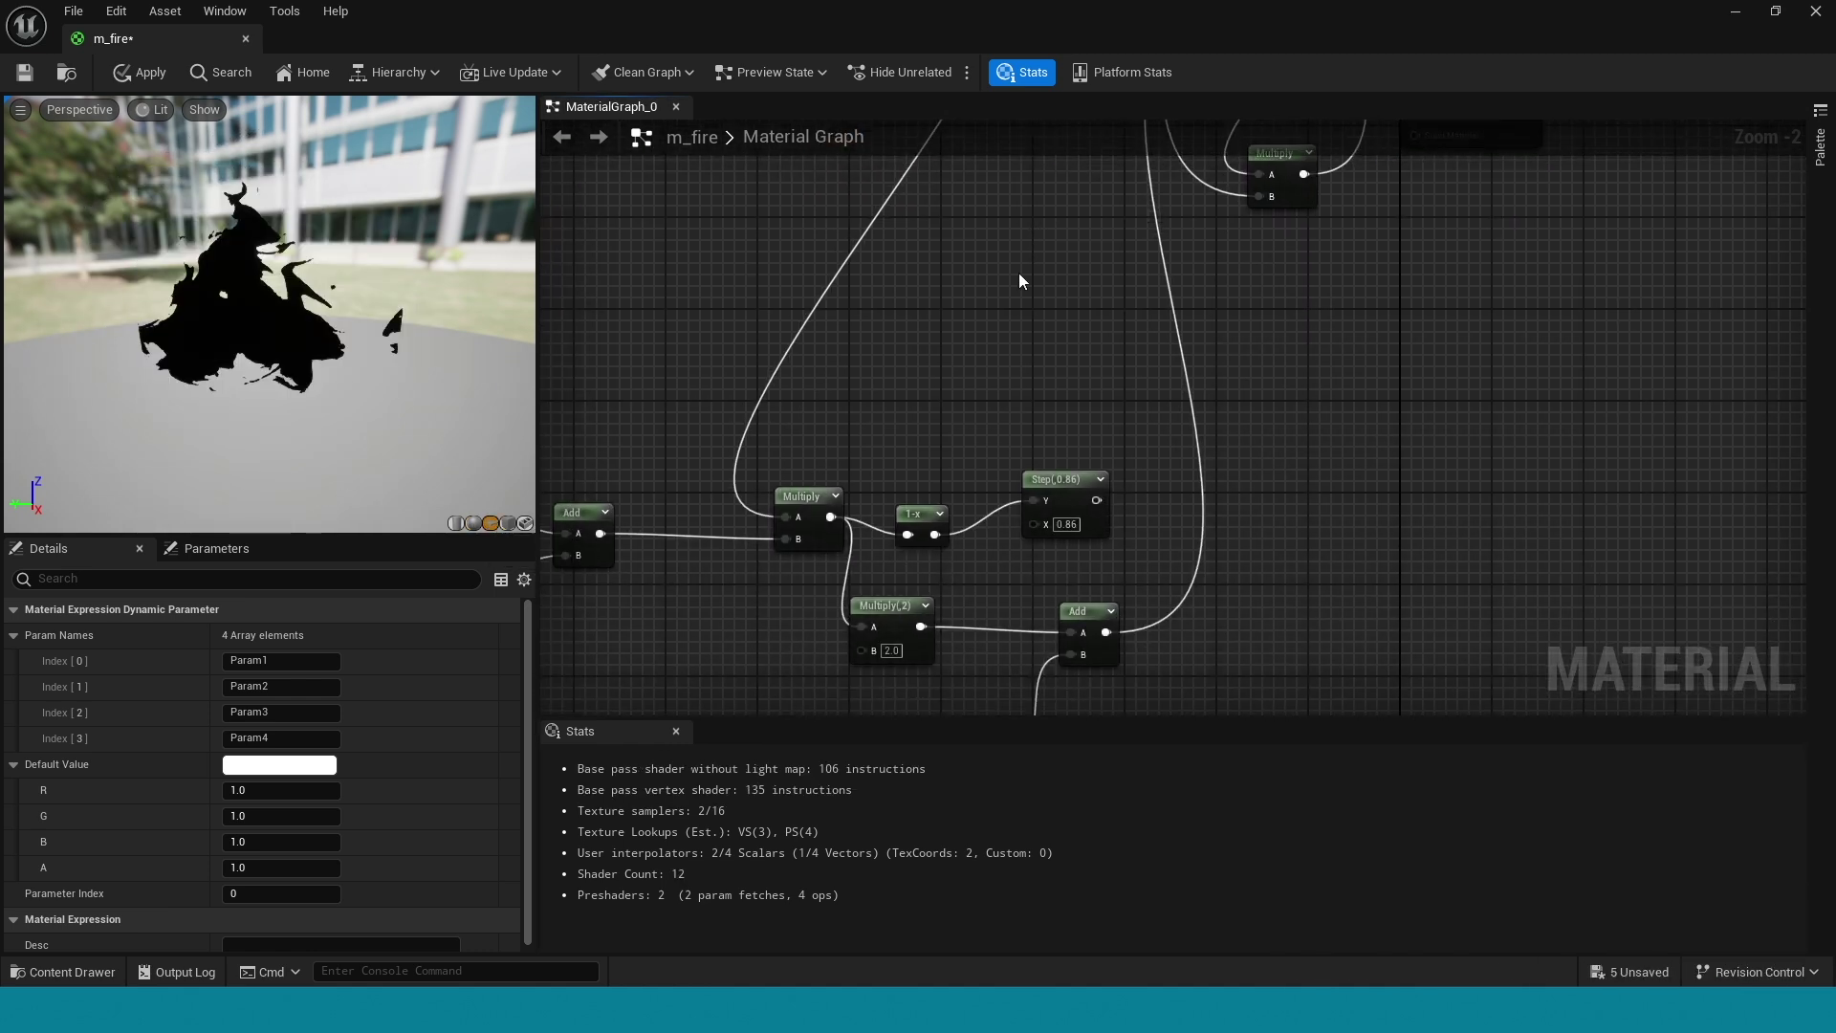
left_click(1120, 499)
right_click_drag(1127, 197, 1254, 505)
left_click_drag(1256, 507, 1269, 457)
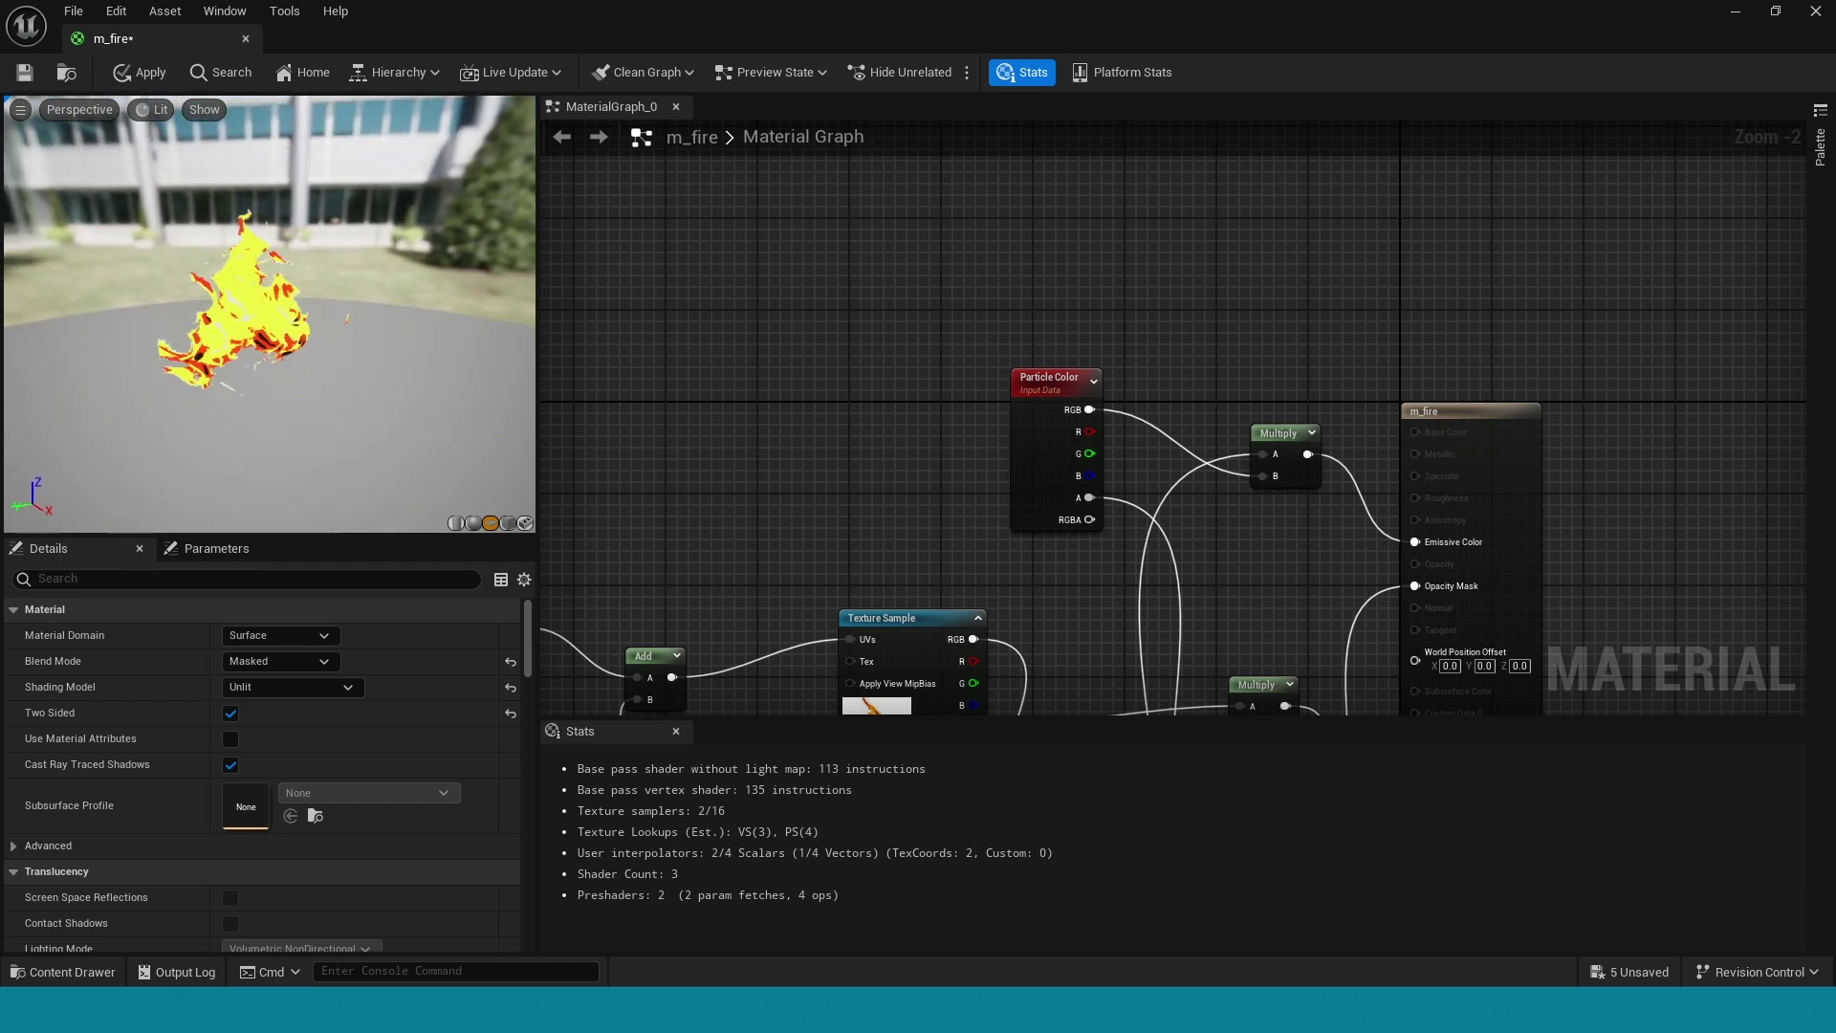
Apply and save the m_fire material, and dock its editor beside the ThirdPersonMap level
left_click(134, 77)
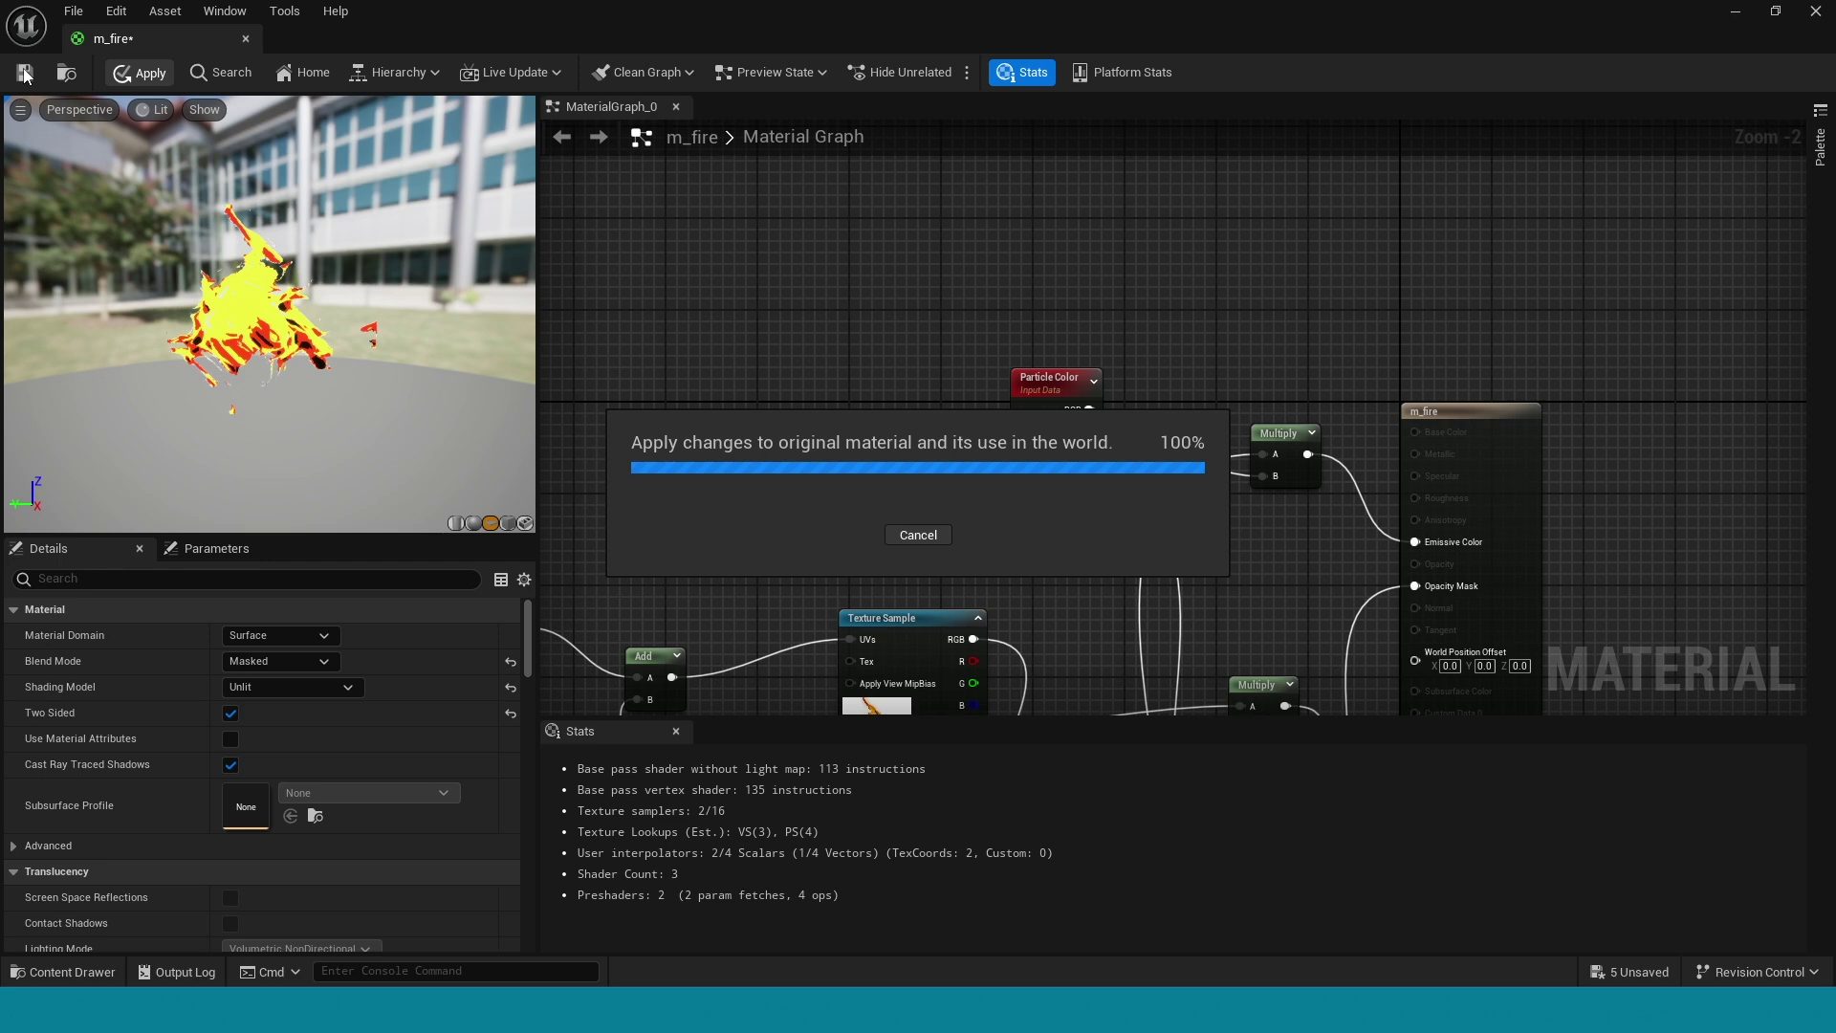
left_click(246, 38)
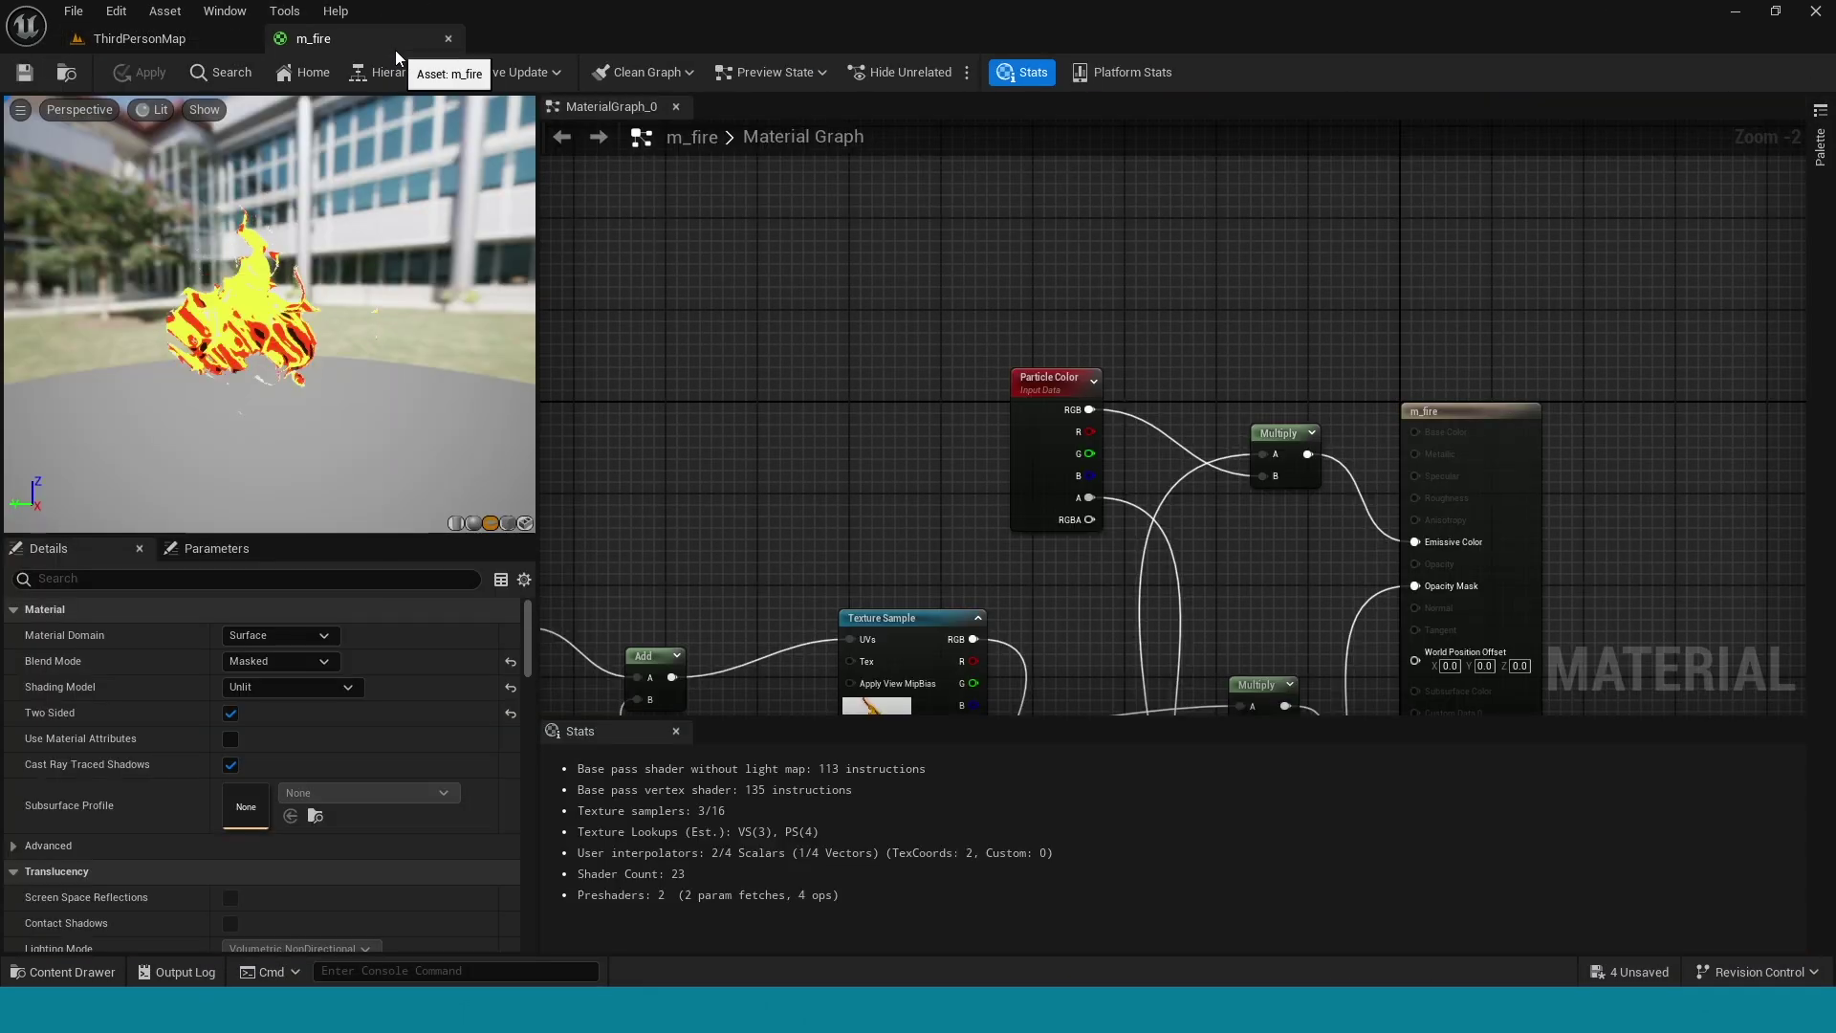
Create a Niagara system named ns_fire in the fire folder, based on the Empty emitter template
key("ctrl+space")
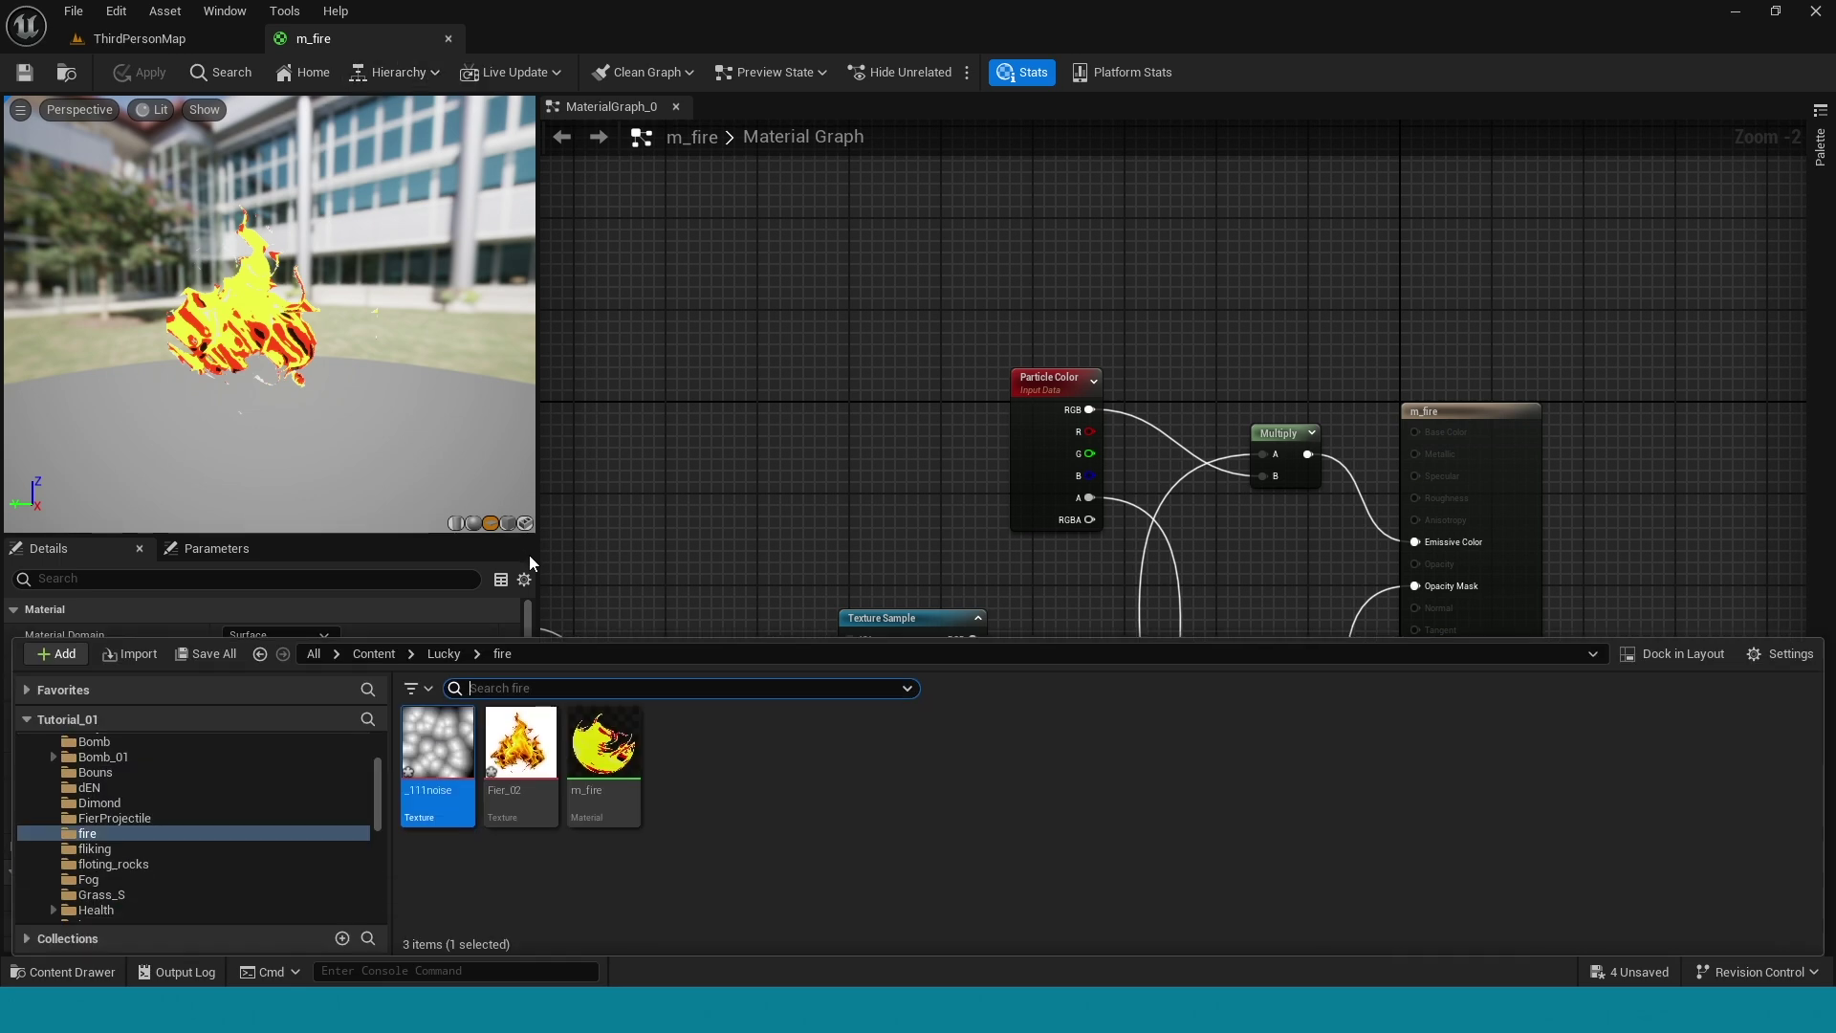
right_click(709, 742)
left_click(768, 516)
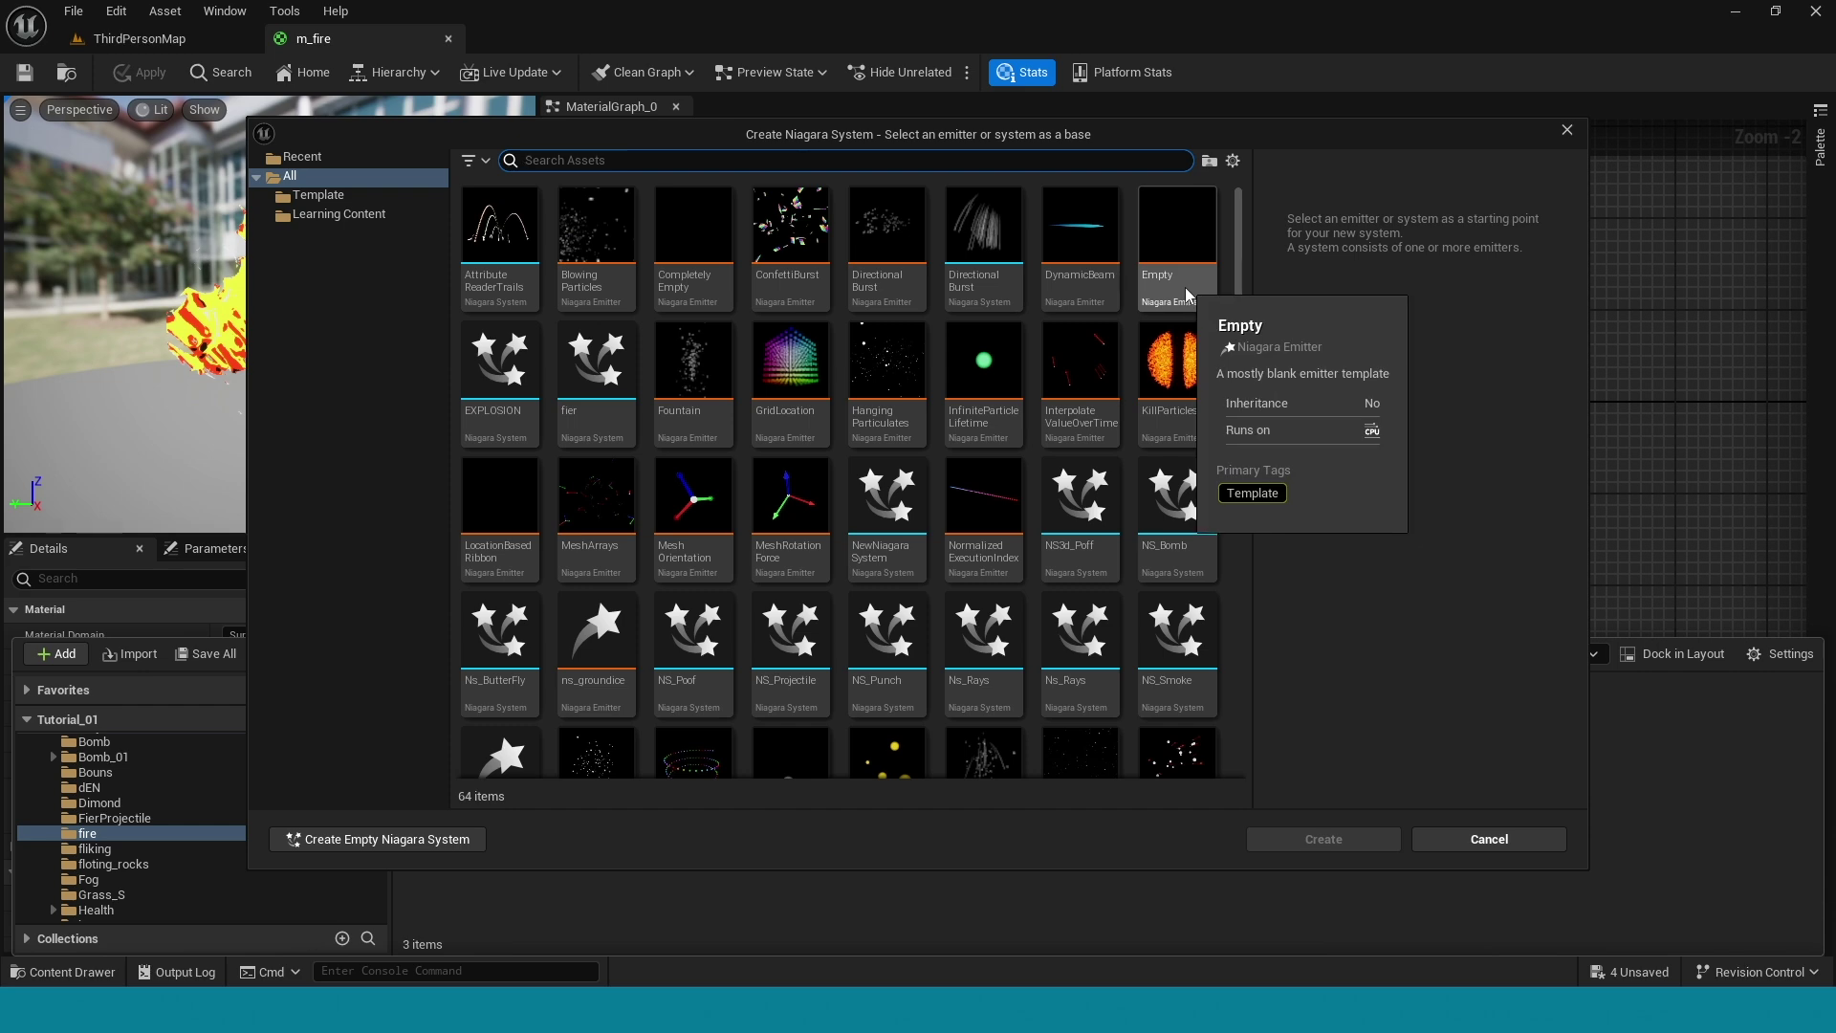
left_click(1185, 287)
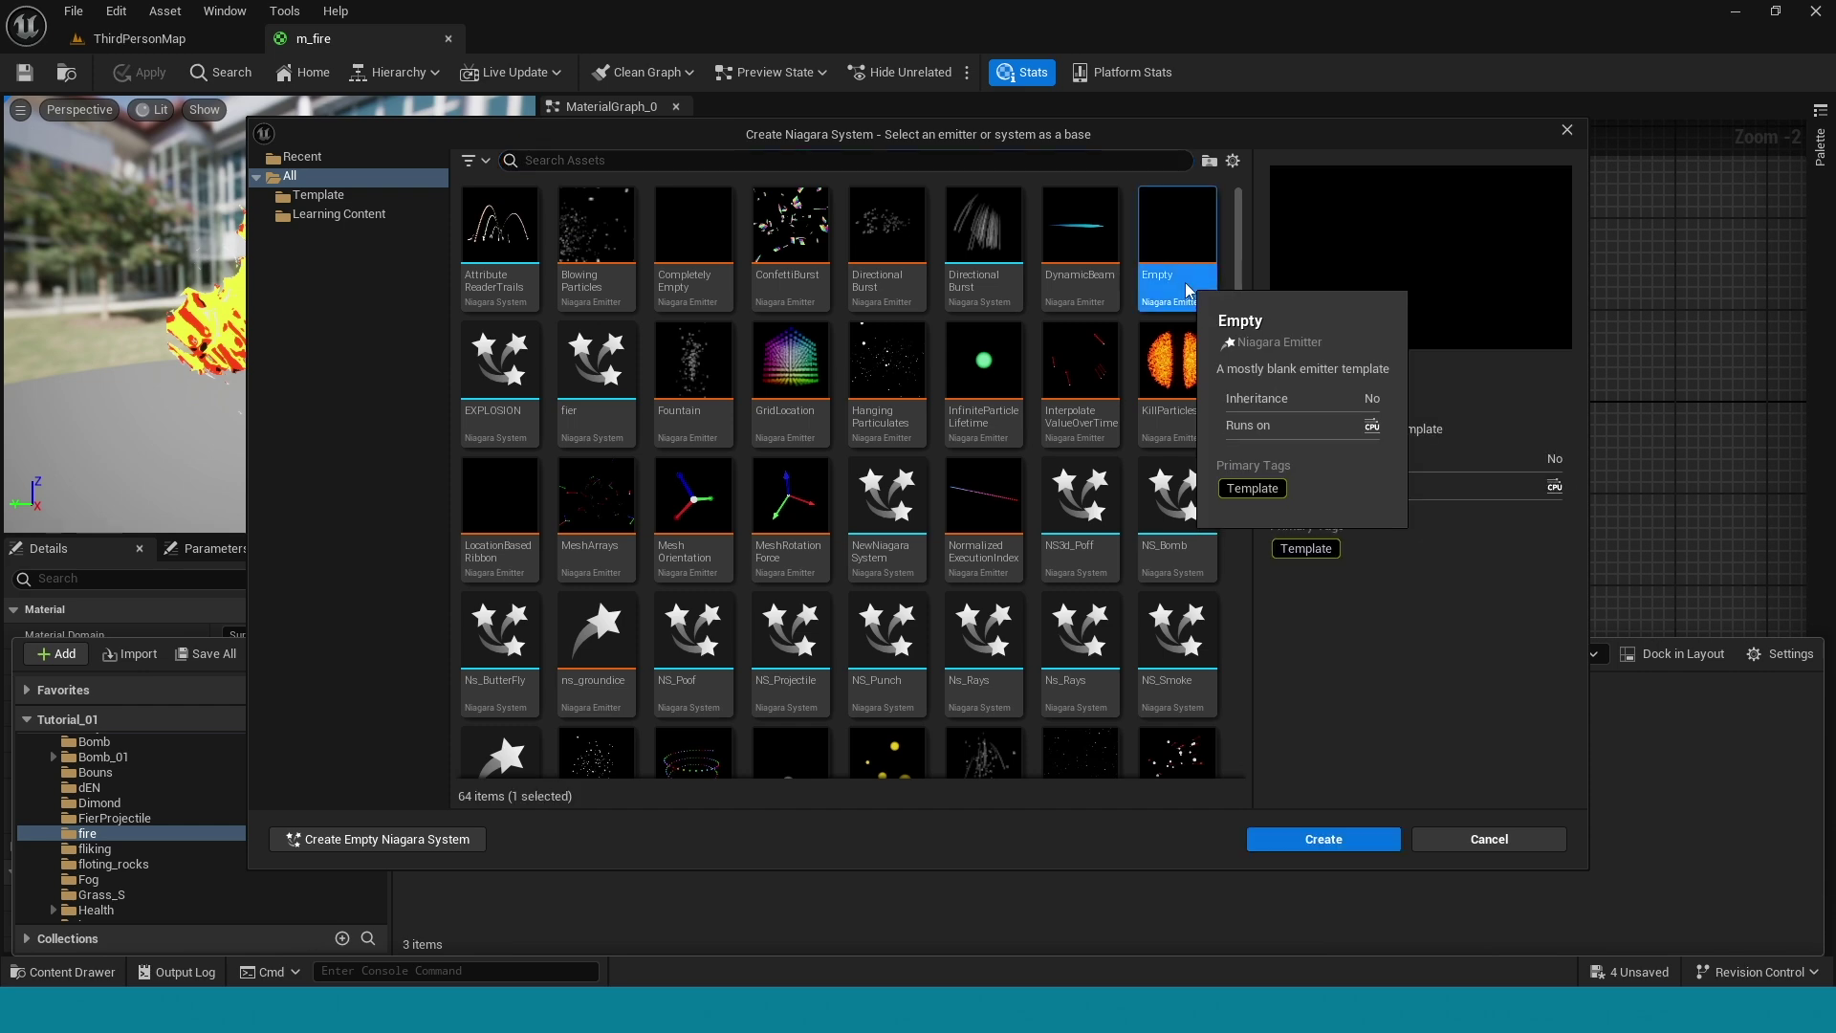
left_click(1303, 840)
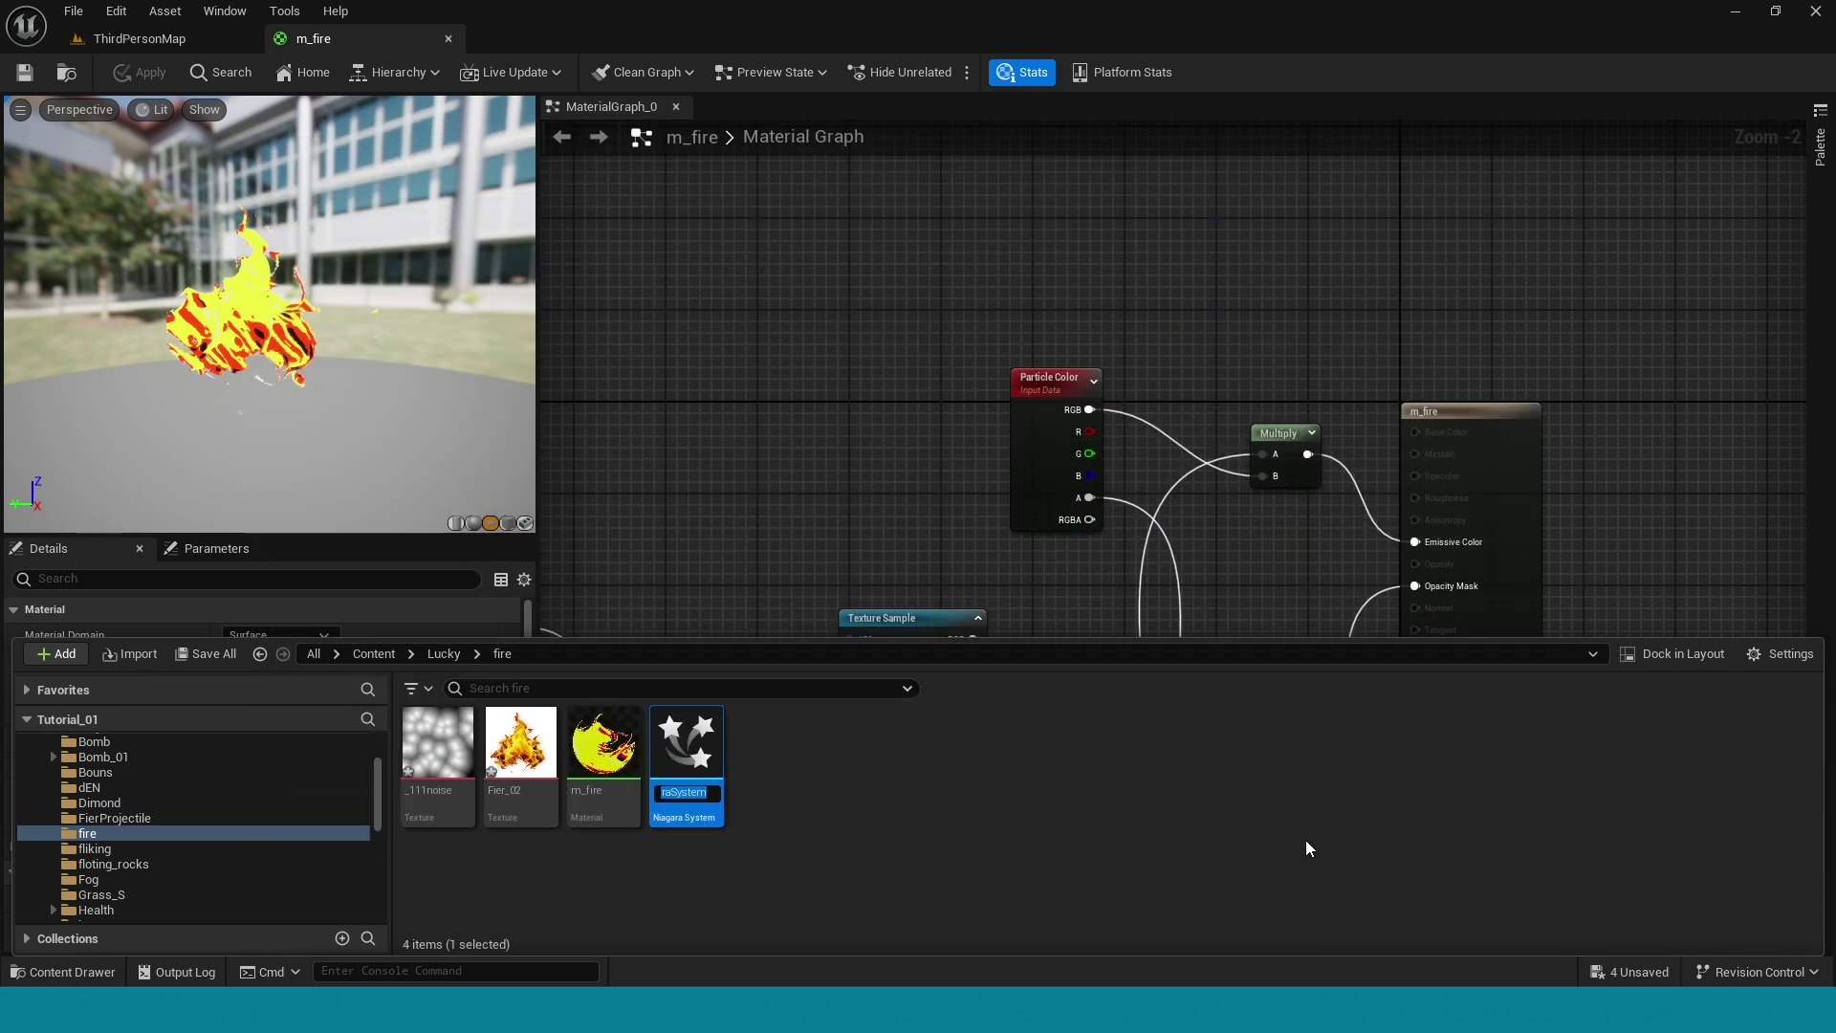
type("ns_fire")
key("Return")
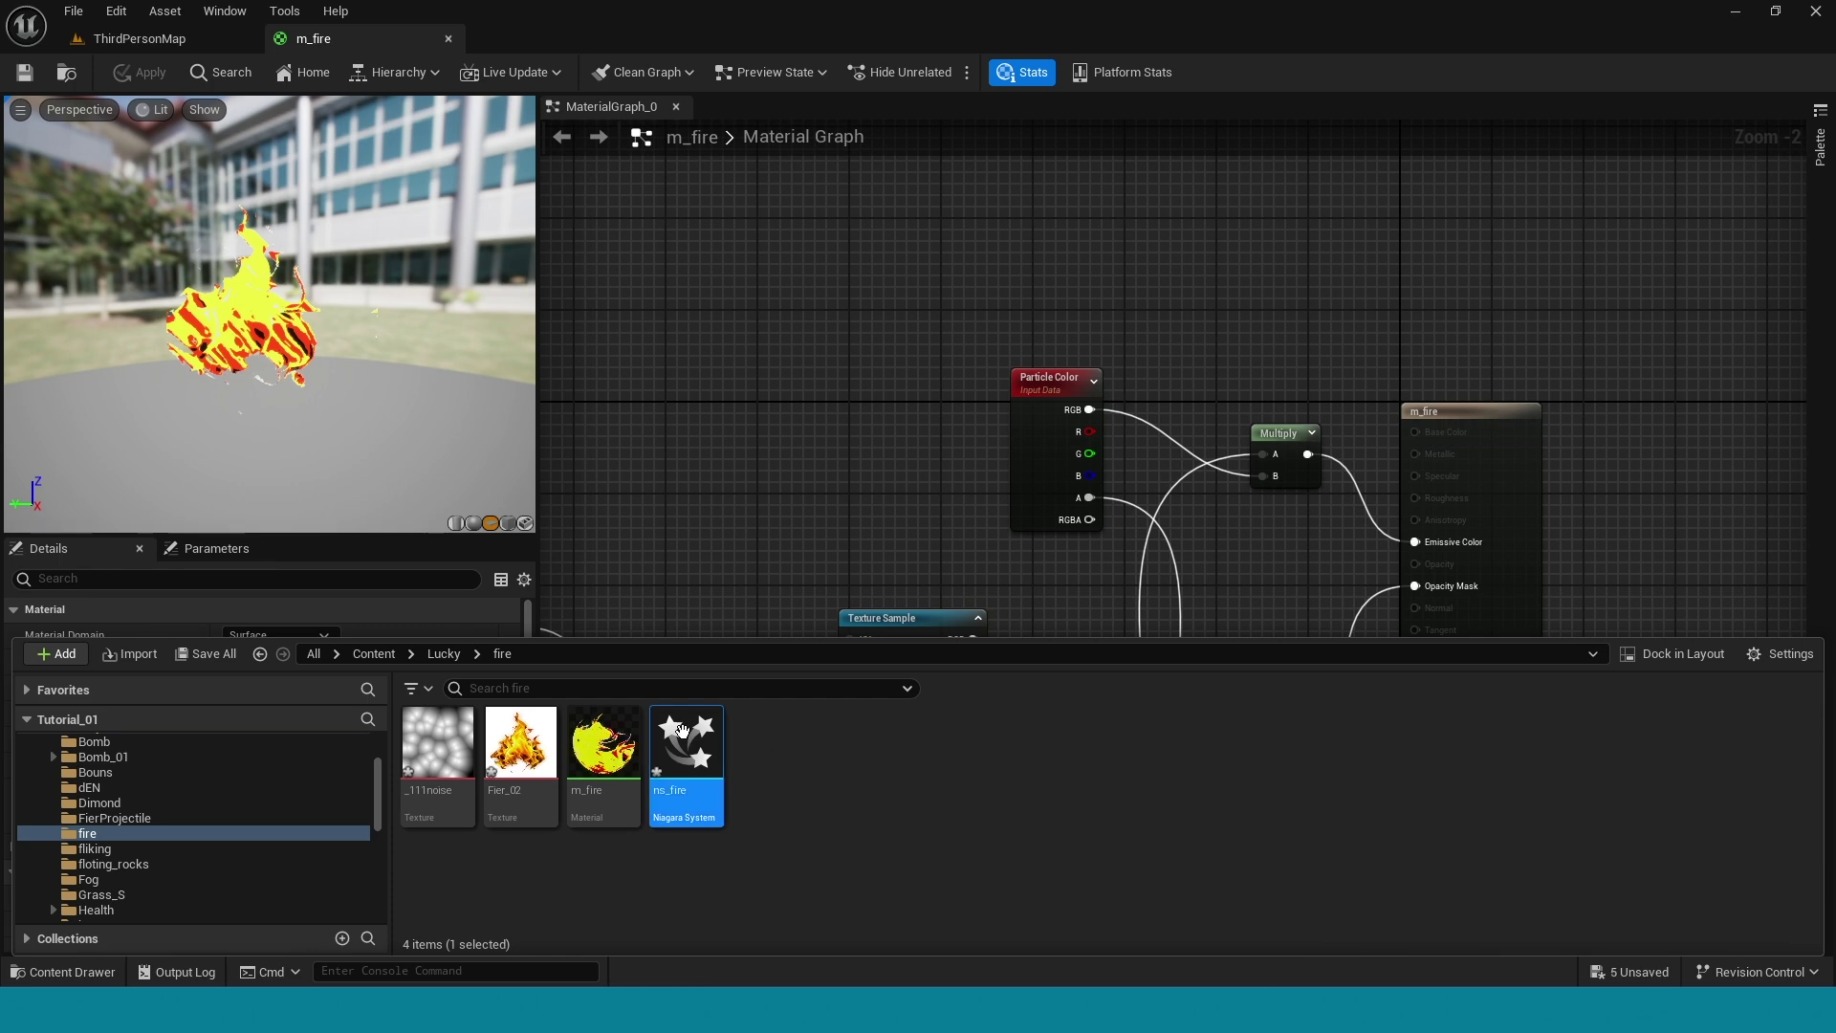
Open ns_fire, assign m_fire as the Sprite Renderer material, and set the Default Pivot in UV Space's second value to 0.9
double_click(685, 749)
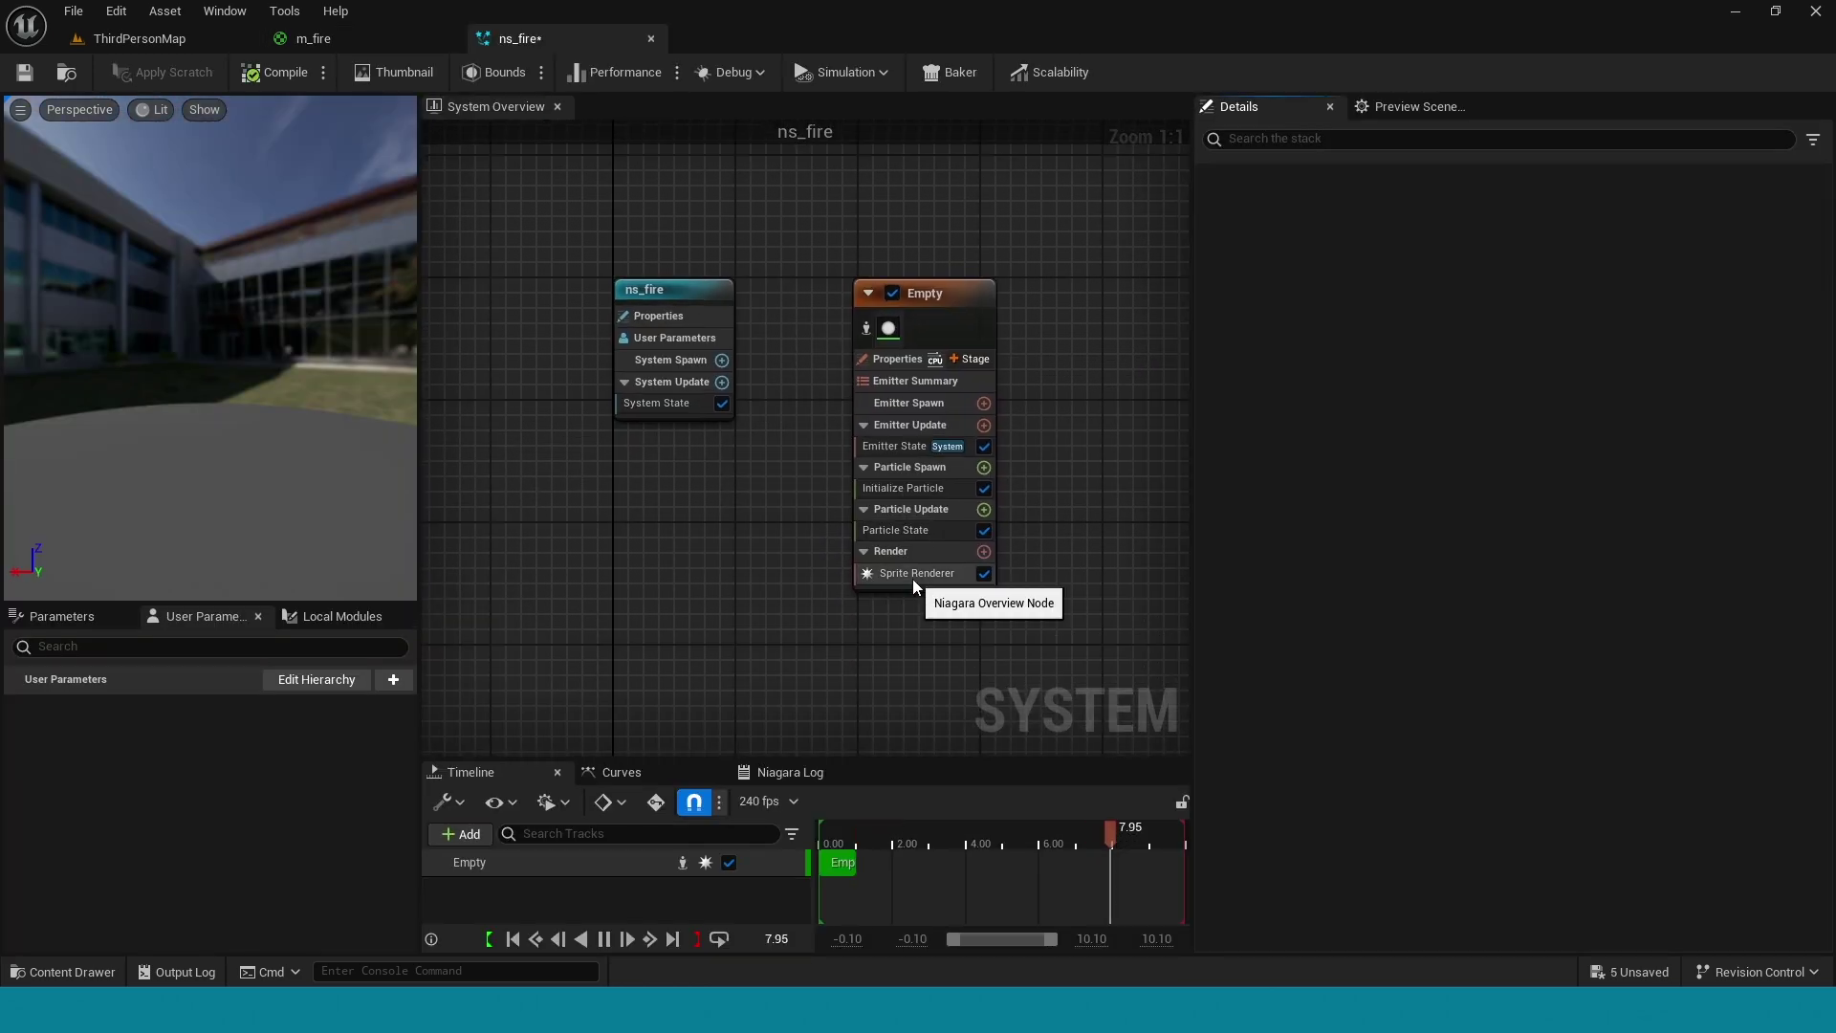
left_click(916, 573)
key("ctrl+space")
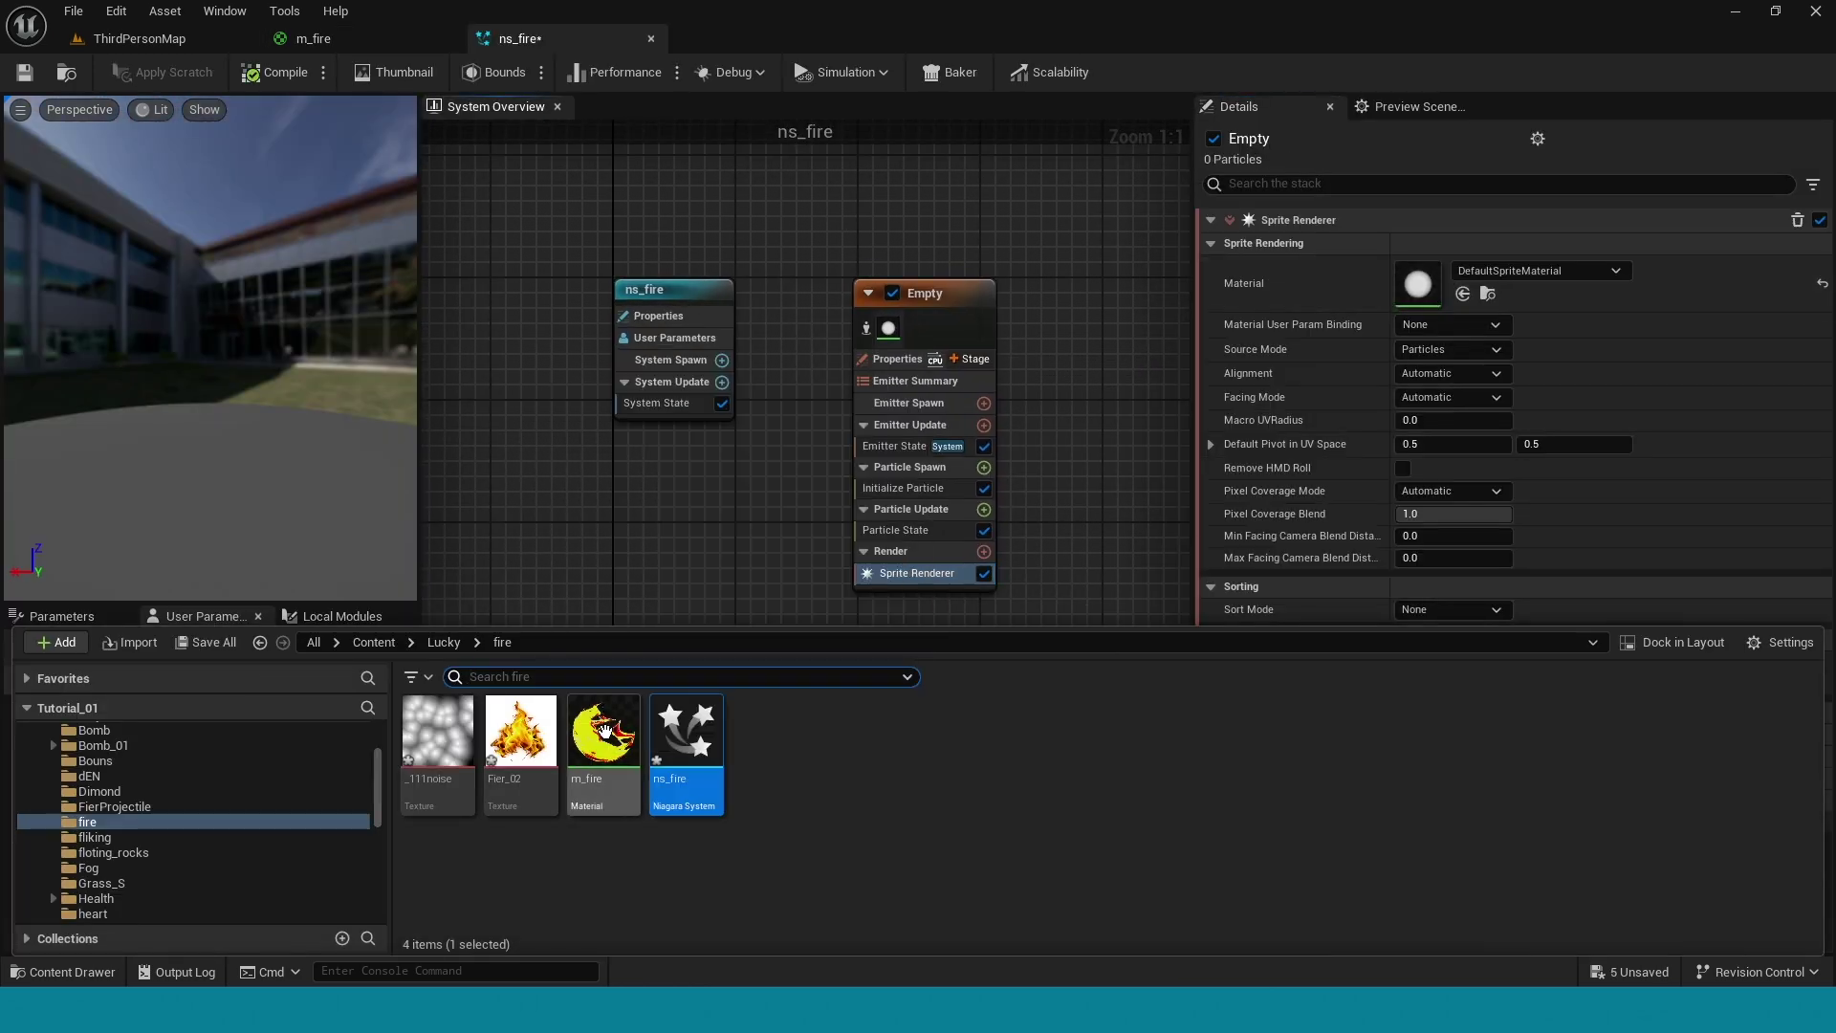
left_click(1463, 294)
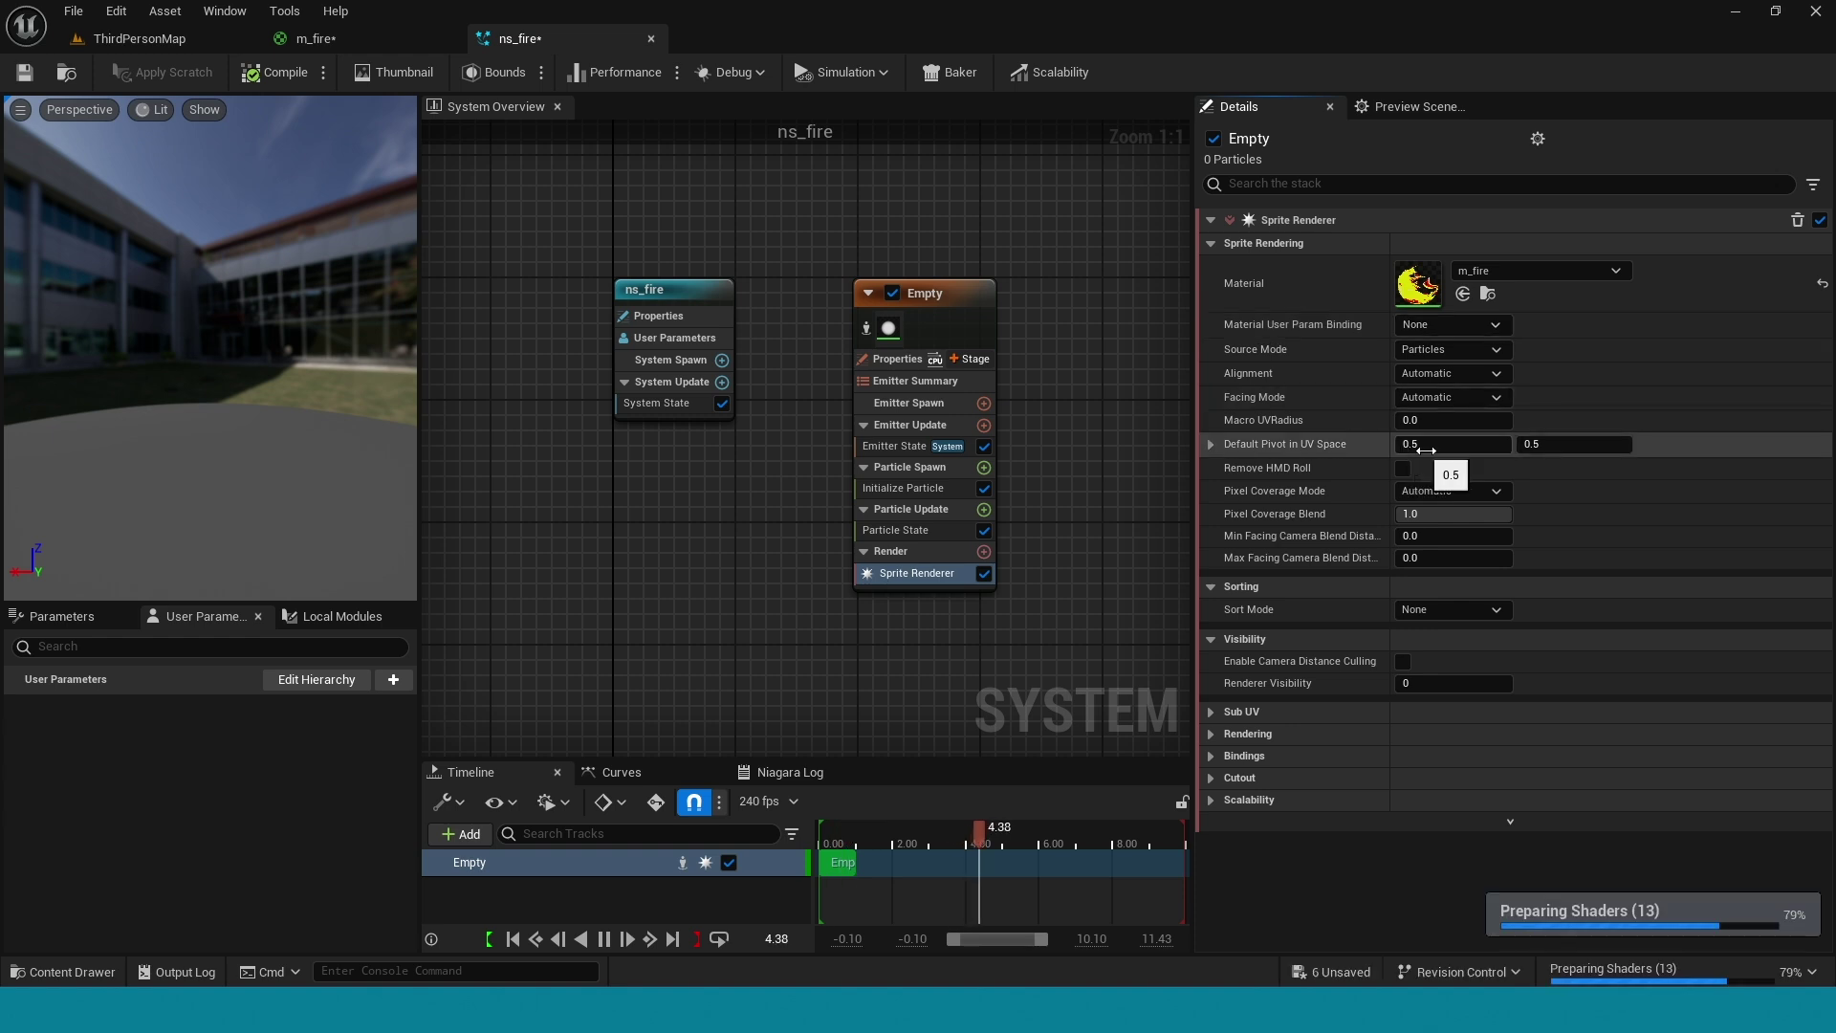
left_click(1577, 445)
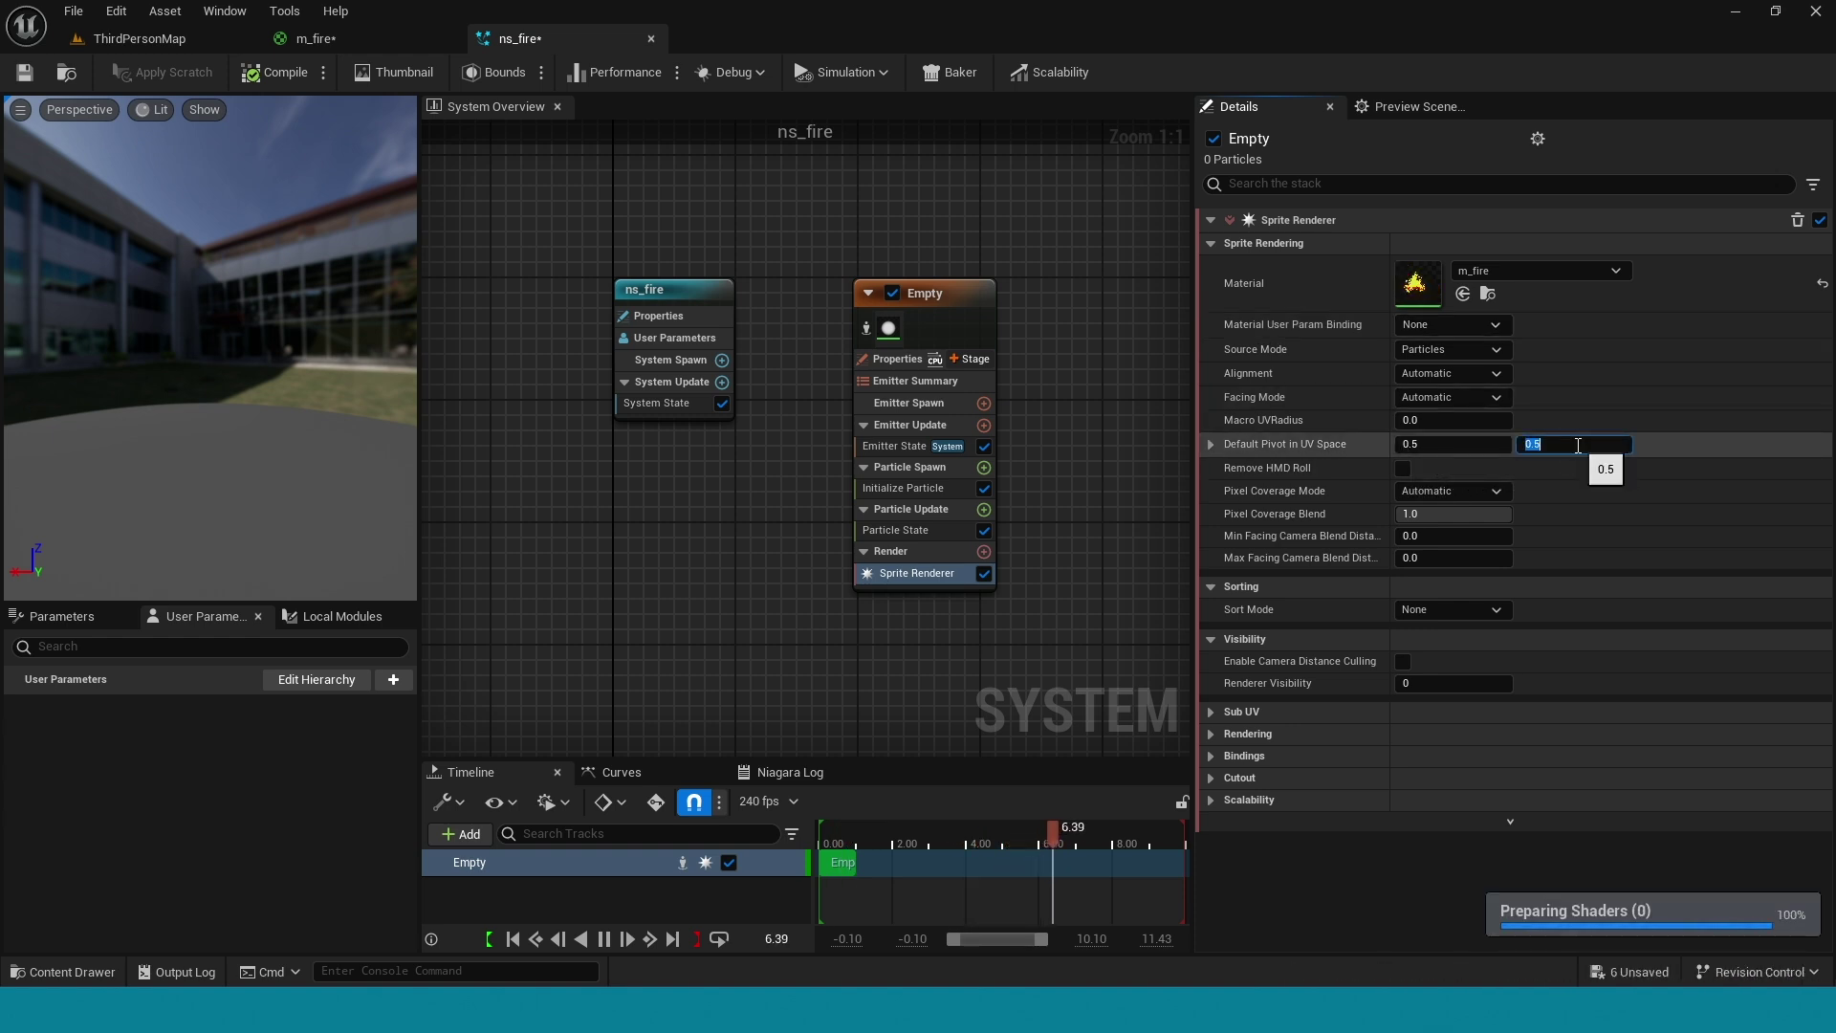
type(".9")
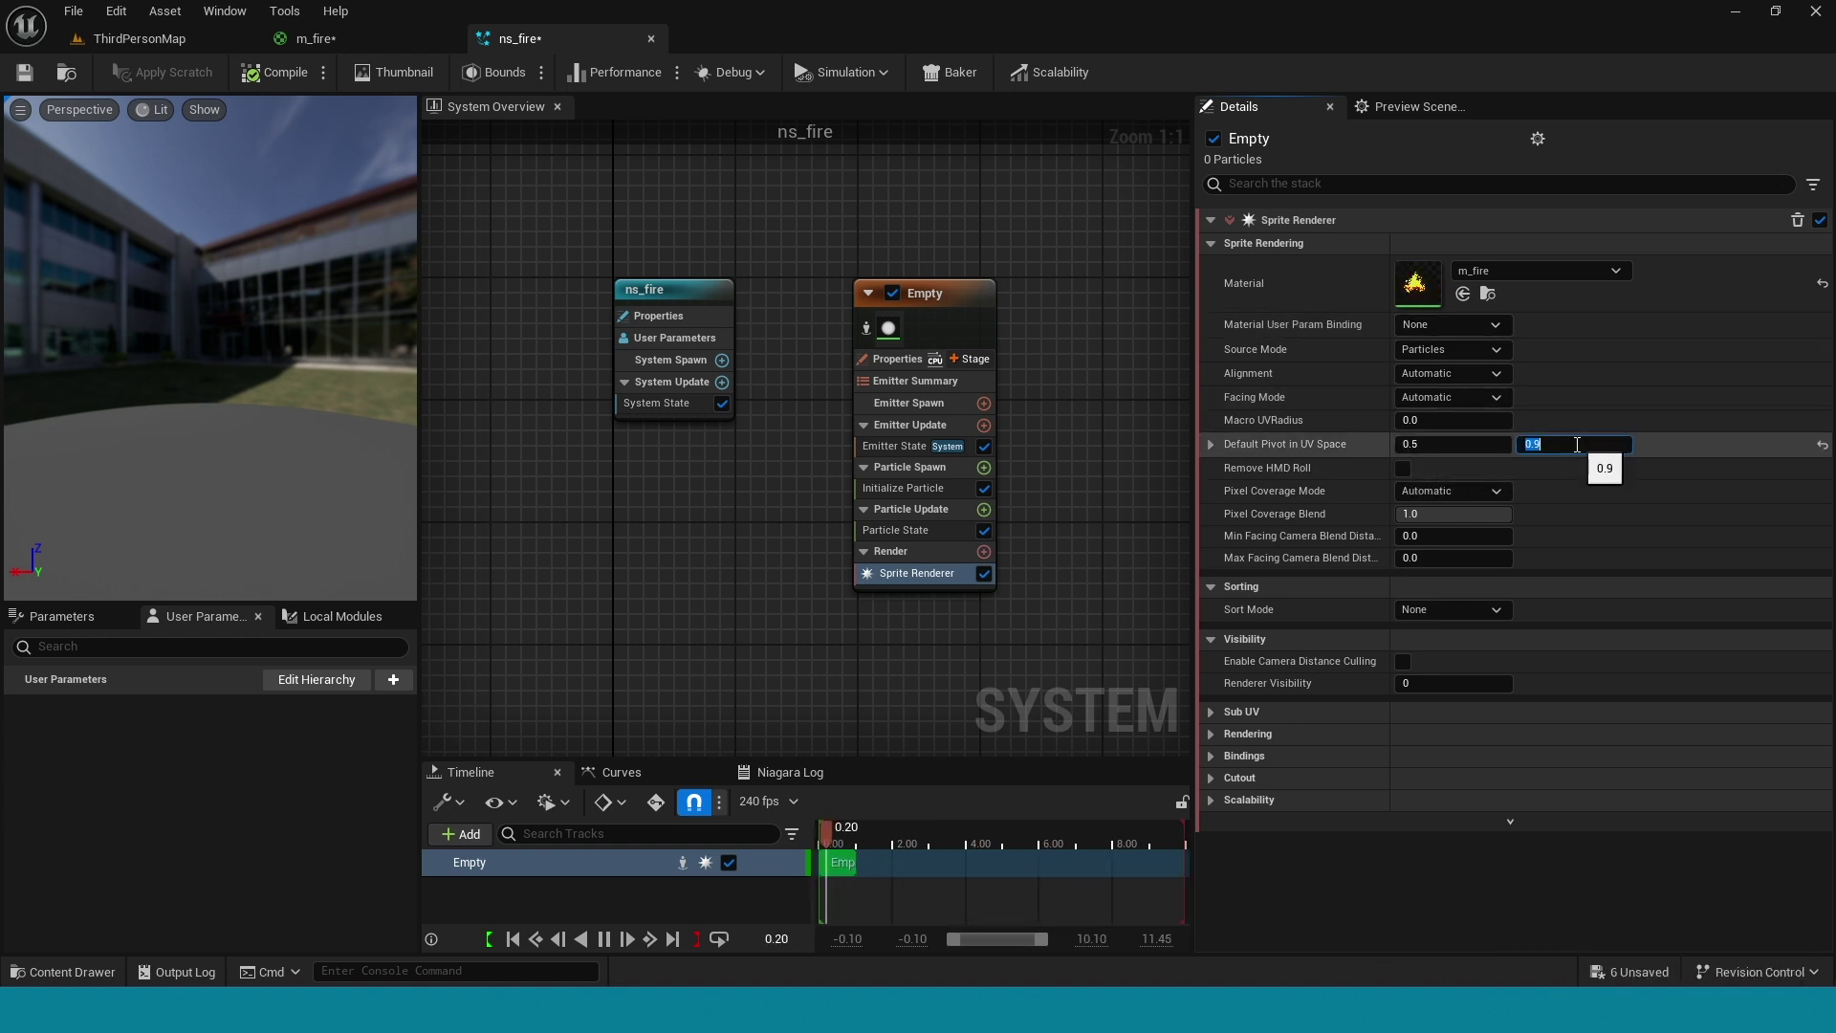
Add a Spawn Rate module to Emitter Update with SpawnRate 25 and check the fire in the preview
left_click(989, 433)
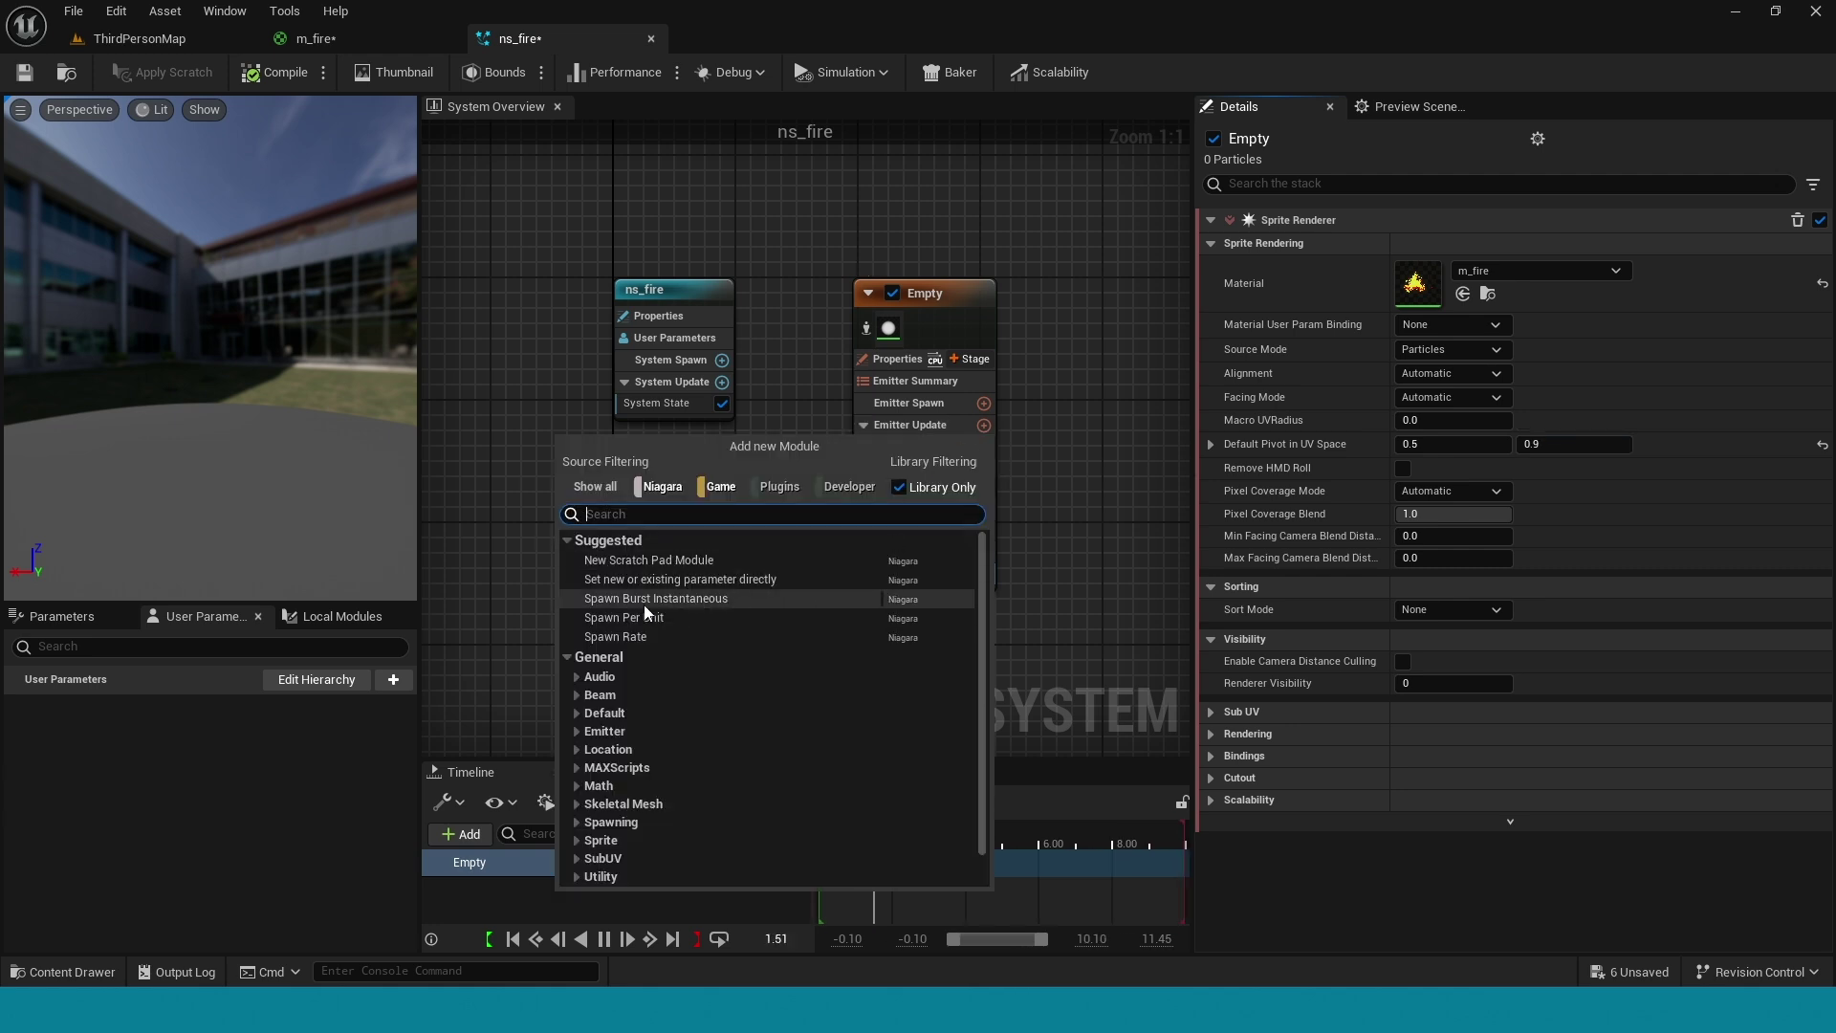
left_click(633, 636)
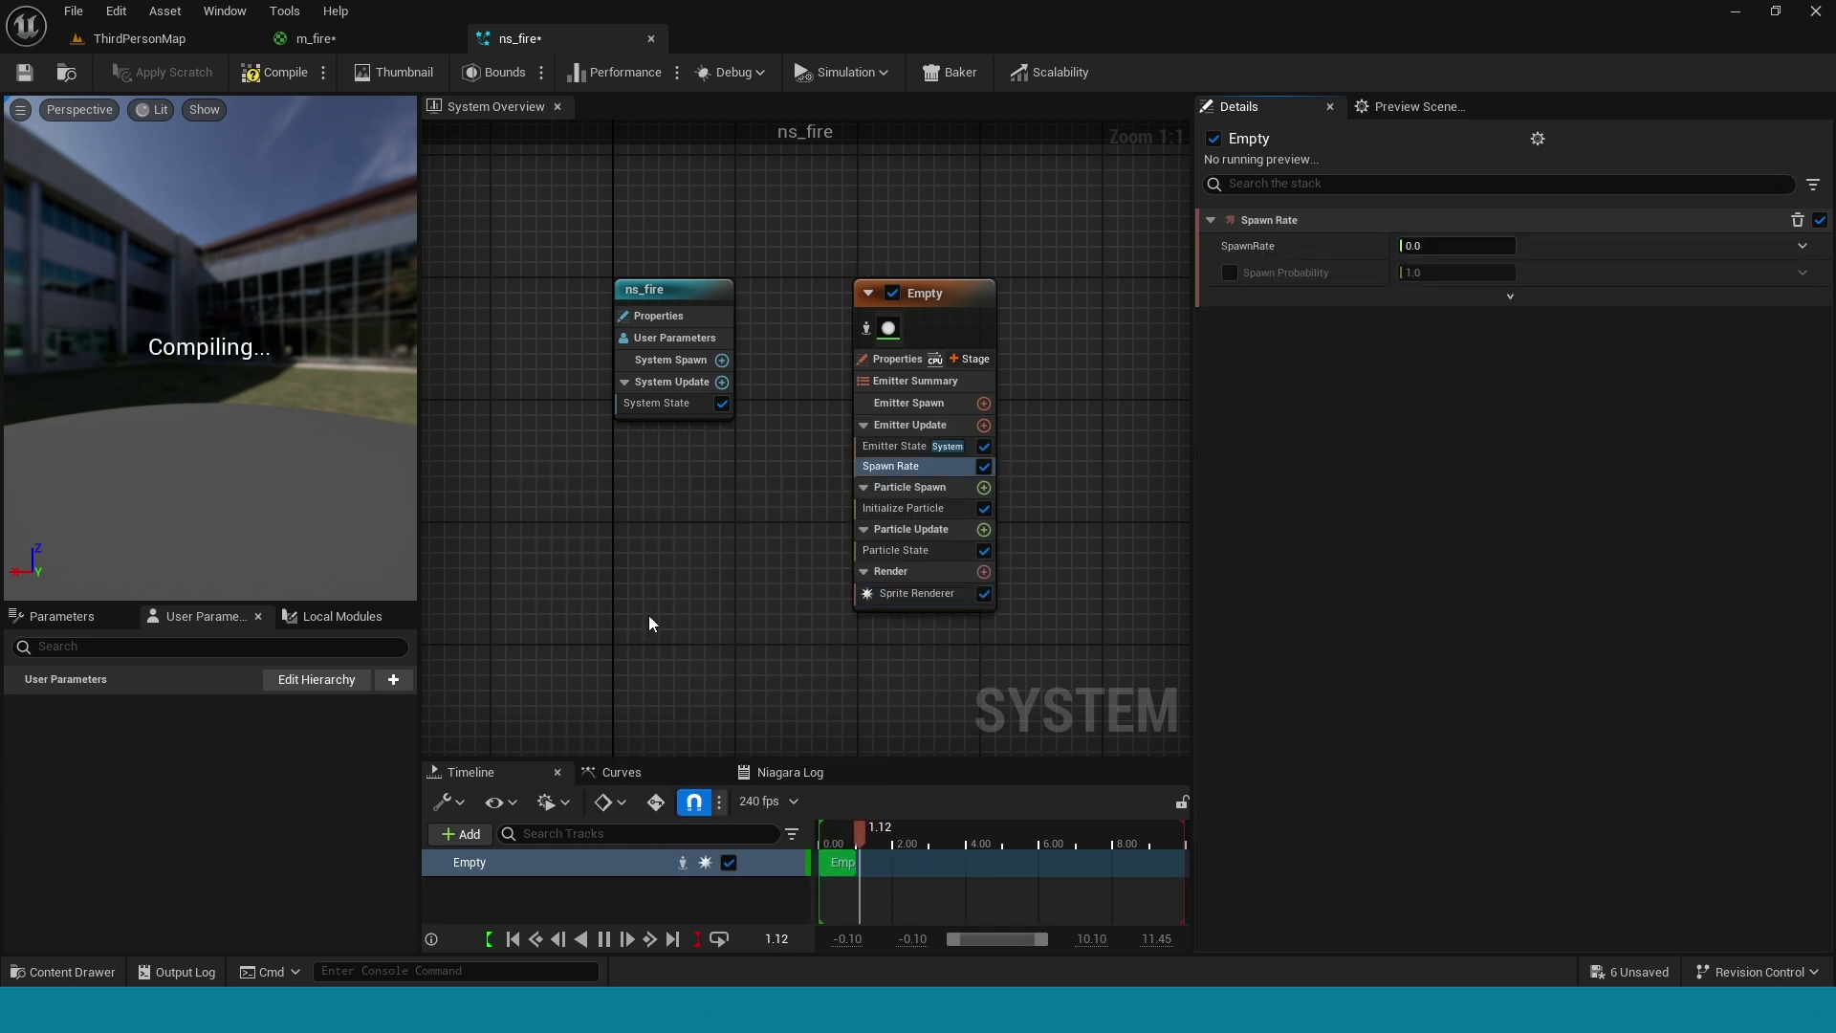
left_click(1440, 249)
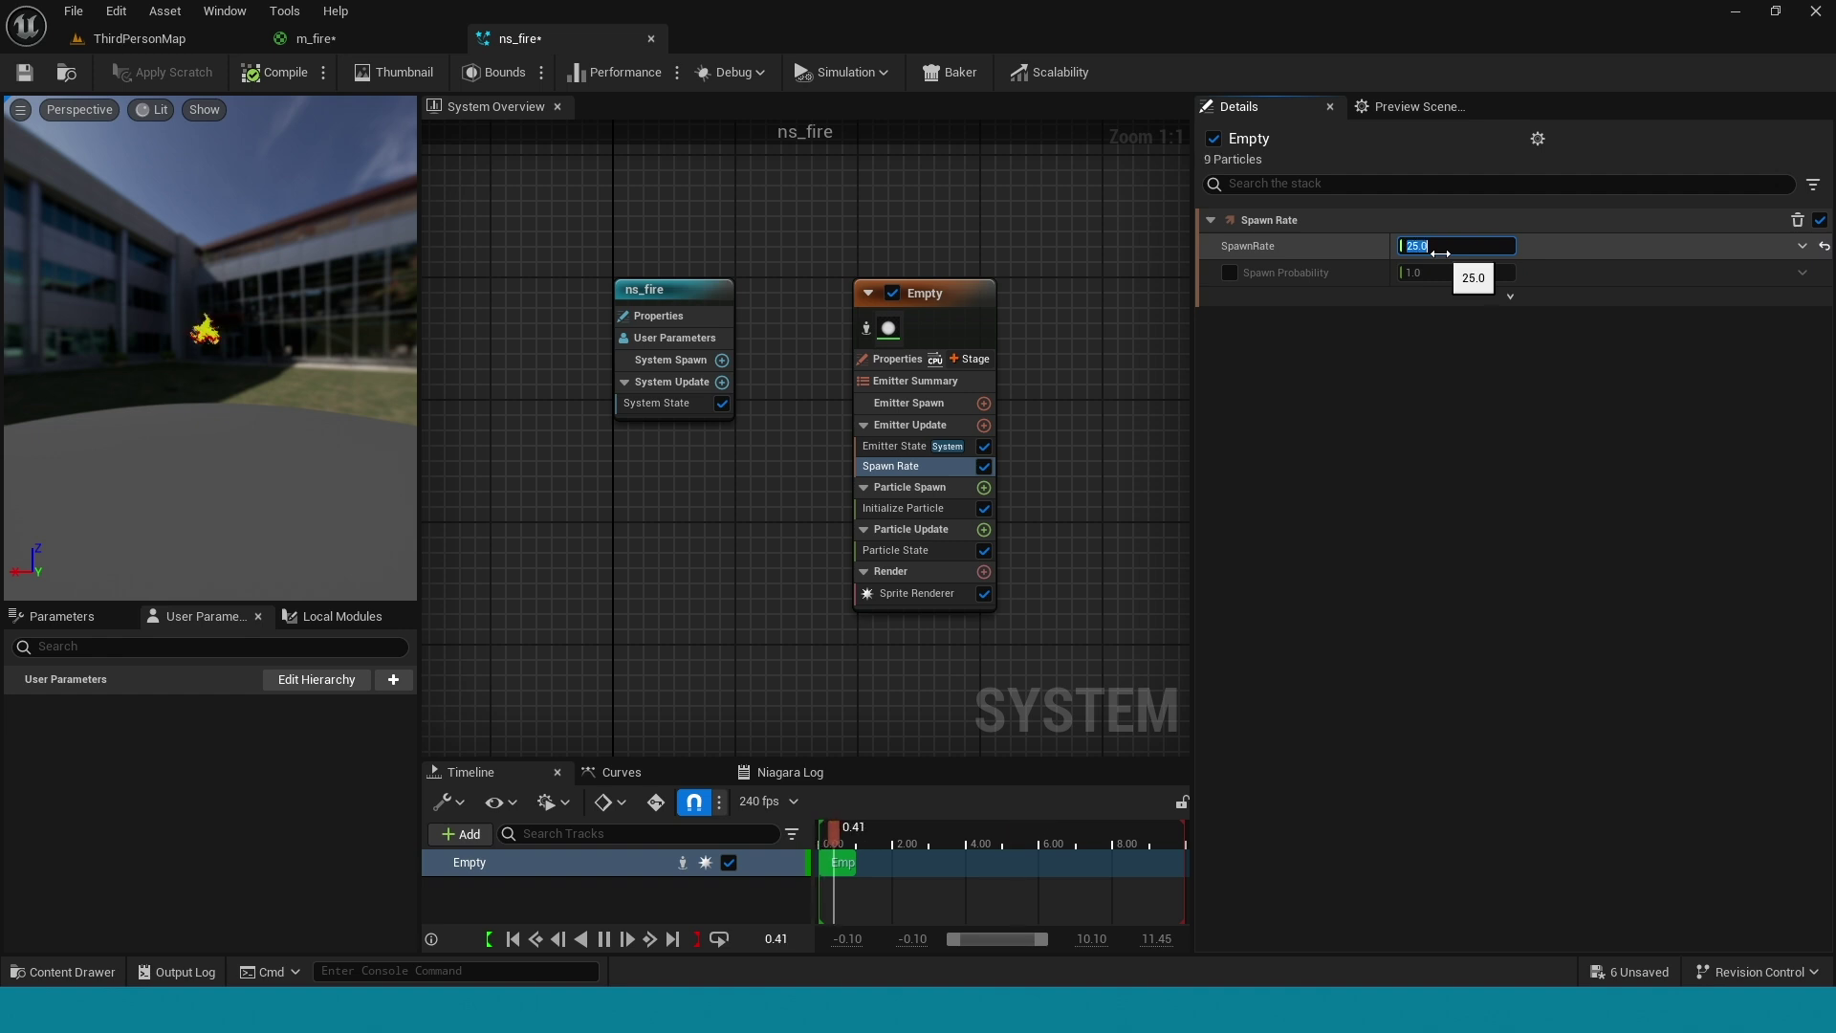
key("Return")
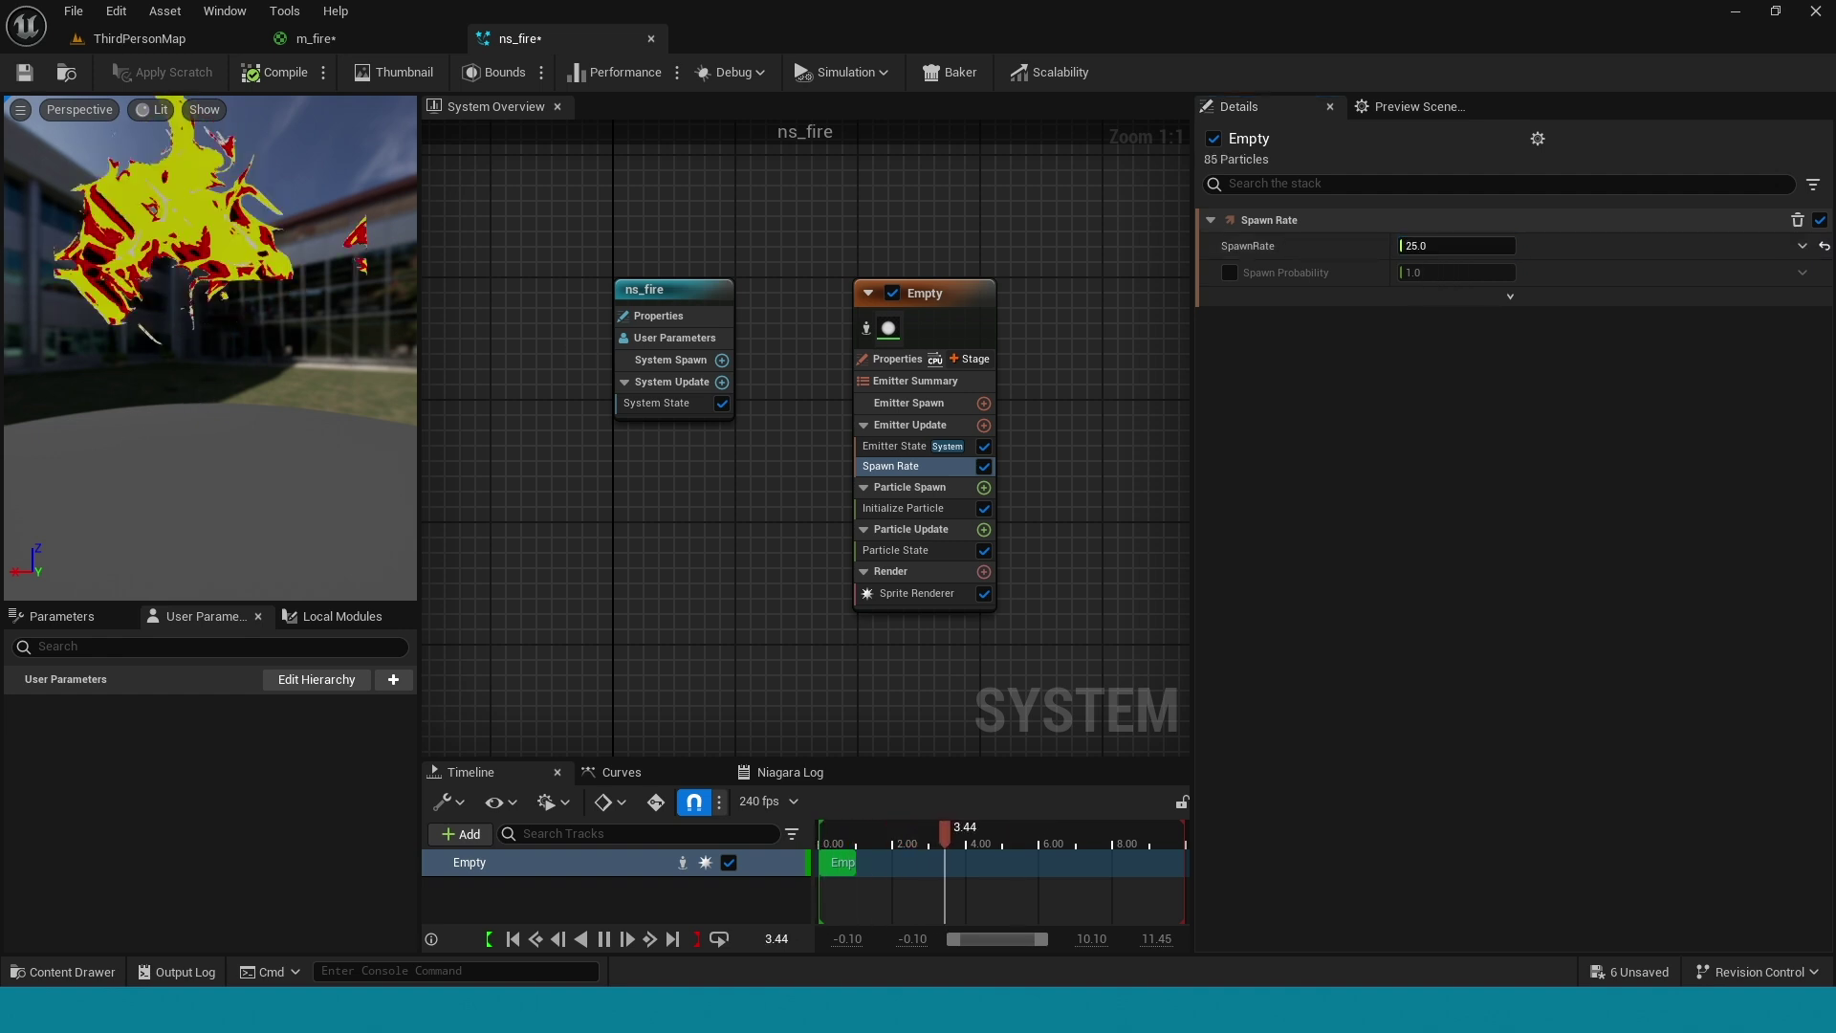
left_click_drag(220, 306, 266, 315)
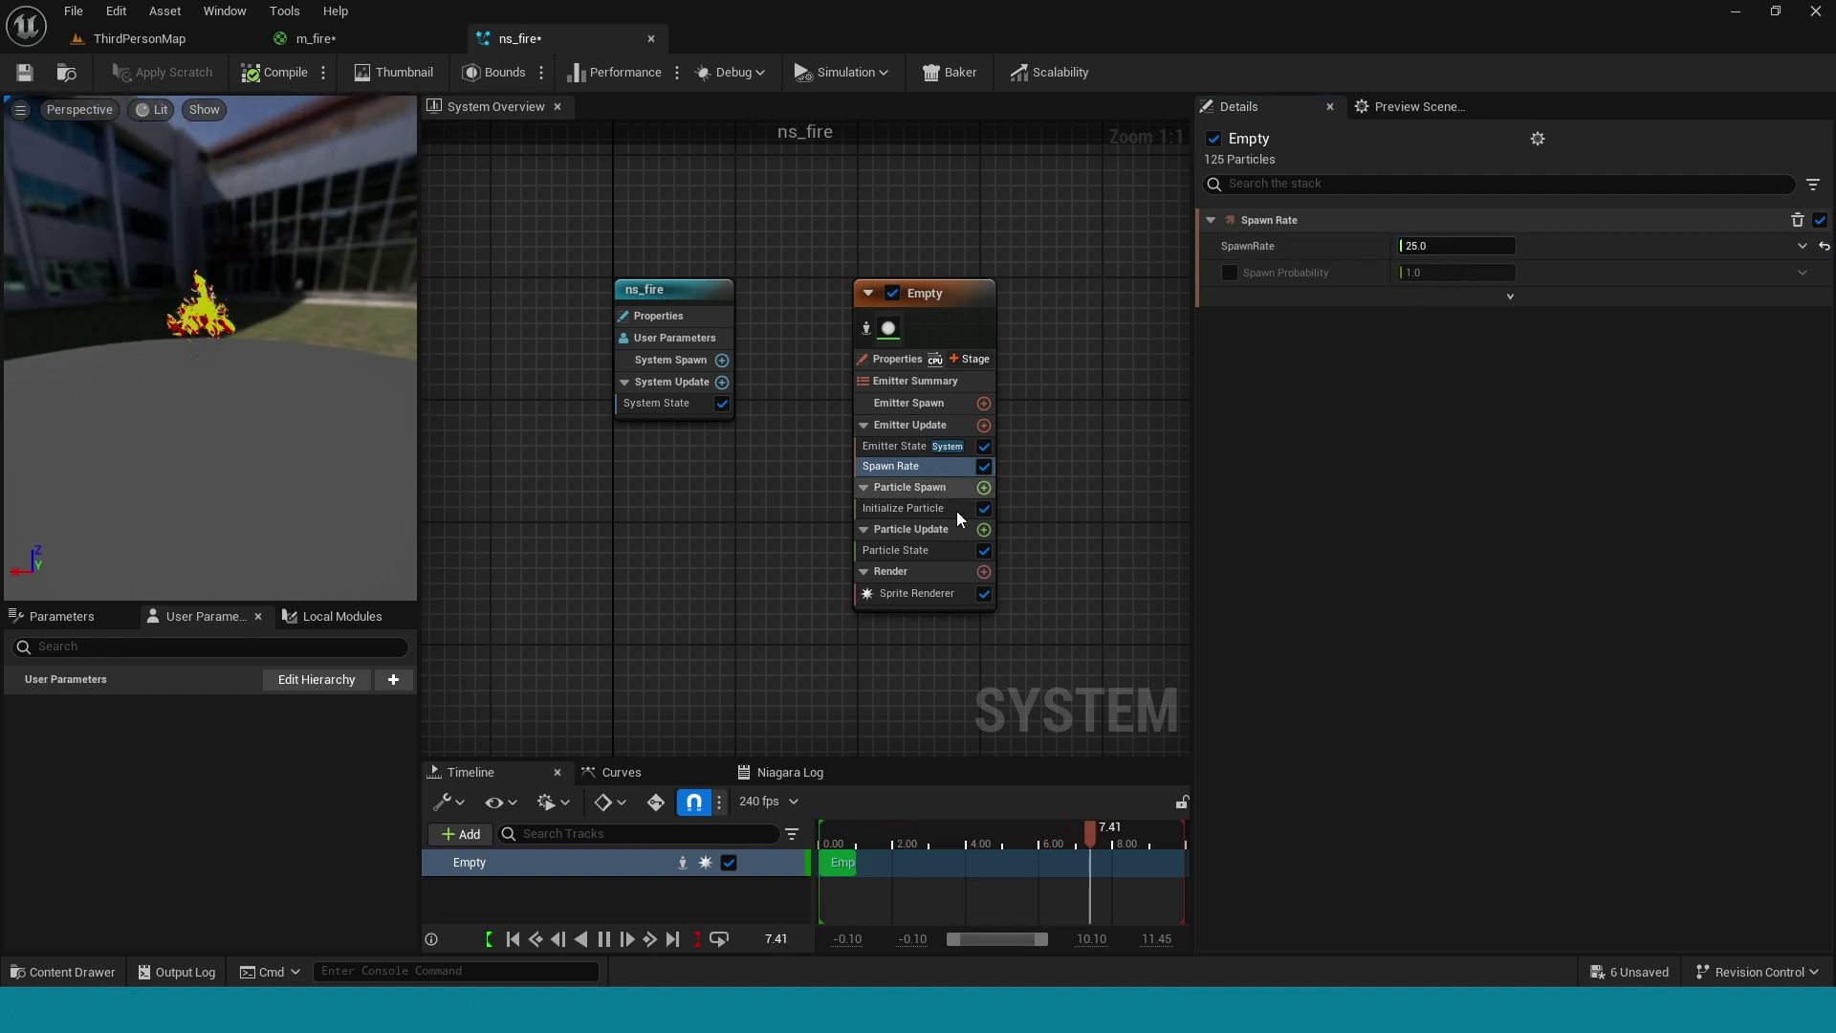
Add a Dynamic Material Parameters module to the emitter's Particle Update stage
left_click(984, 529)
type("dynamic")
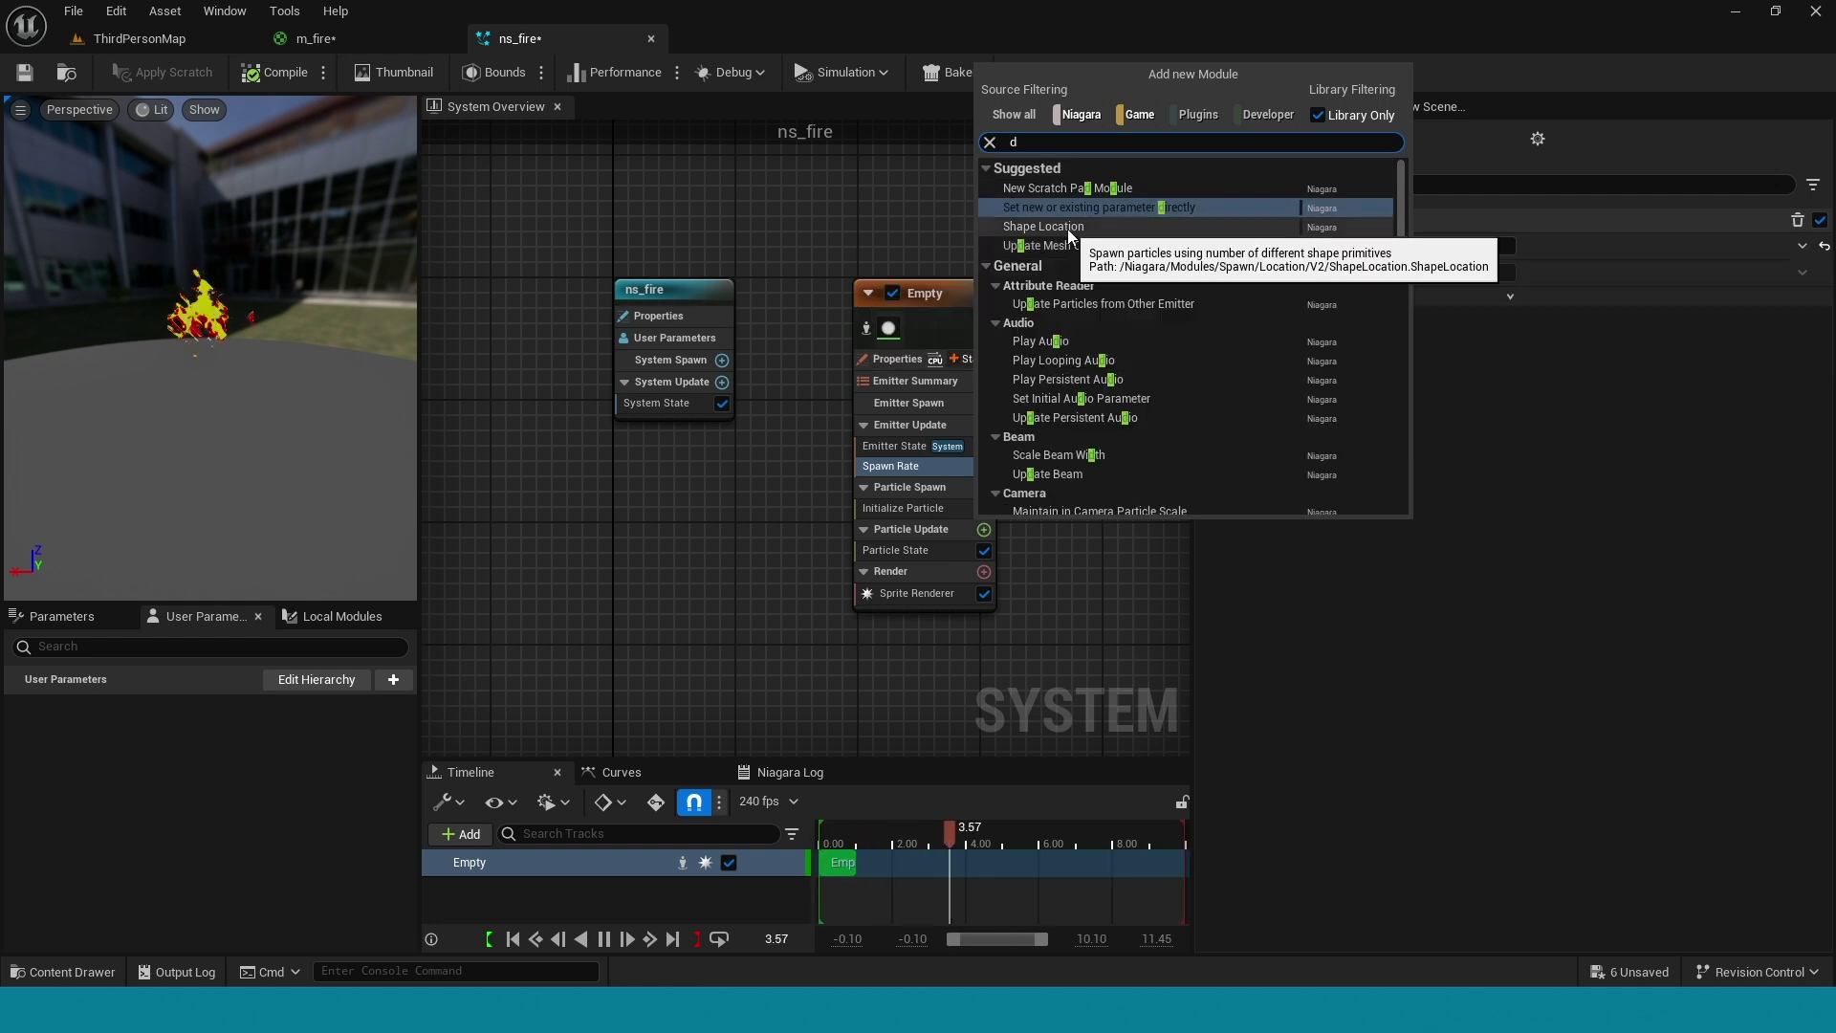
left_click(1068, 228)
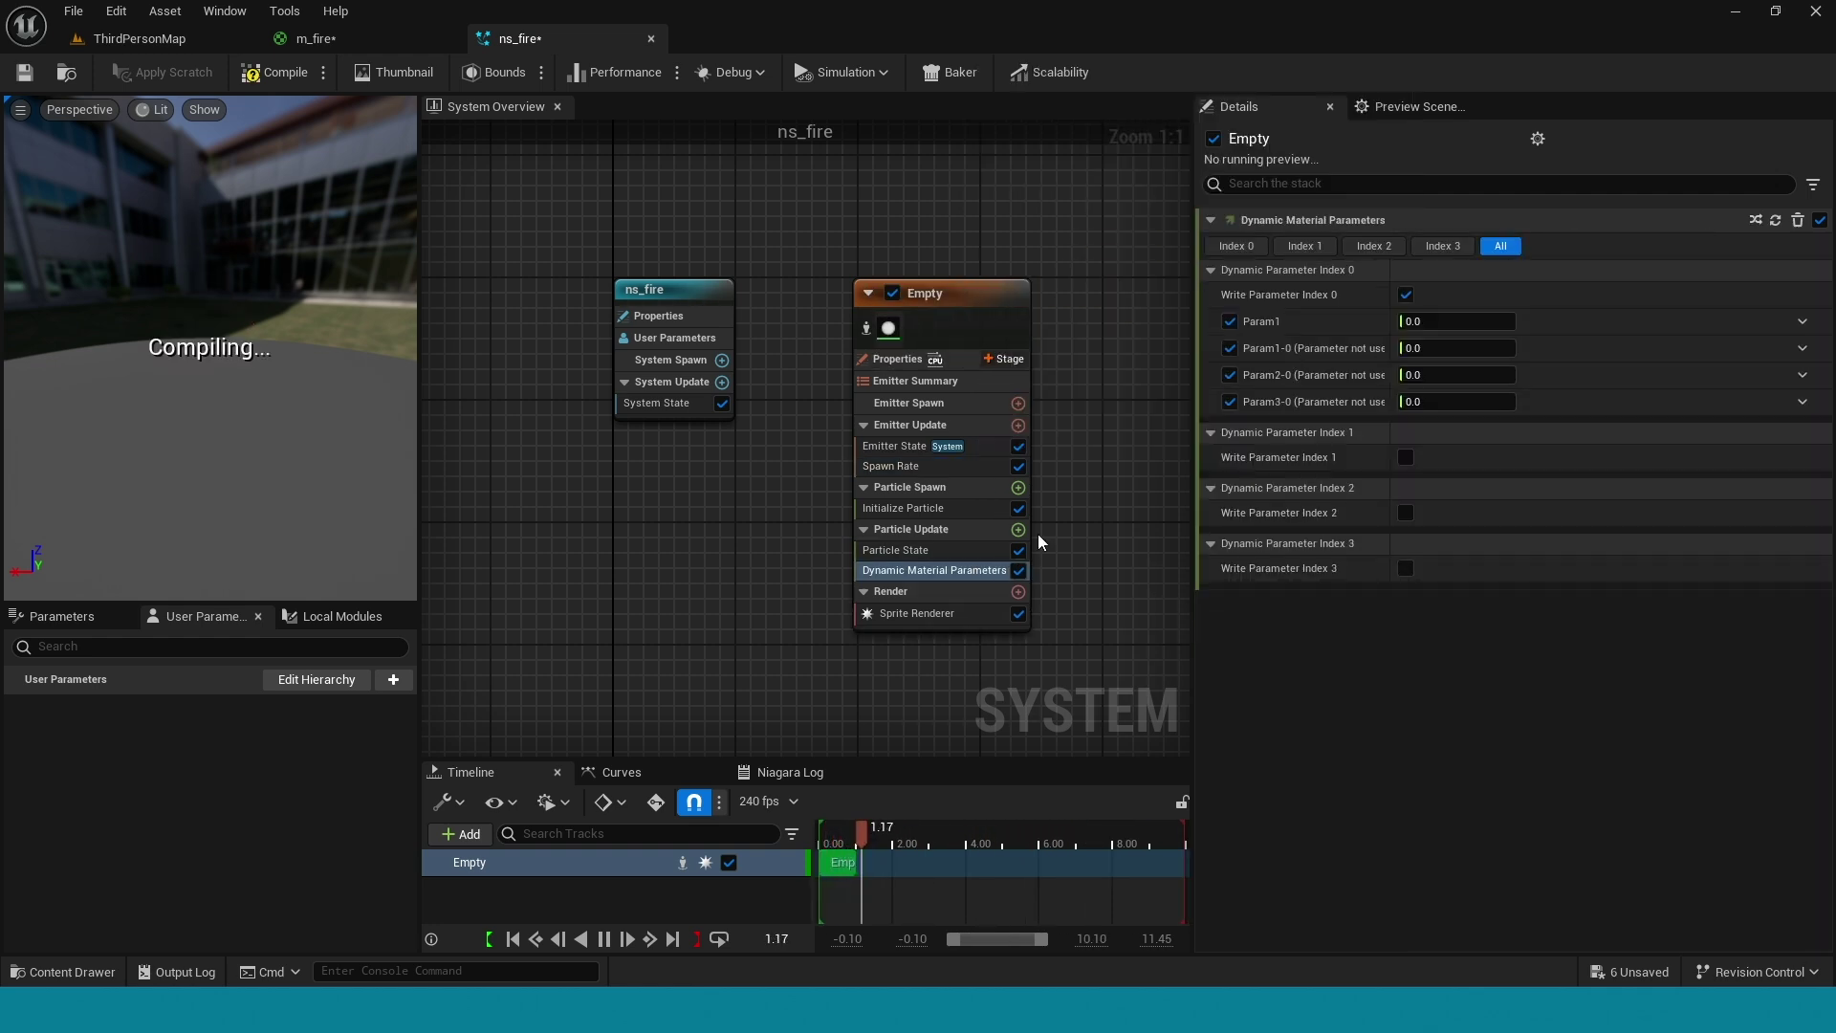
Drive Param1 of Dynamic Material Parameters with Float from Curve and set the curve's start and end keys to -1
left_click(1802, 325)
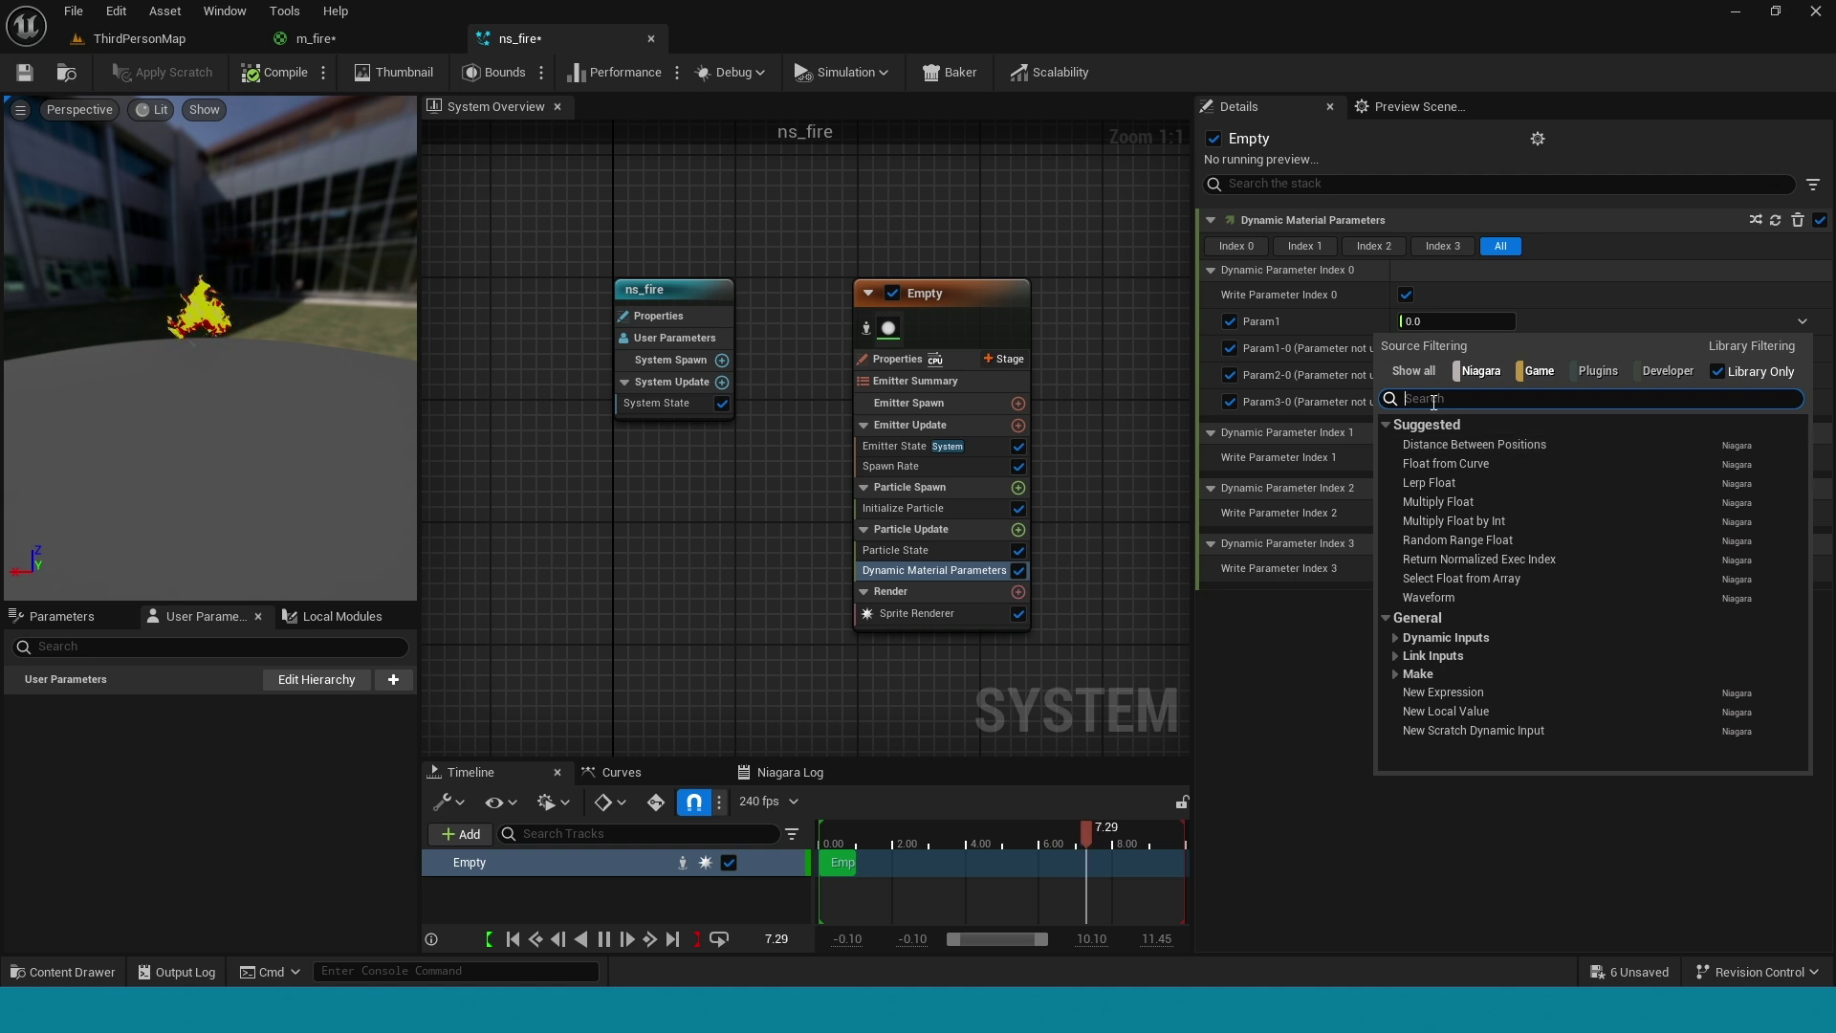
left_click(1451, 464)
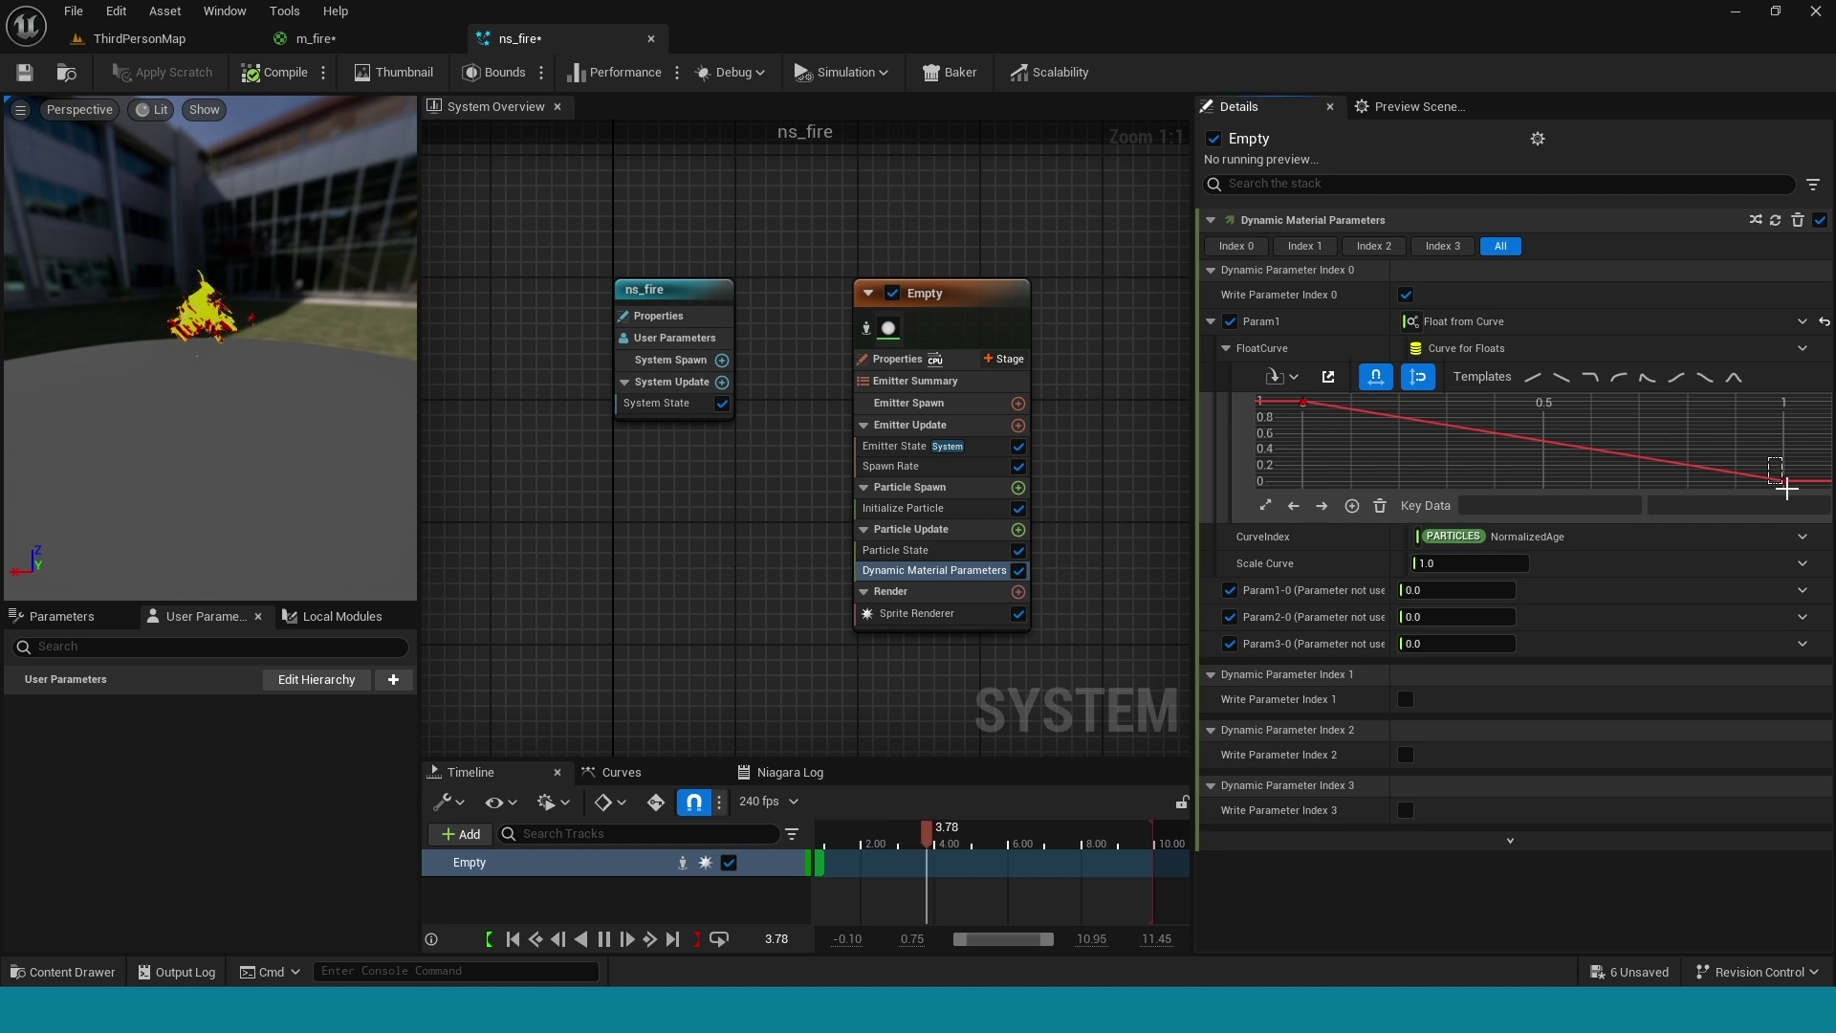
left_click_drag(1787, 488, 1795, 500)
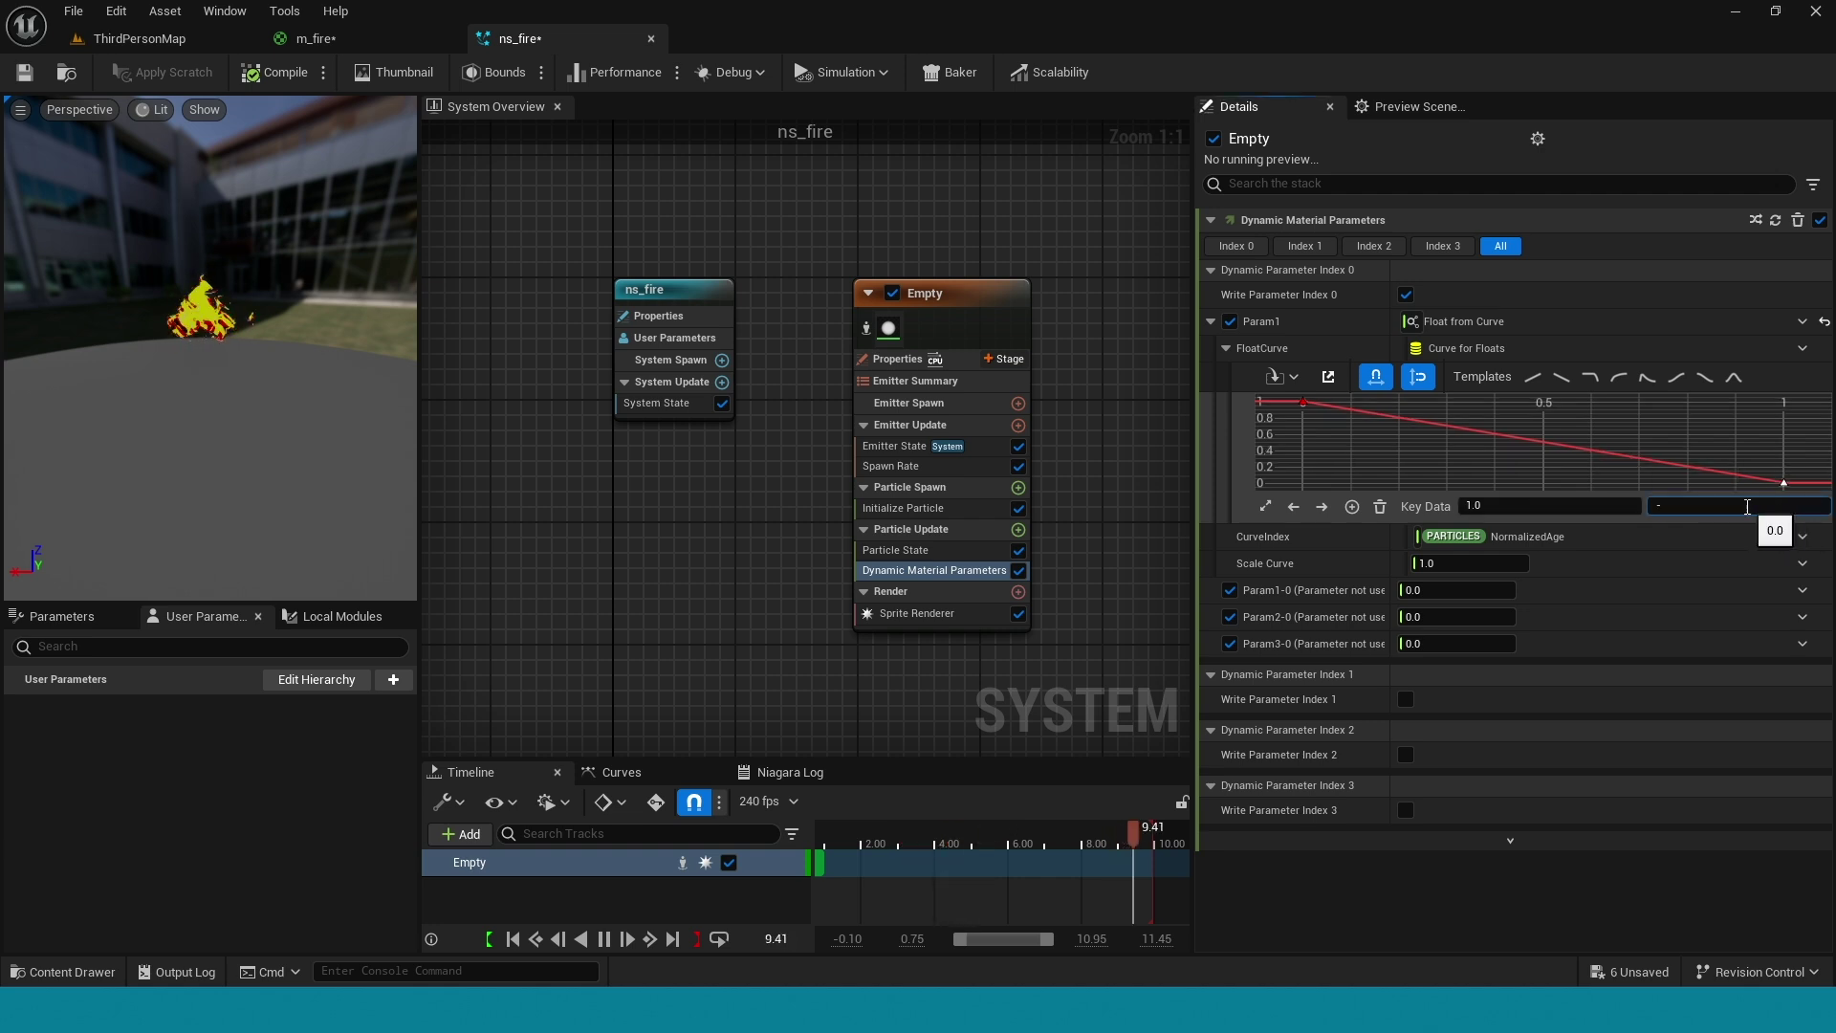
type("1")
key("Return")
left_click(1303, 402)
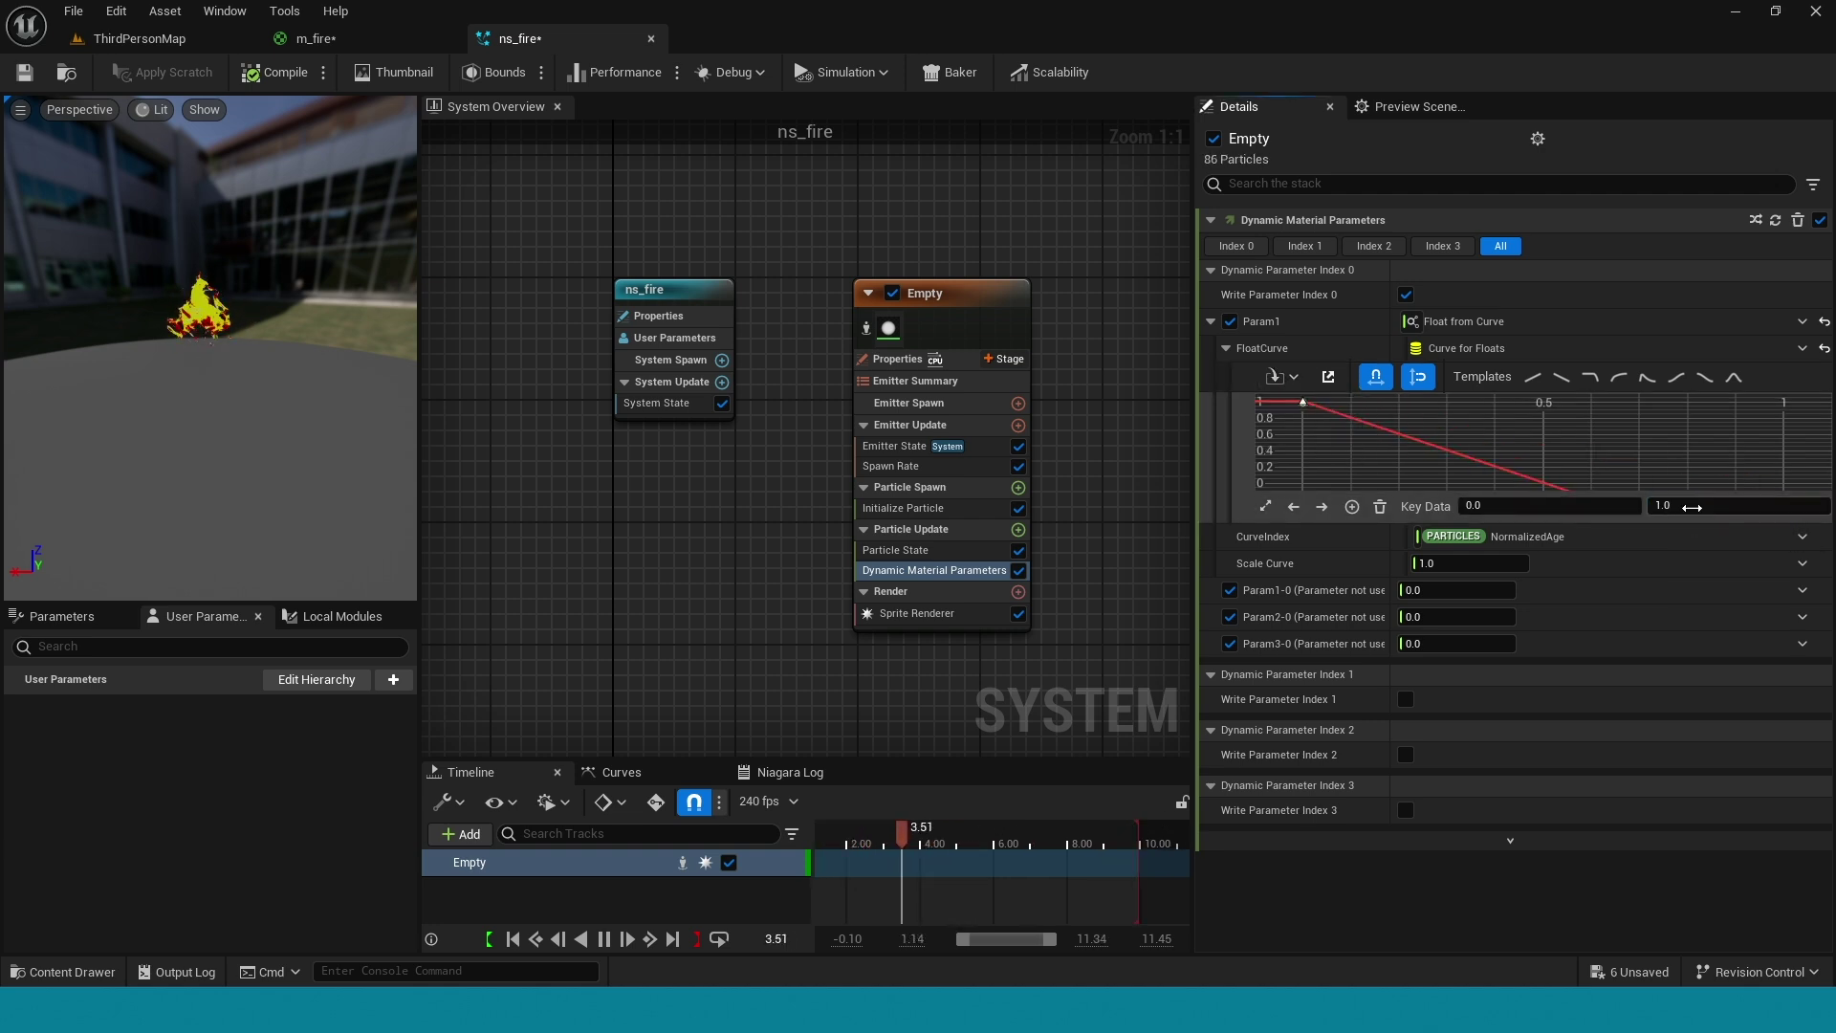
type("-1")
key("Return")
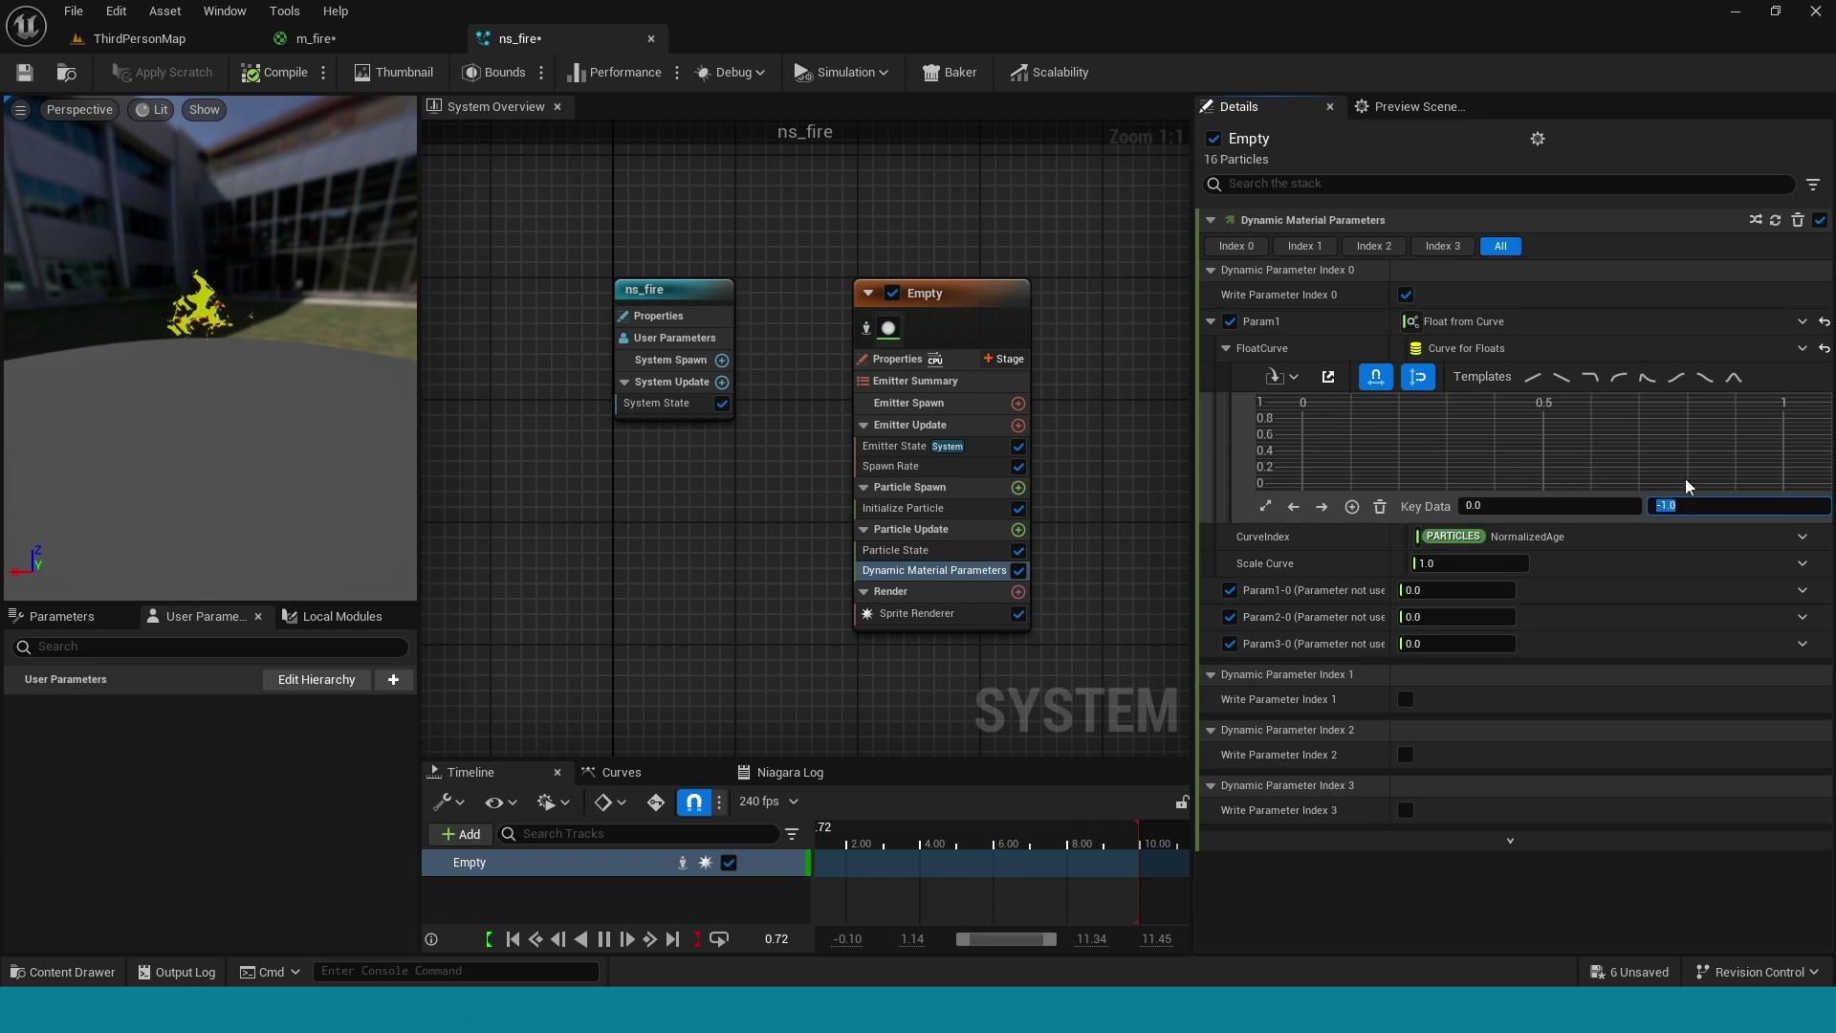
Add a key to the Param1 curve at 0.2 with a value of 0.4
right_click(1387, 446)
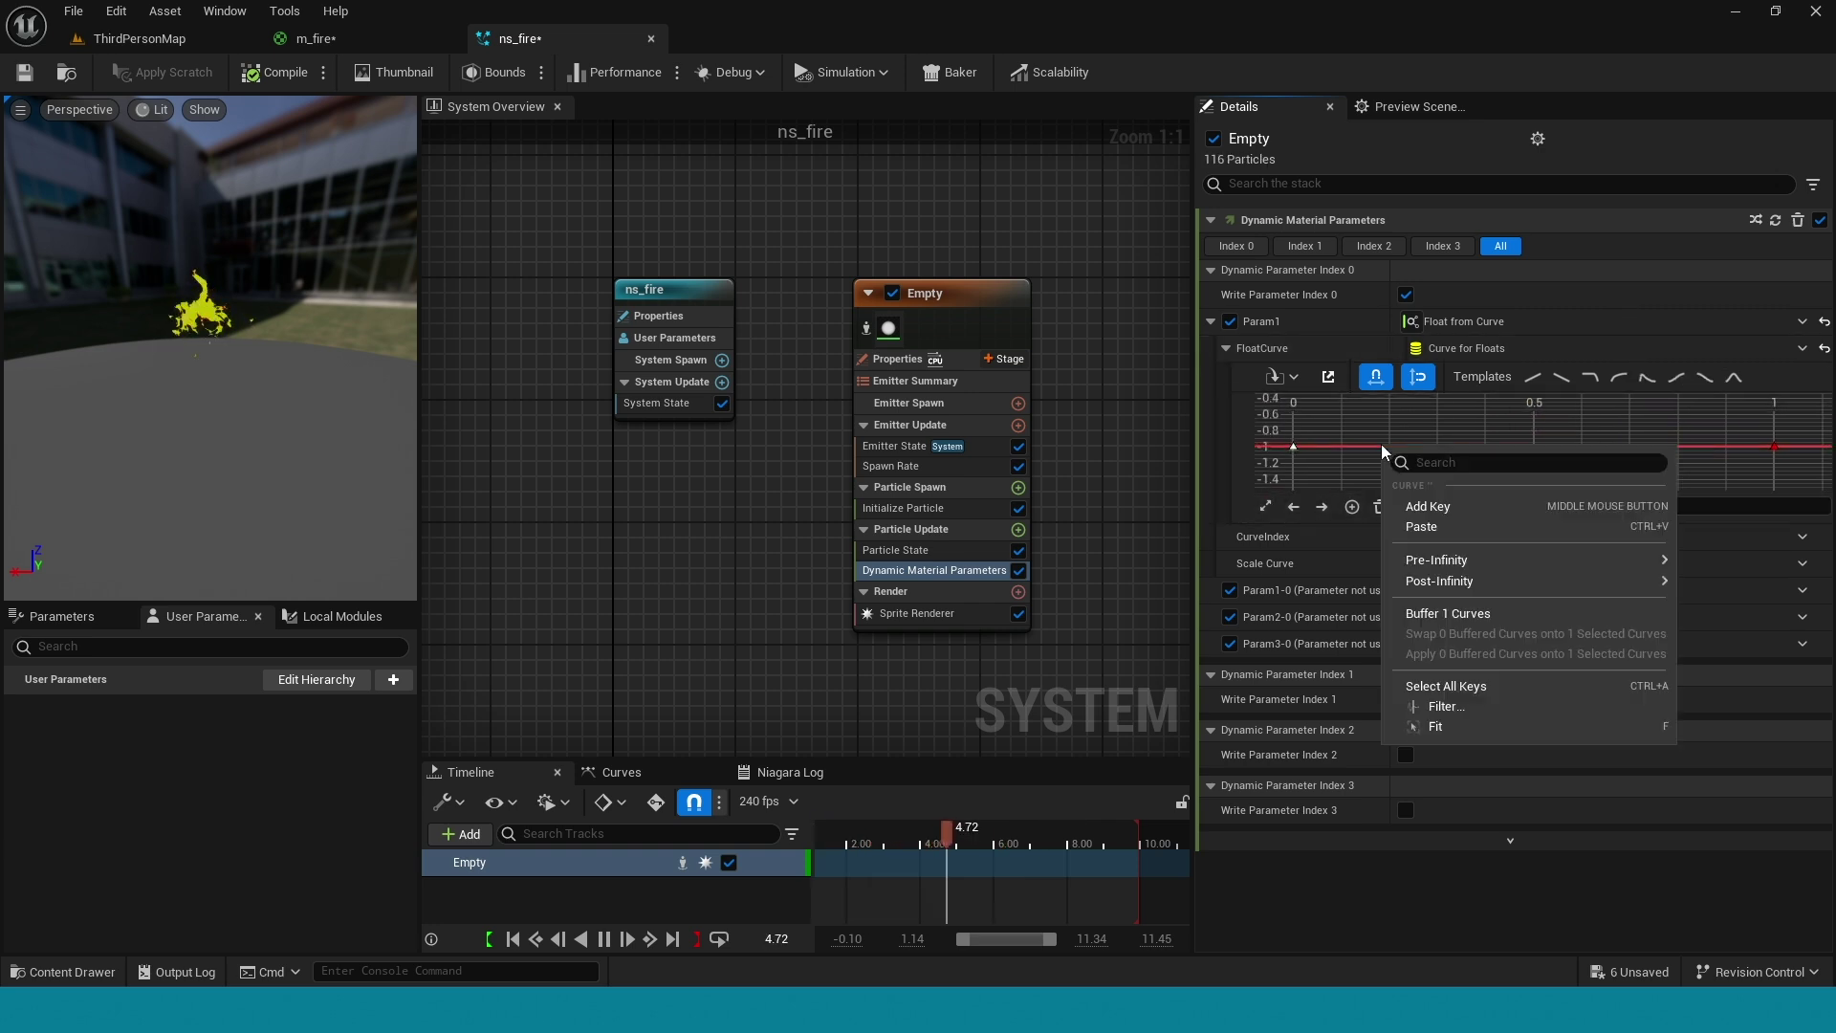
left_click(1492, 501)
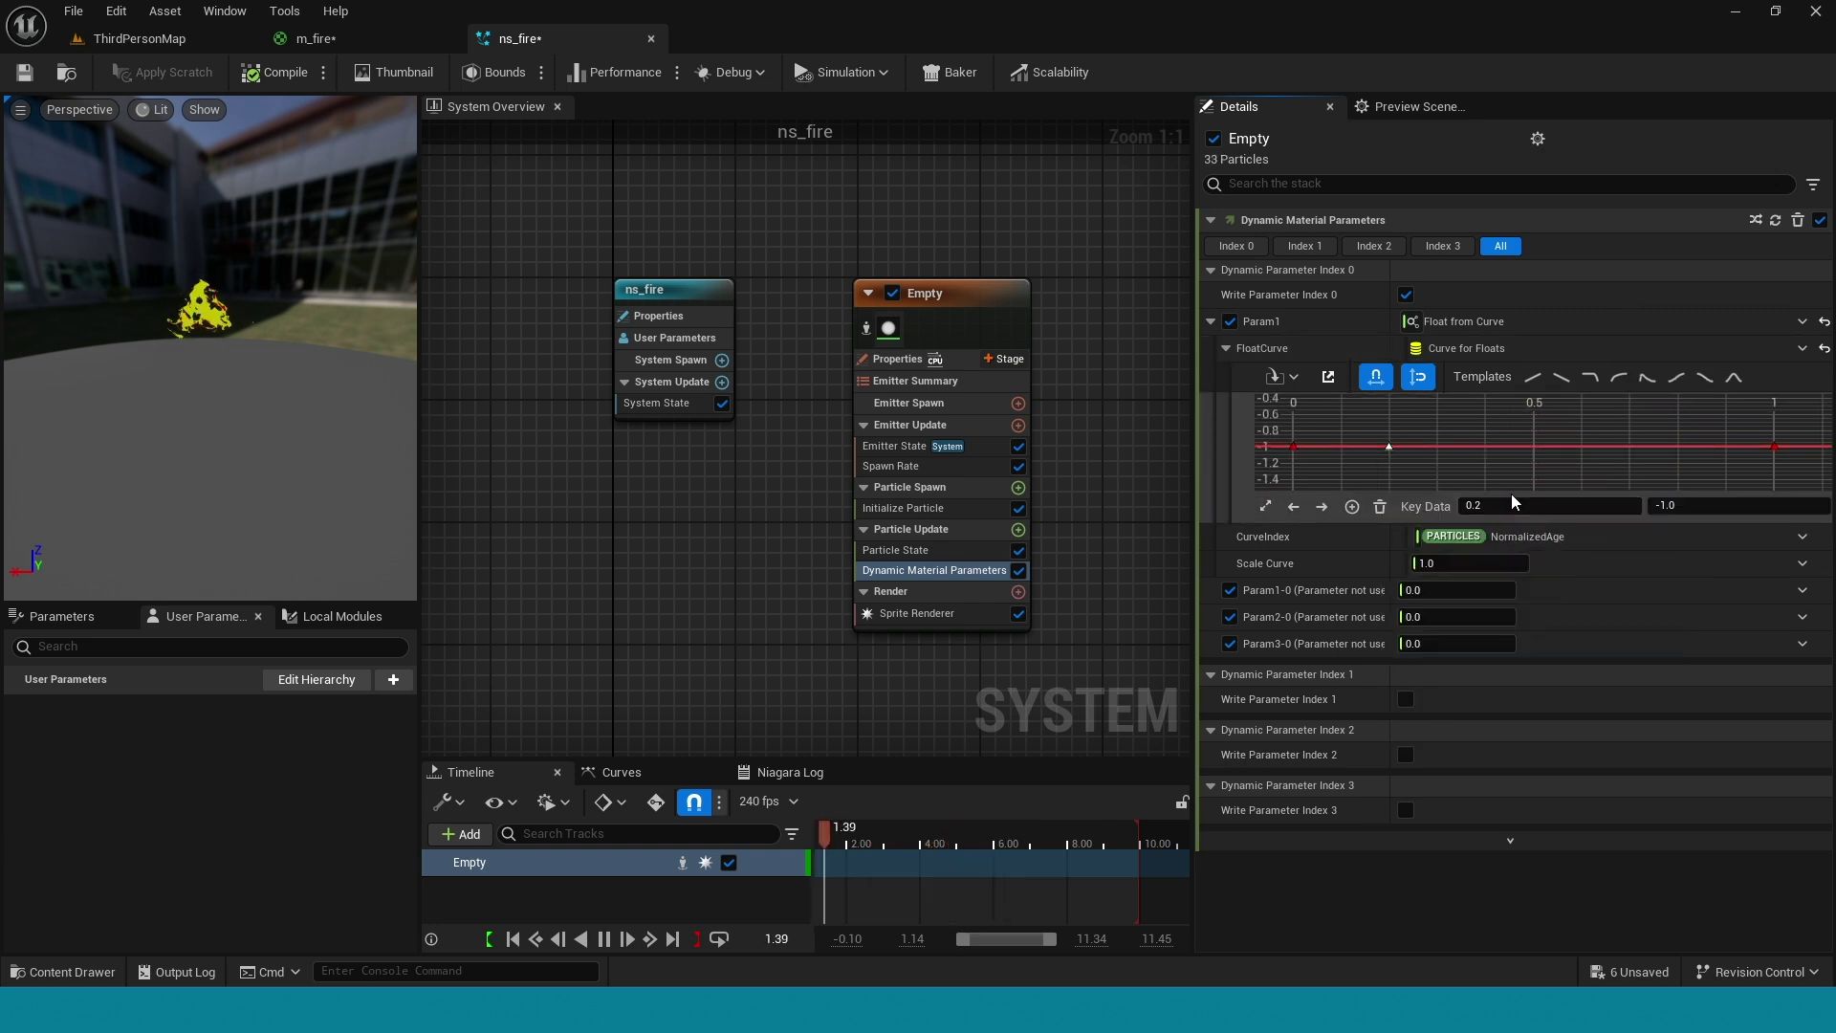
left_click(1689, 506)
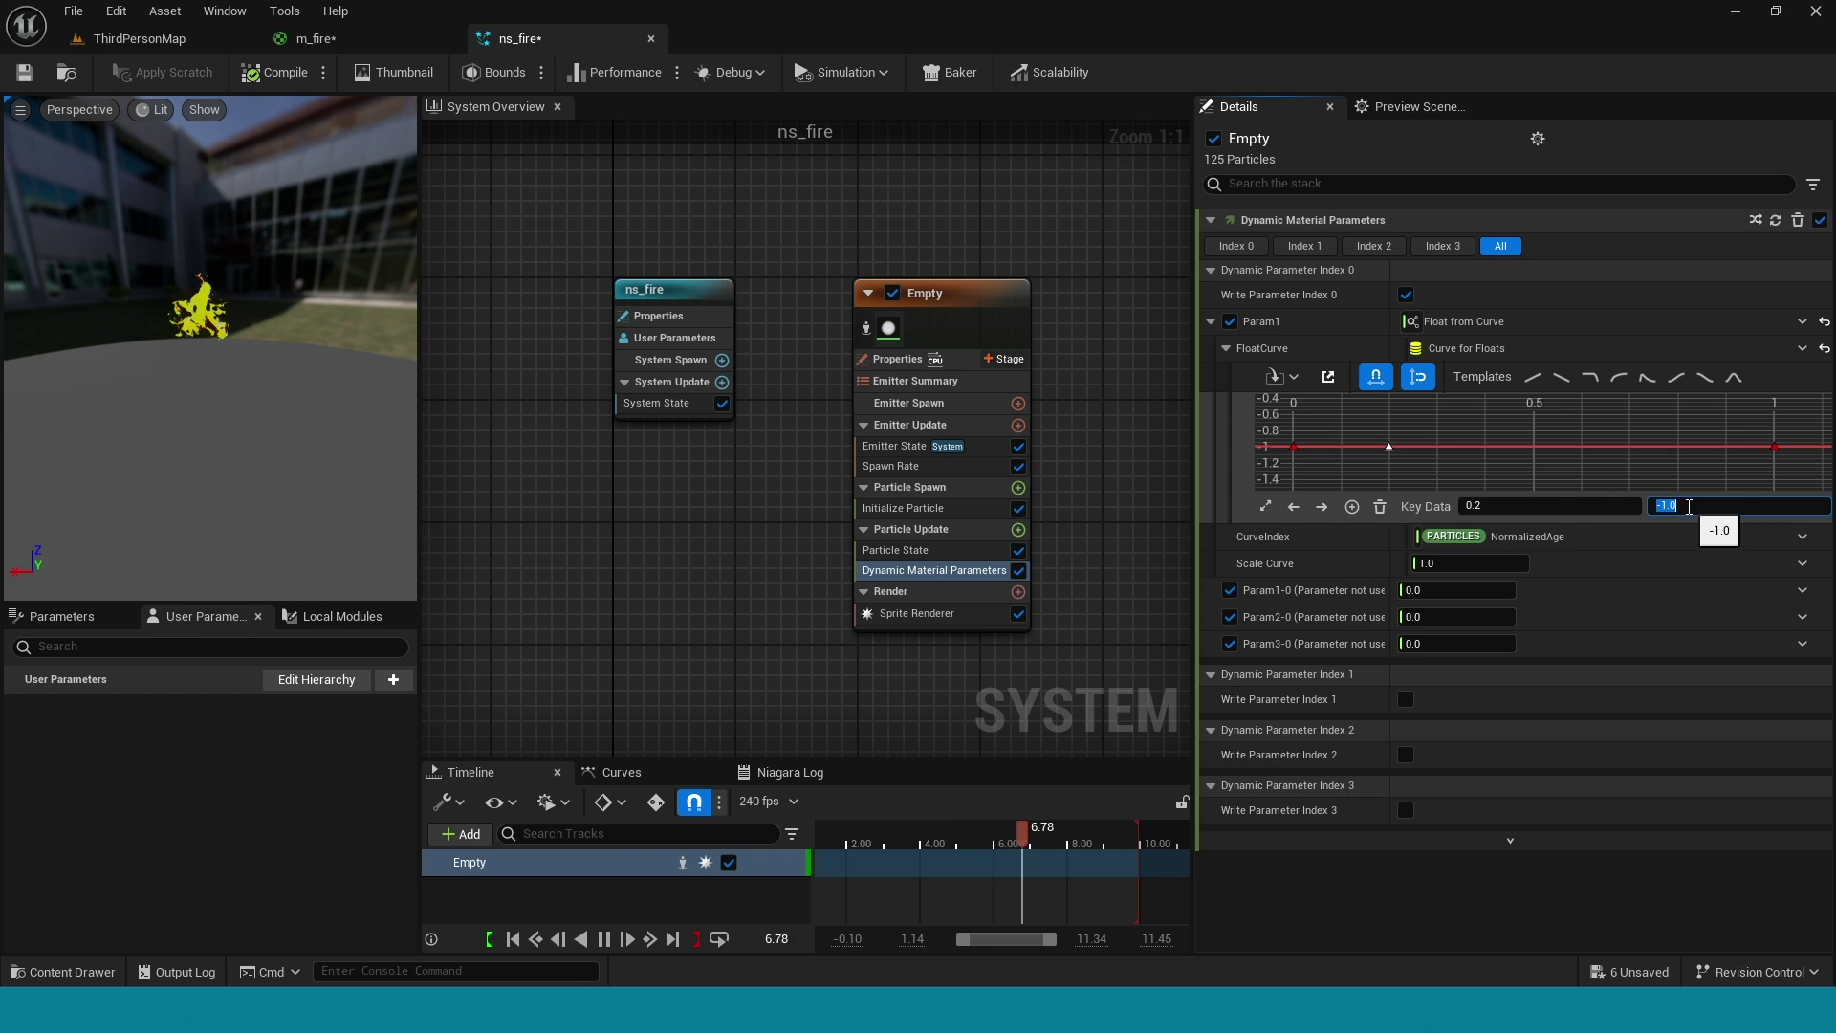
type("0.4")
key("Return")
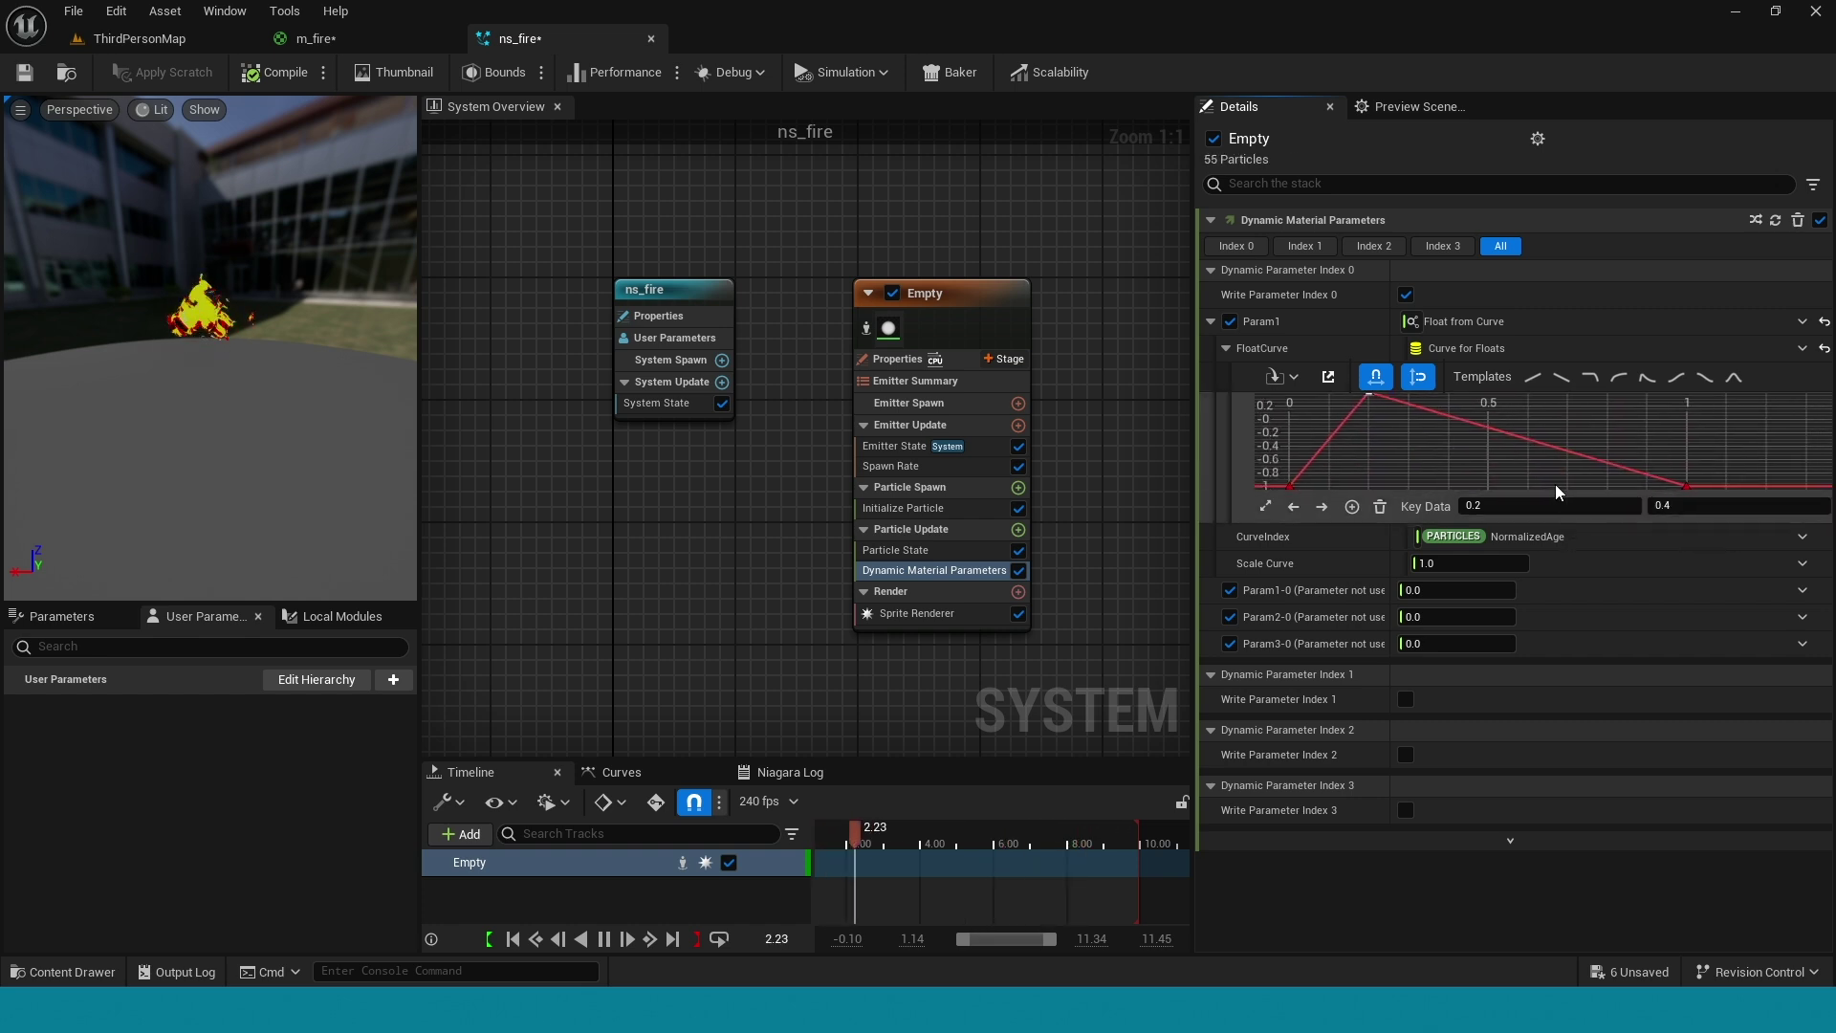
Add a Shape Location module to the emitter's Particle Spawn stage and set its Shape Primitive to Cylinder
left_click(1018, 488)
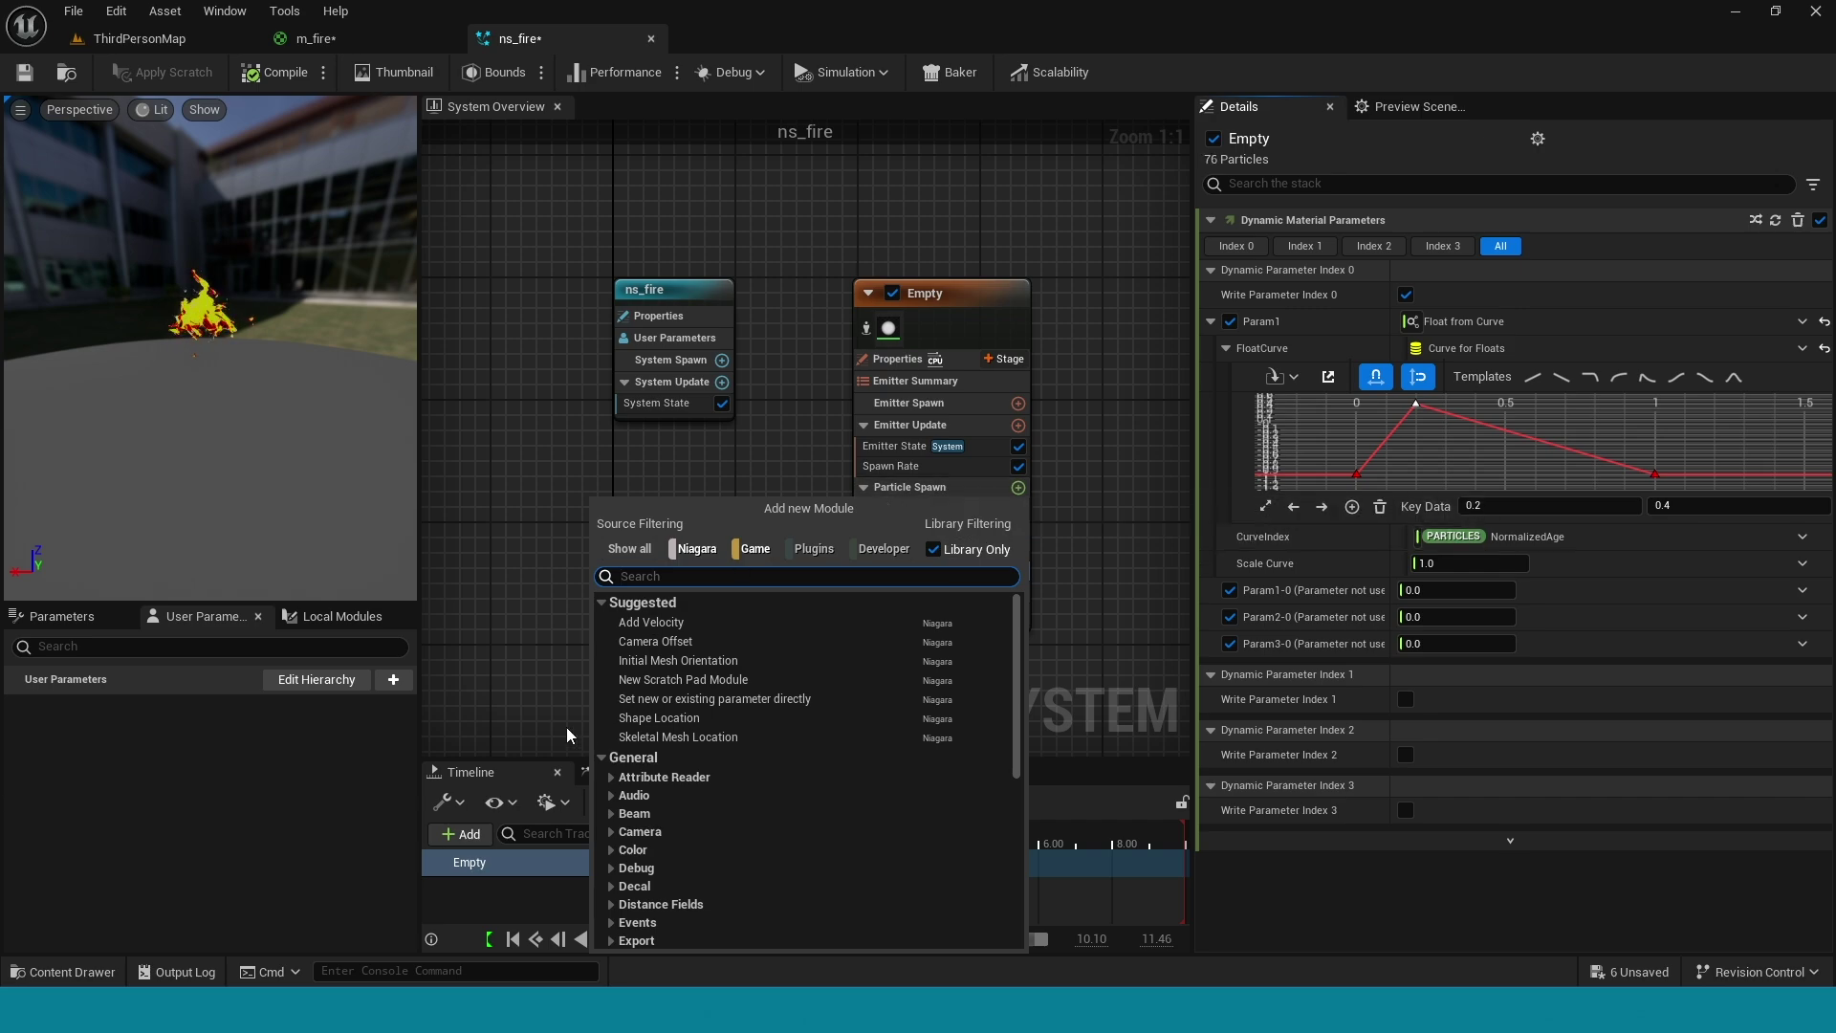
left_click(673, 717)
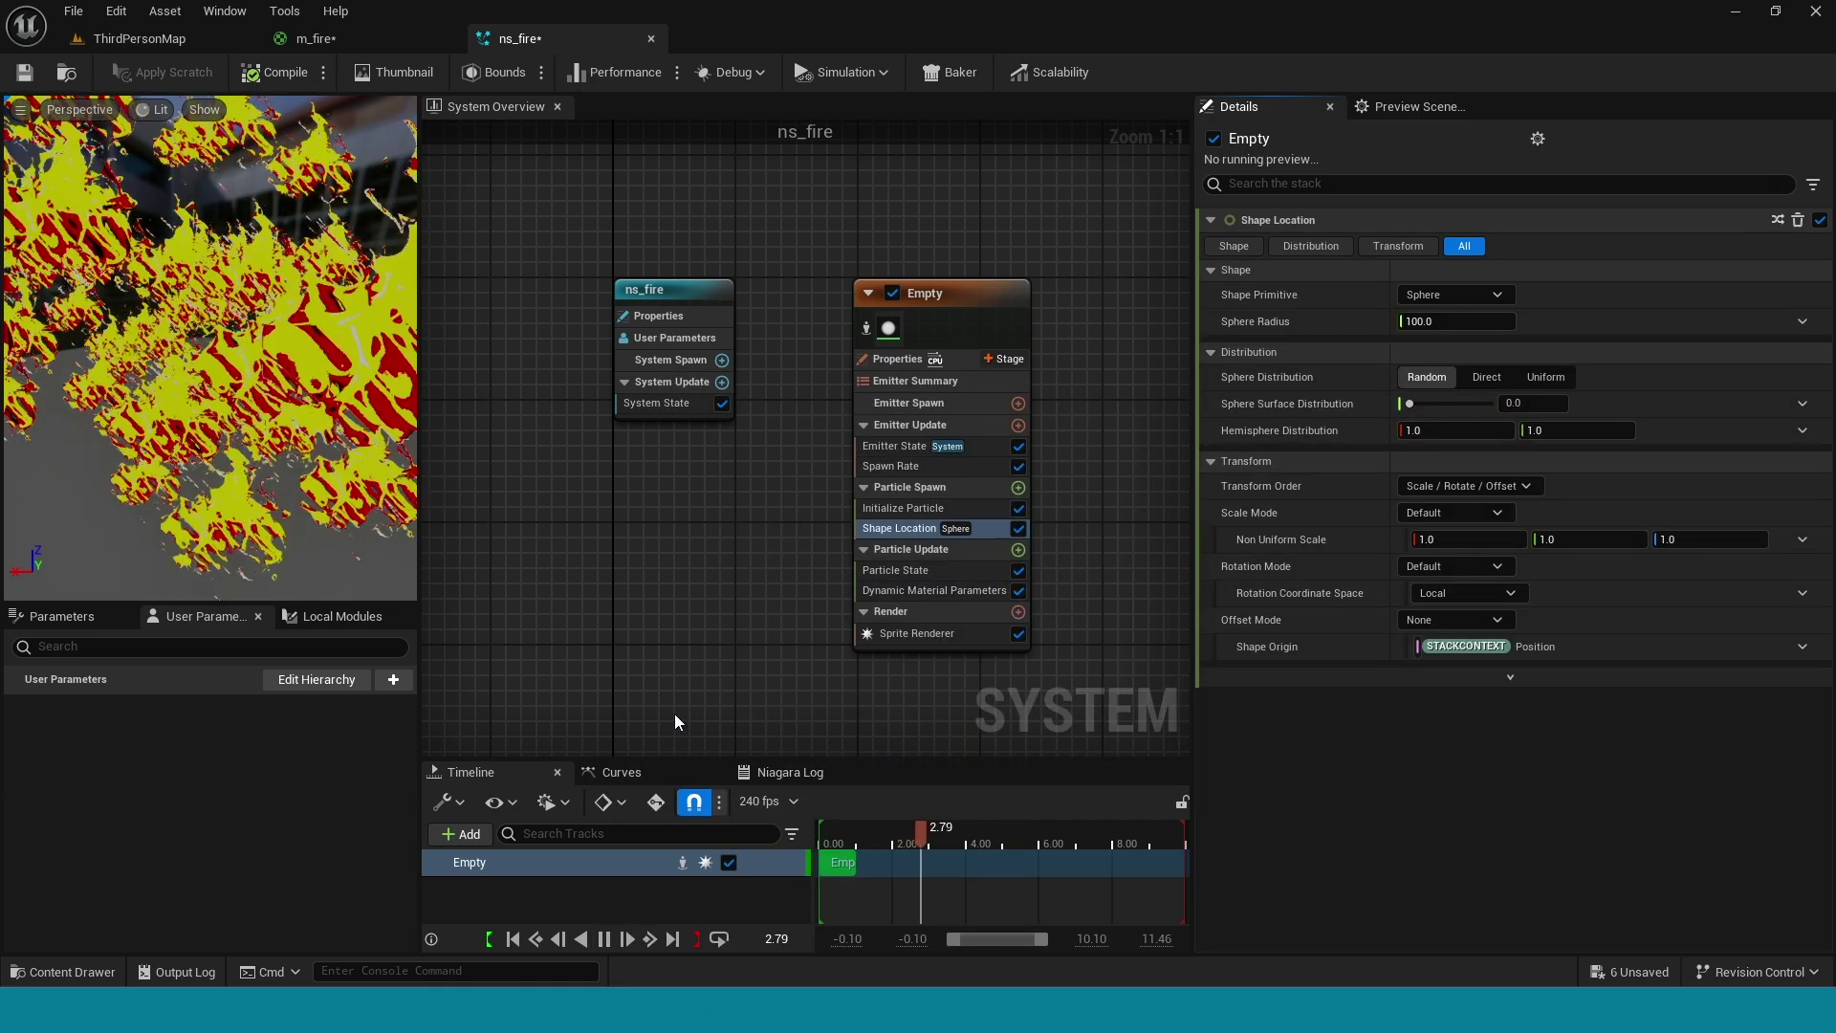
left_click(1466, 294)
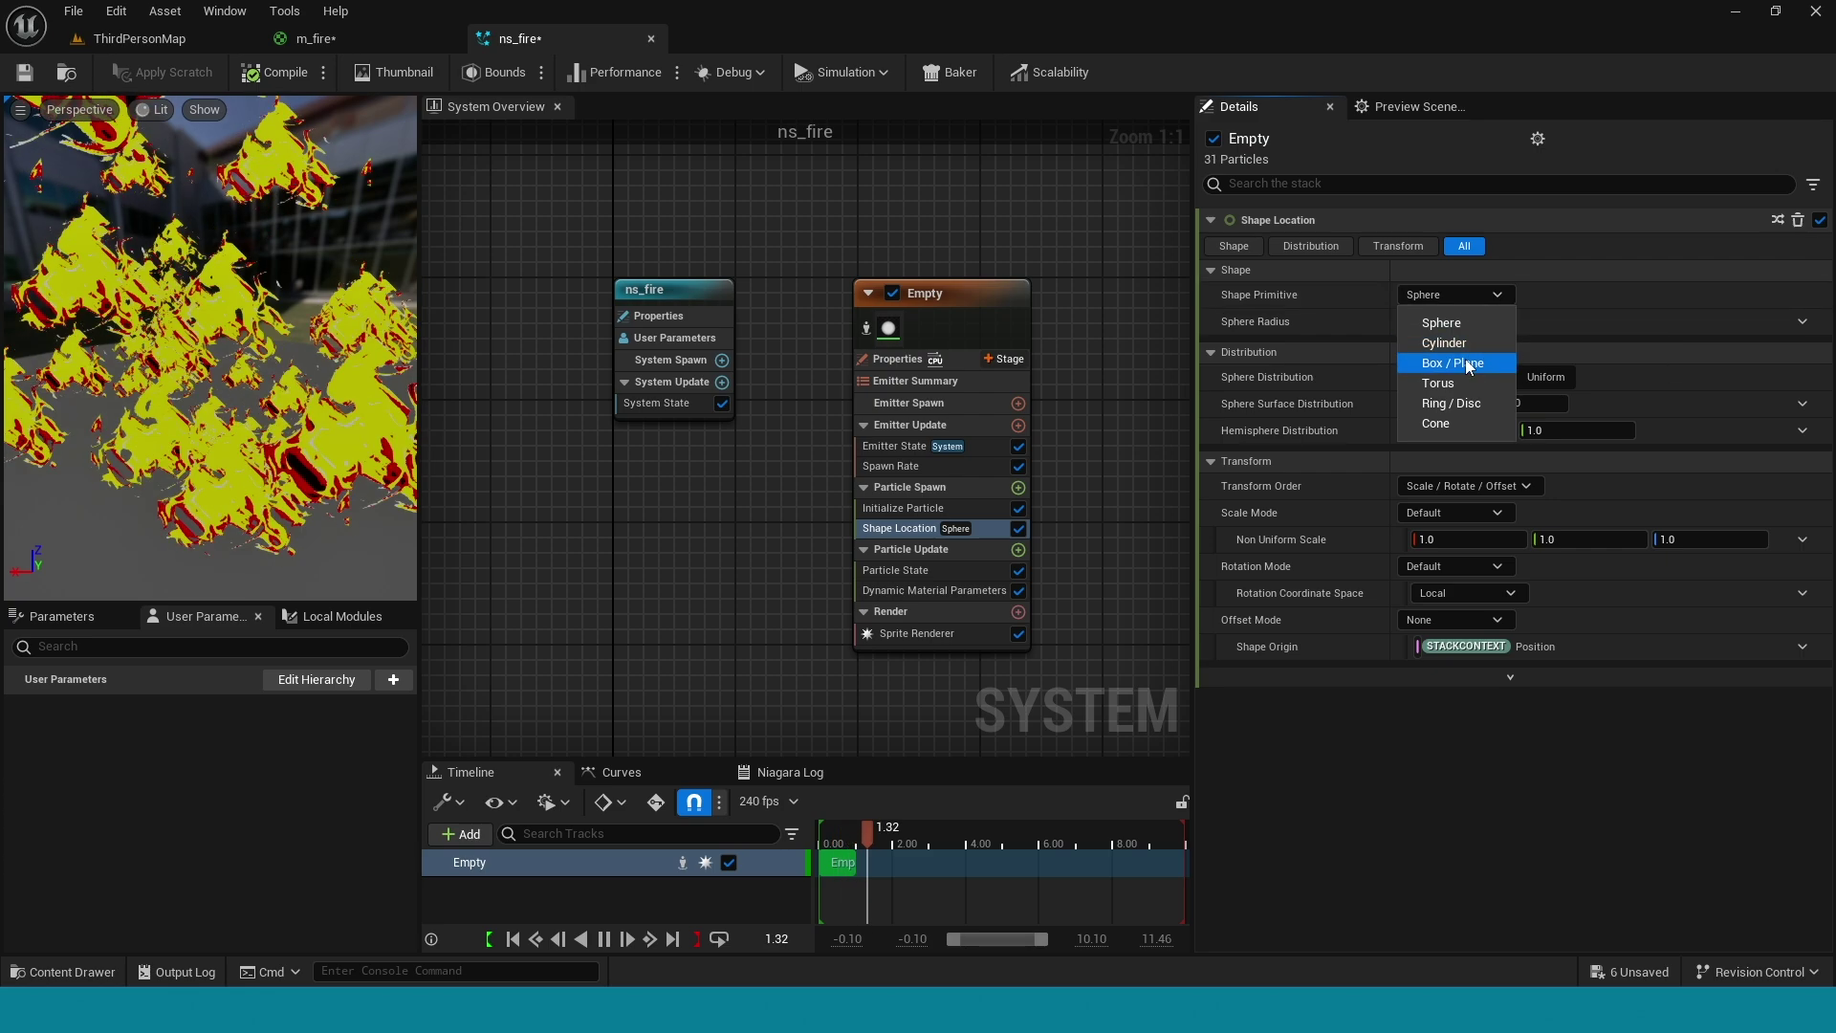
key("Escape")
Set the Shape Location's Cylinder Height to 1 and Cylinder Radius to 45, and check the fire in the preview
left_click(1465, 322)
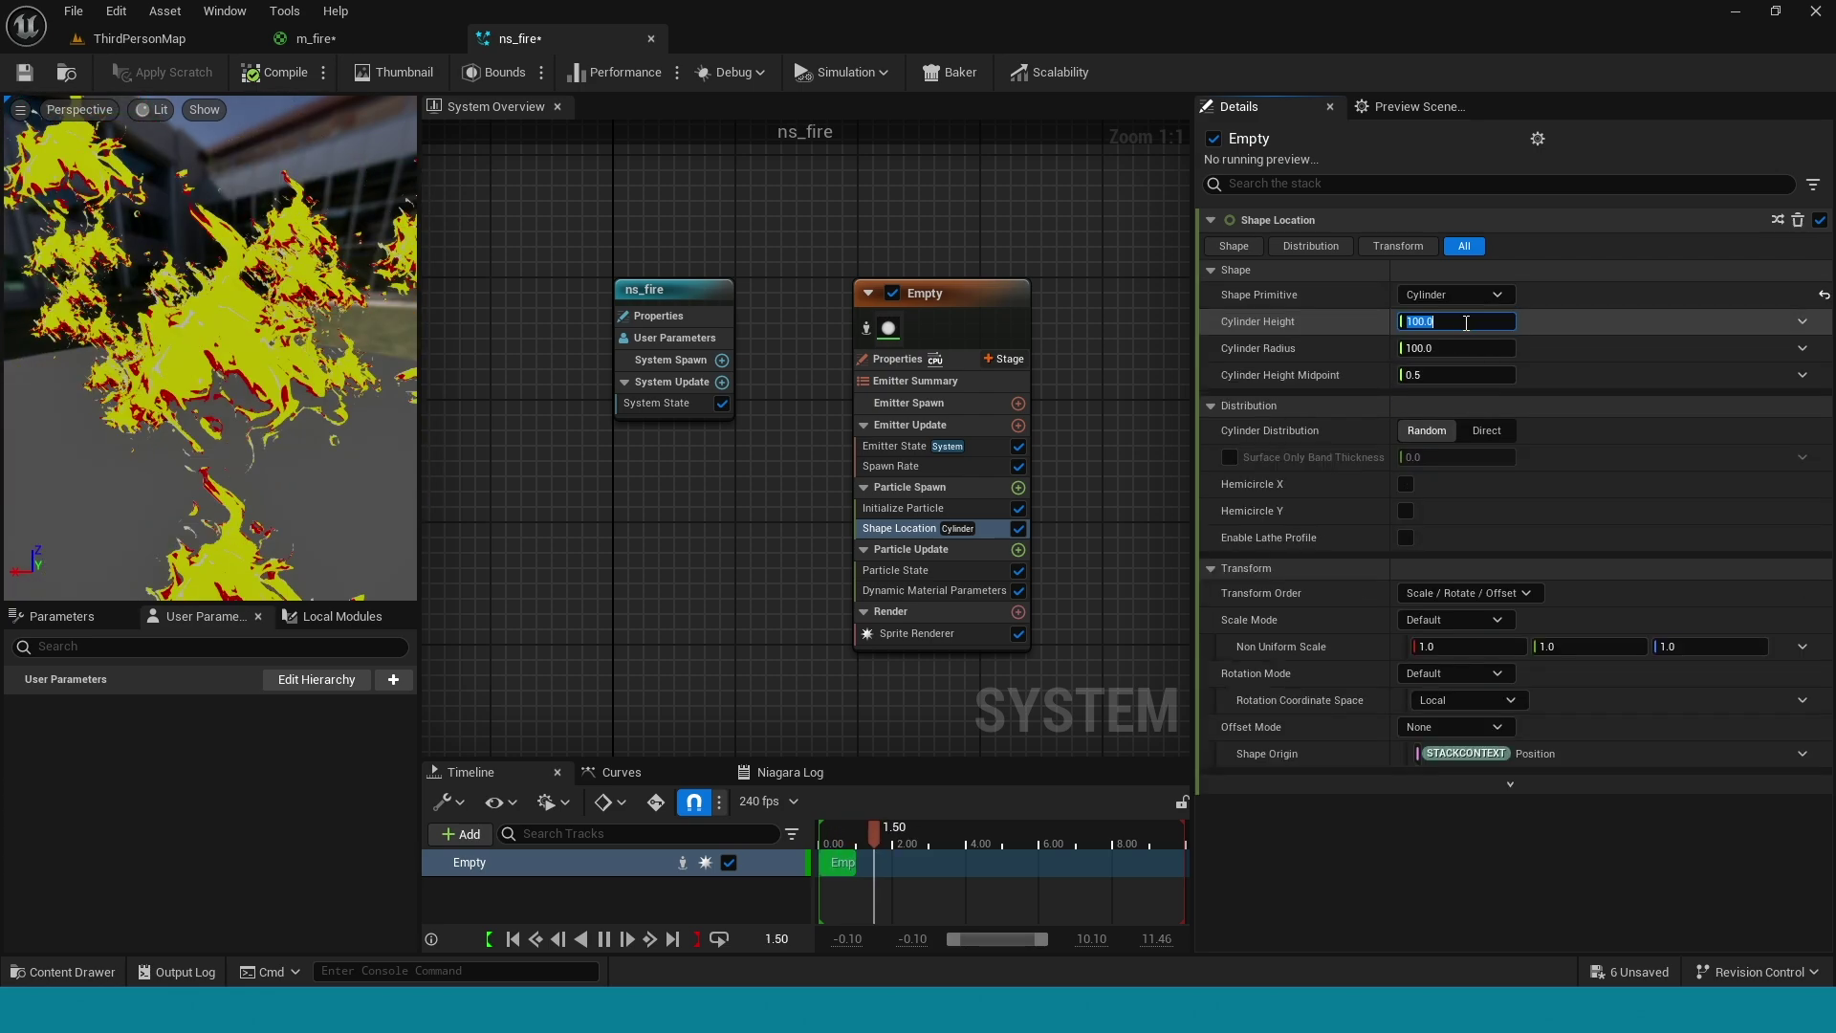
type("1")
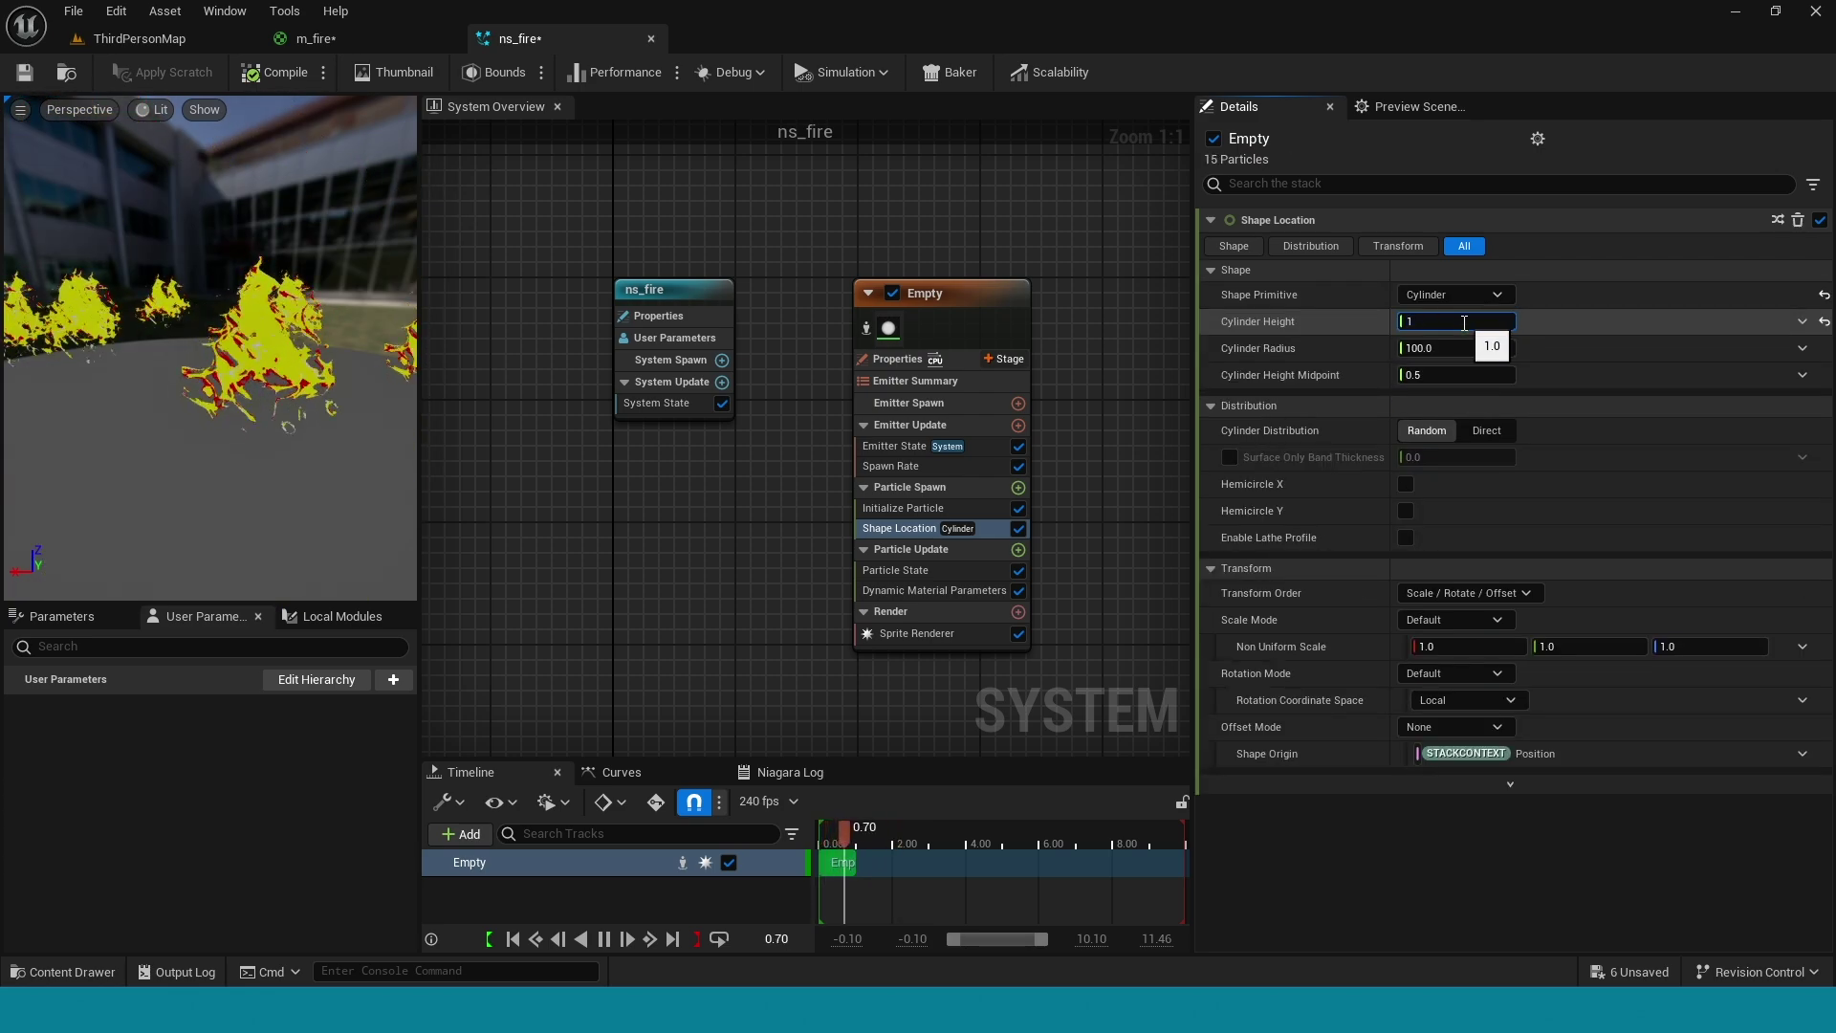
left_click(1462, 347)
type("45")
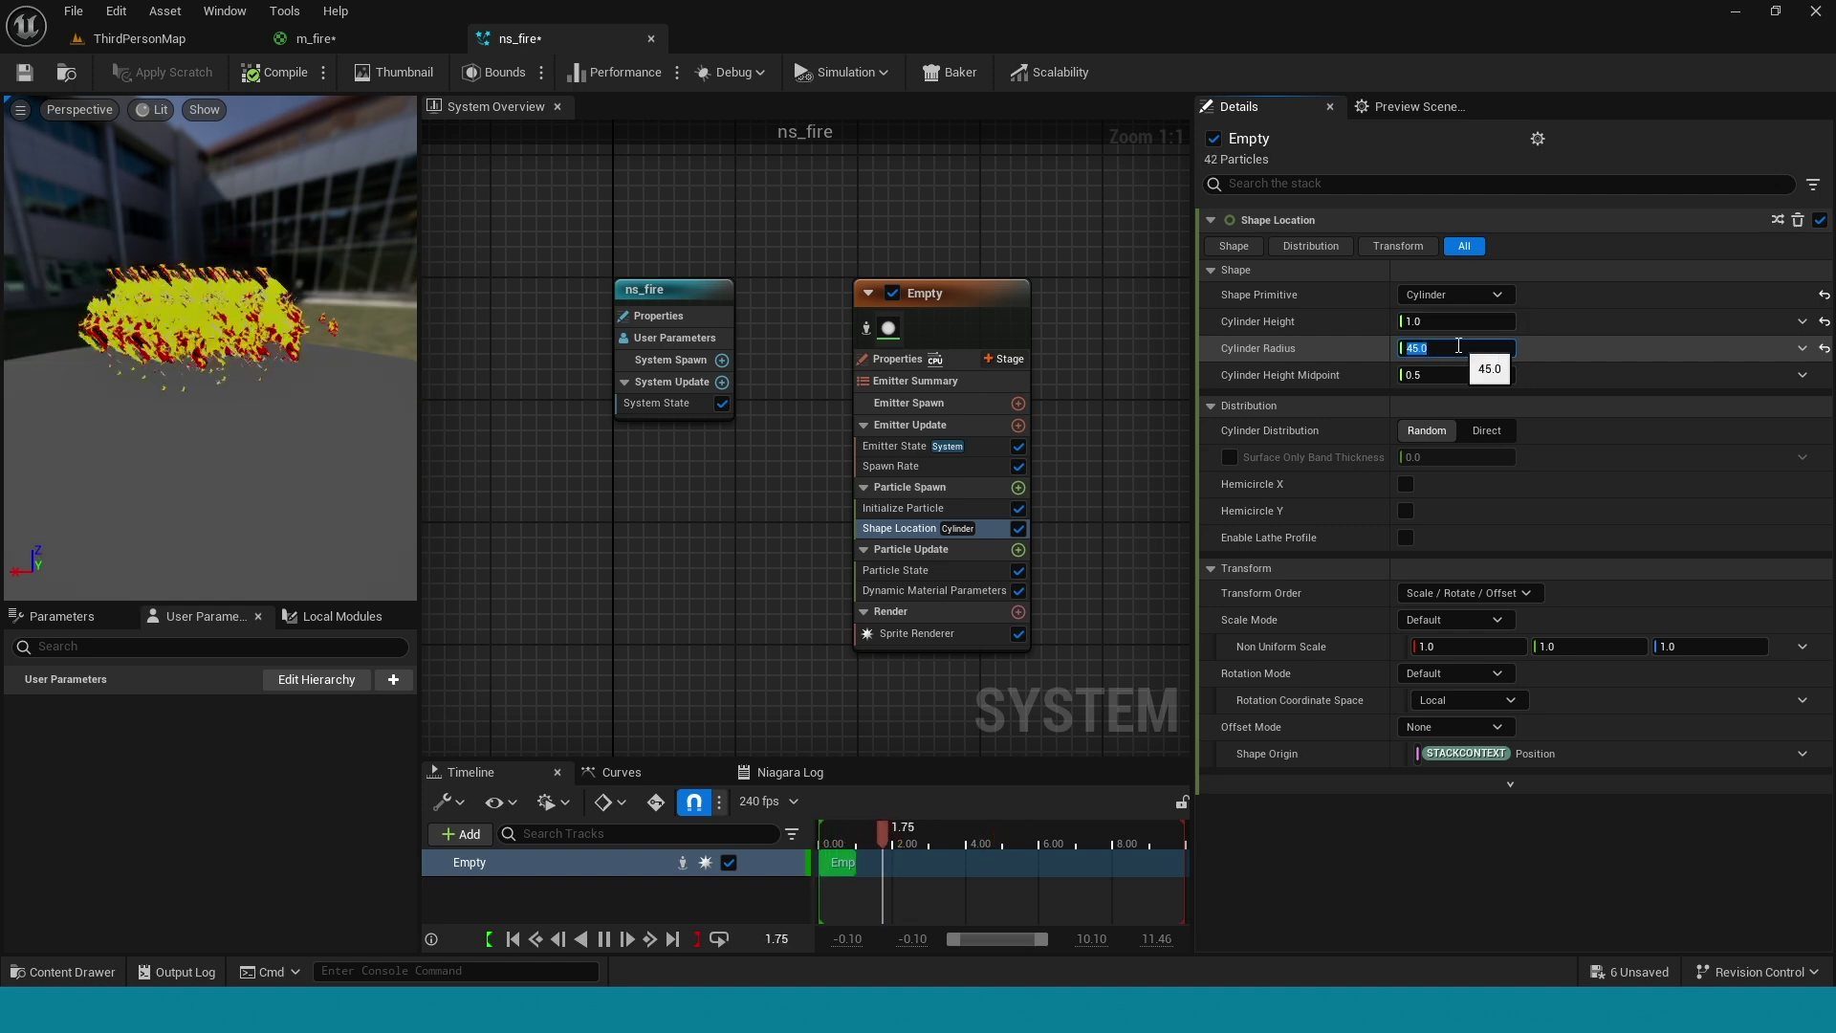
left_click_drag(210, 287, 239, 325)
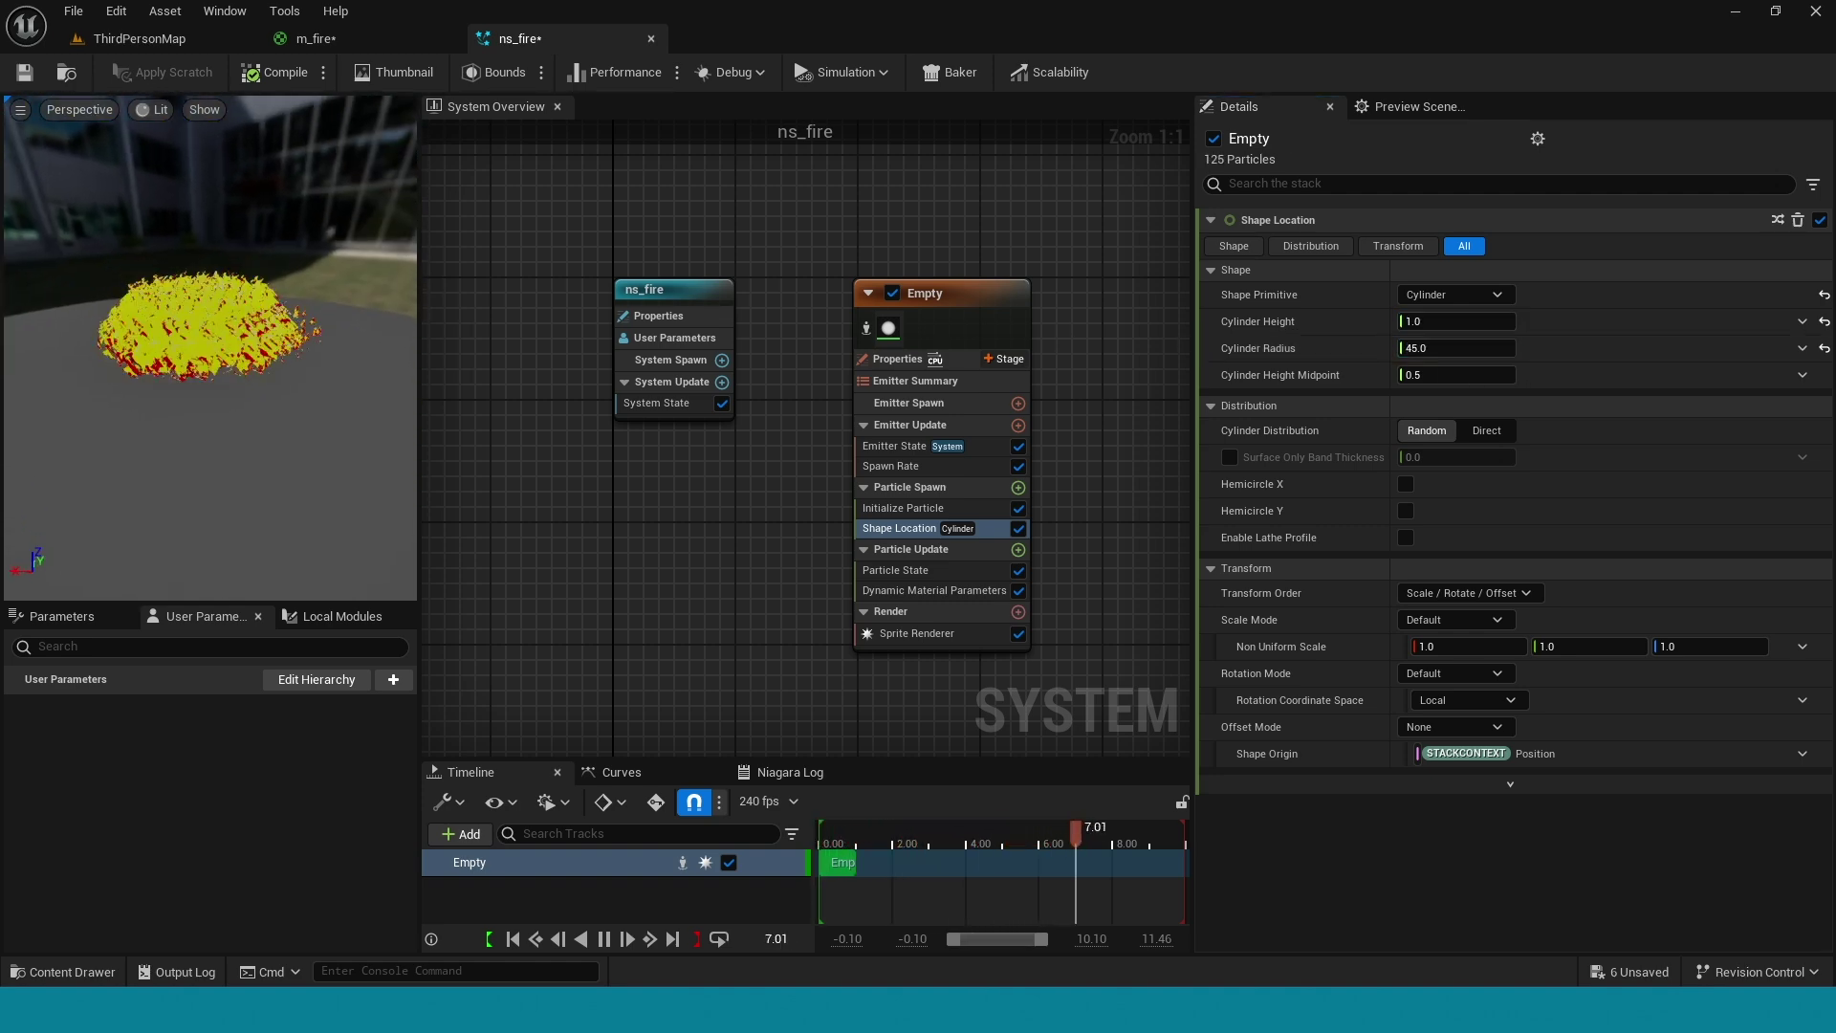
Reduce the emitter's SpawnRate to about 21.45 and view the fire from another angle
left_click(884, 468)
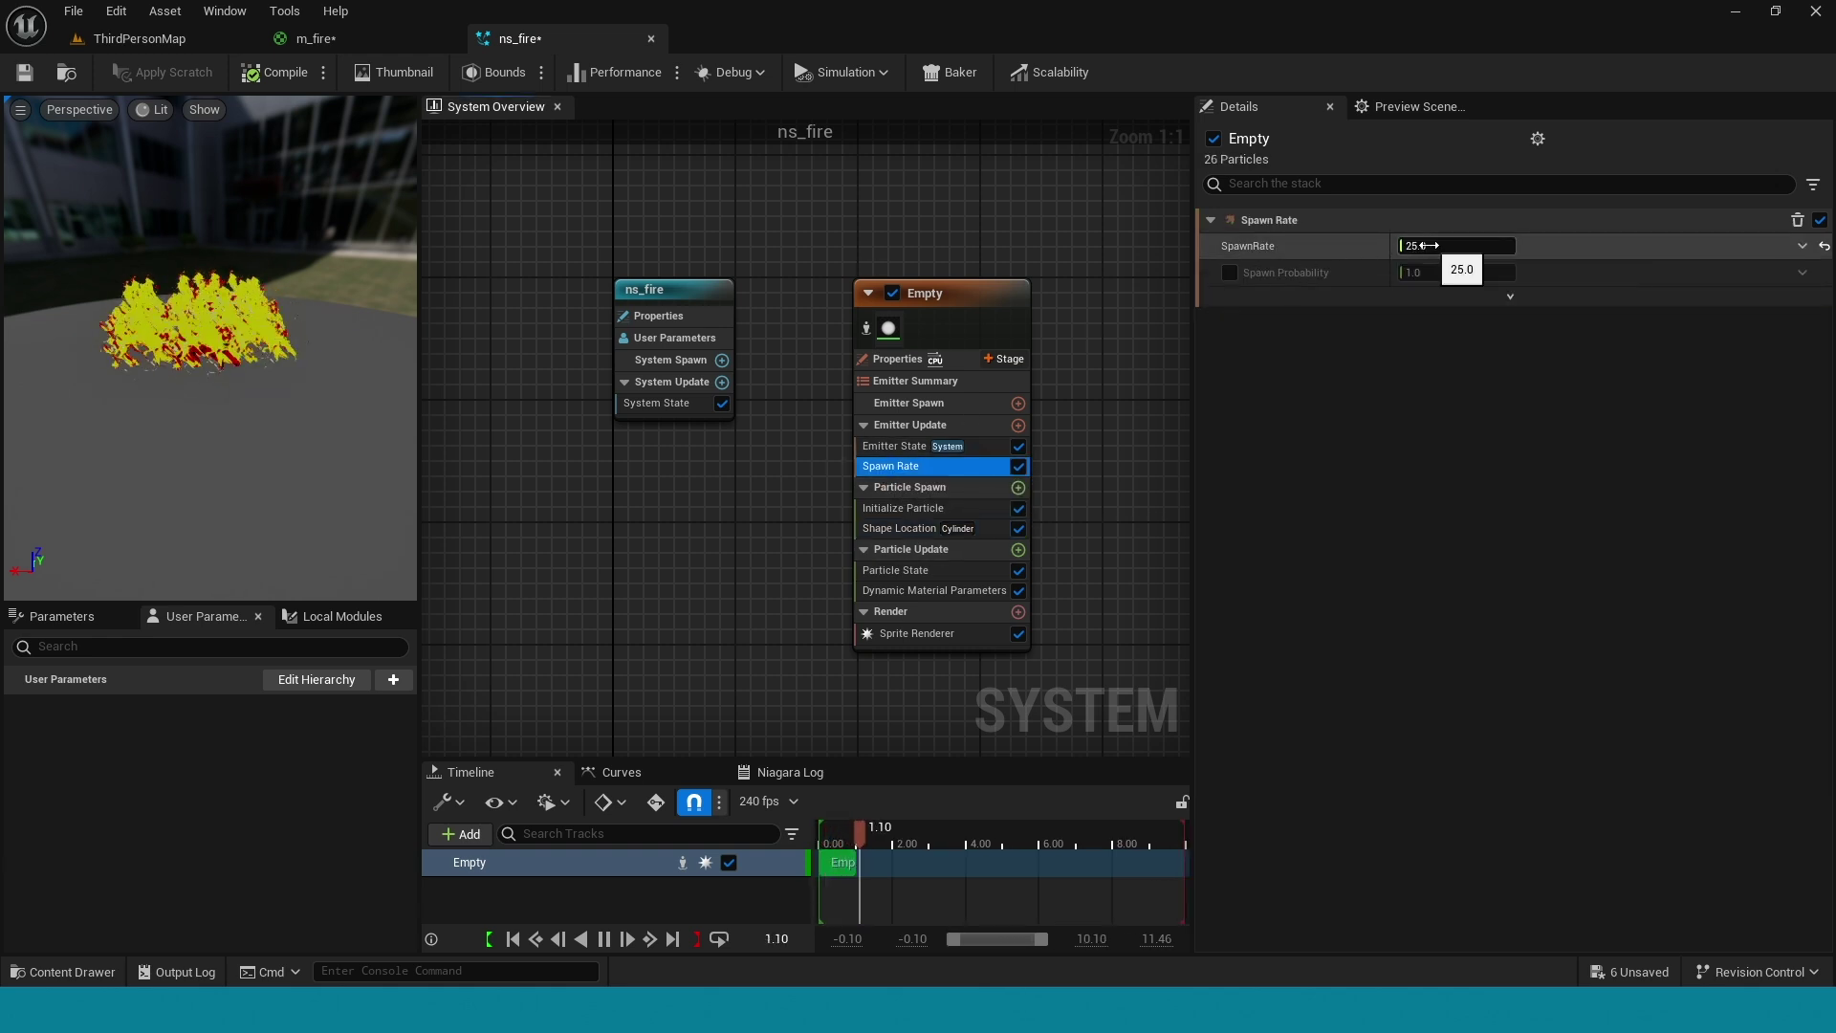
left_click_drag(1425, 246, 1406, 245)
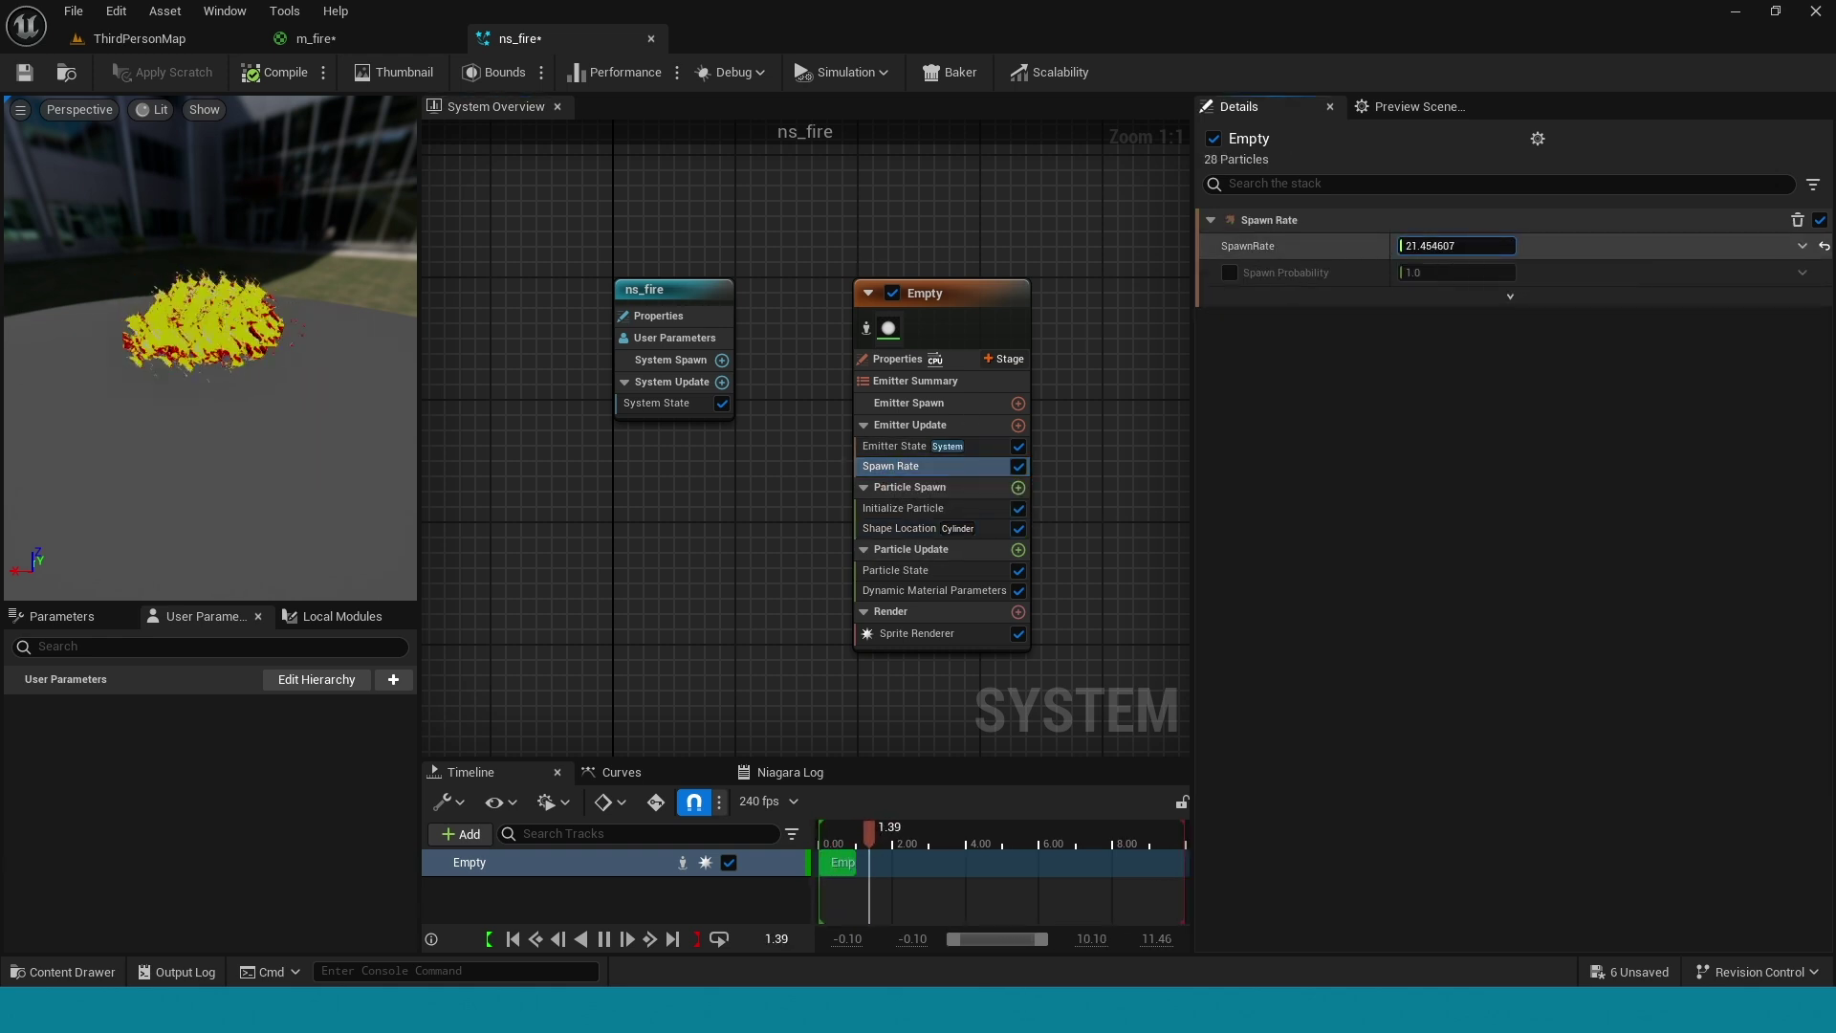
left_click_drag(219, 440, 134, 426)
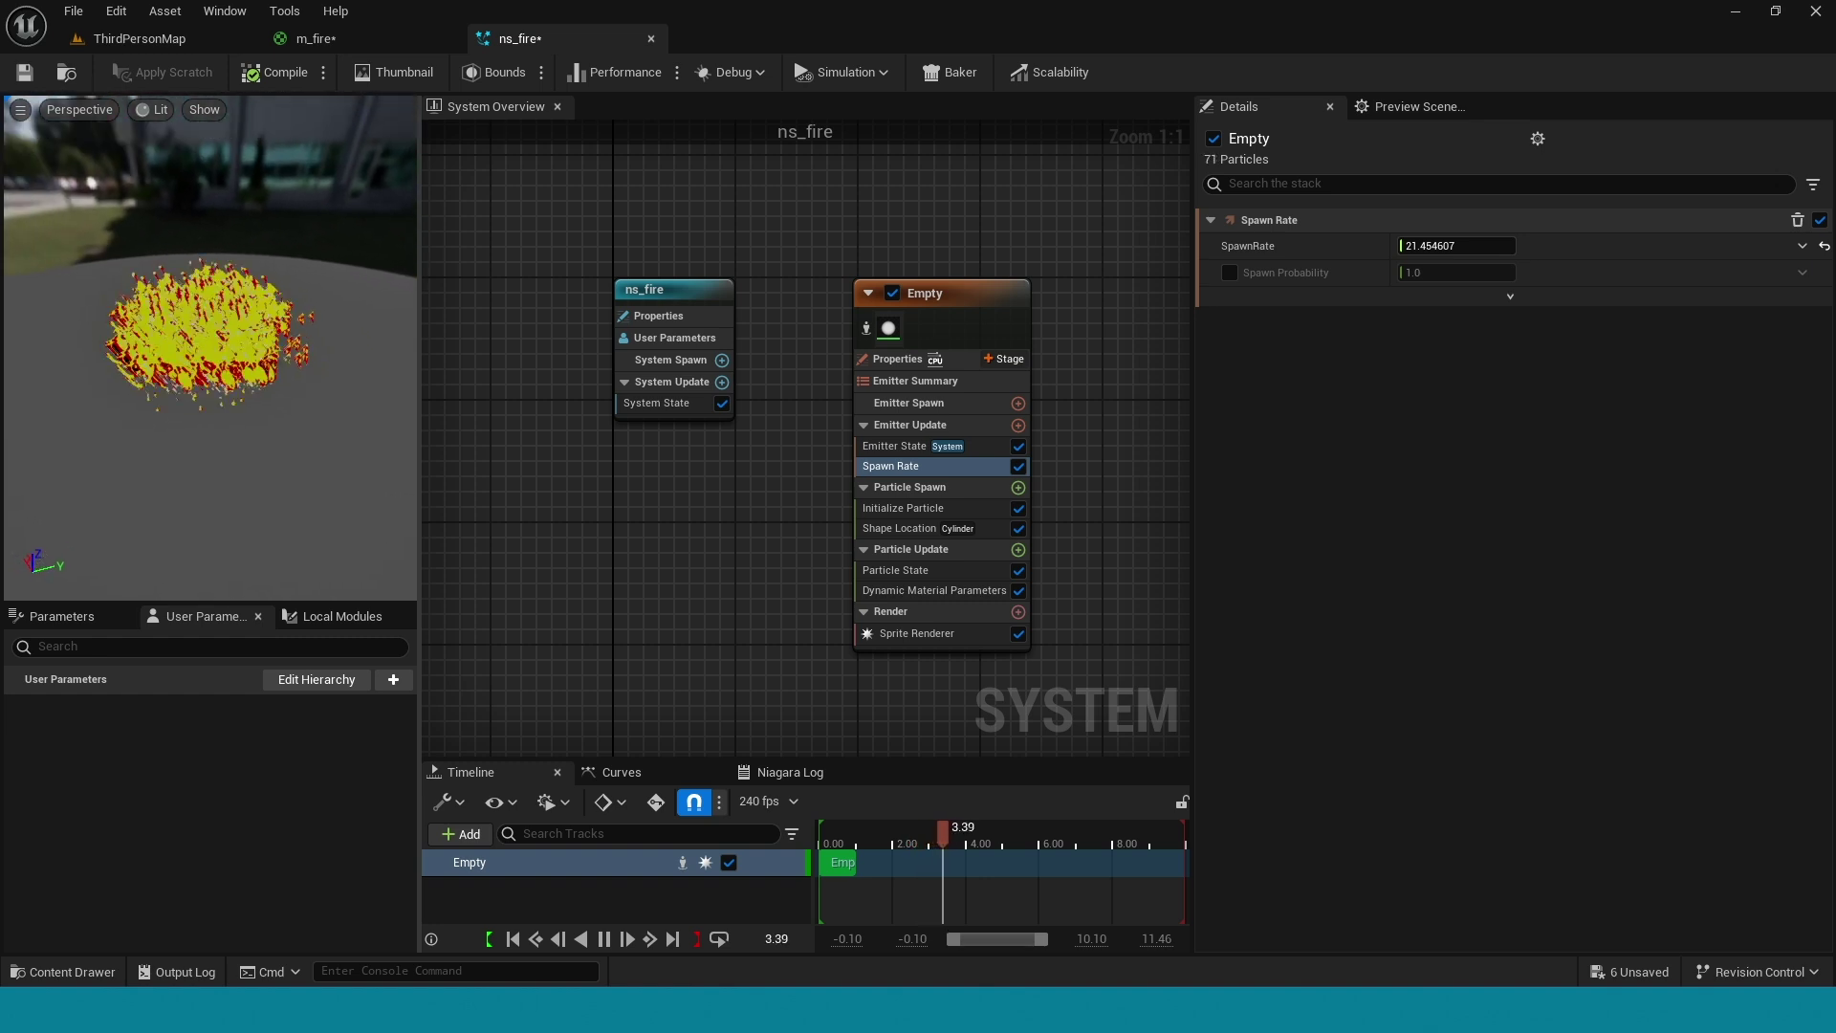
In Initialize Particle, set Sprite Size Mode to Random Non-Uniform with Sprite Size Min 60, 70 and Sprite Size Max -35, 35
left_click(939, 508)
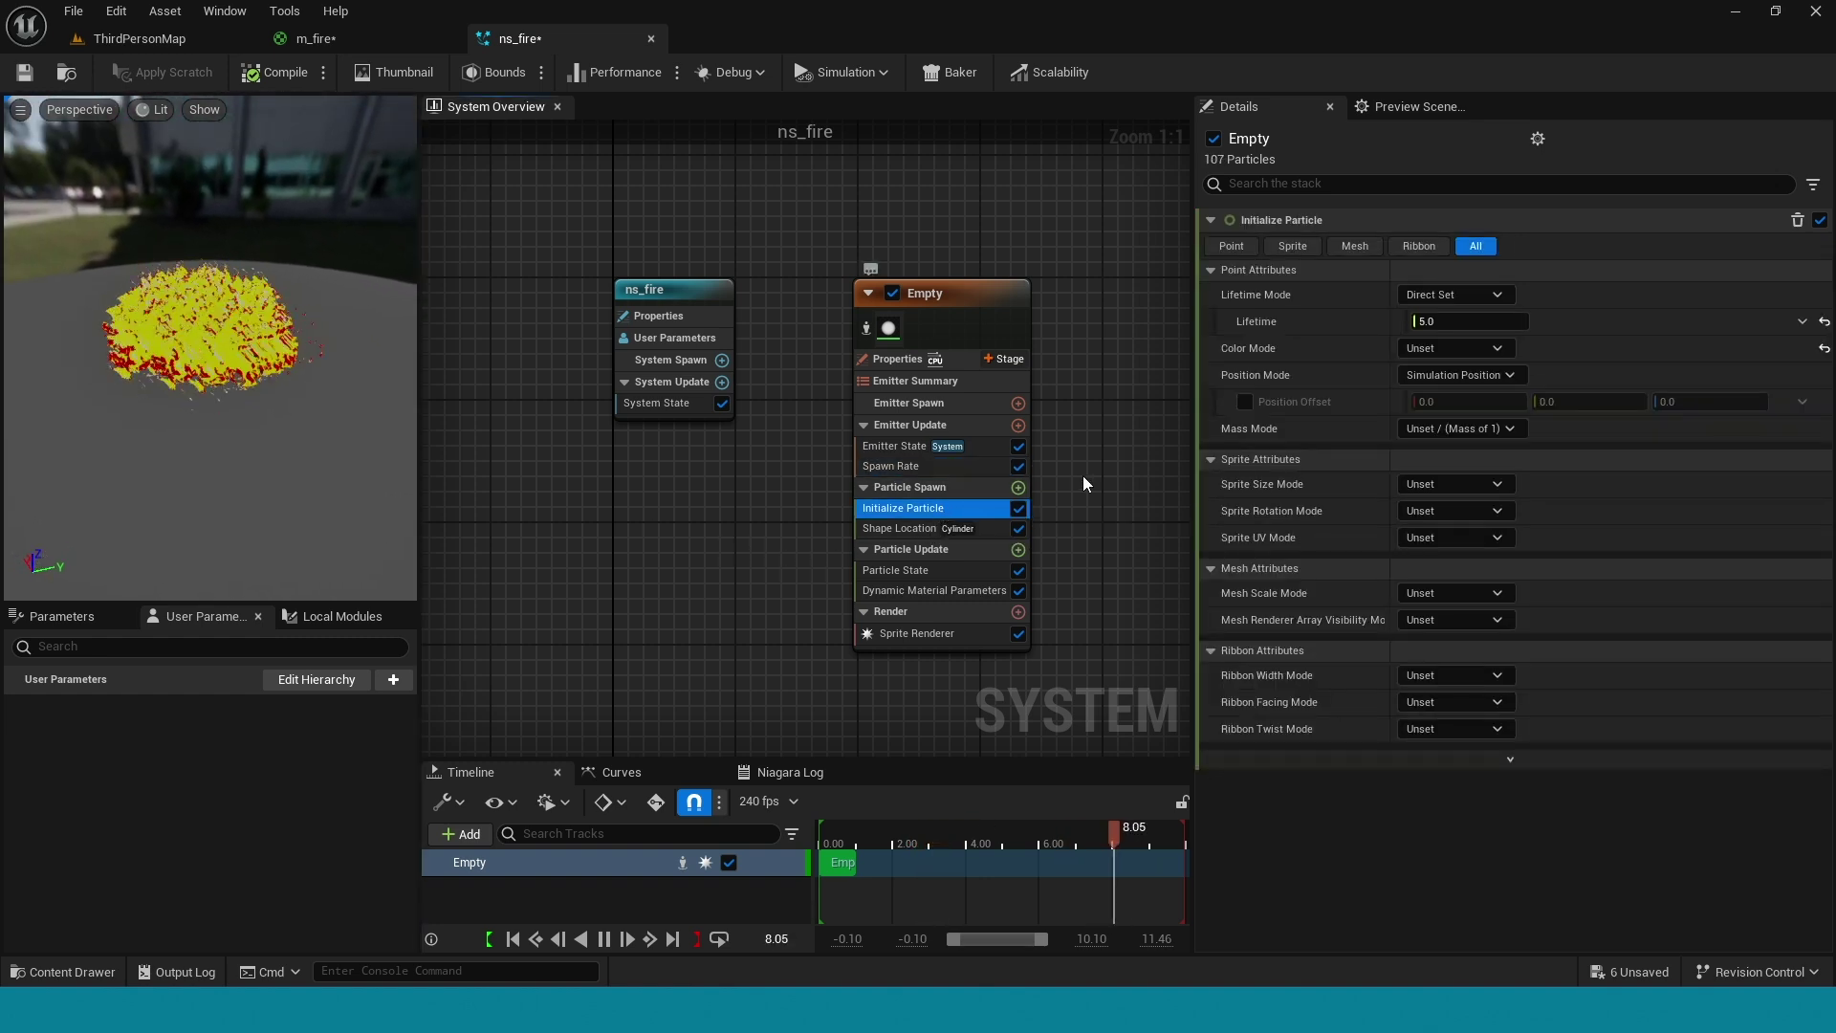
left_click(1454, 484)
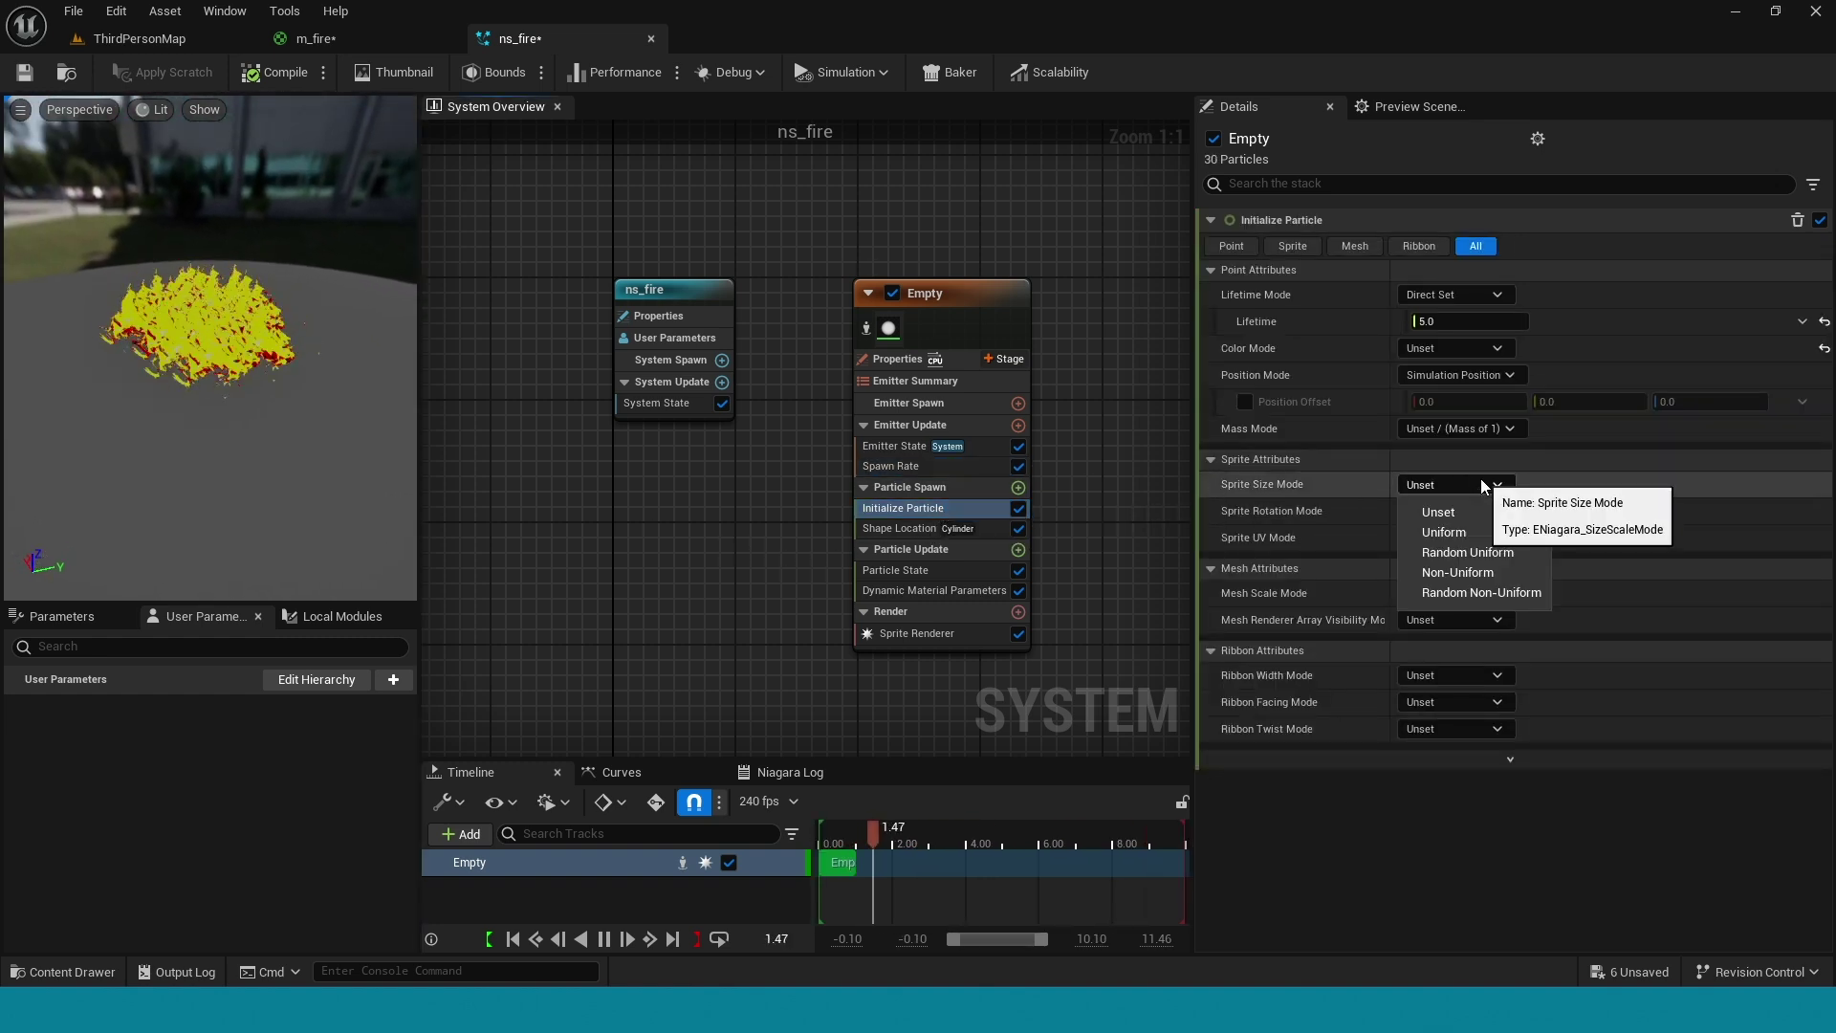
left_click(1482, 593)
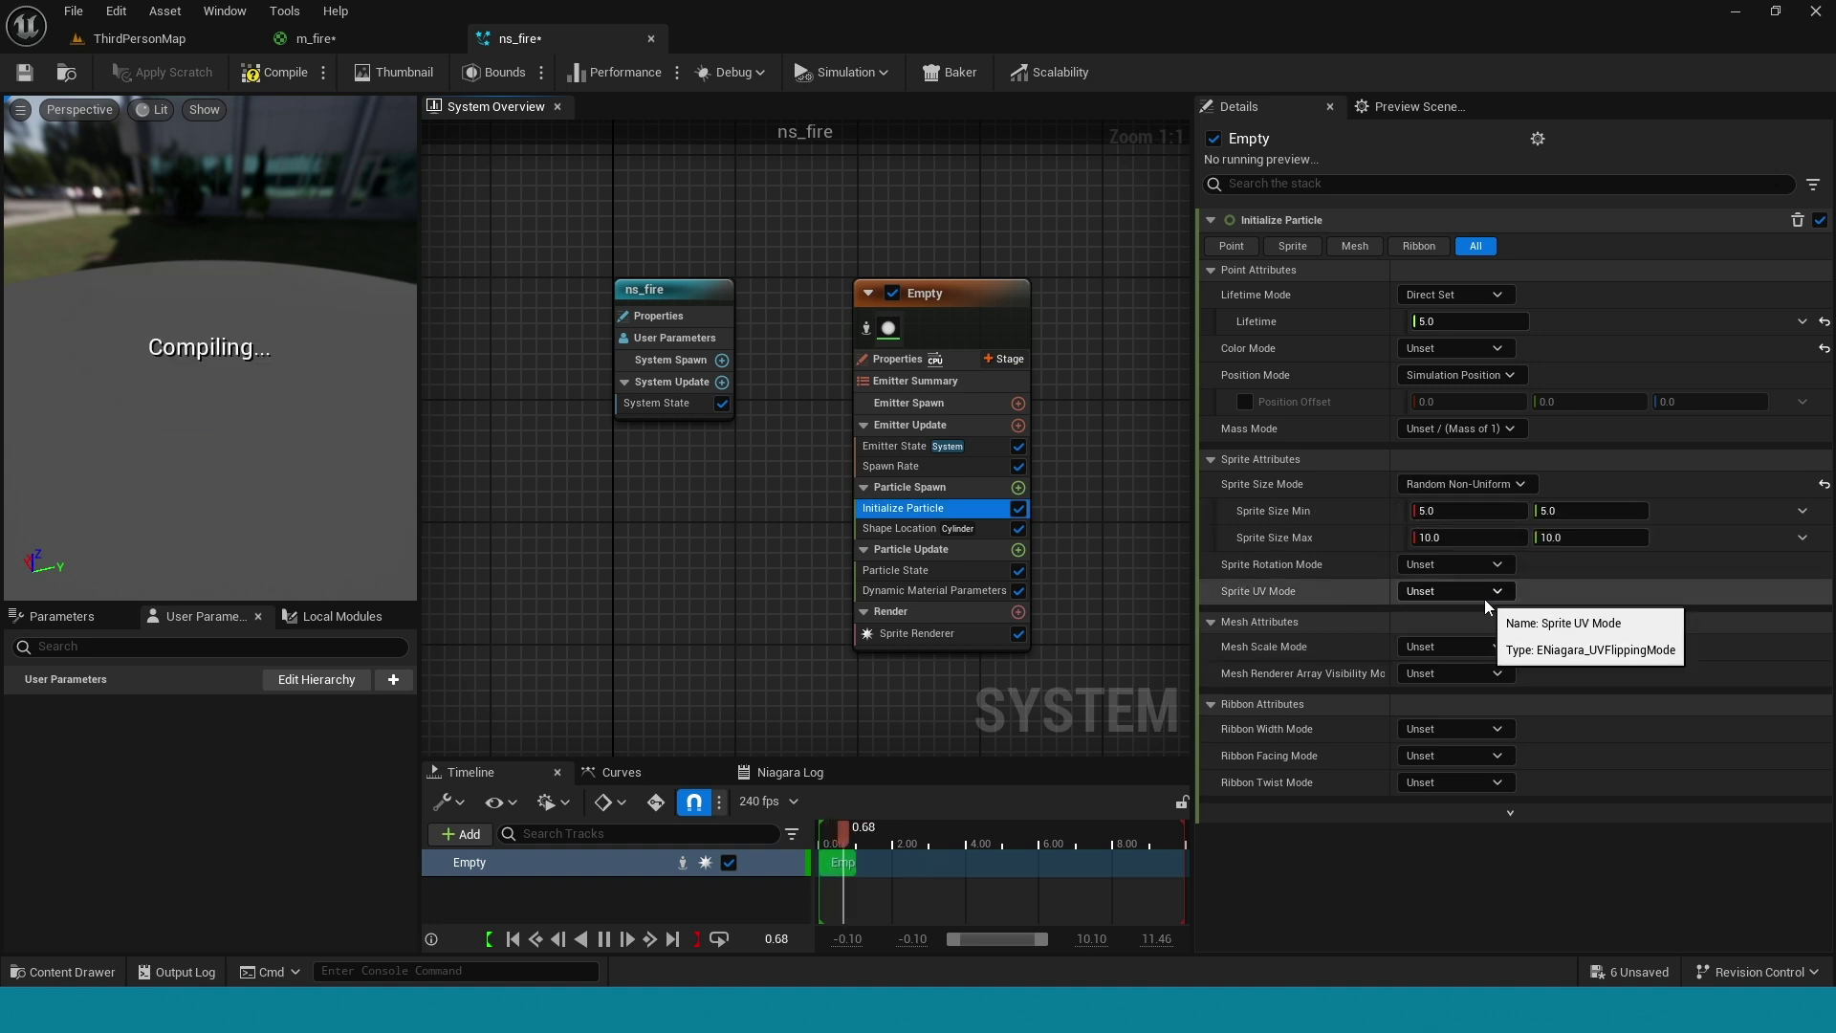
left_click(1487, 512)
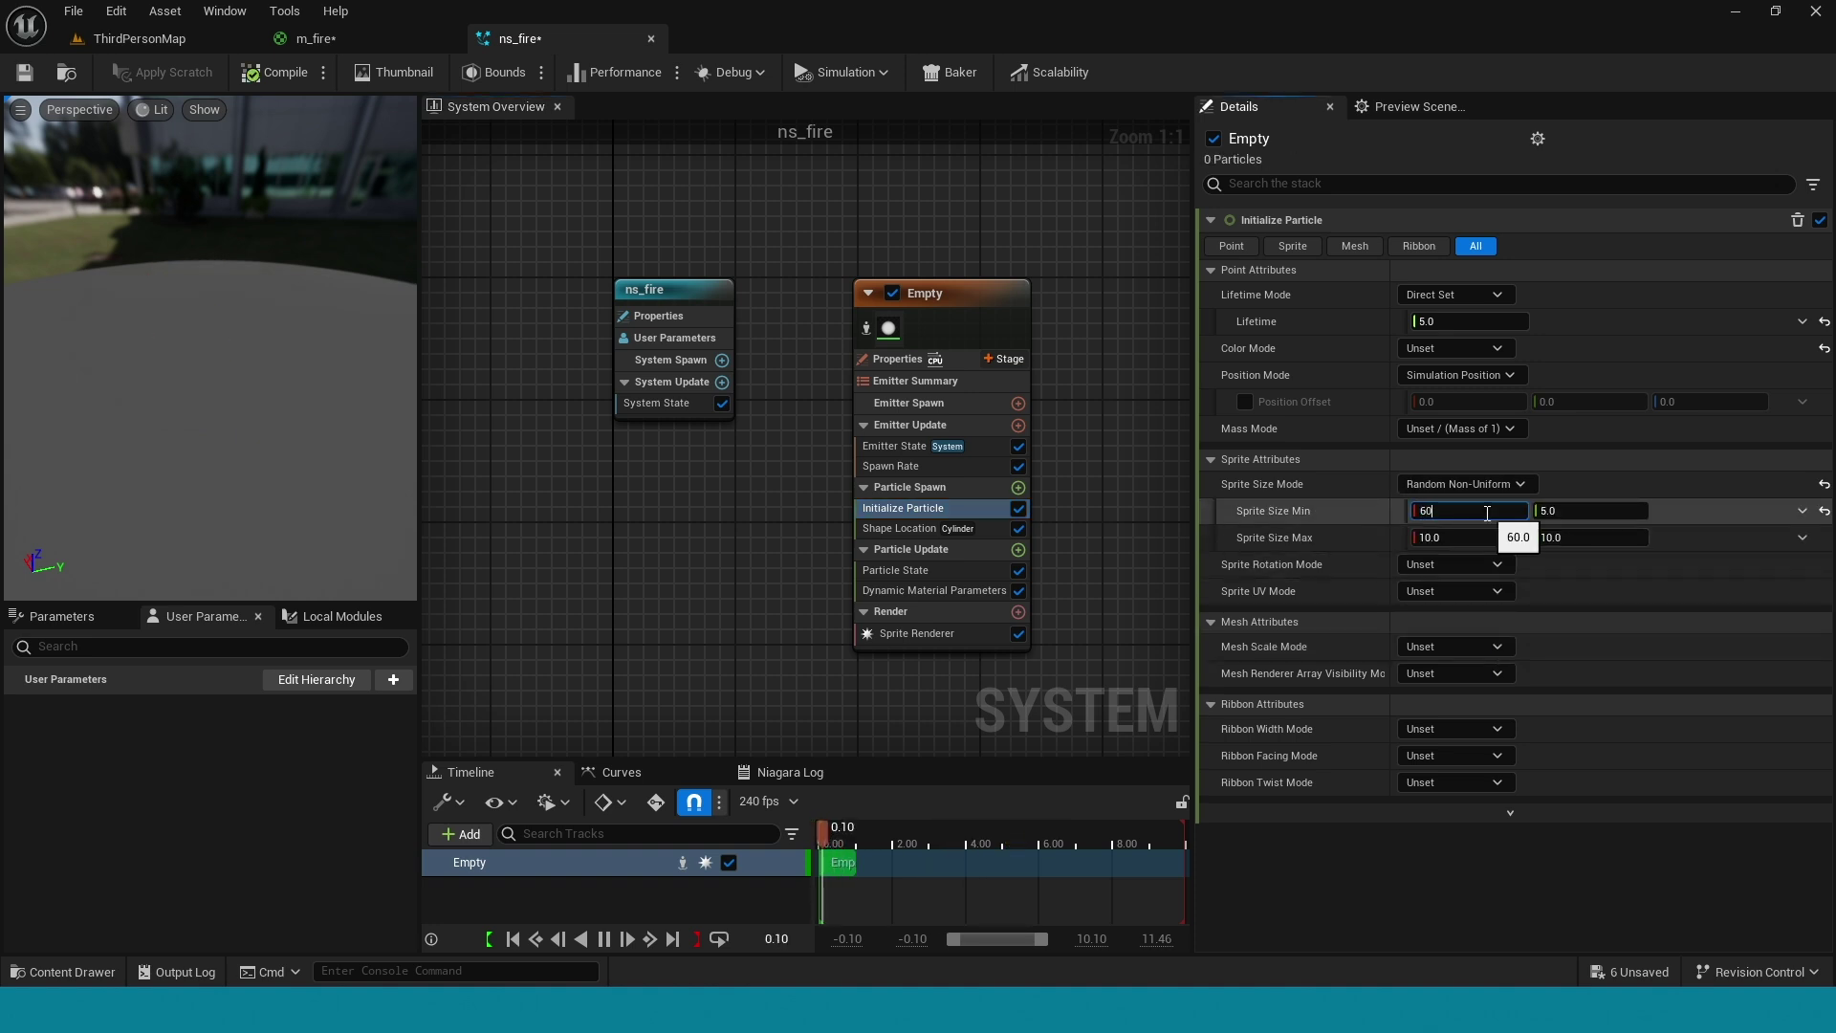
type("60")
left_click(1566, 512)
type("70")
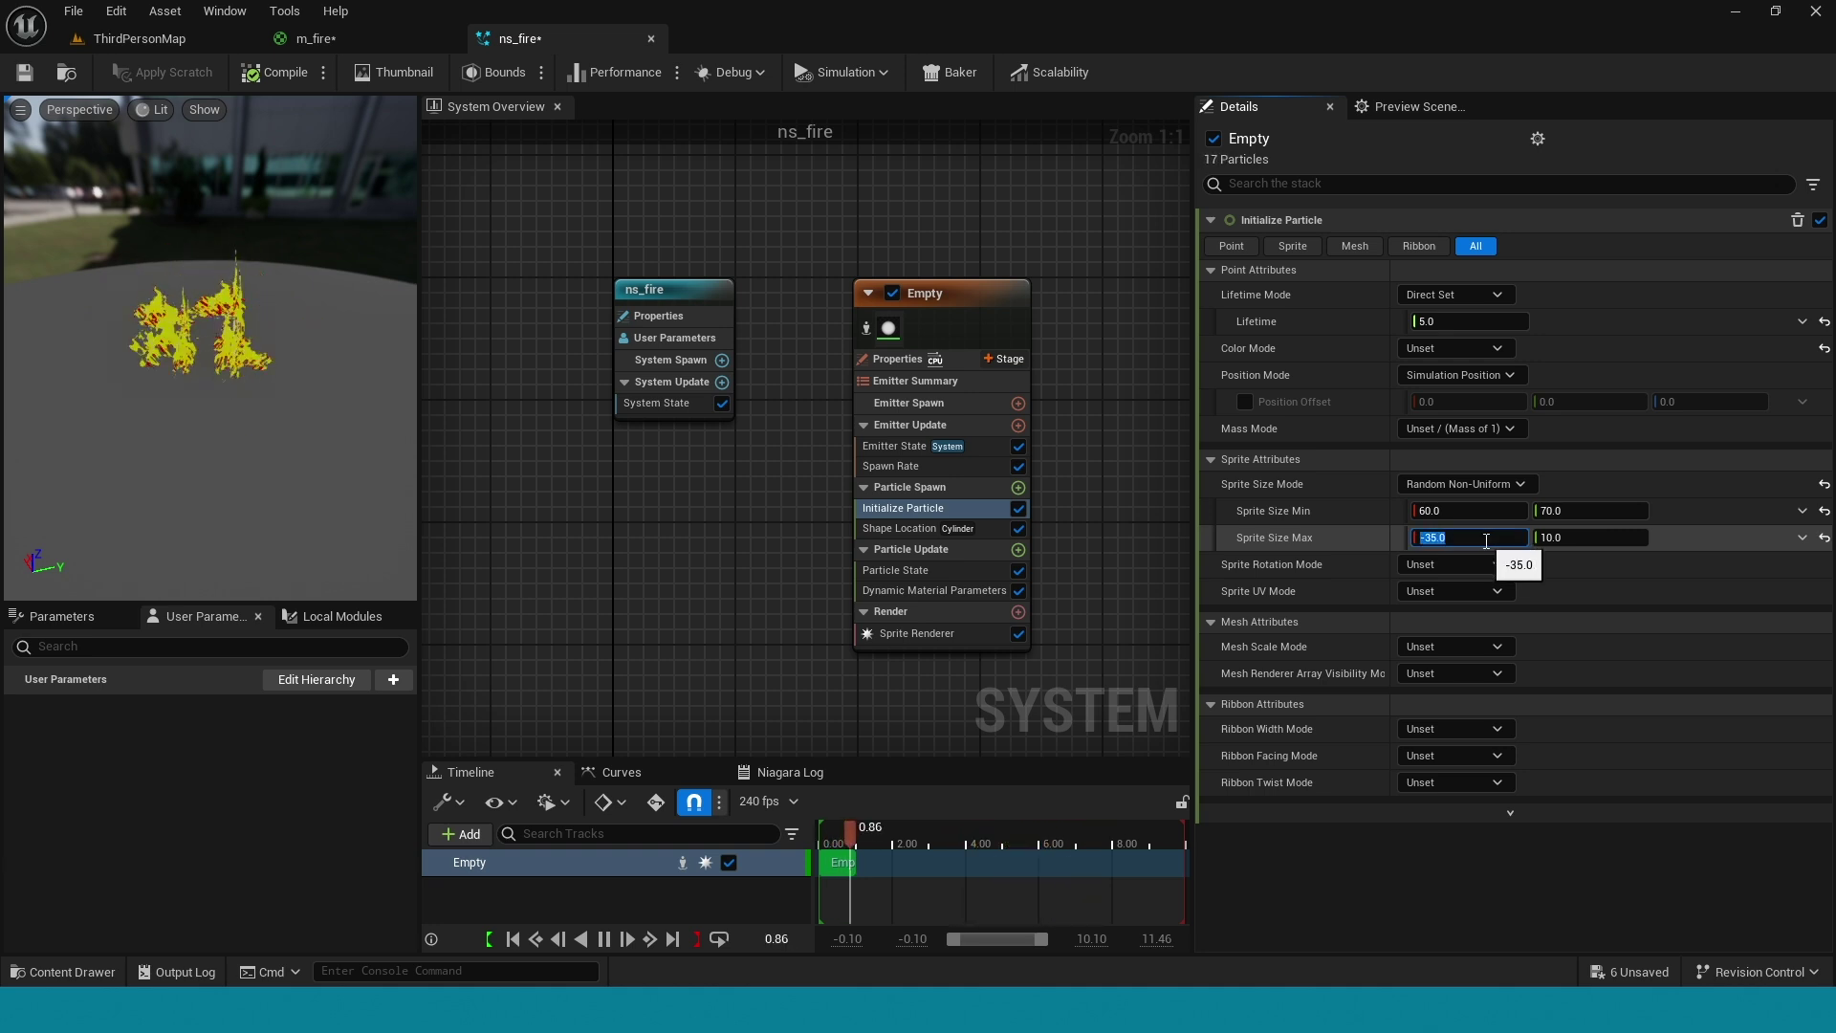
left_click(1585, 539)
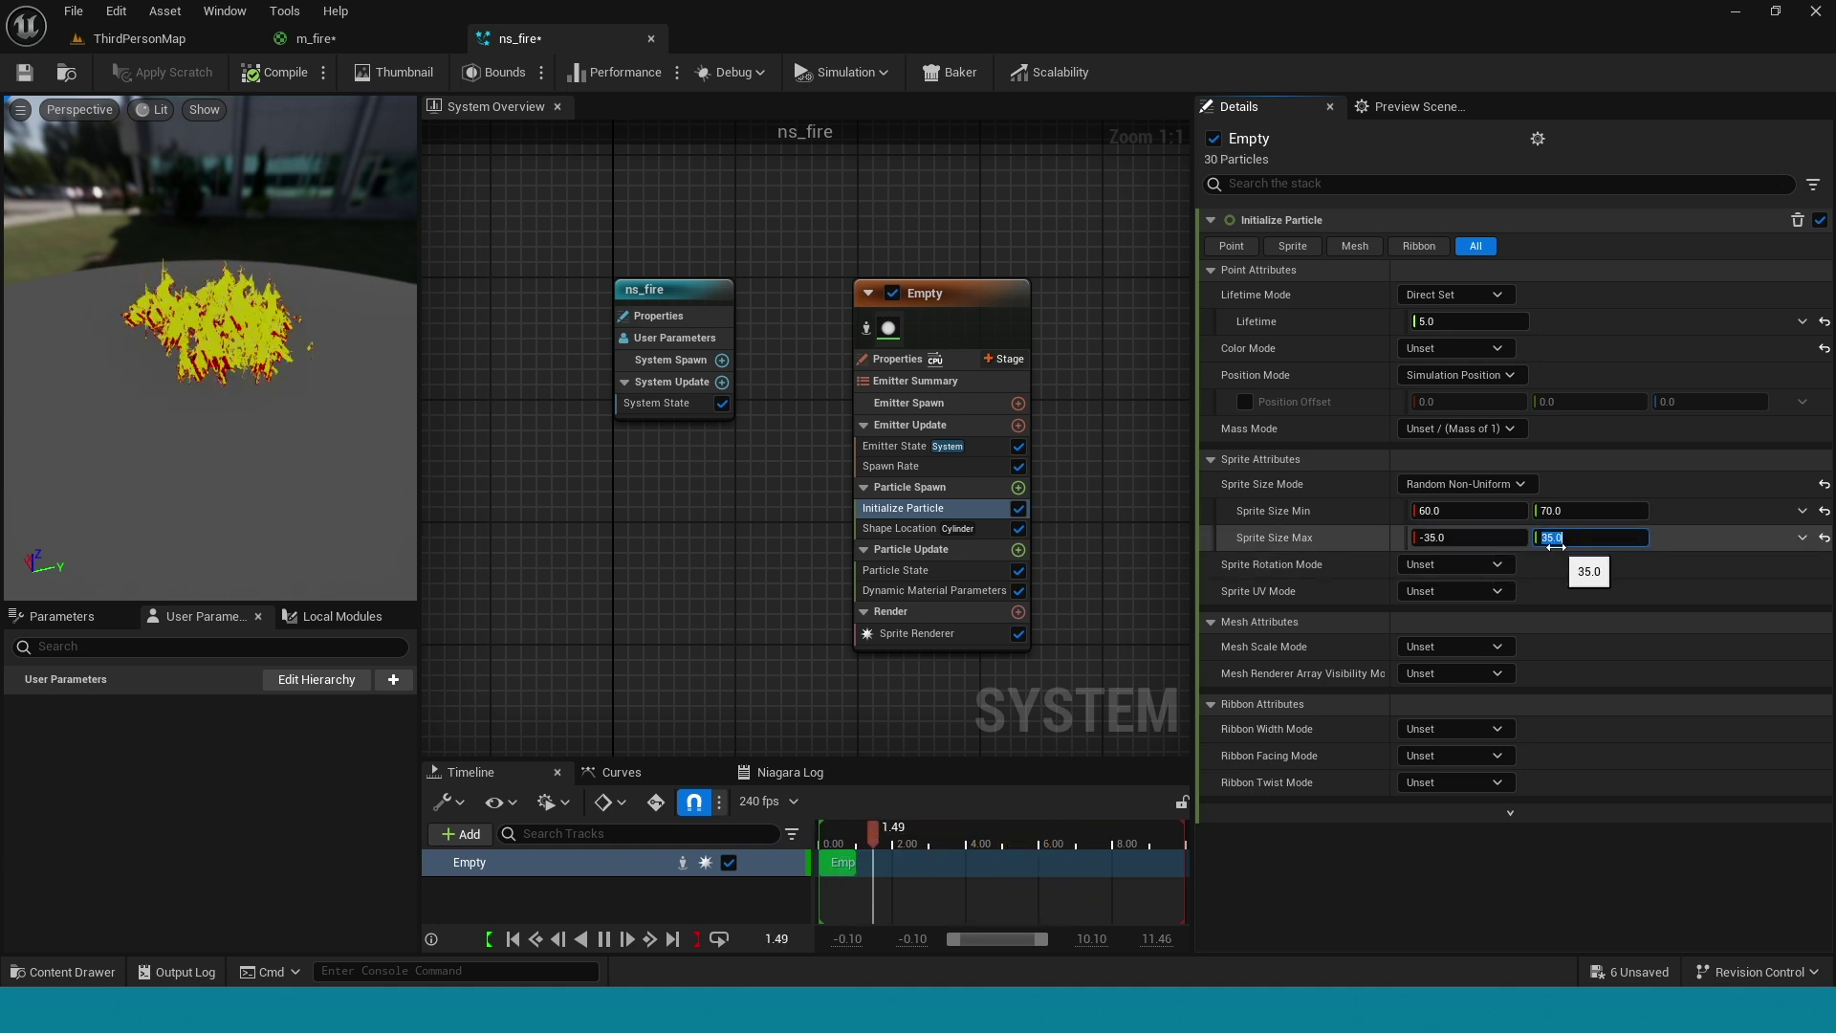
key("Return")
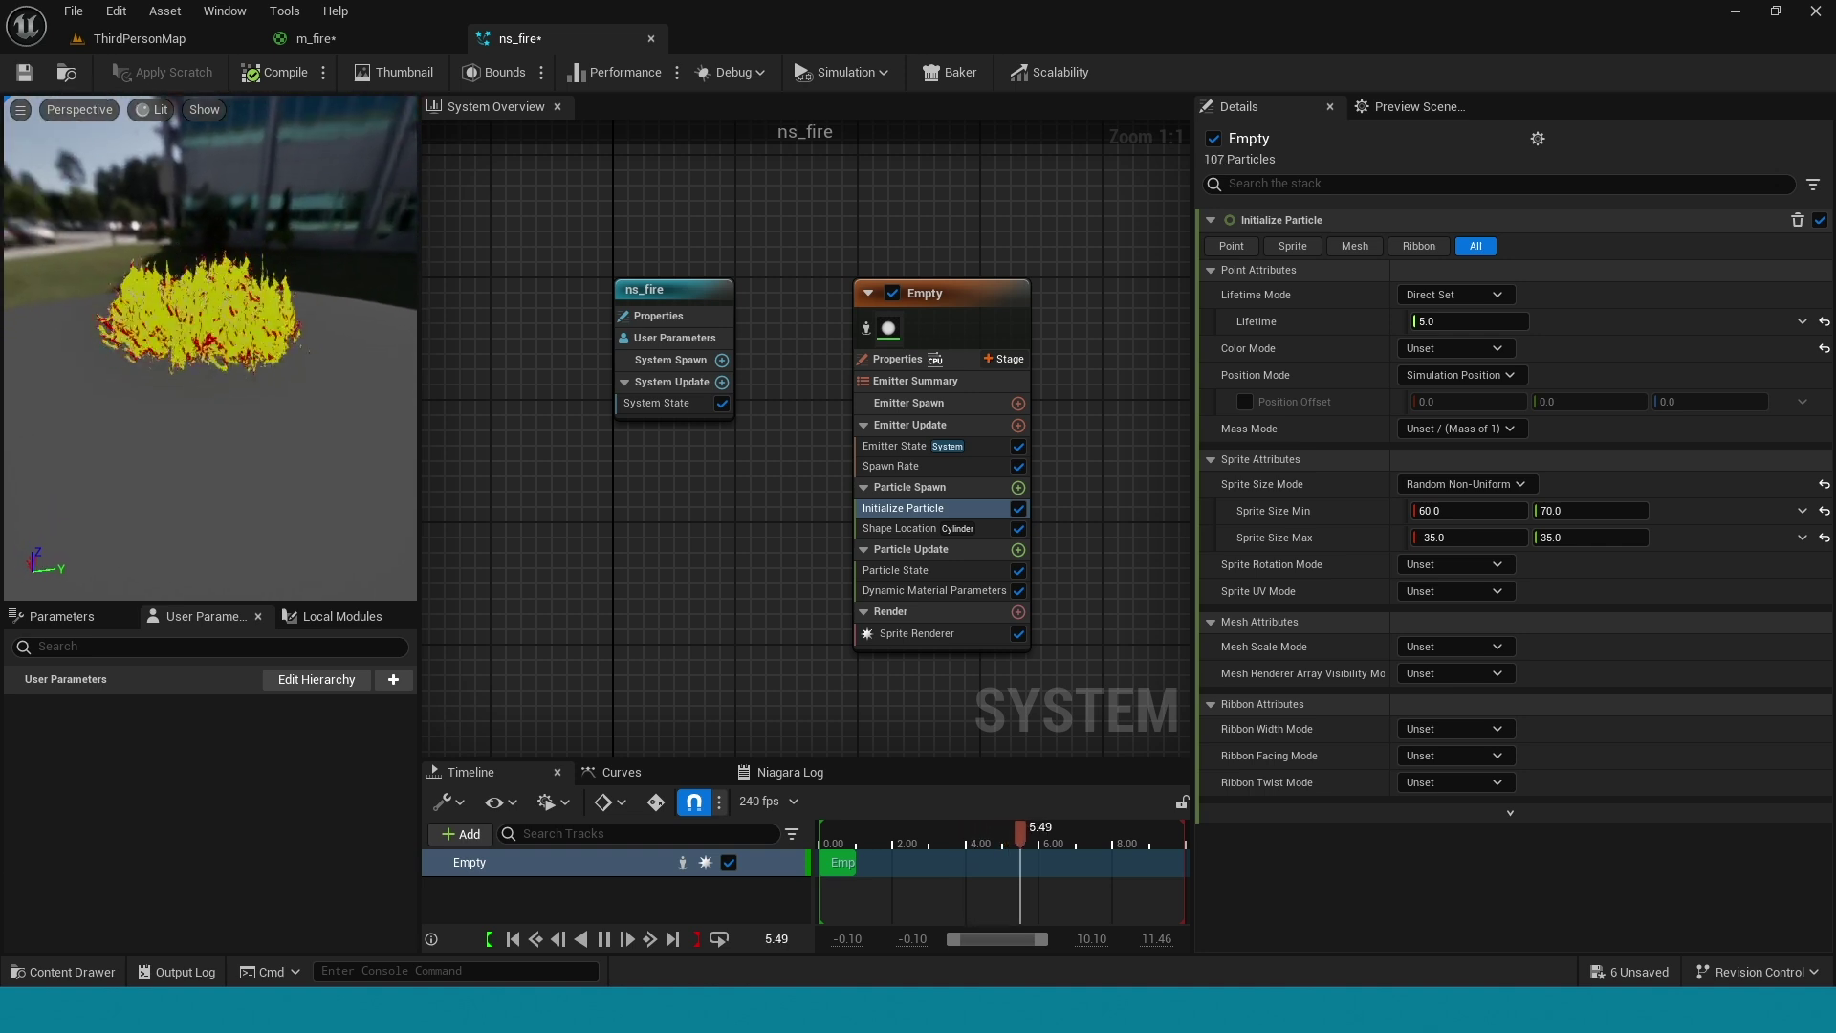
Set the particles' Lifetime Mode to Random, keeping Lifetime Min at 1 and setting Lifetime Max to 3
left_click(1452, 294)
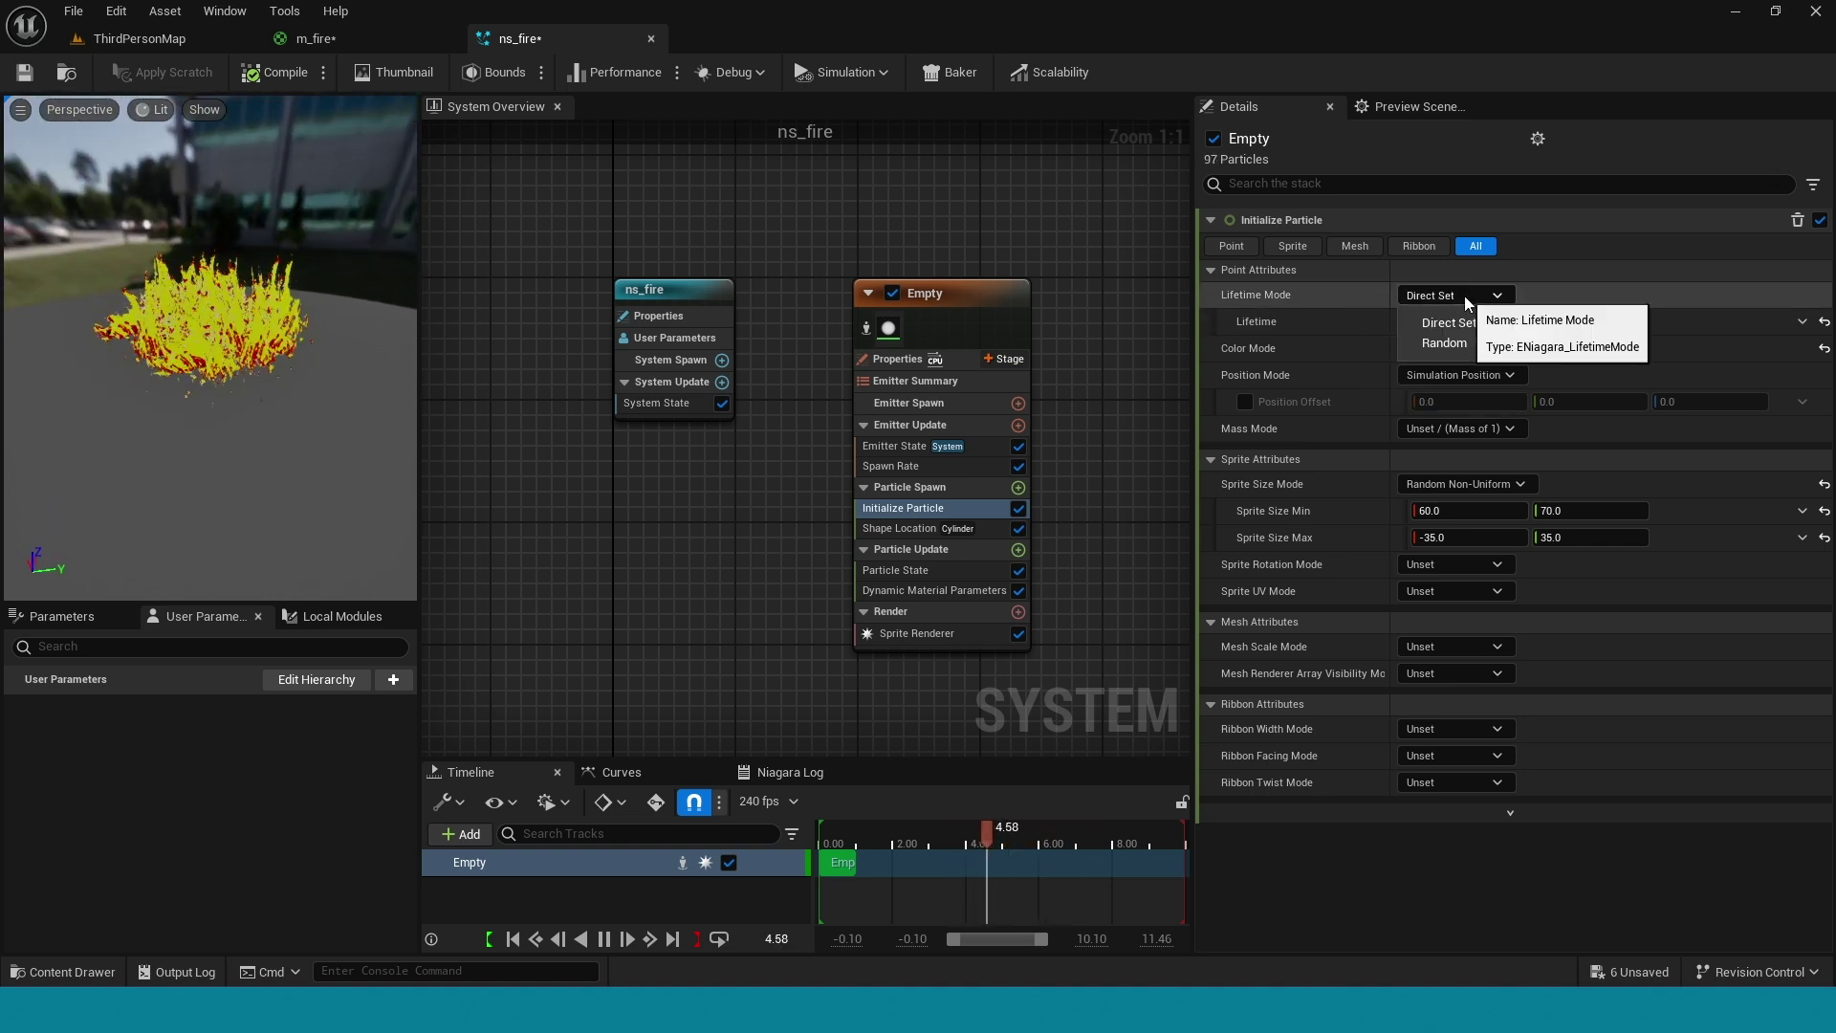
left_click(1455, 350)
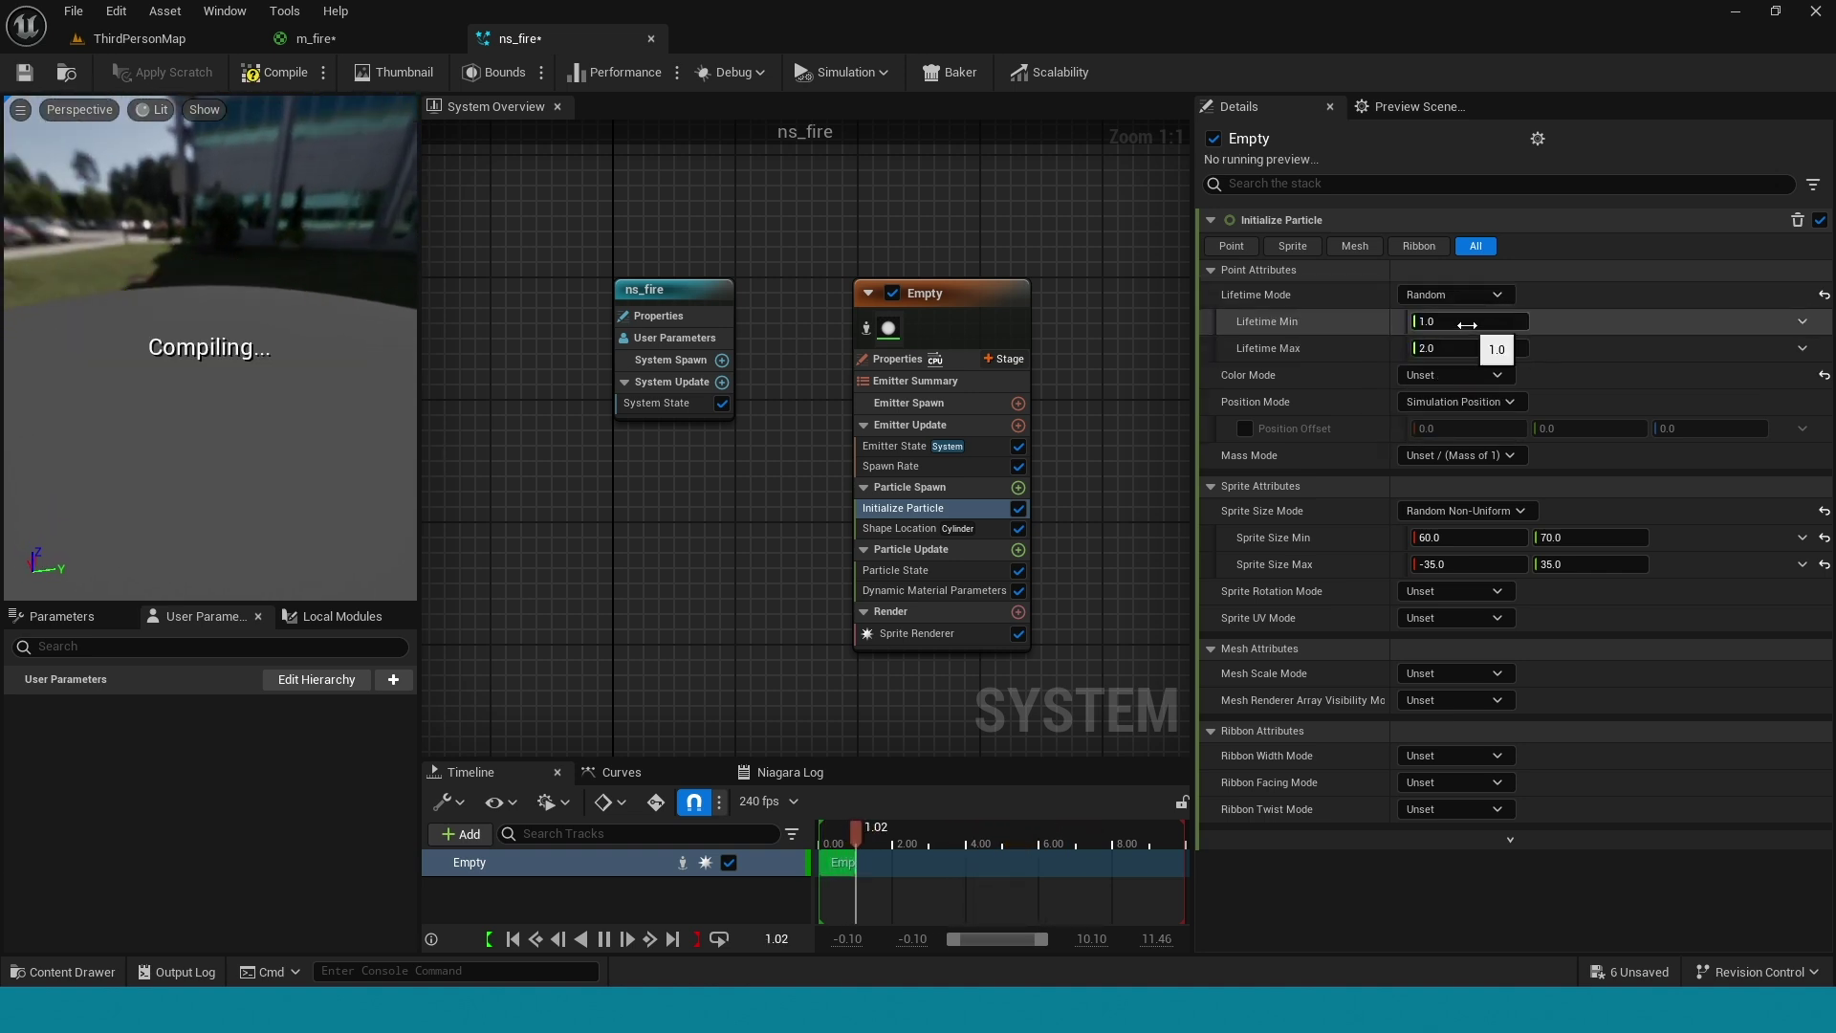
left_click(1466, 350)
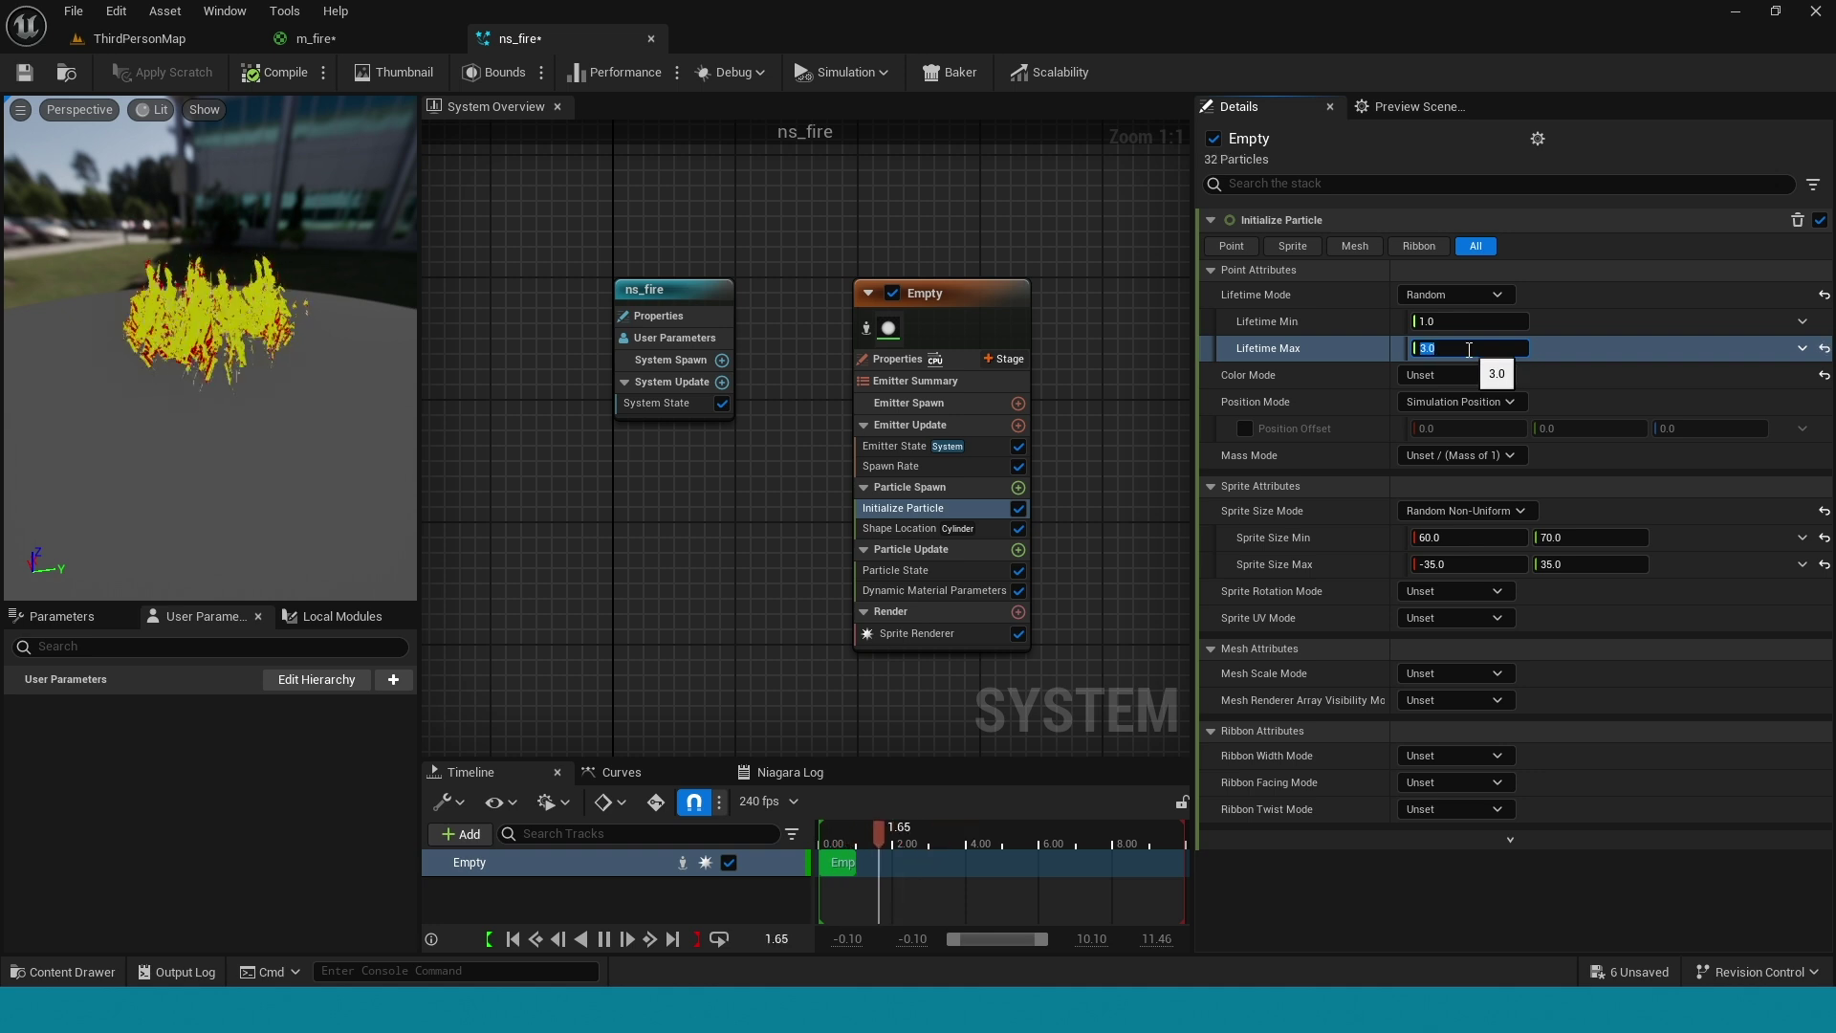
Add a Scale Sprite Size module to the emitter's Particle Update stage
left_click(1018, 551)
type("s")
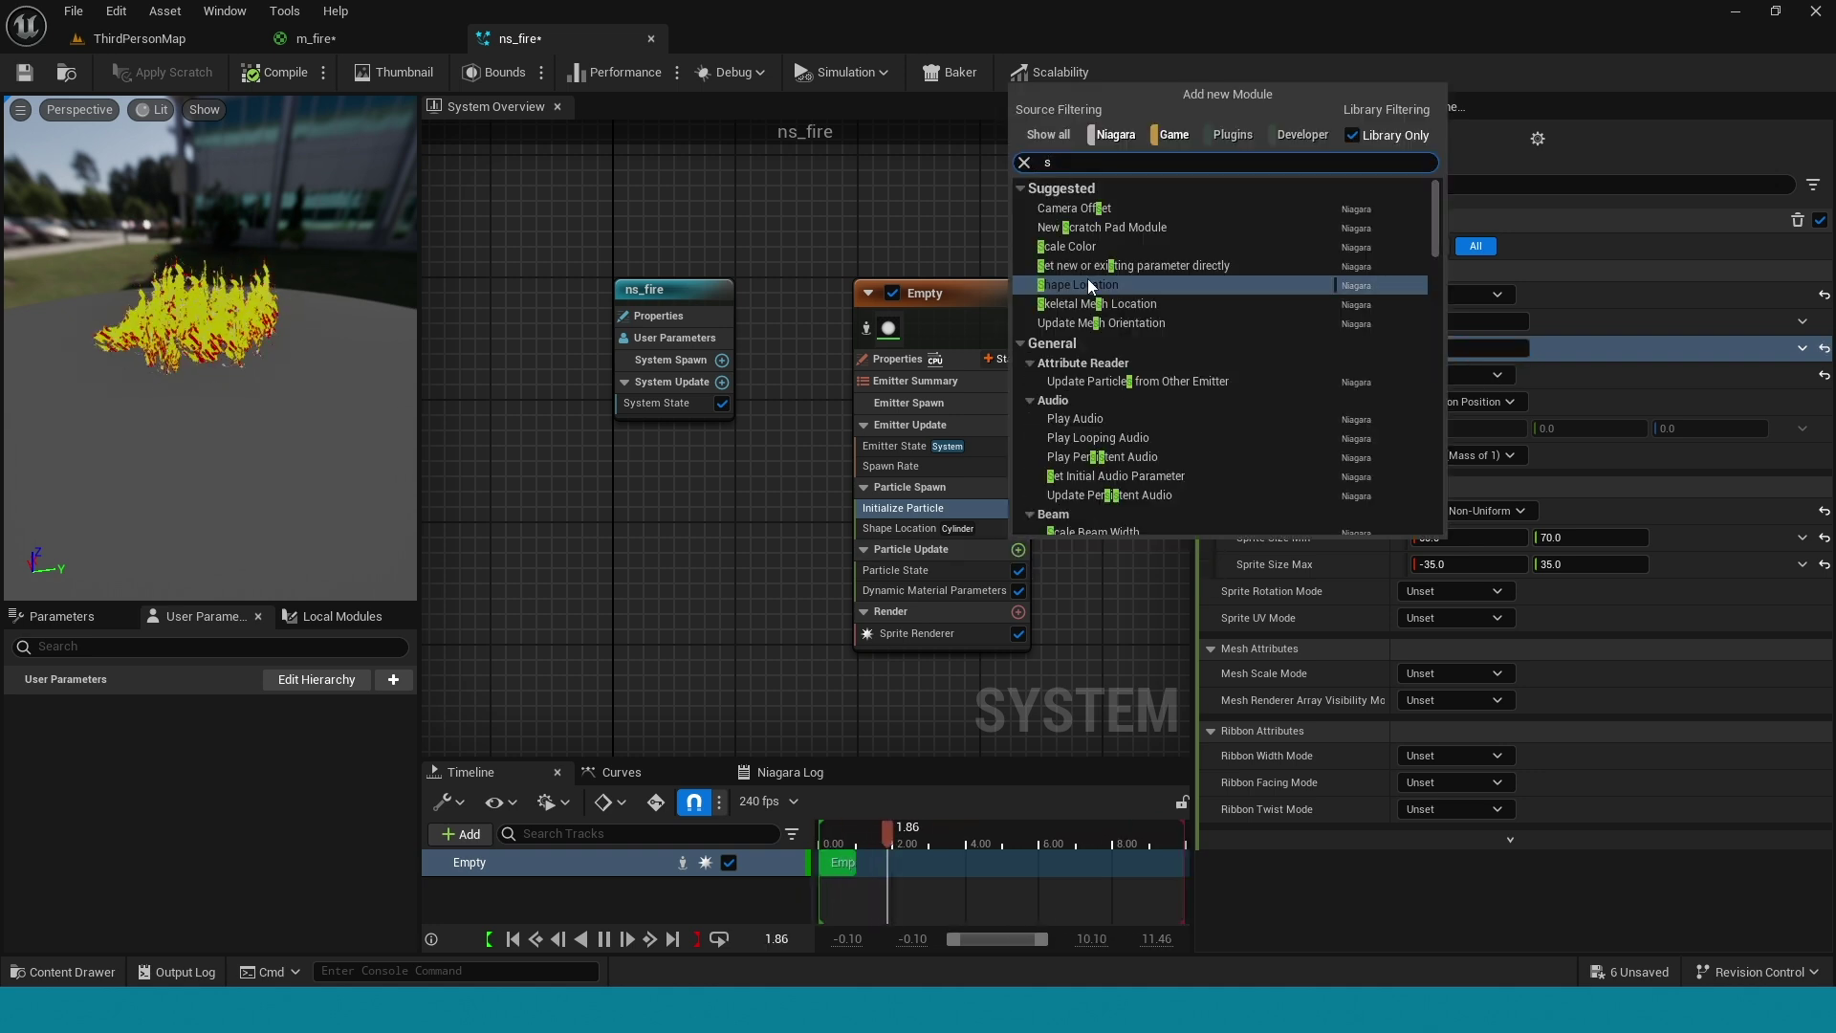
type("ize")
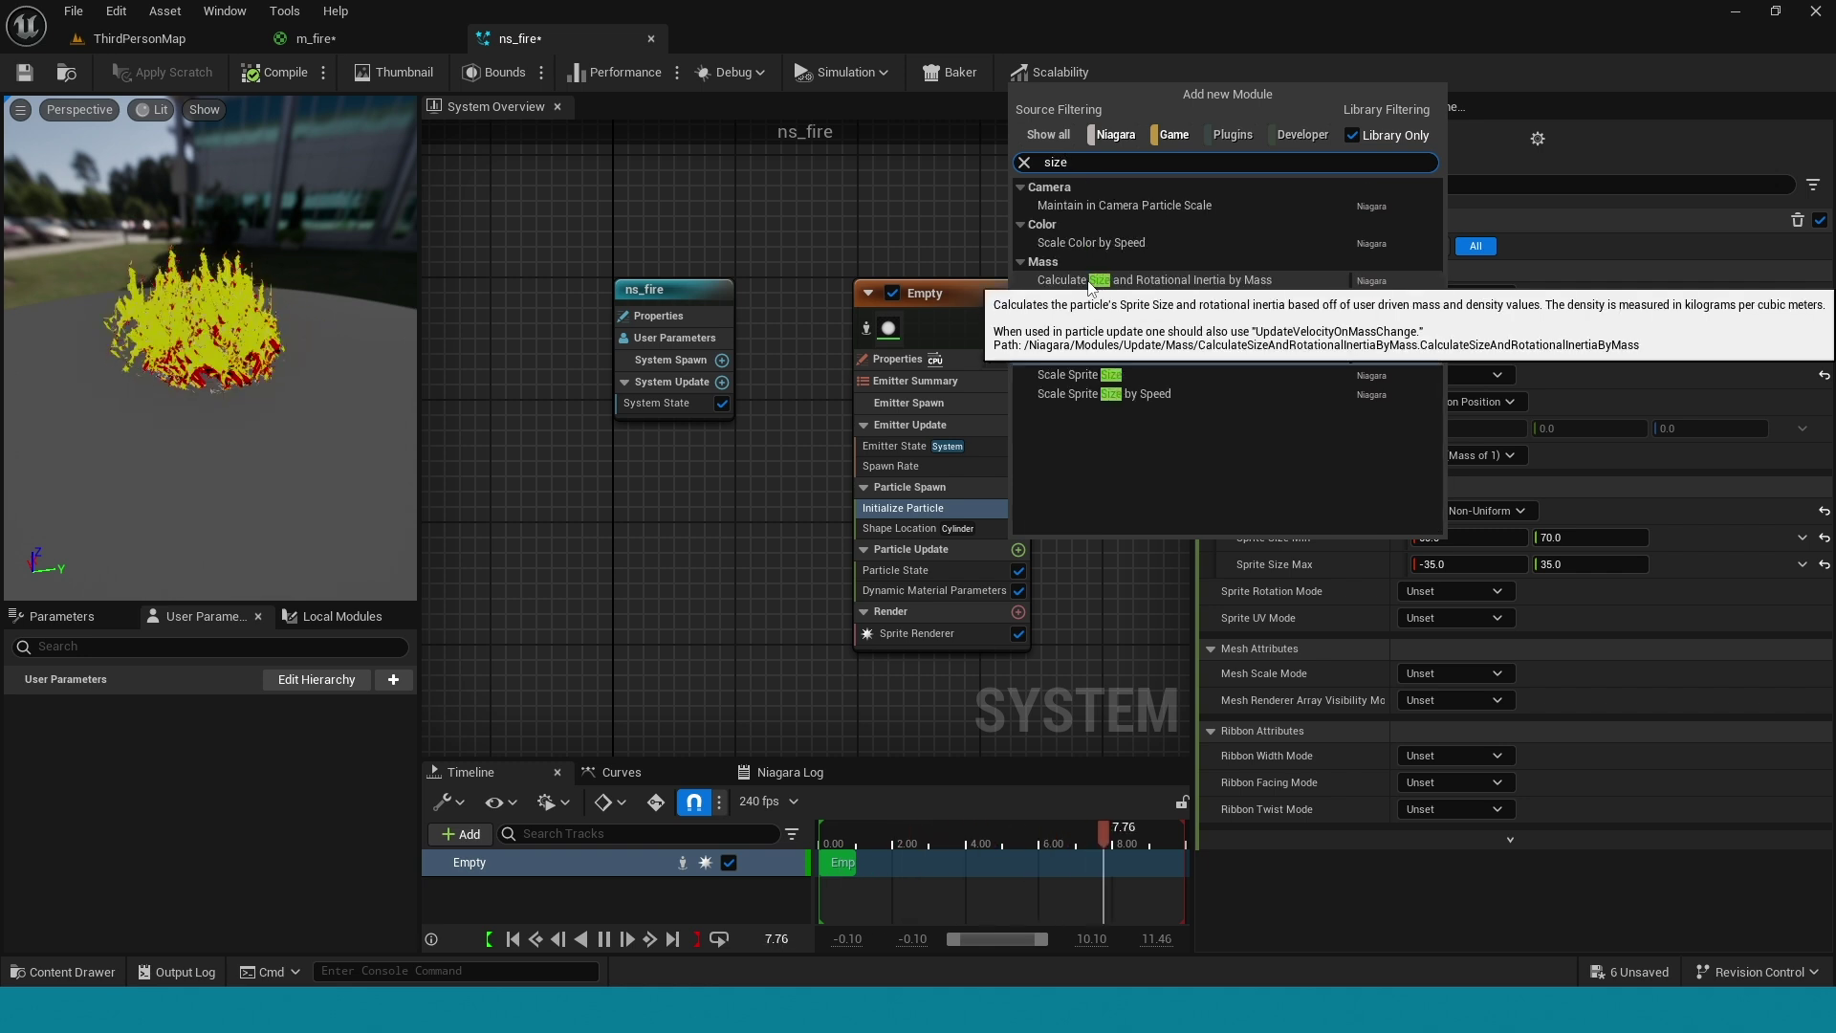
left_click(1100, 376)
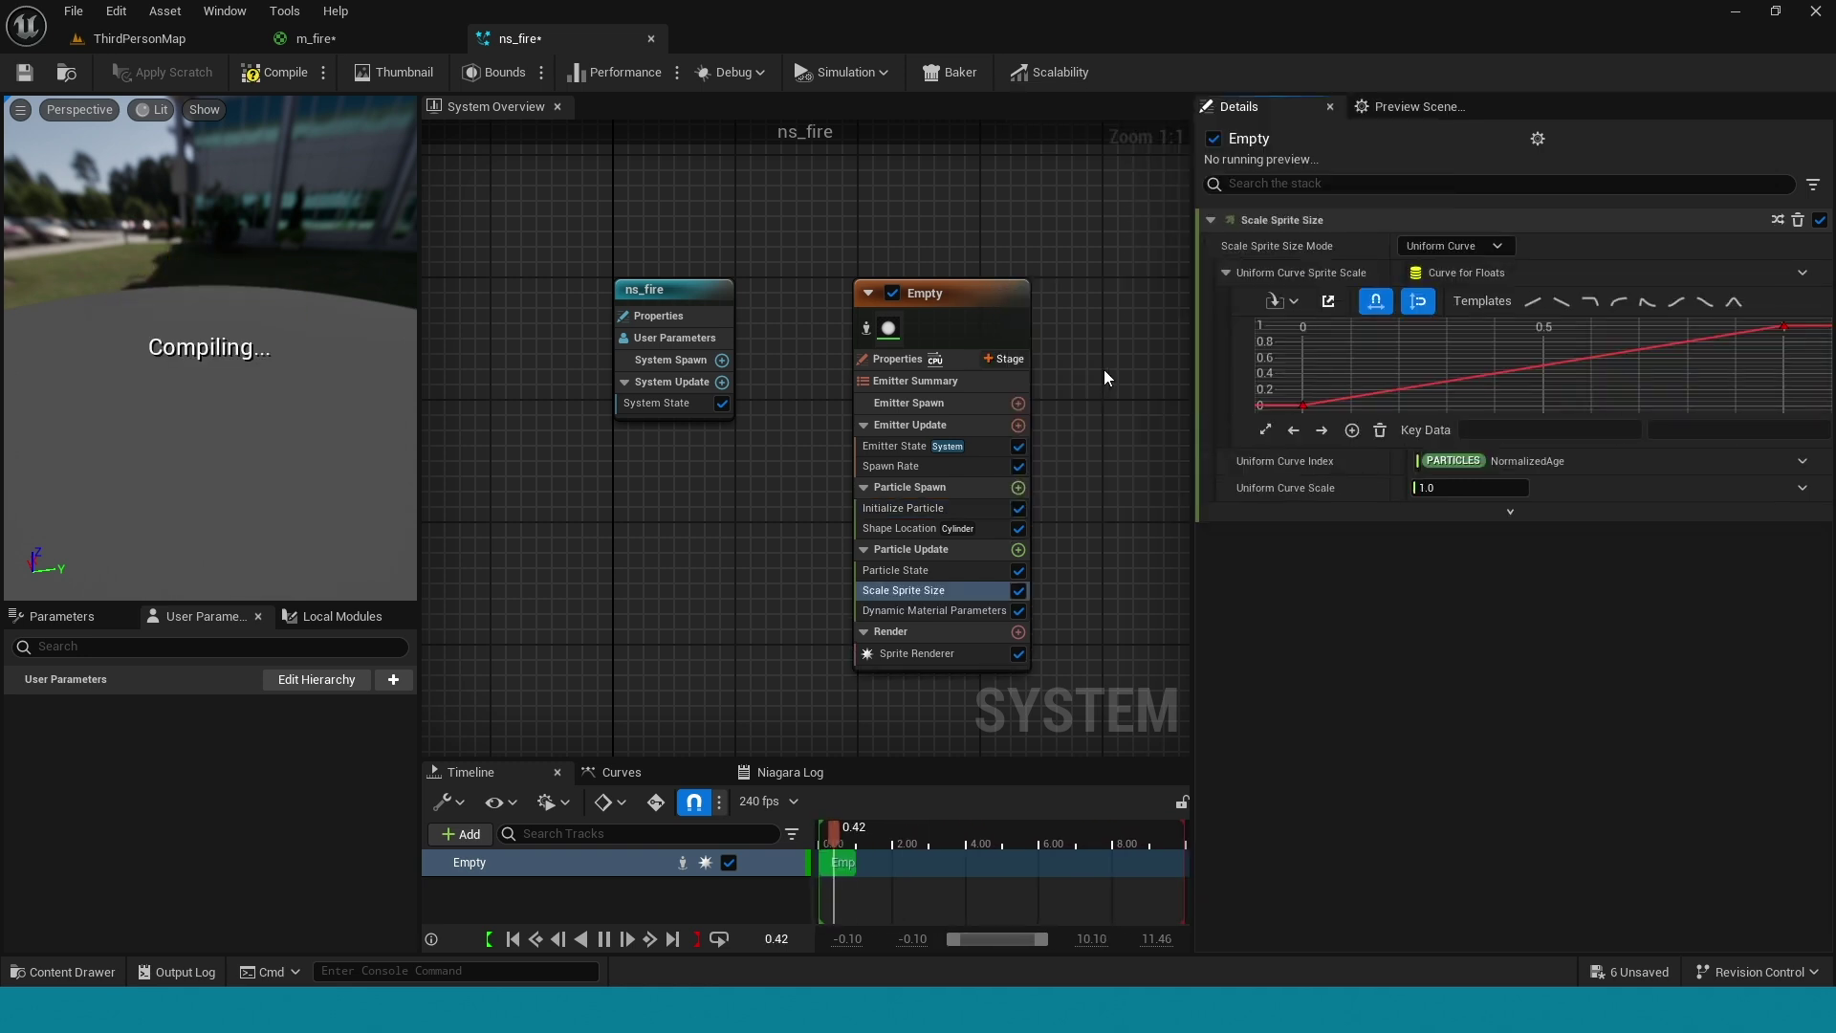
Set the Sim Target in the emitter's properties to GPUCompute Sim
left_click(904, 360)
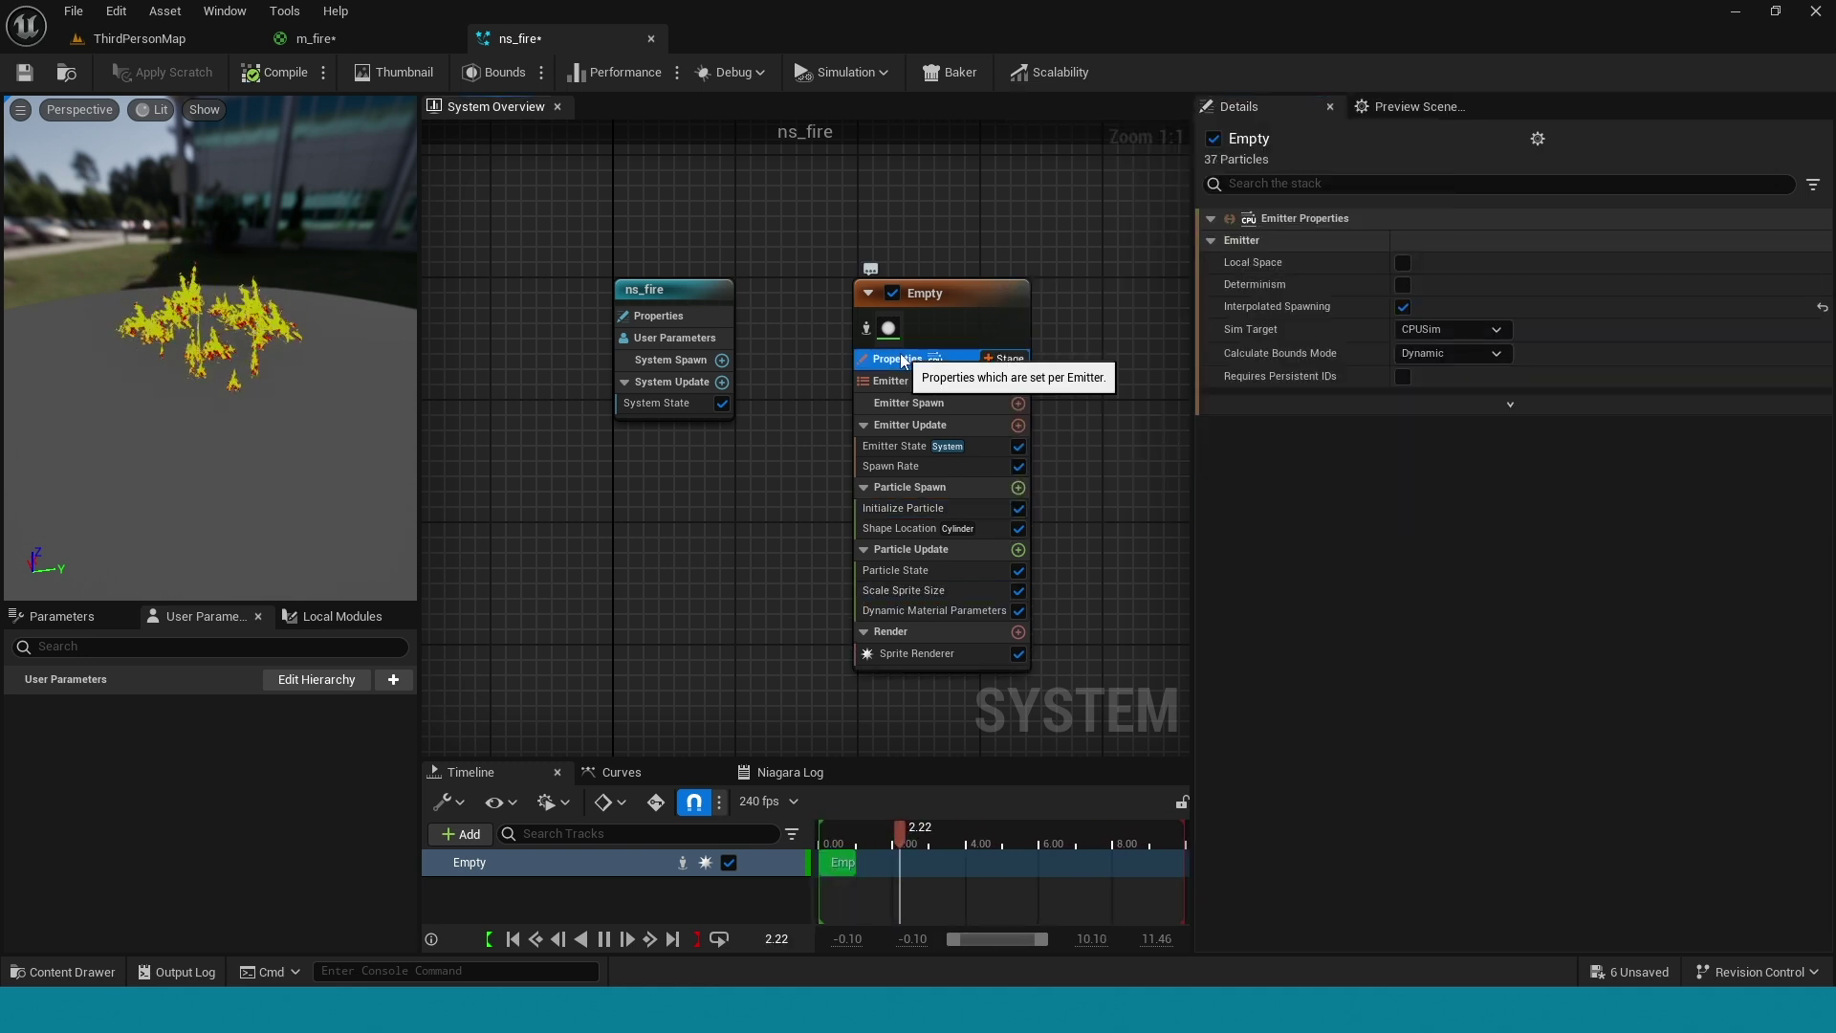
left_click(1470, 329)
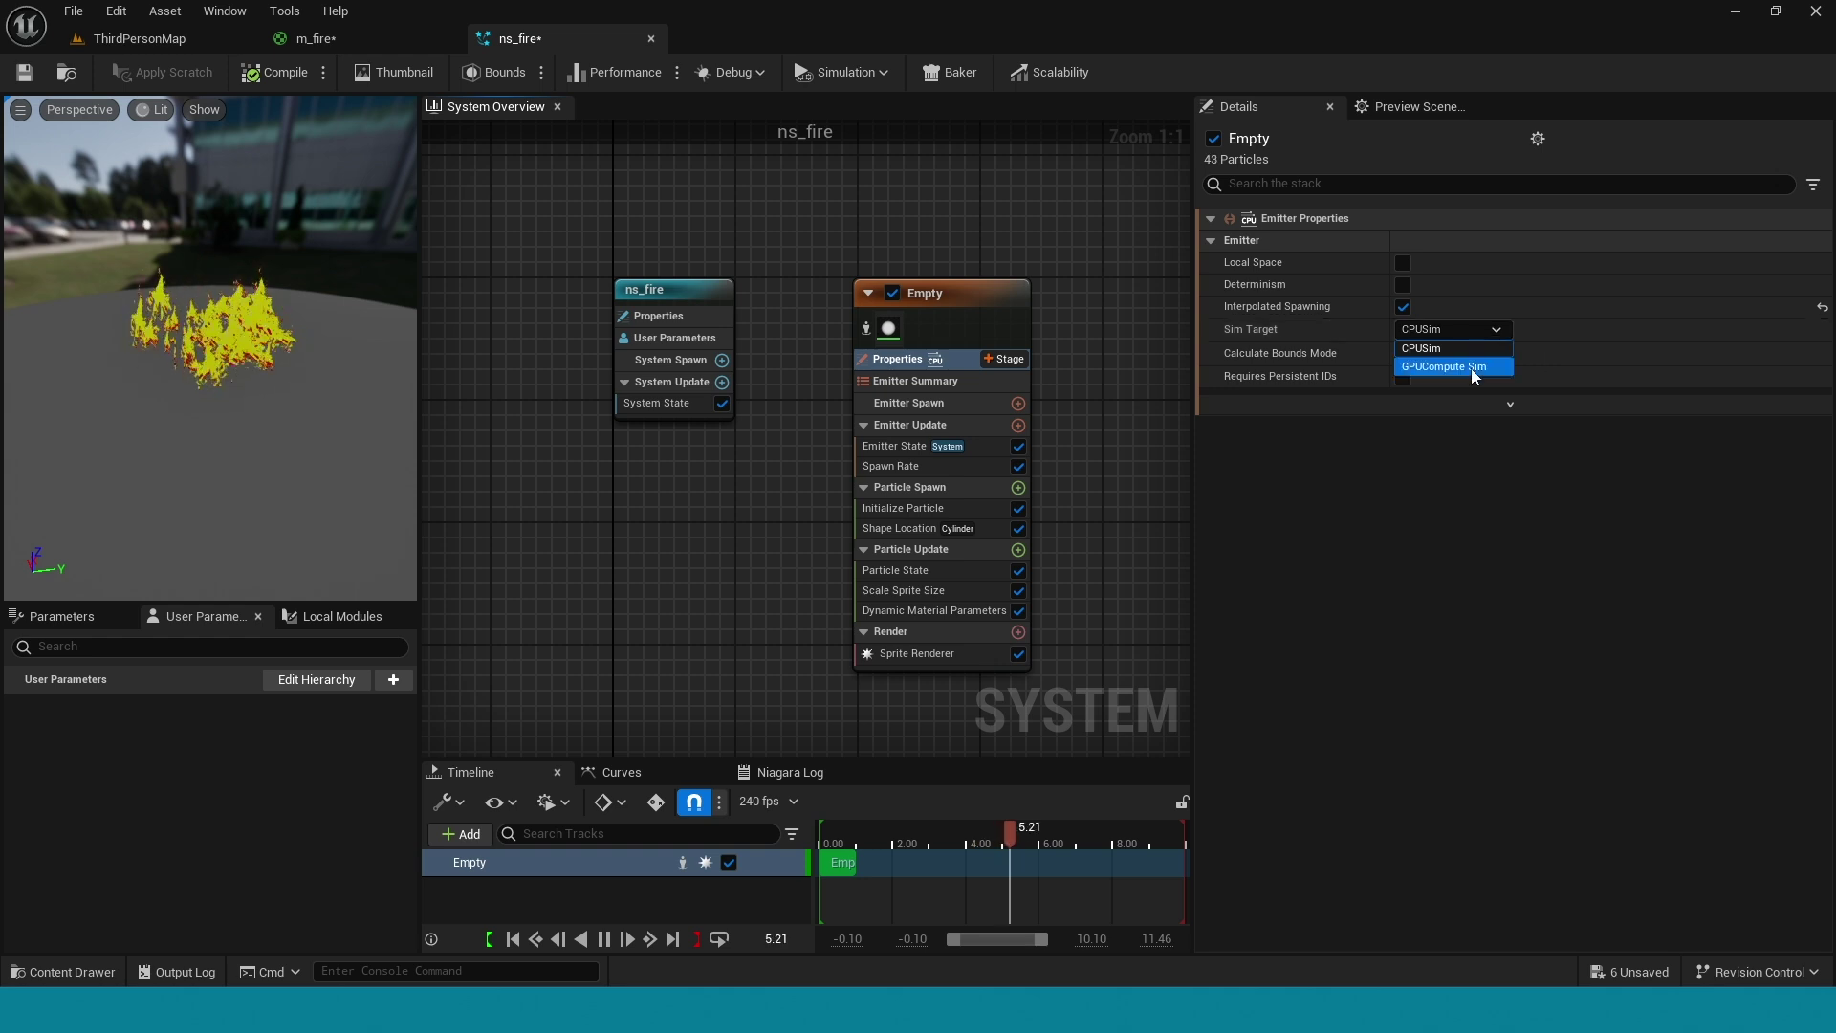
left_click(1471, 365)
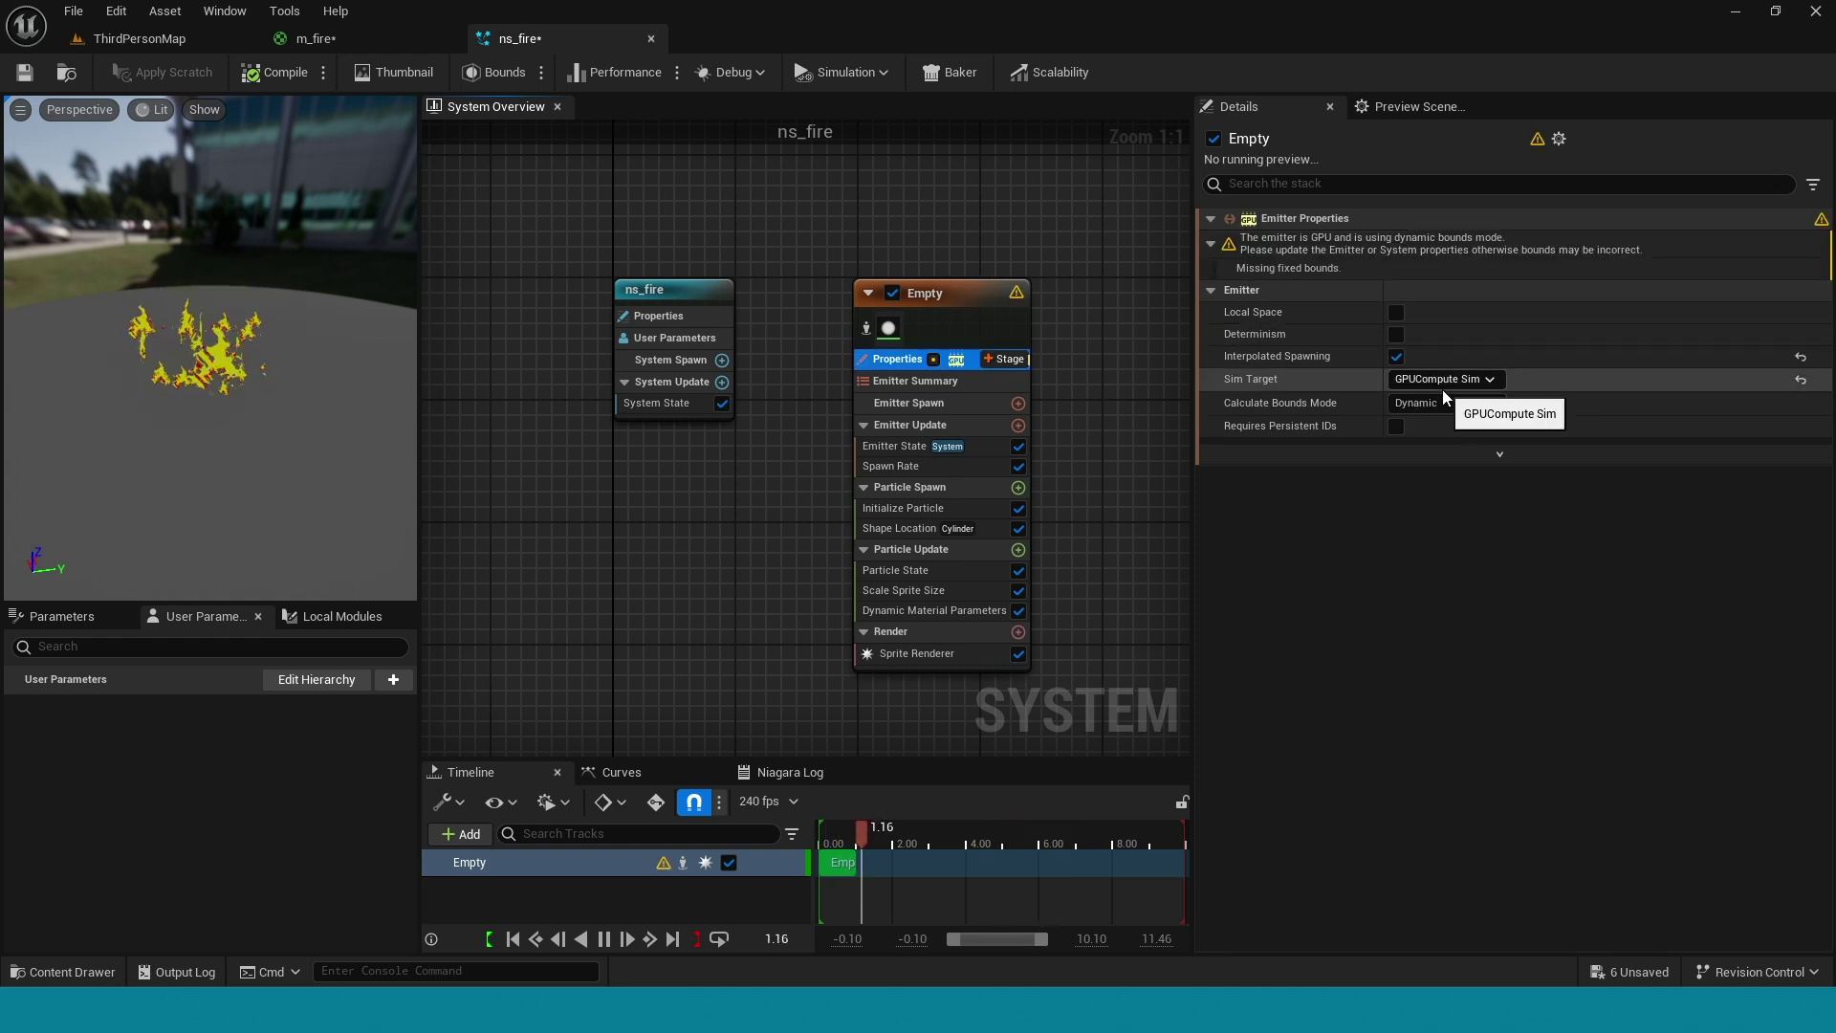
In the emitter's properties, set Calculate Bounds Mode to Fixed and enable Local Space
left_click(1443, 403)
left_click(1432, 440)
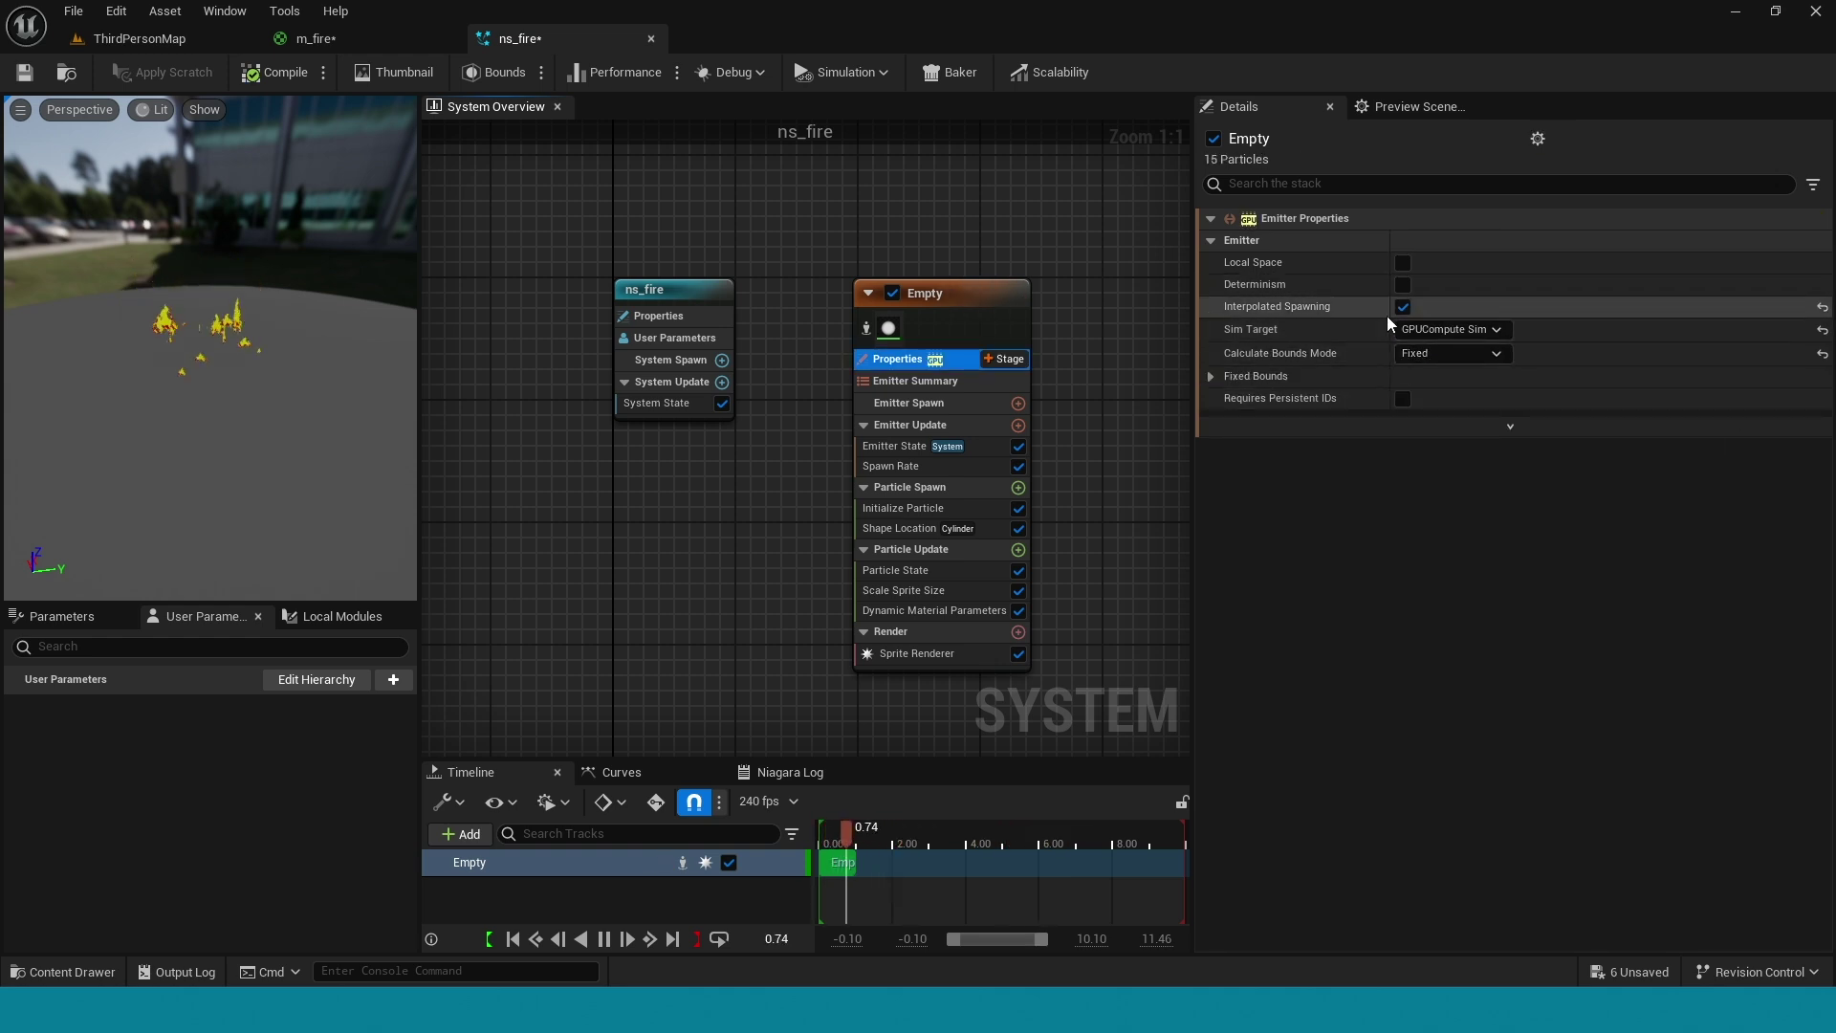
left_click(1403, 263)
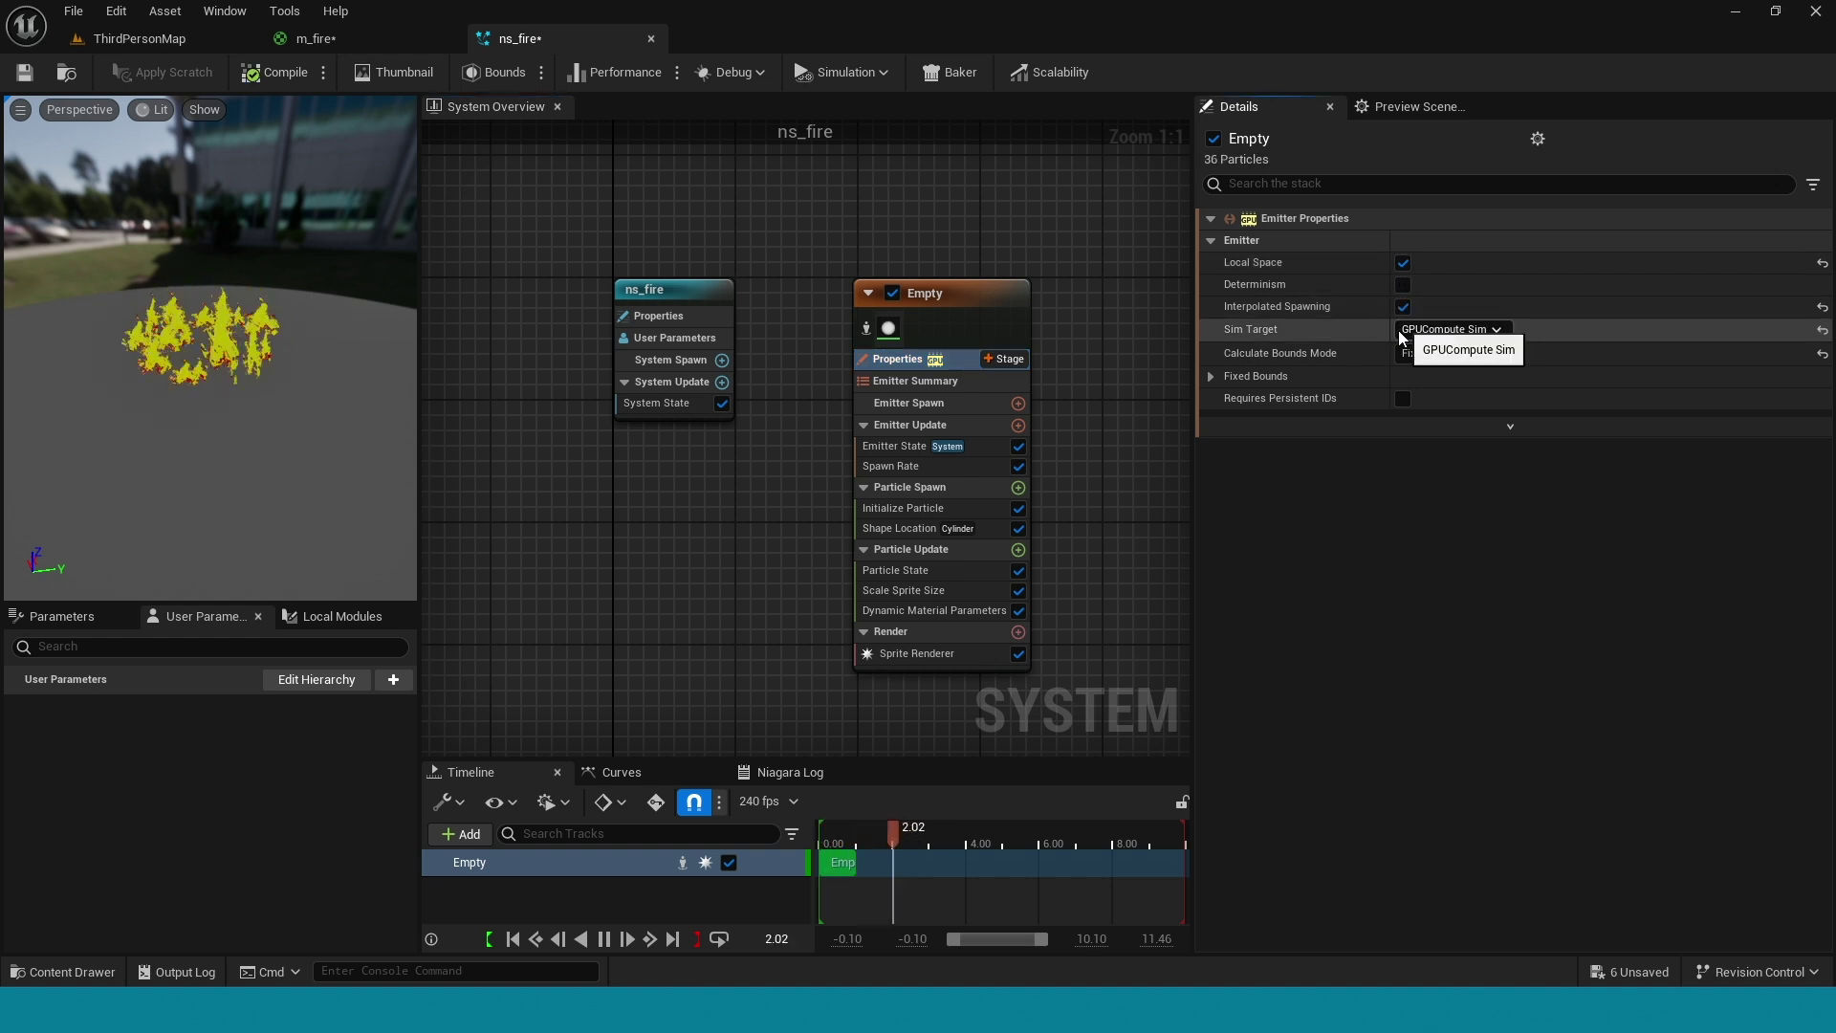
Add a Color module to the fire emitter's Particle Update stage
left_click(1019, 550)
type("c")
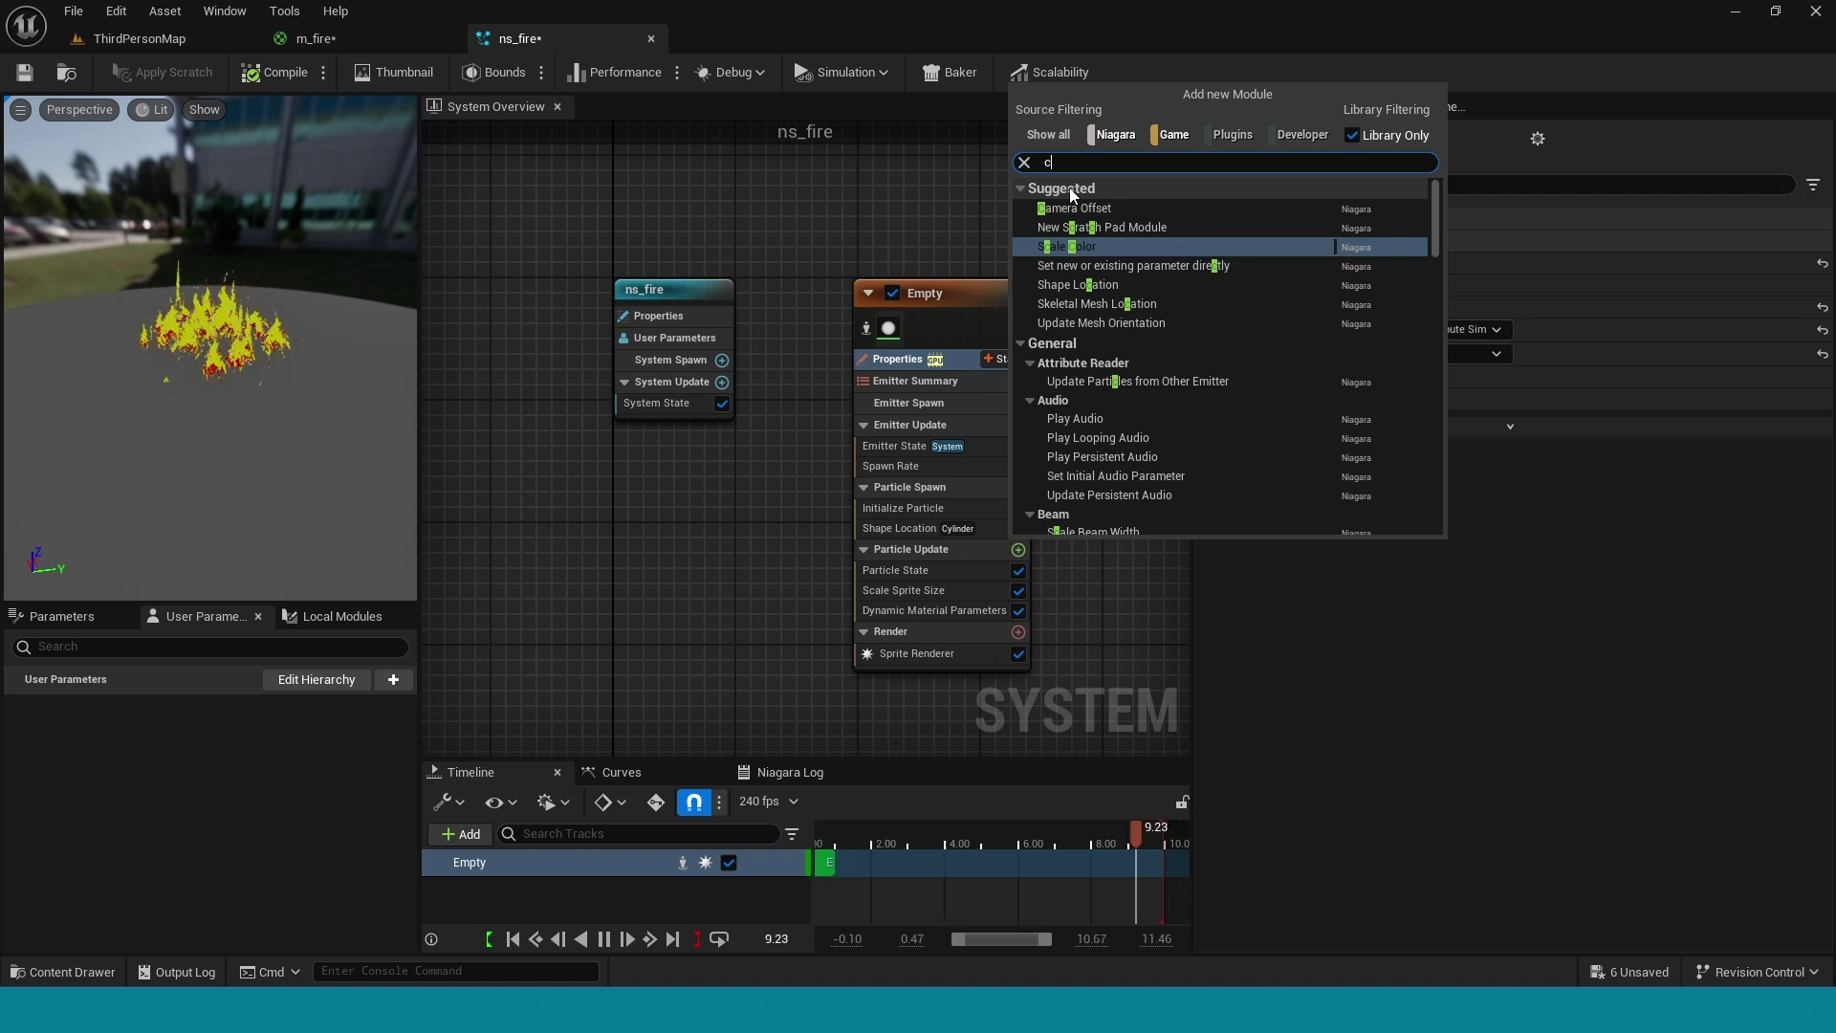
type("olo")
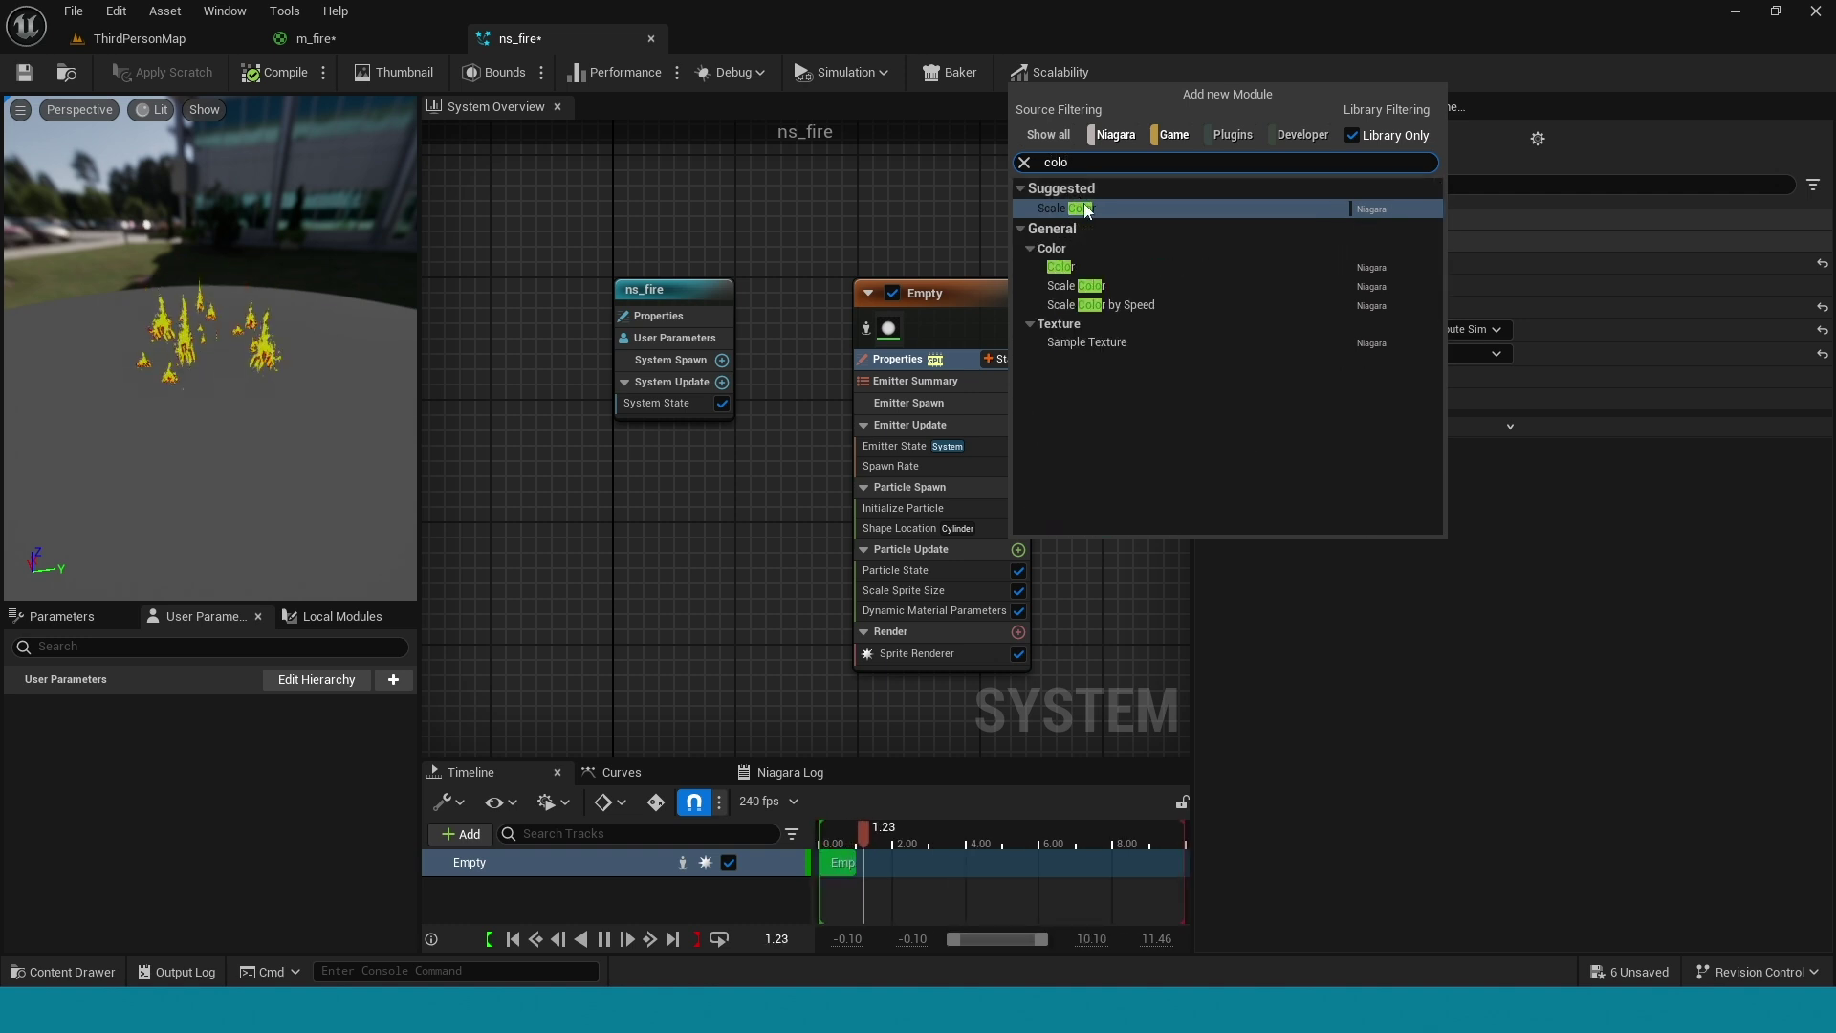
left_click(1086, 264)
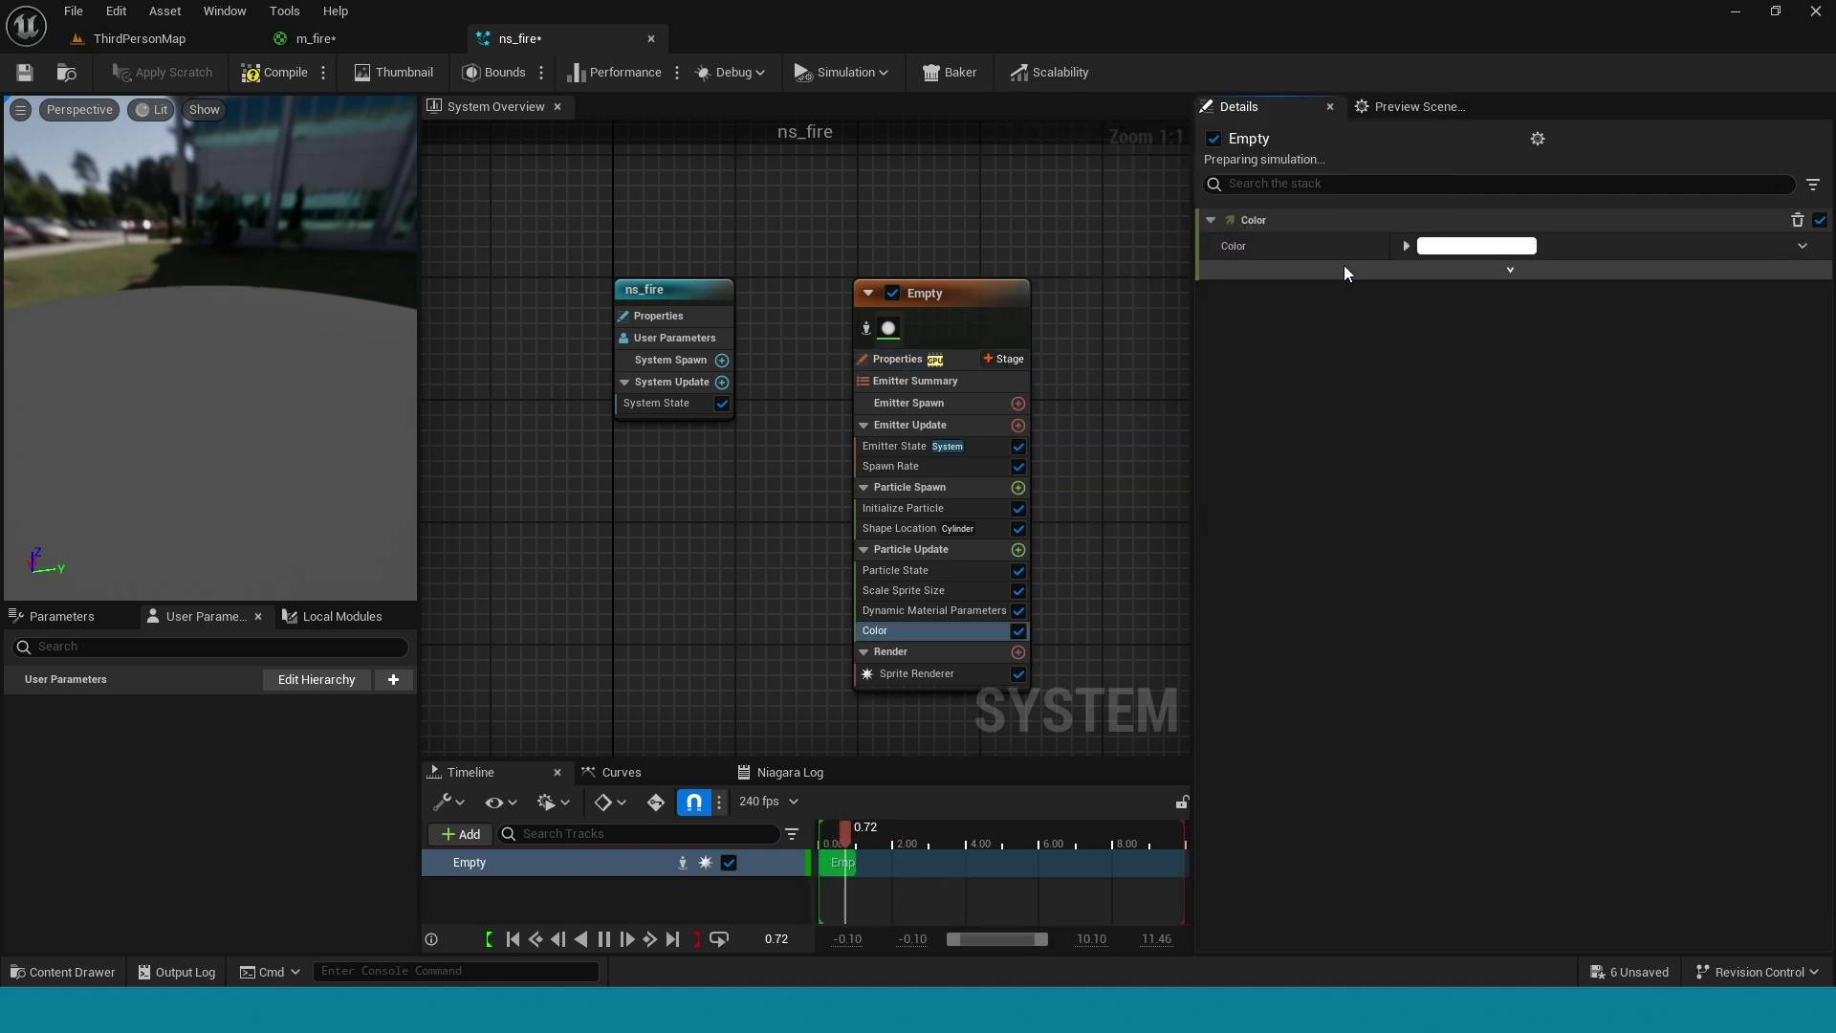
Set the Color module's values to Red 2, Green 0.7 and Blue 0.34
left_click(1406, 246)
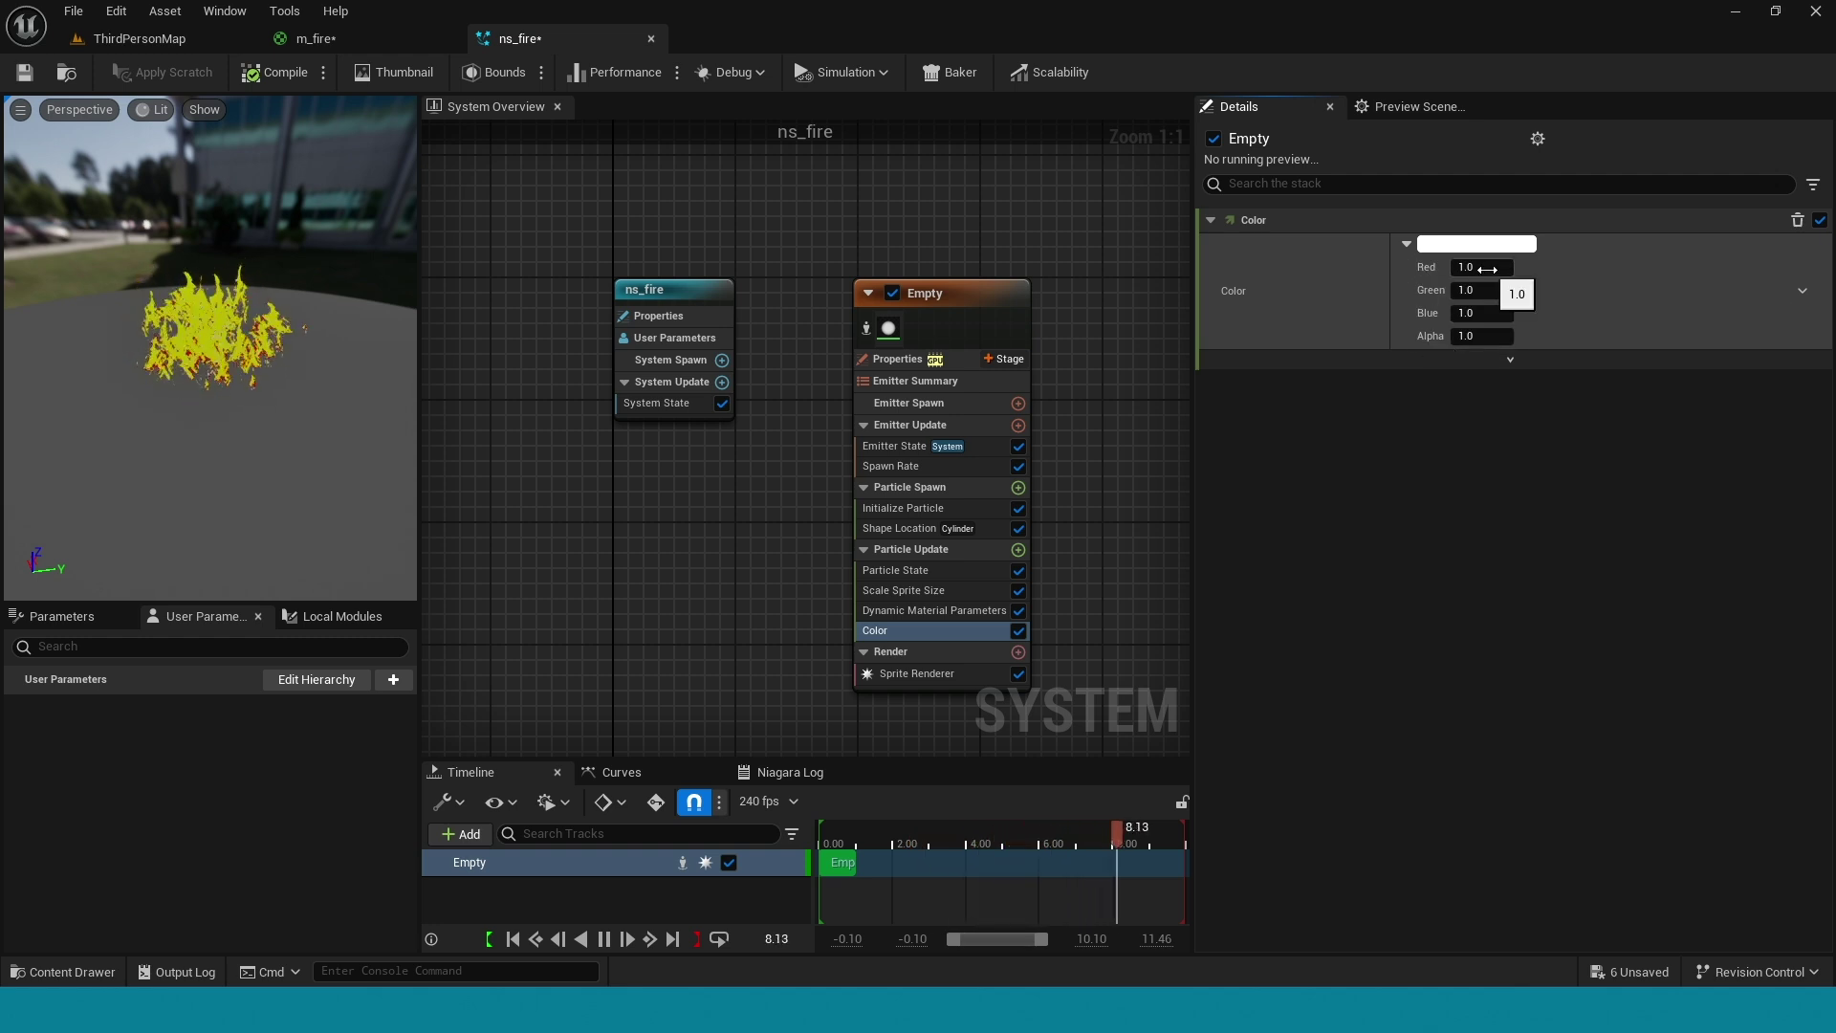
left_click(1489, 269)
type("2")
key("Return")
left_click(1487, 292)
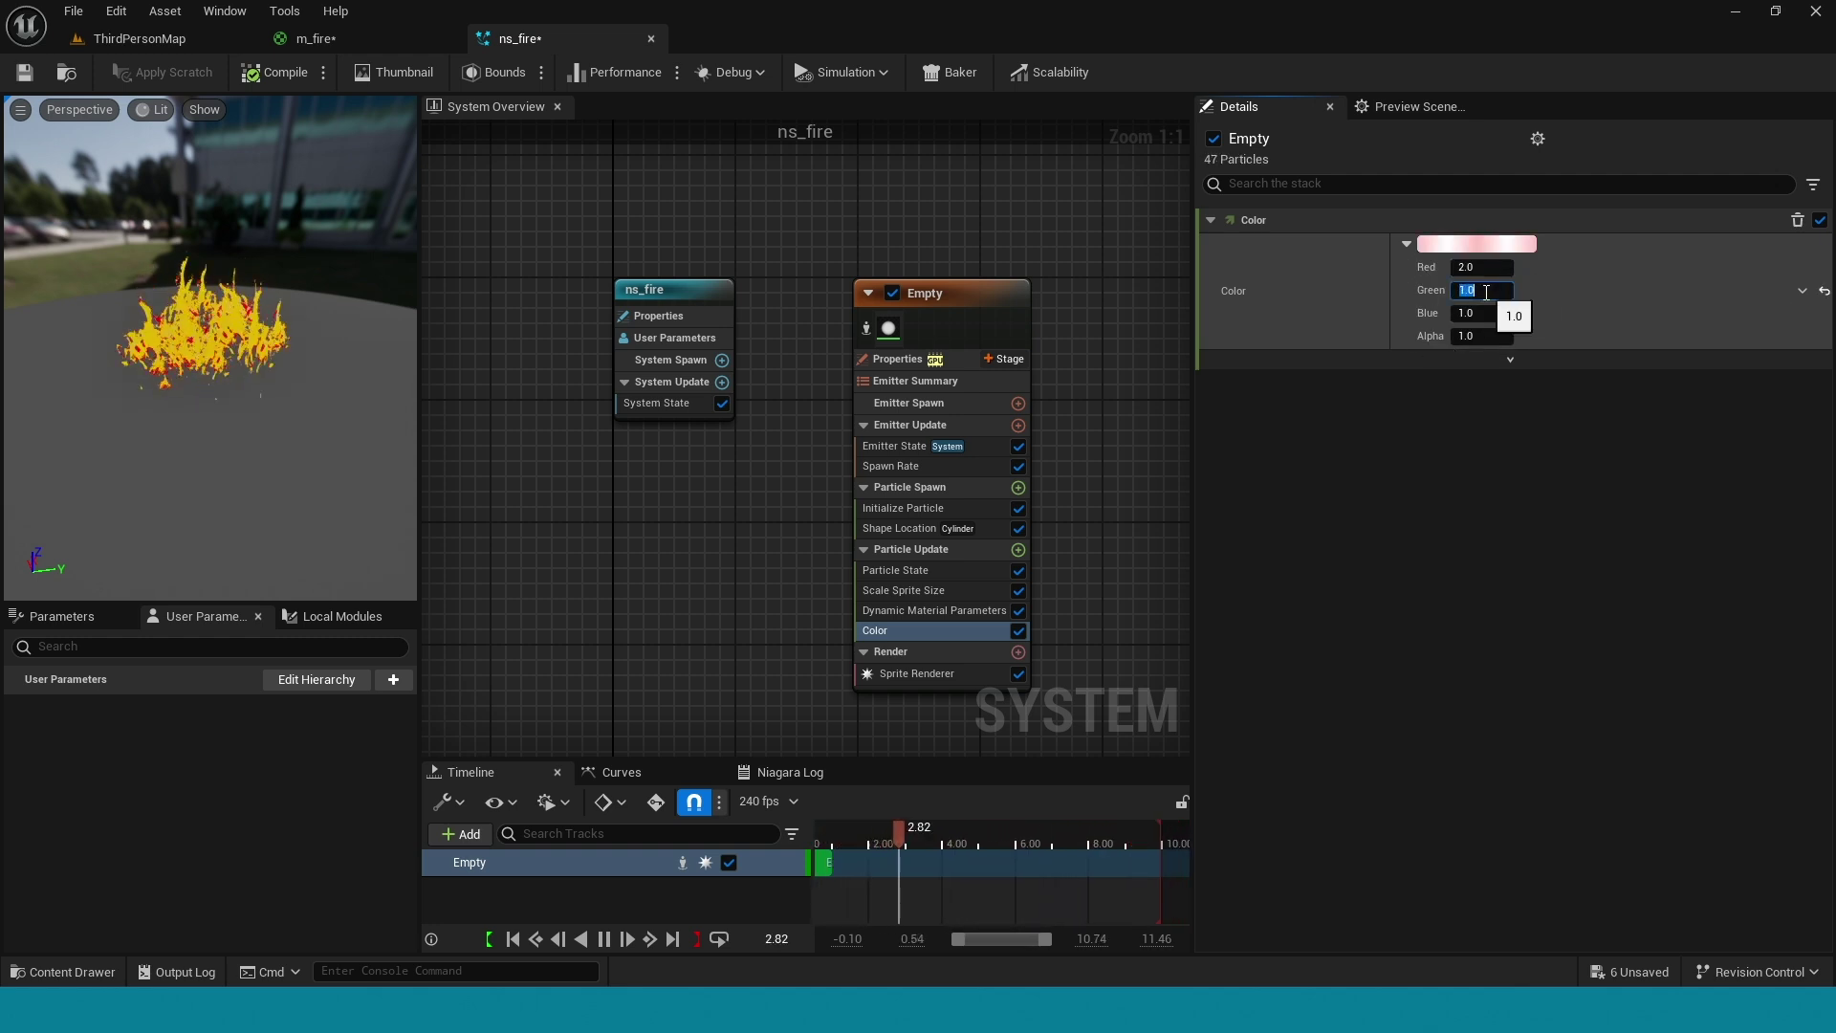
type("0.7")
key("Return")
left_click(1481, 313)
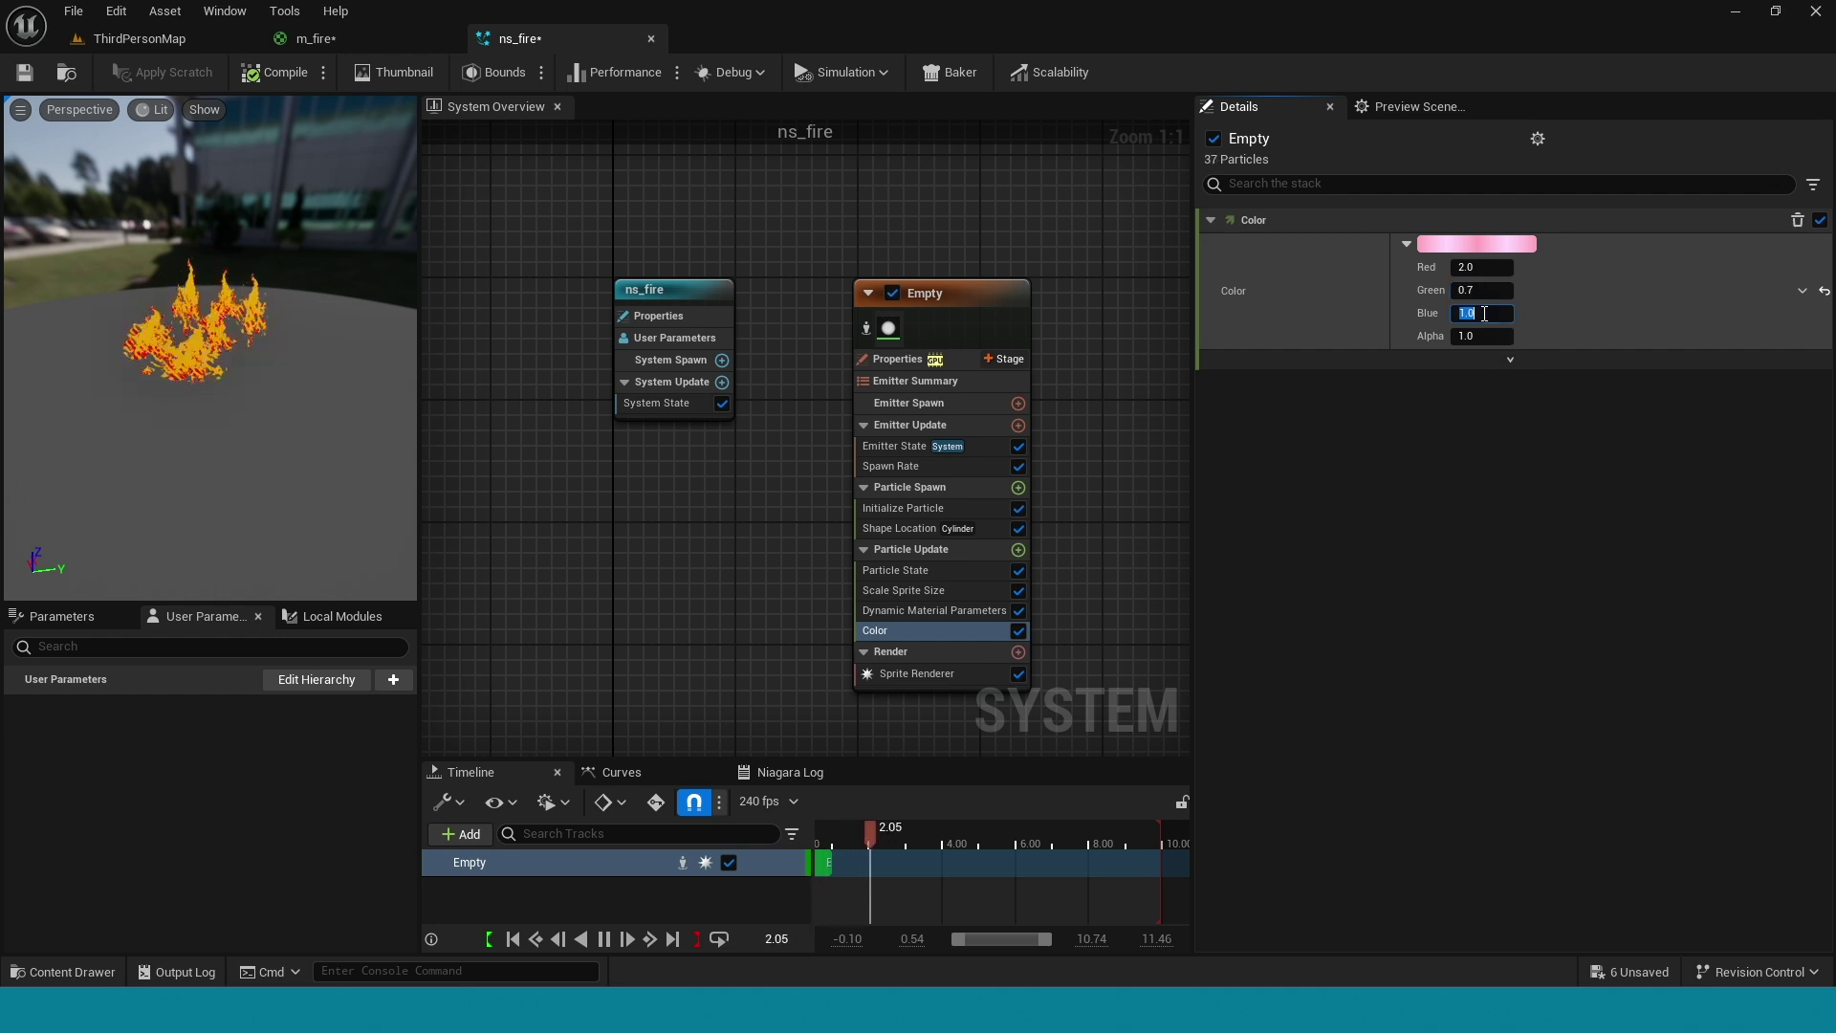
key("Return")
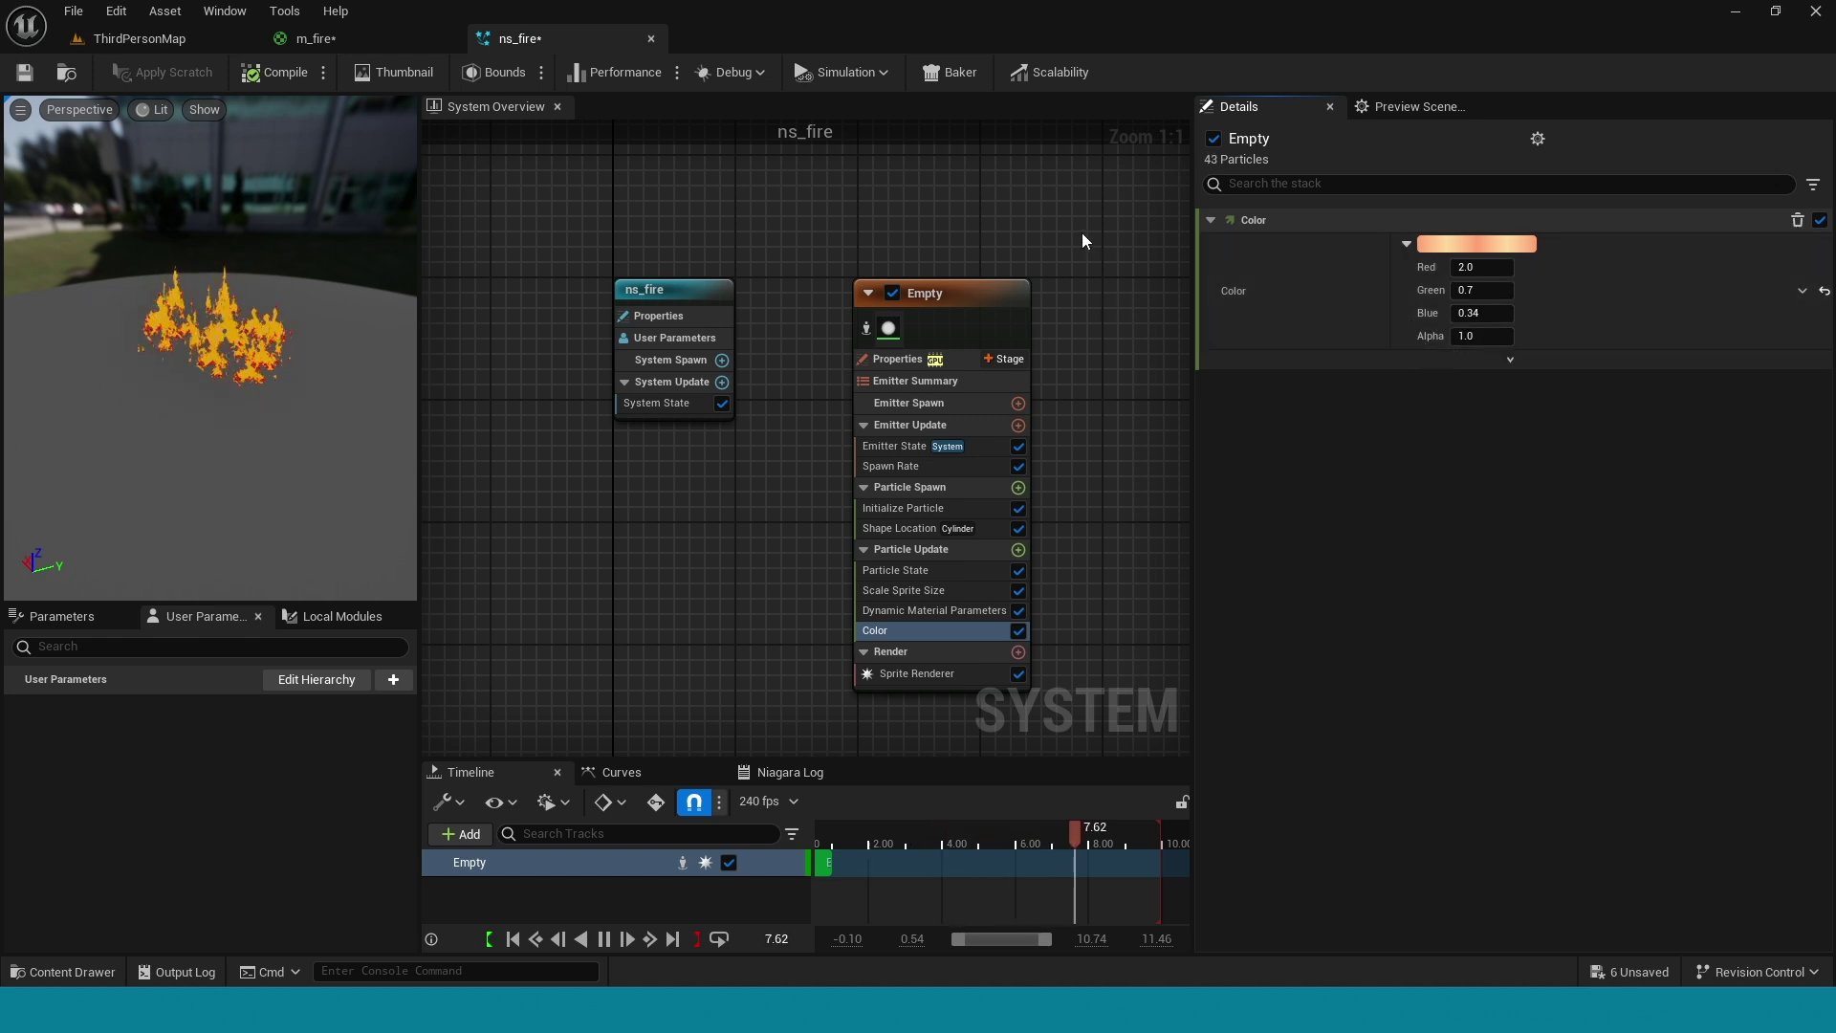
Add a second emitter to the ns_fire system, based on the Empty emitter template
right_click_drag(1082, 232, 790, 187)
right_click(882, 273)
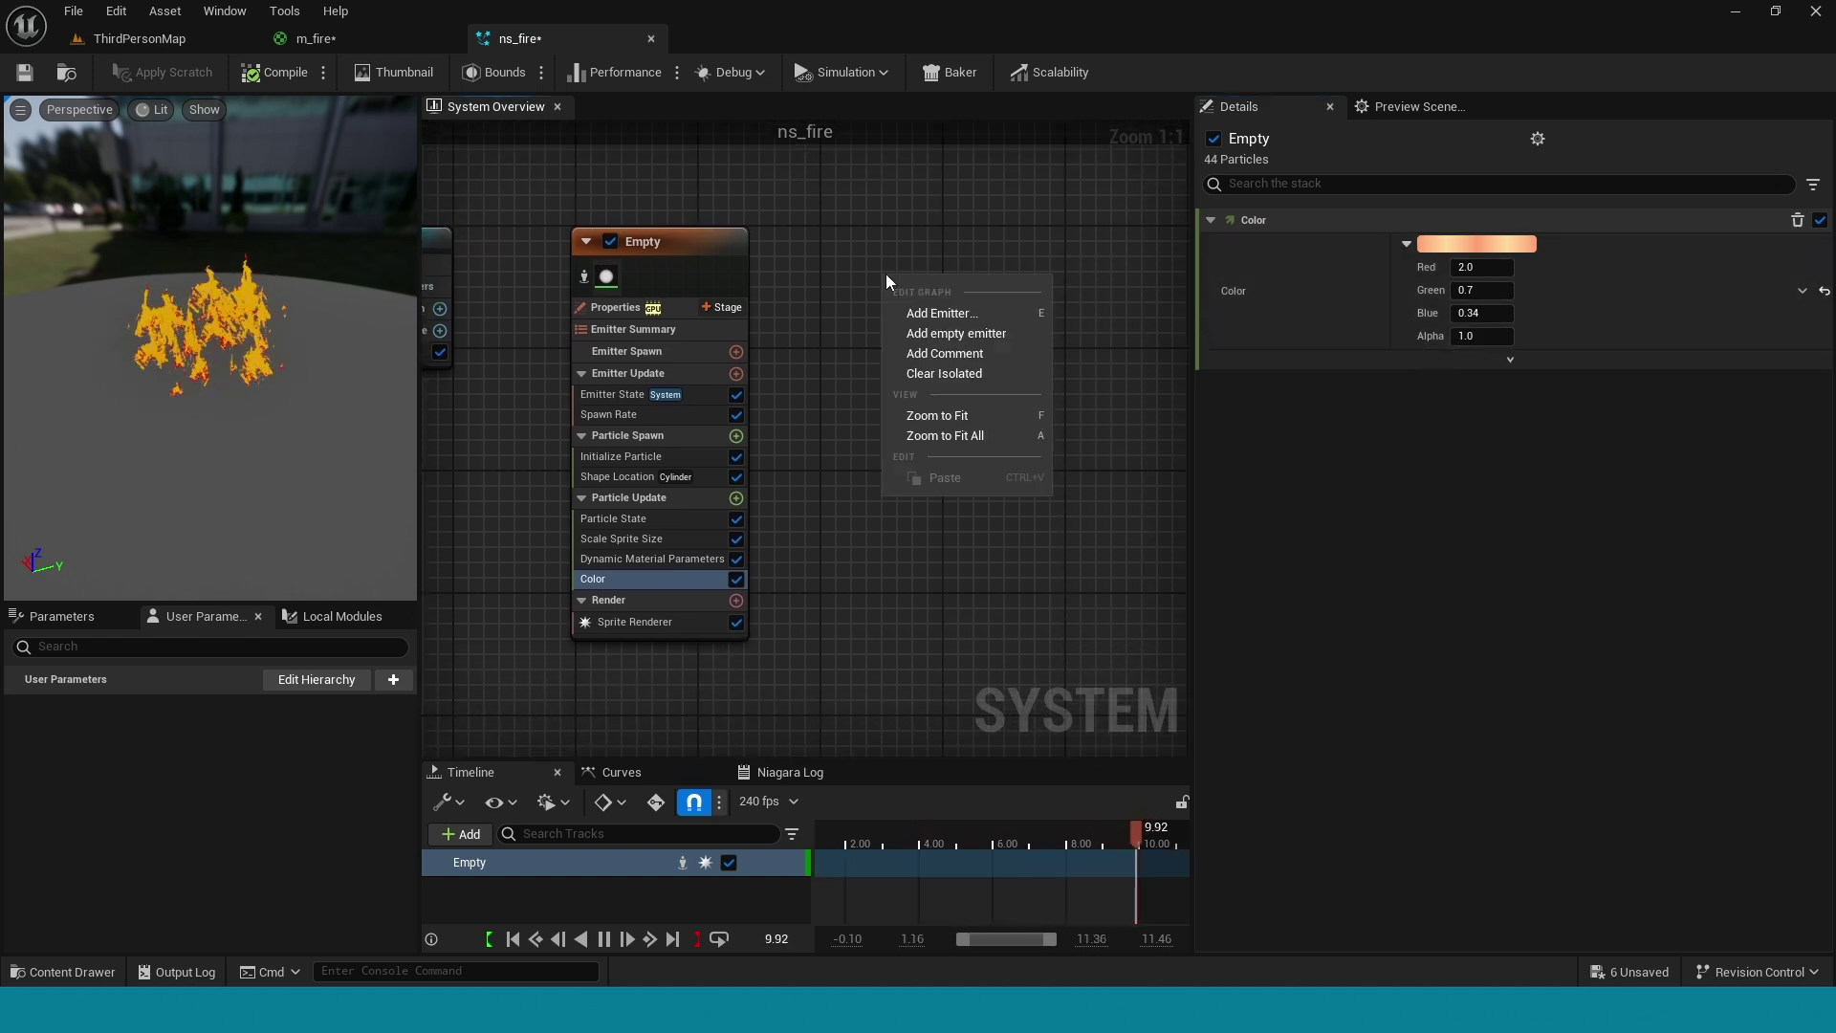
left_click(952, 313)
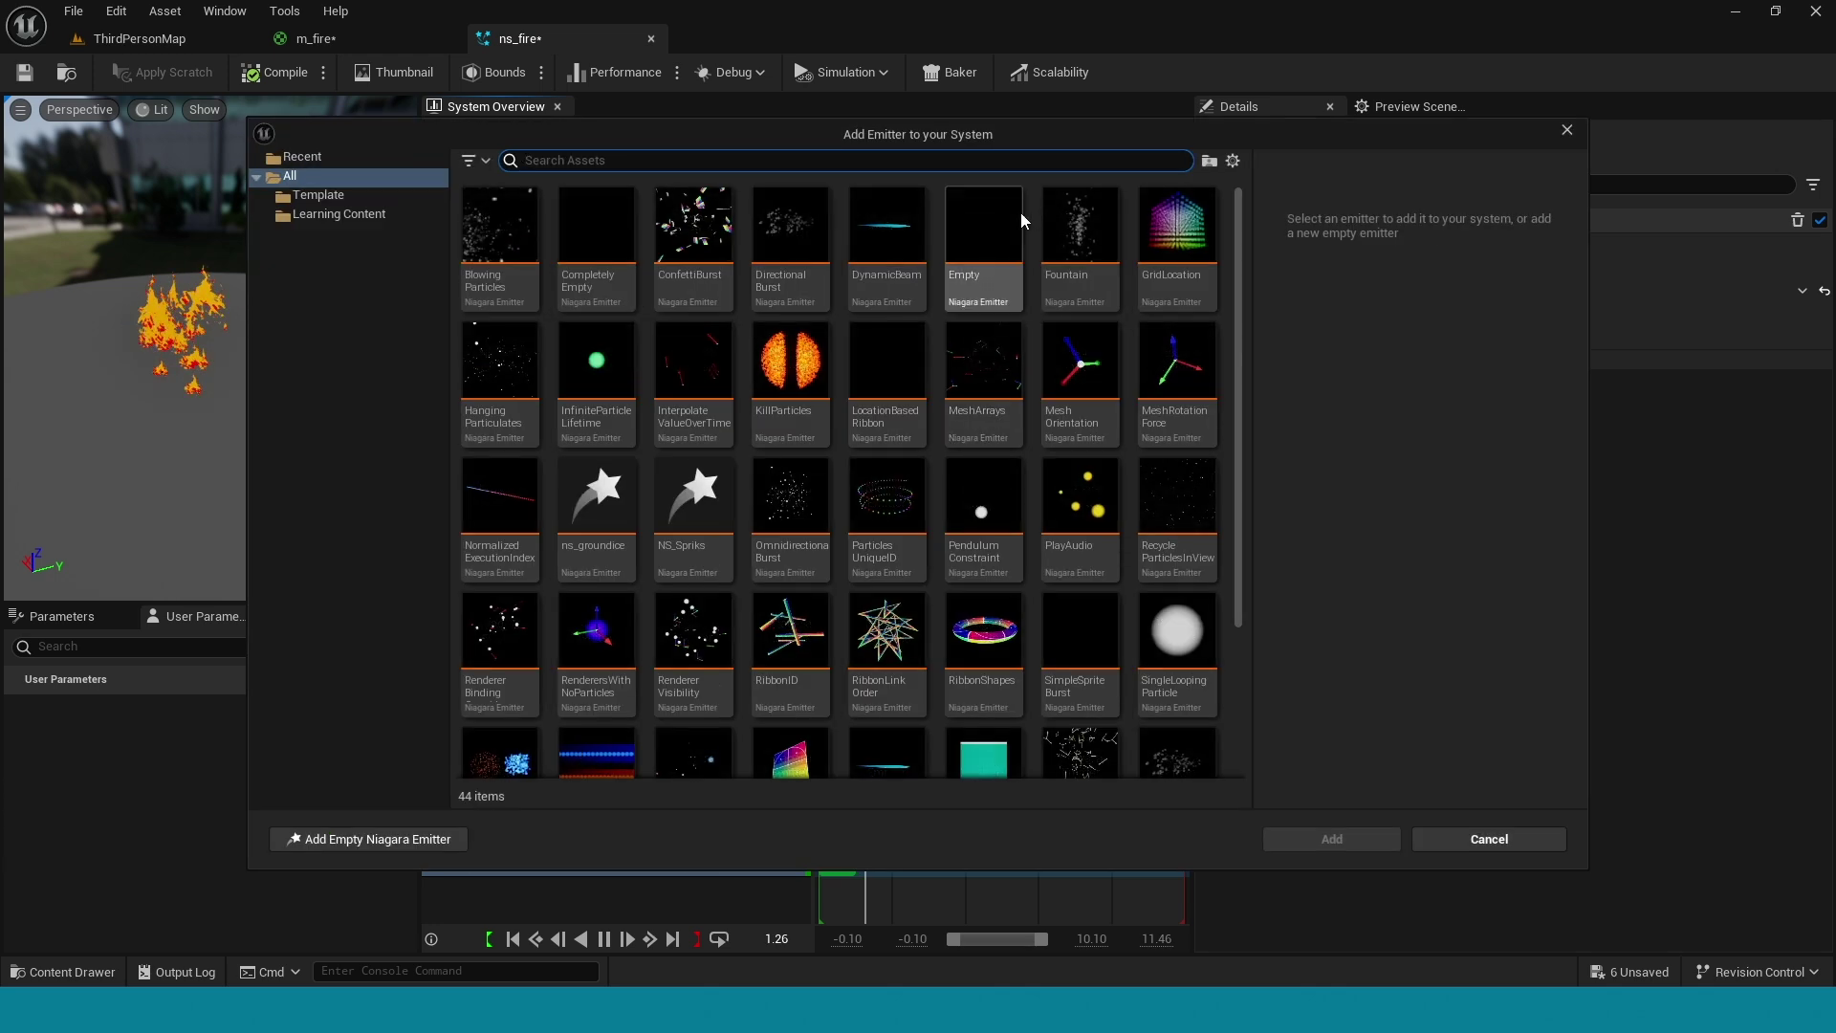
left_click(976, 243)
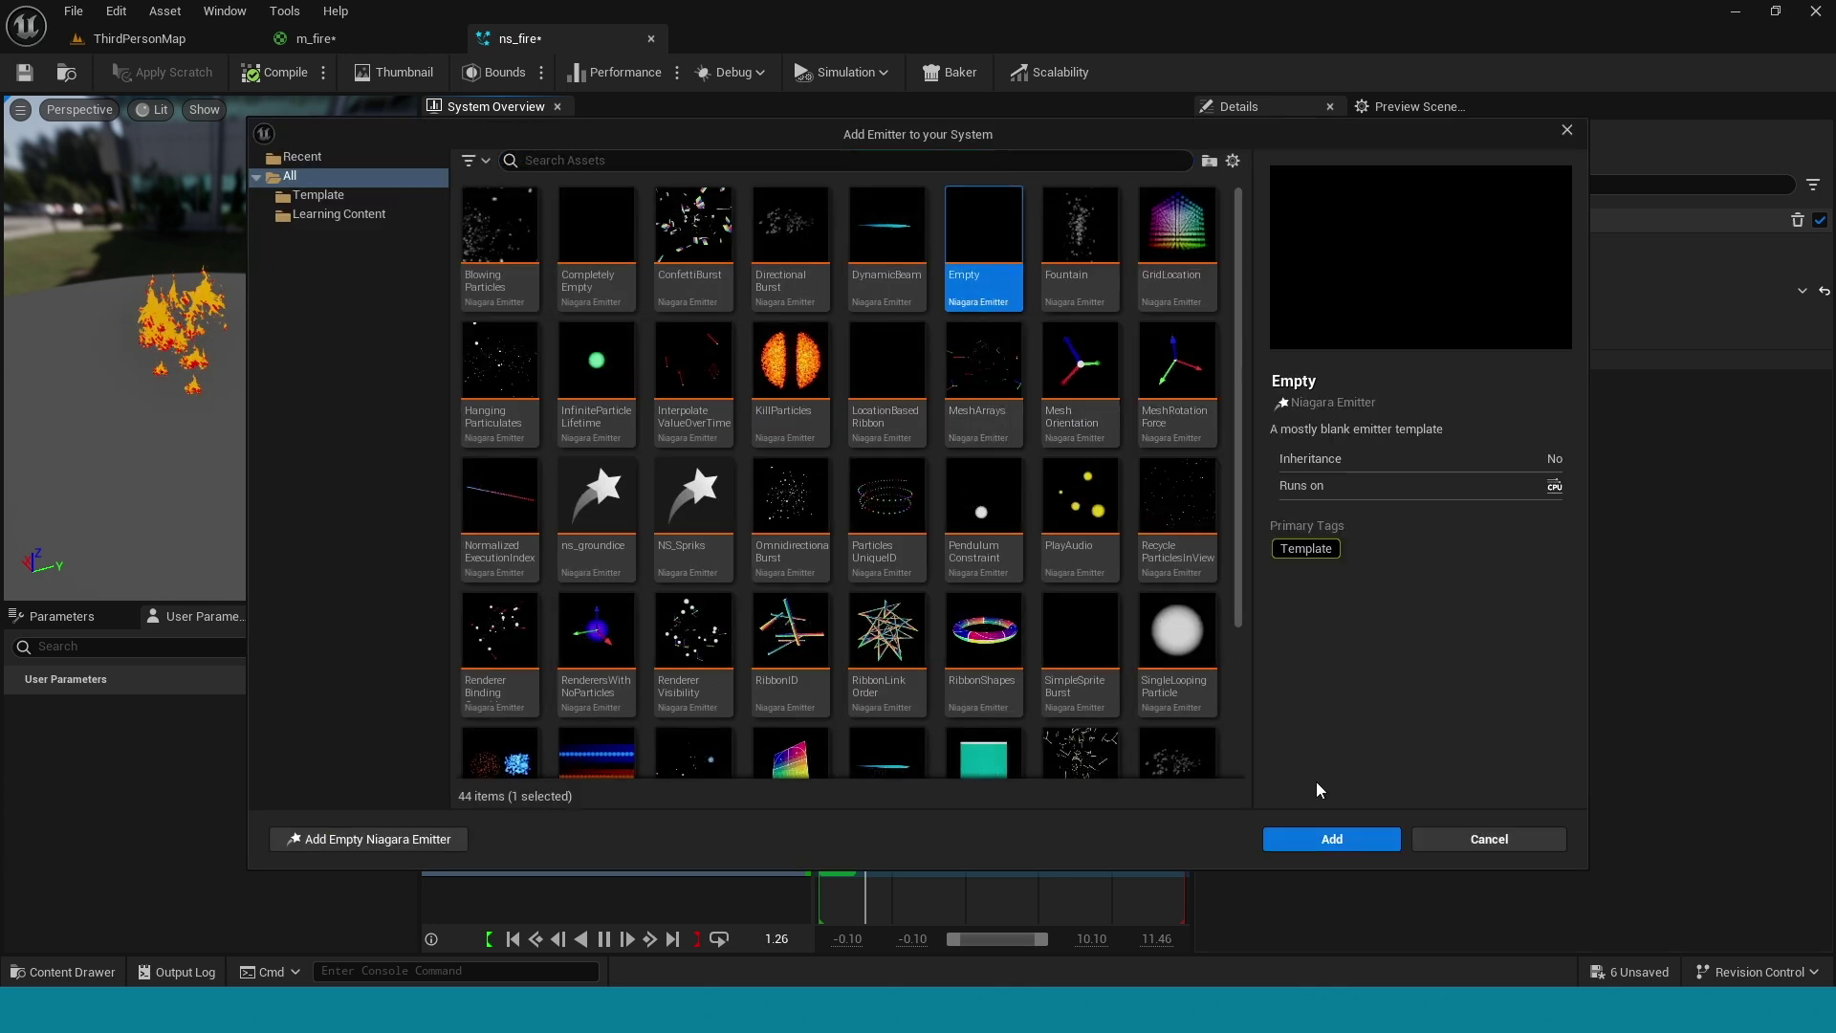
left_click(1326, 837)
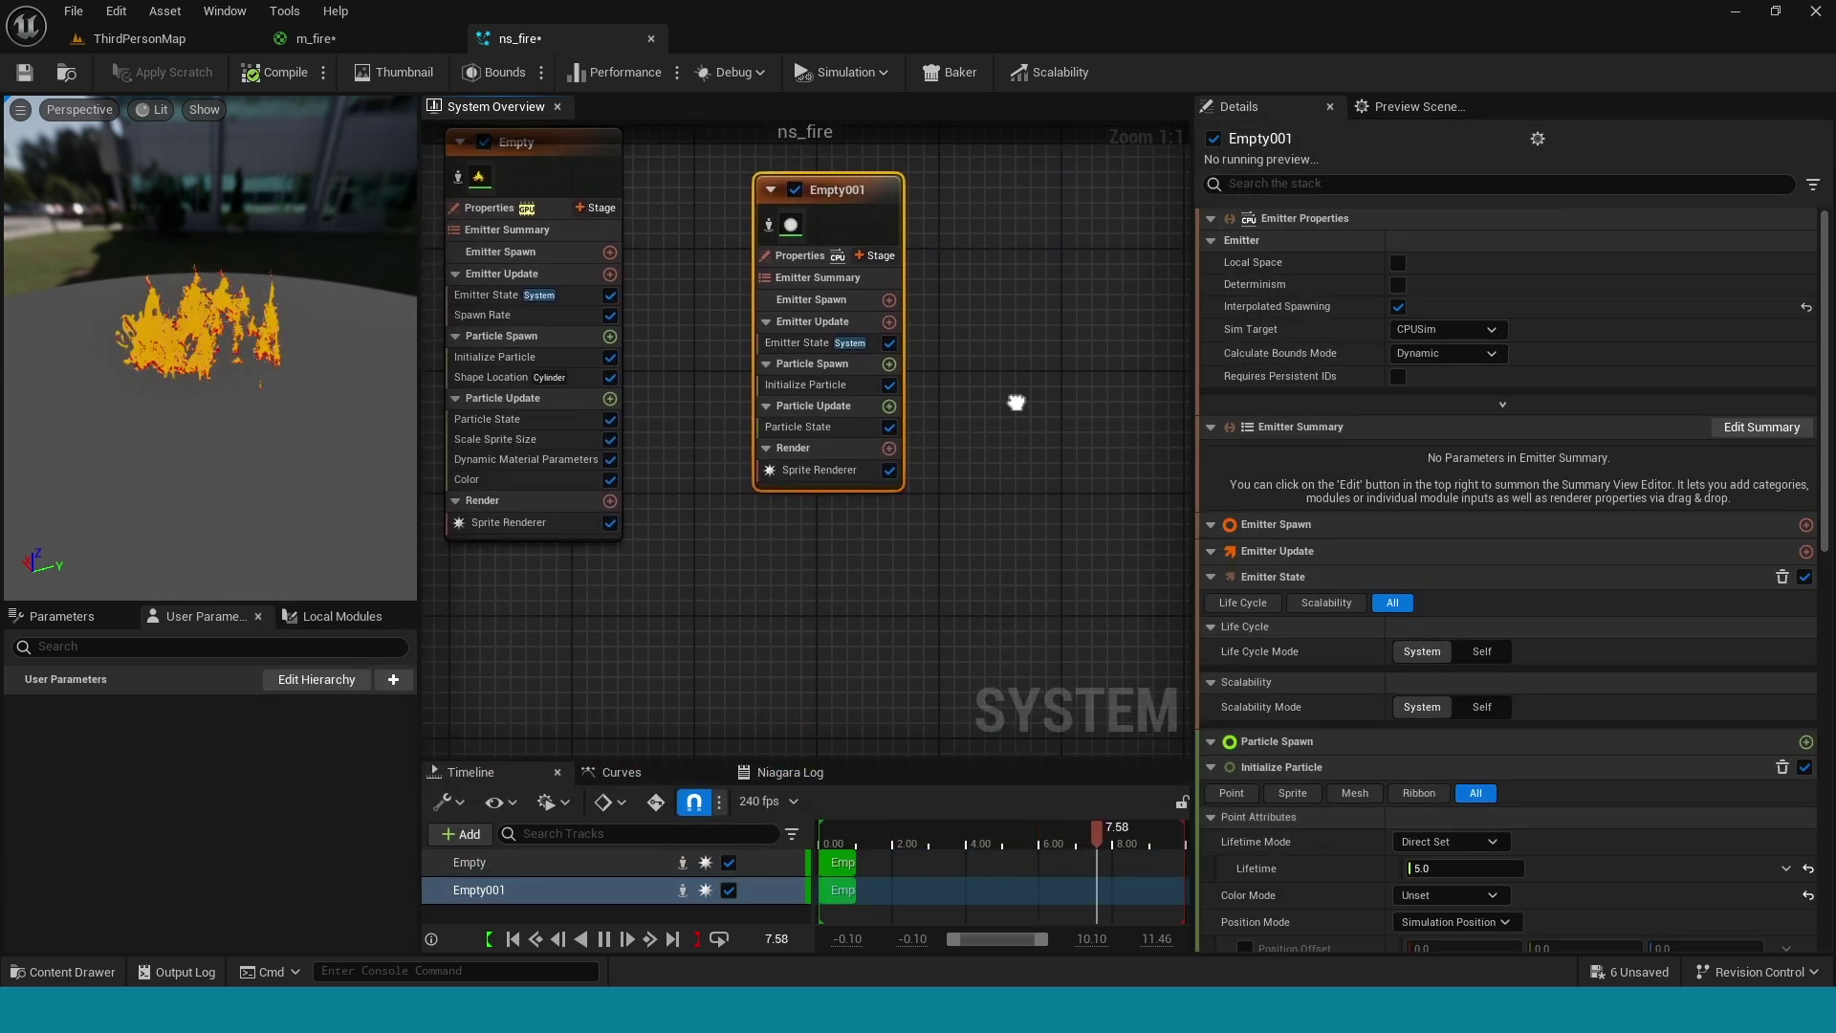
Add a Spawn Rate module to the Empty001 emitter's Emitter Update stage and set SpawnRate to 66
left_click(890, 322)
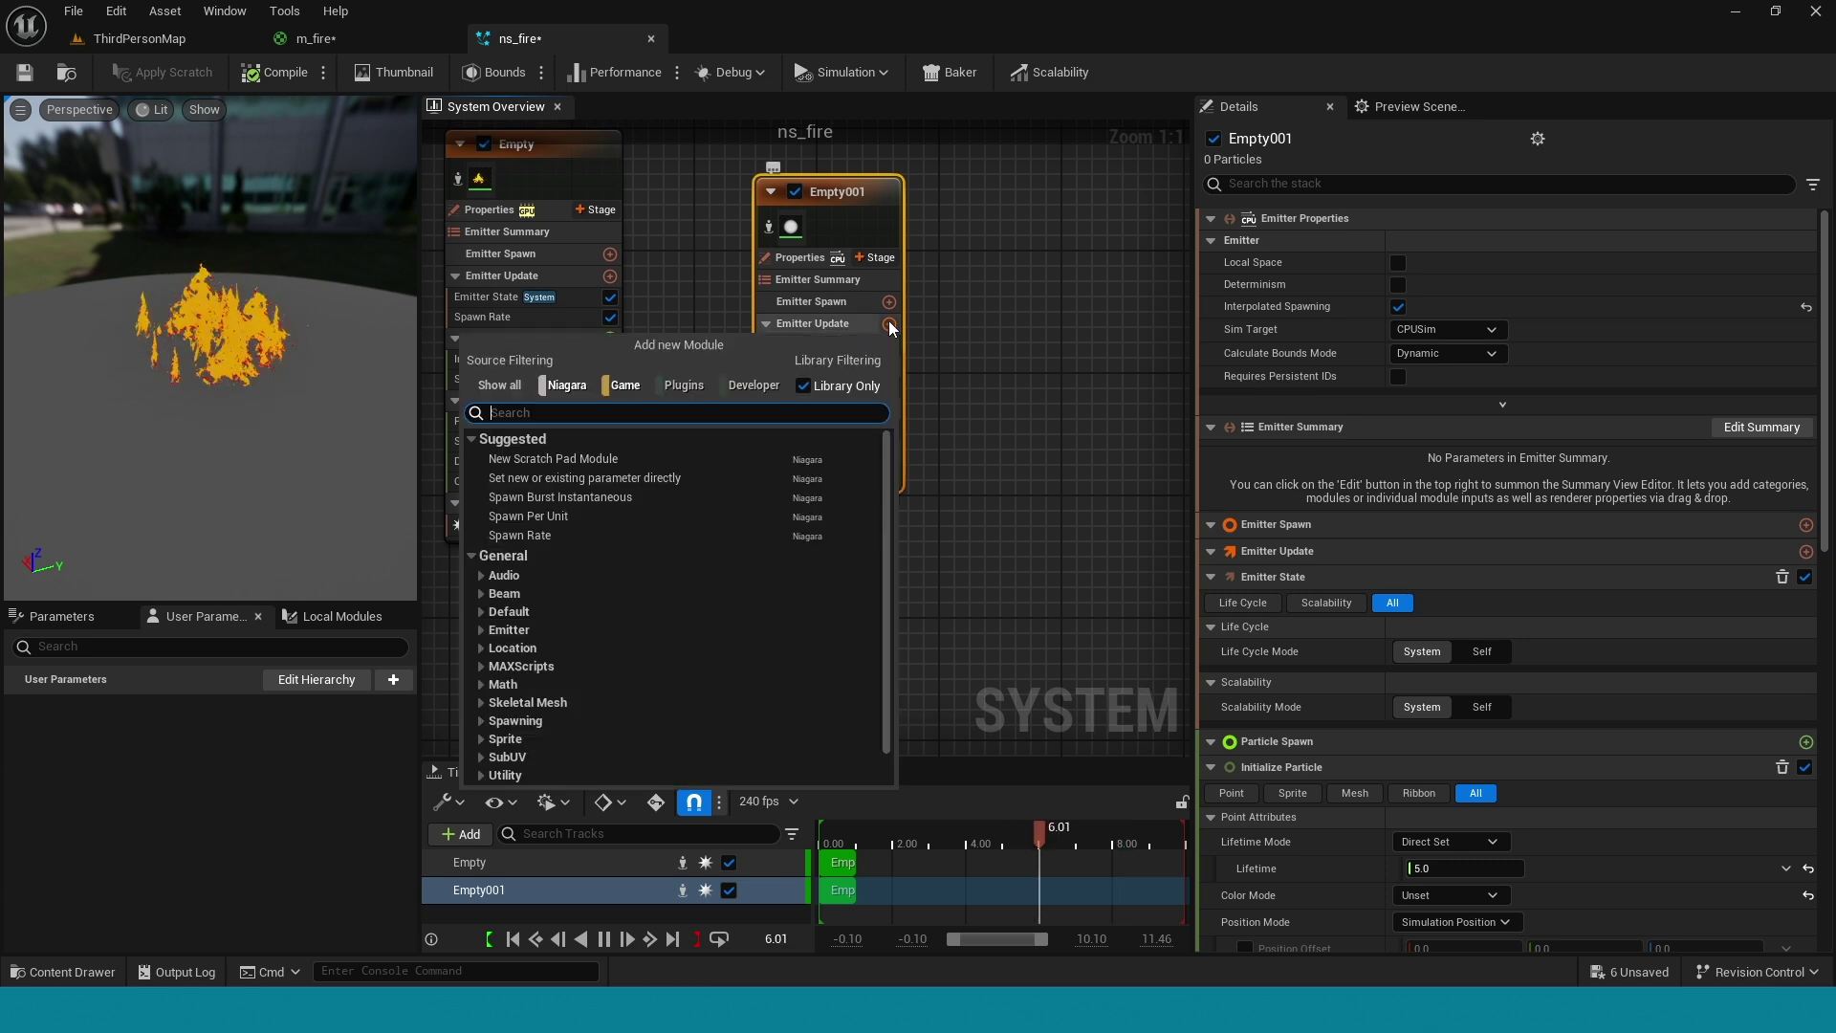
left_click(753, 530)
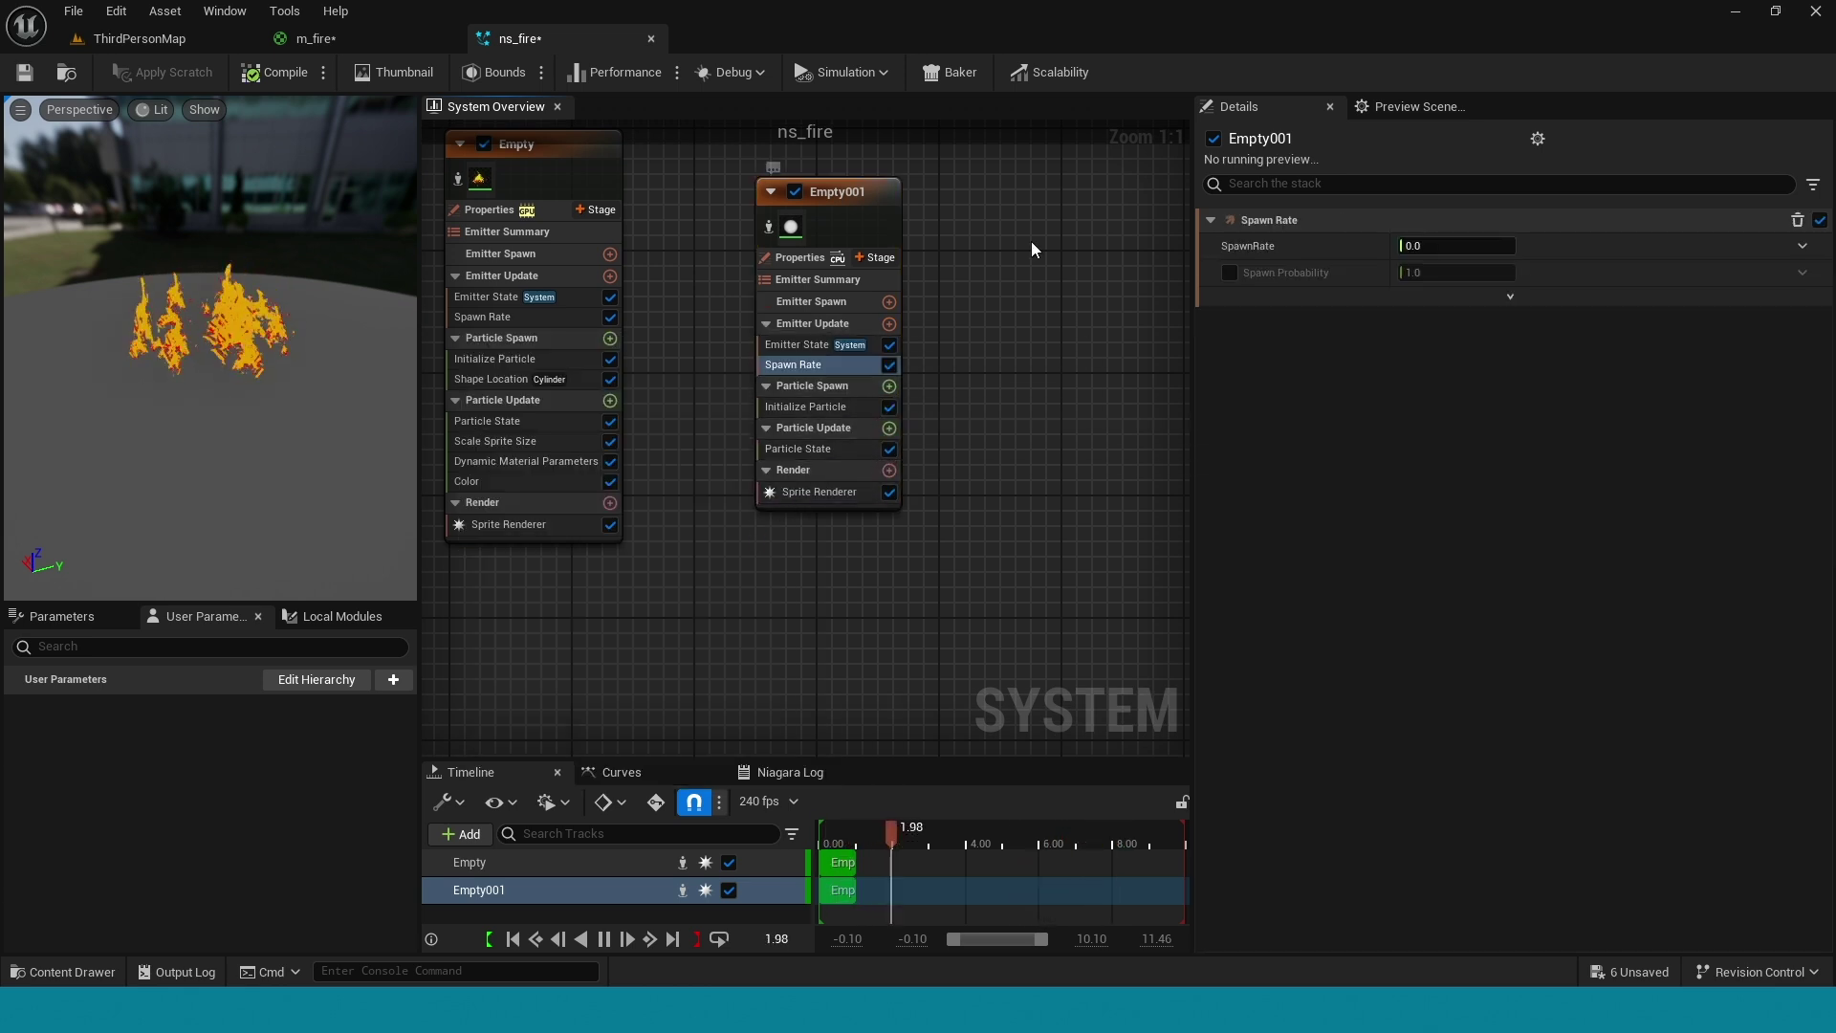
left_click(1433, 254)
type("66")
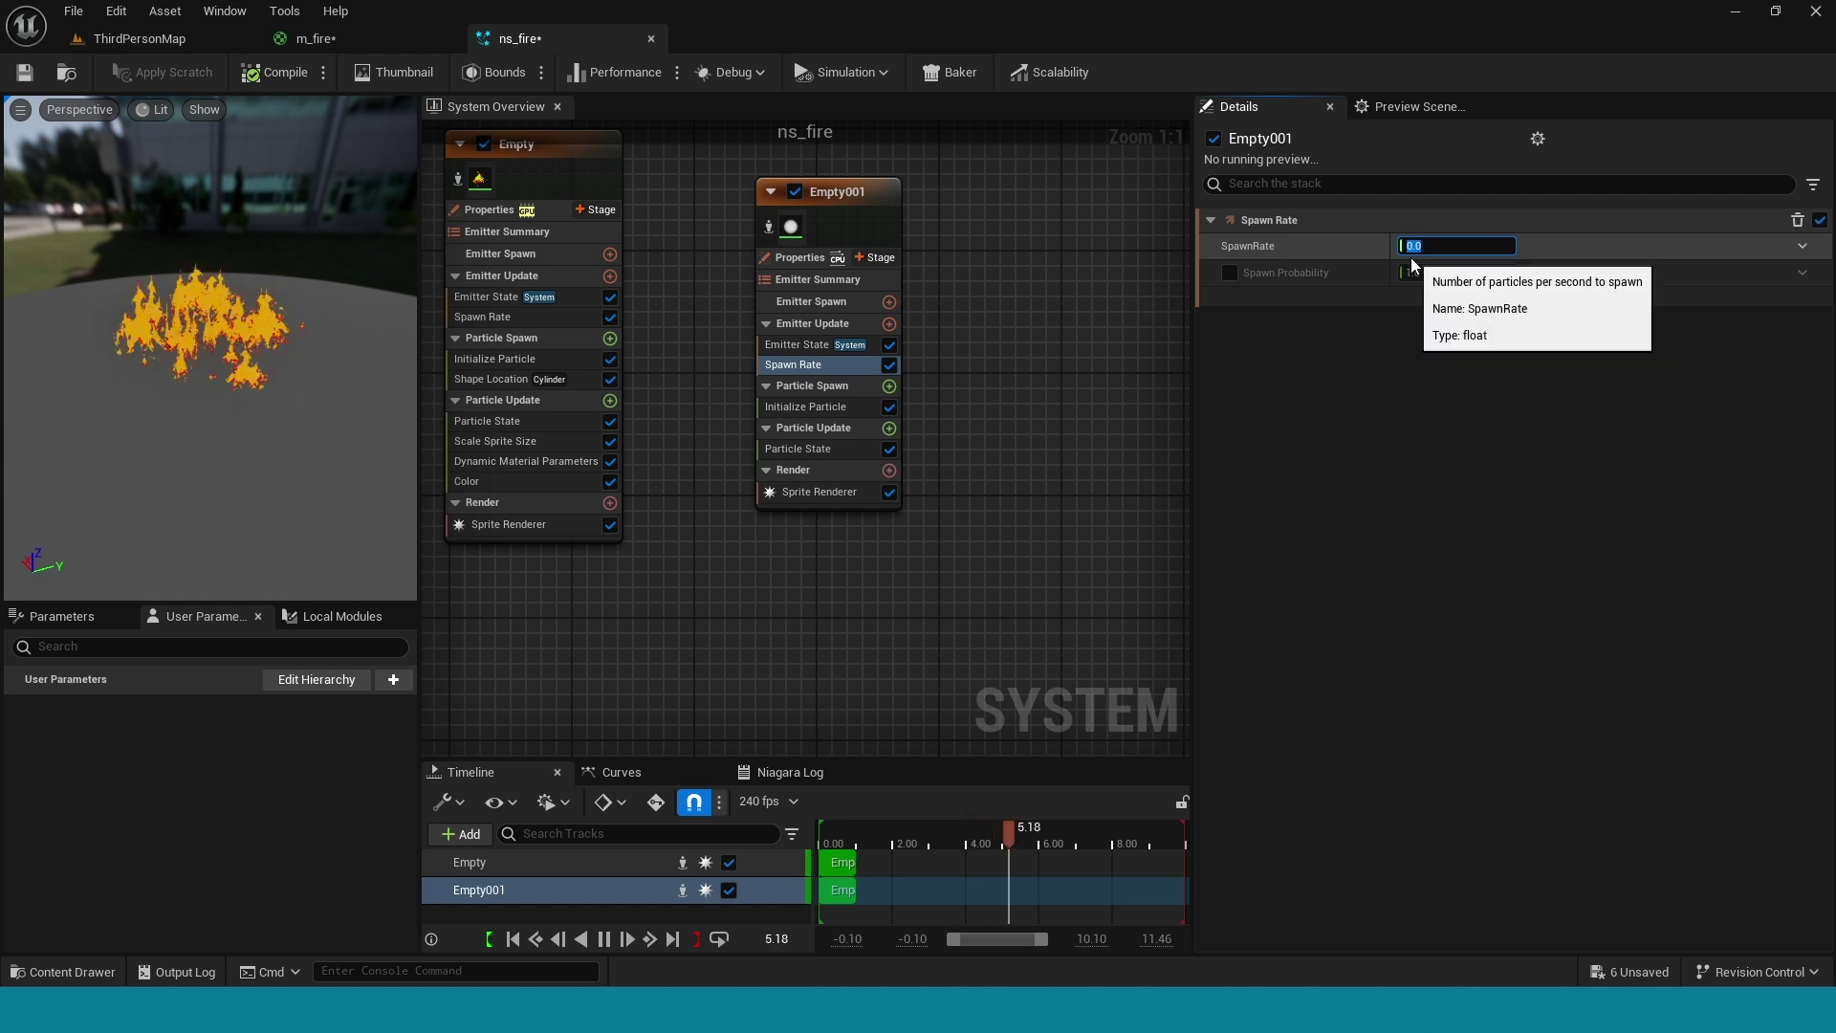
key("Return")
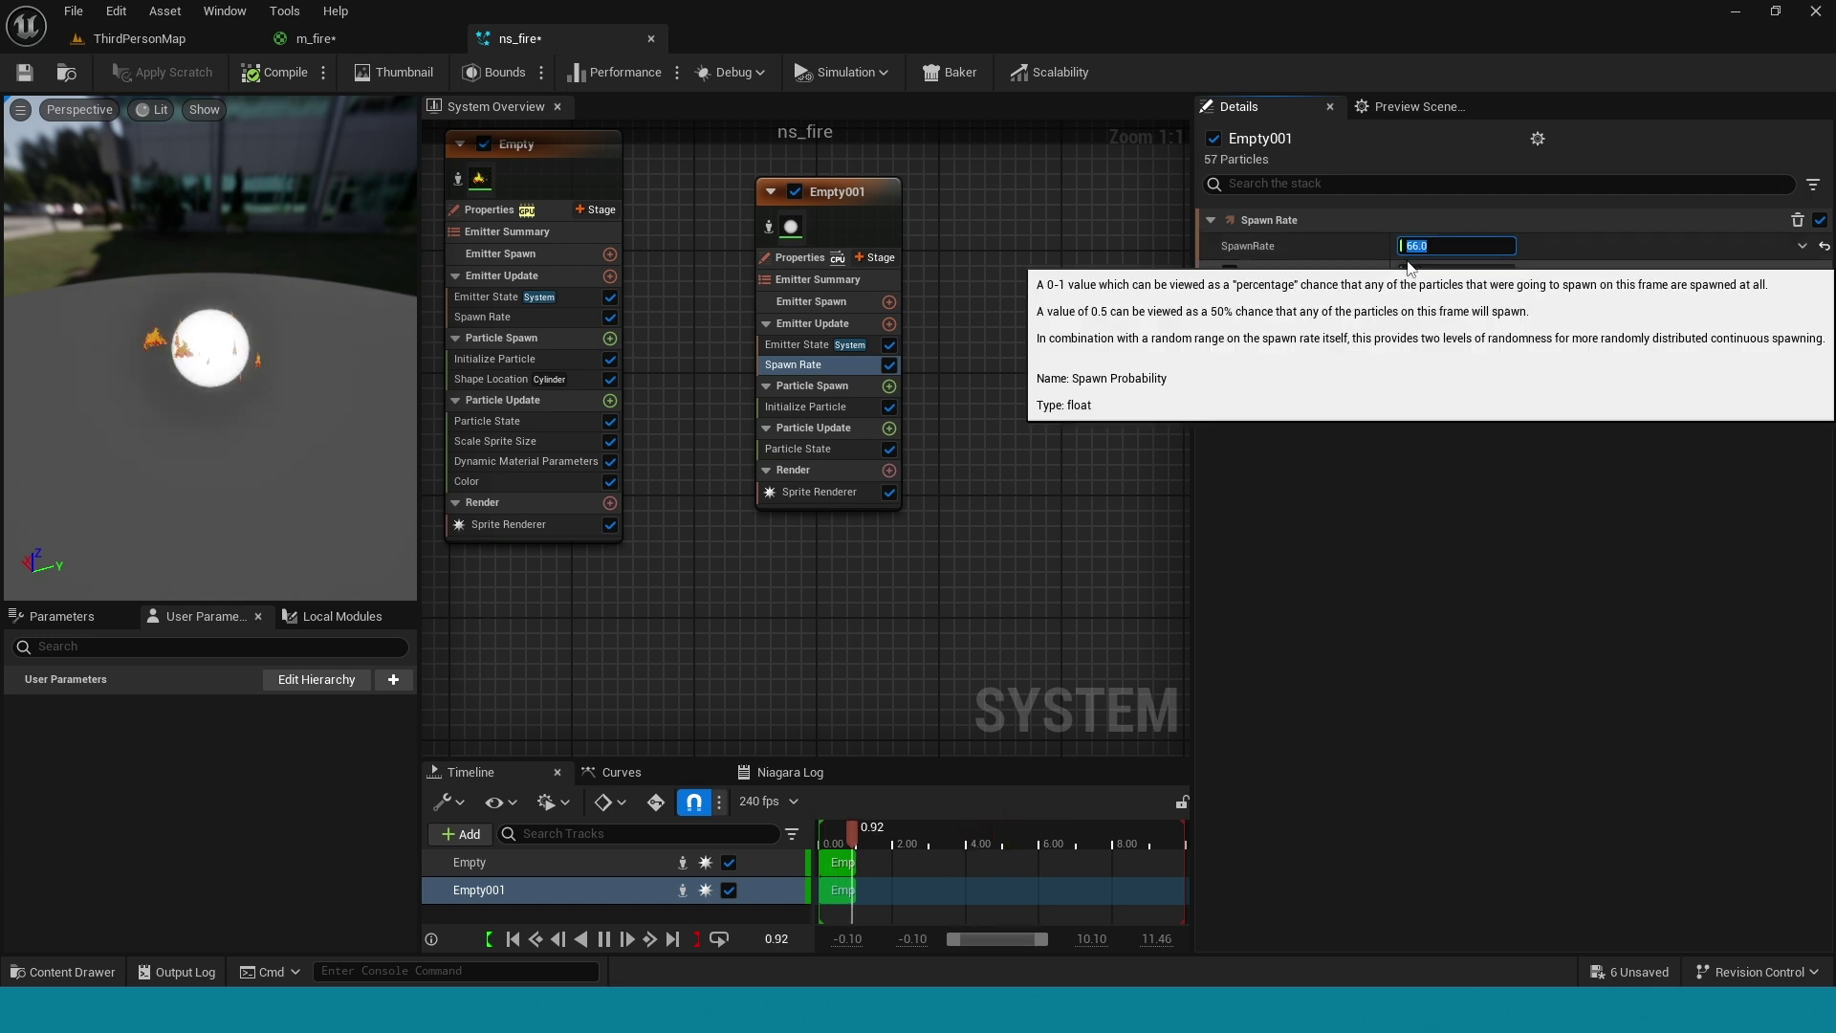
In Empty001's Initialize Particle, set Sprite Size Mode to Random Non-Uniform with Sprite Size Min 0.5, 3 and Sprite Size Max 1, 4
left_click(848, 407)
left_click(1454, 484)
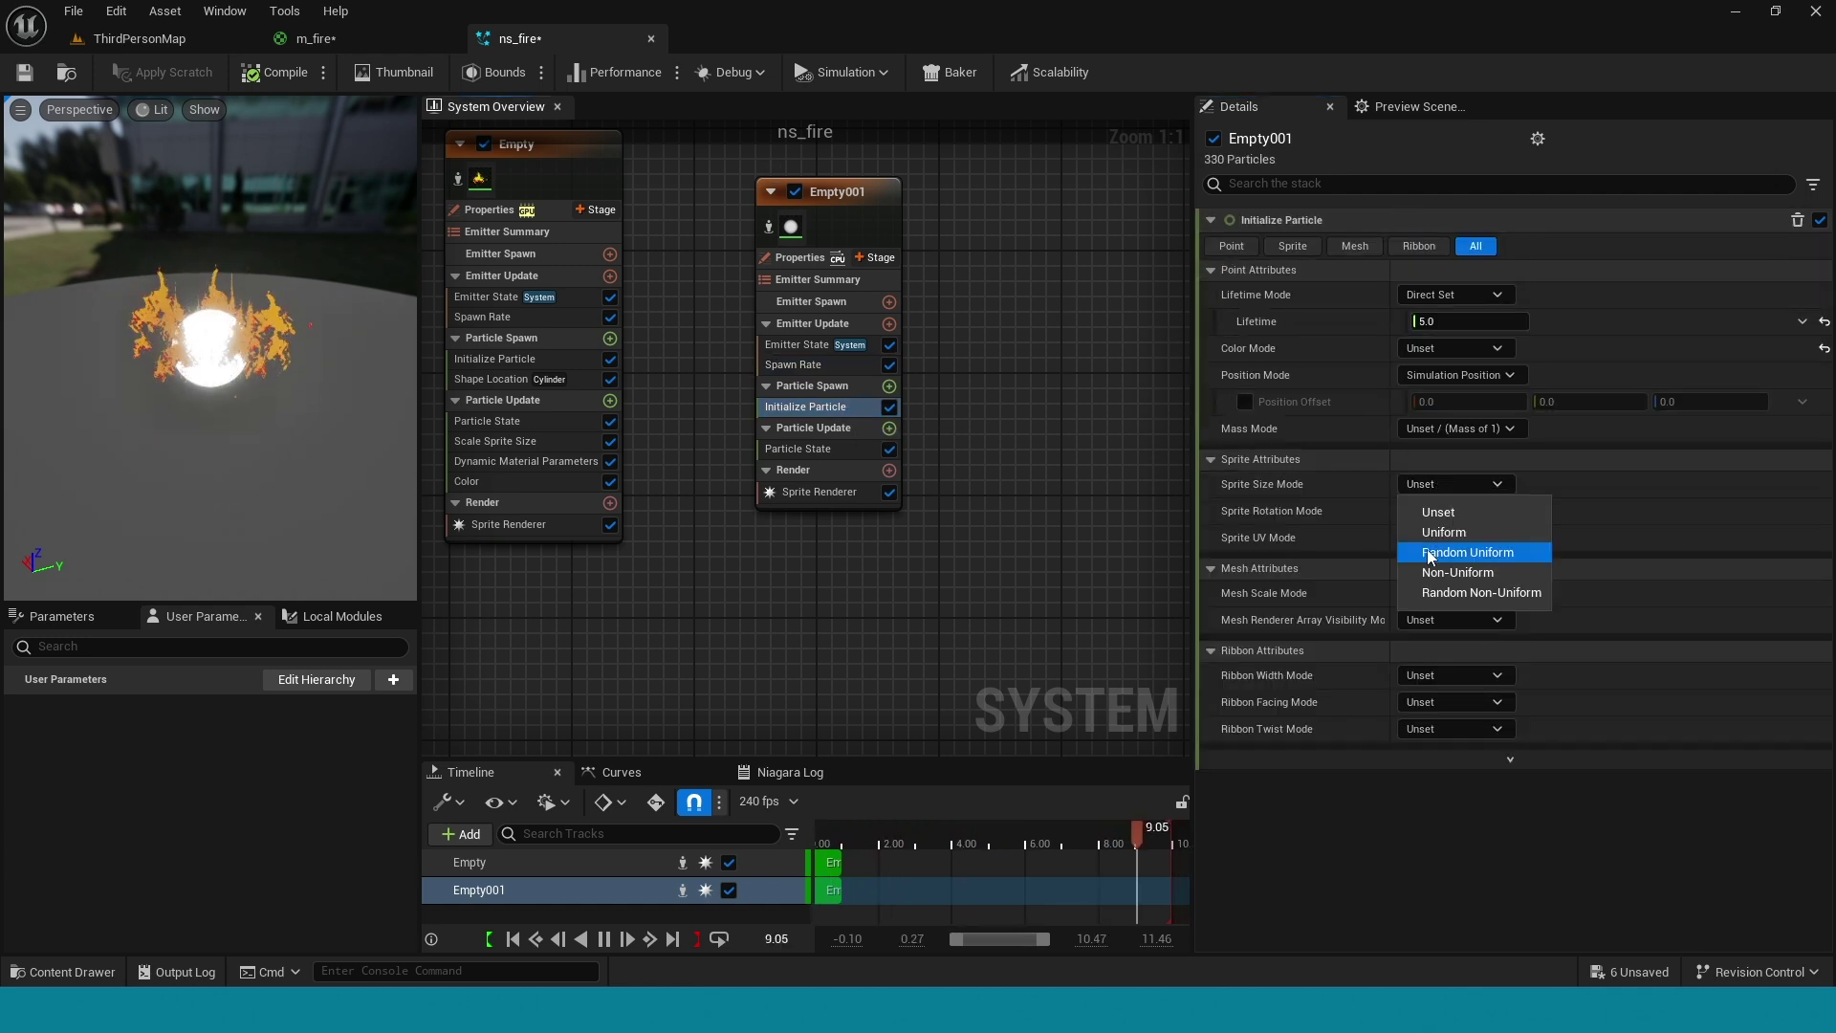
left_click(1438, 599)
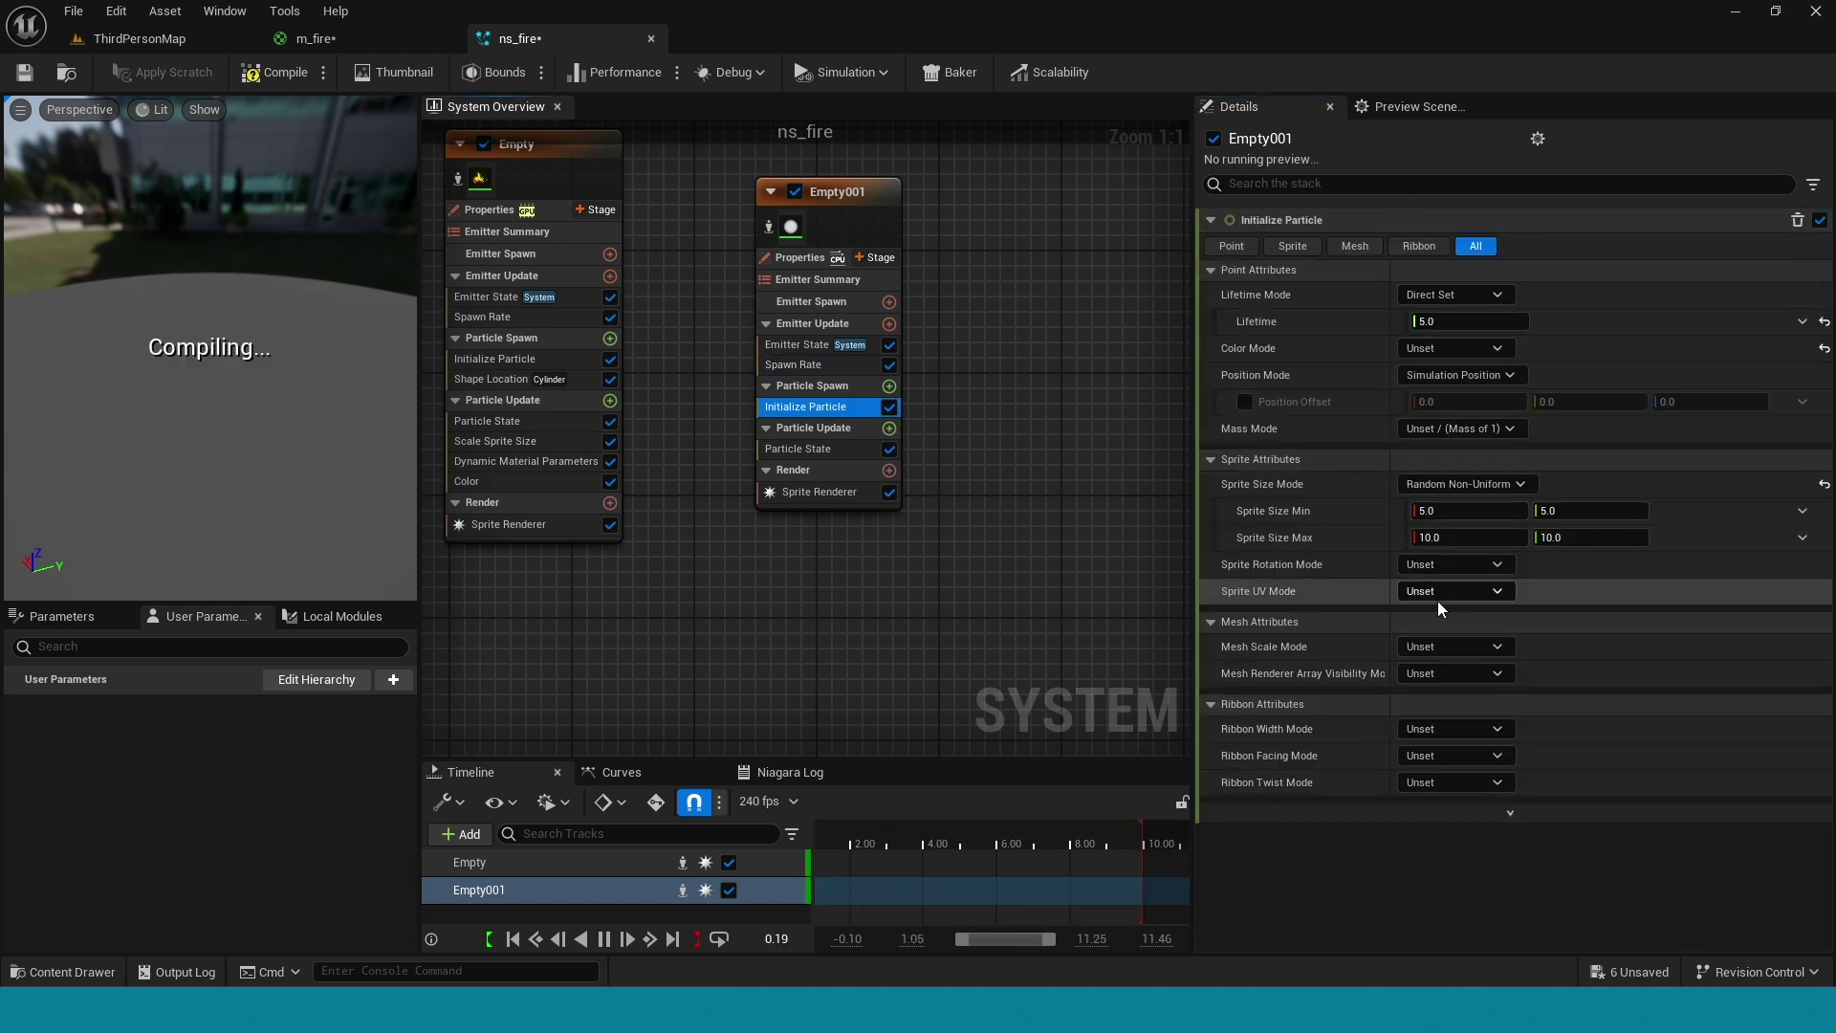
left_click(1475, 510)
type("0.5")
key("Tab")
type("3")
key("Return")
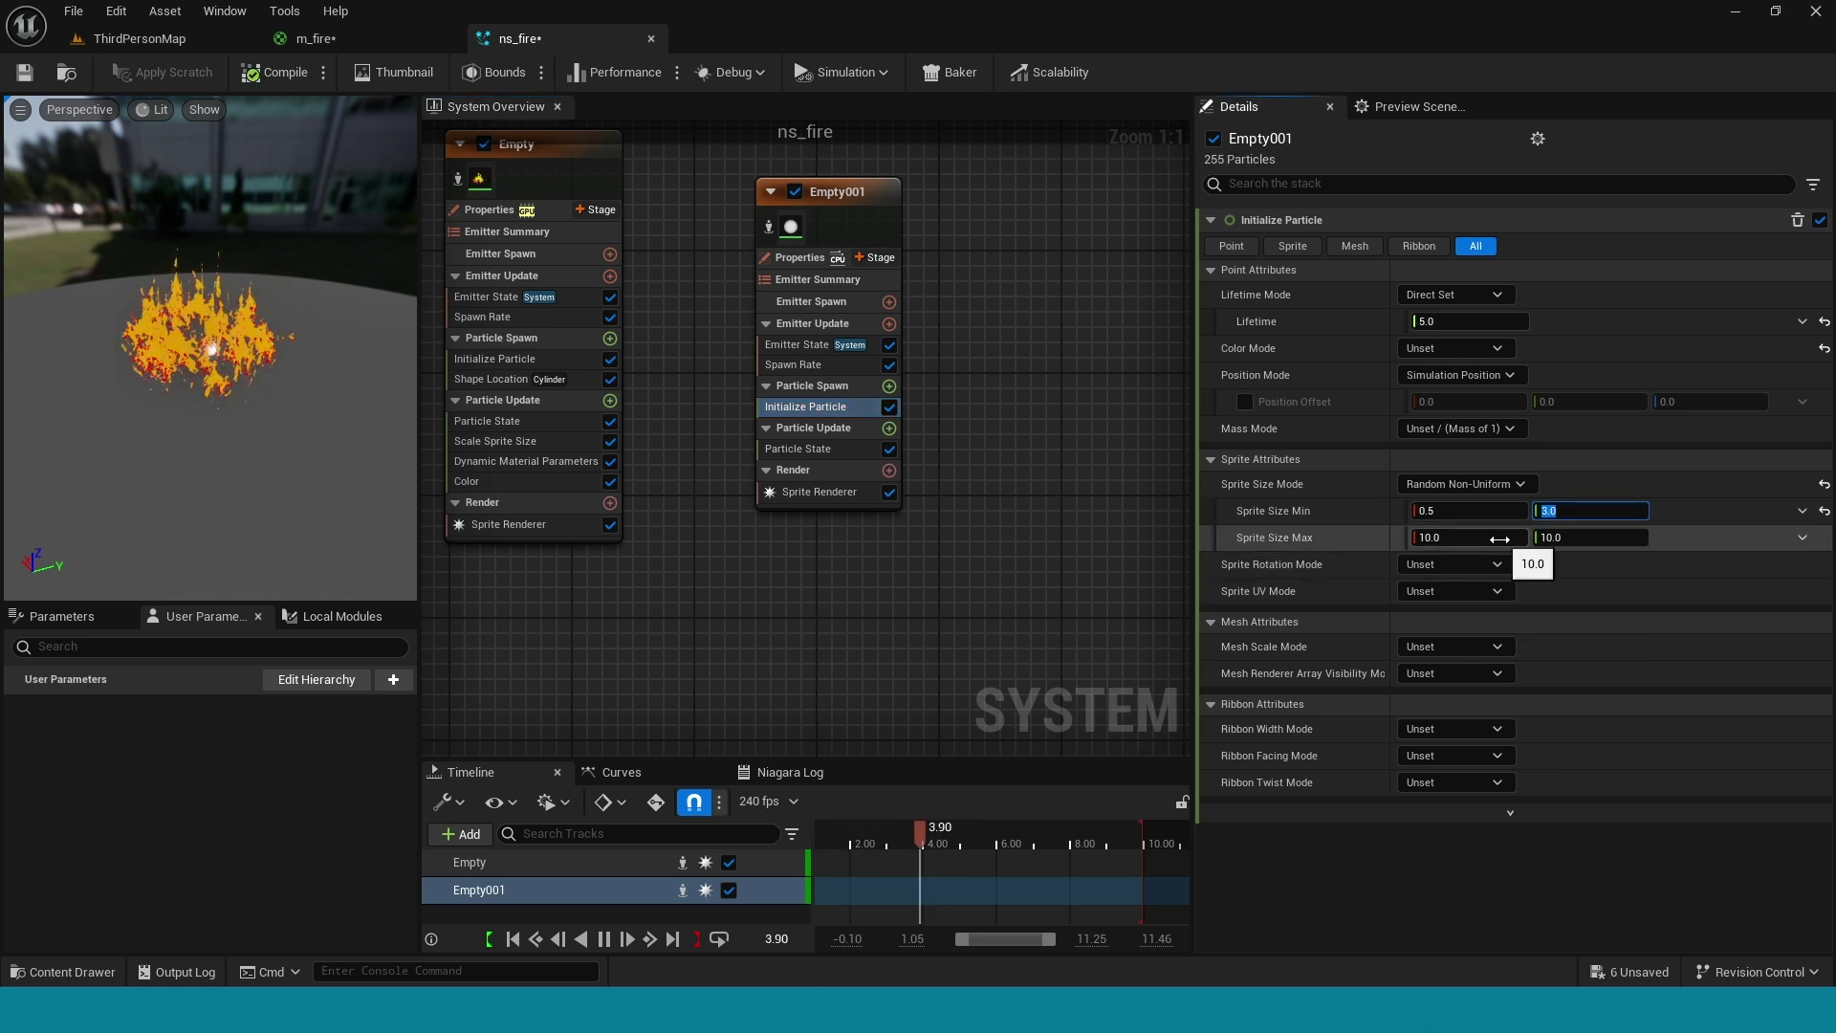
type("1")
key("Tab")
type("4")
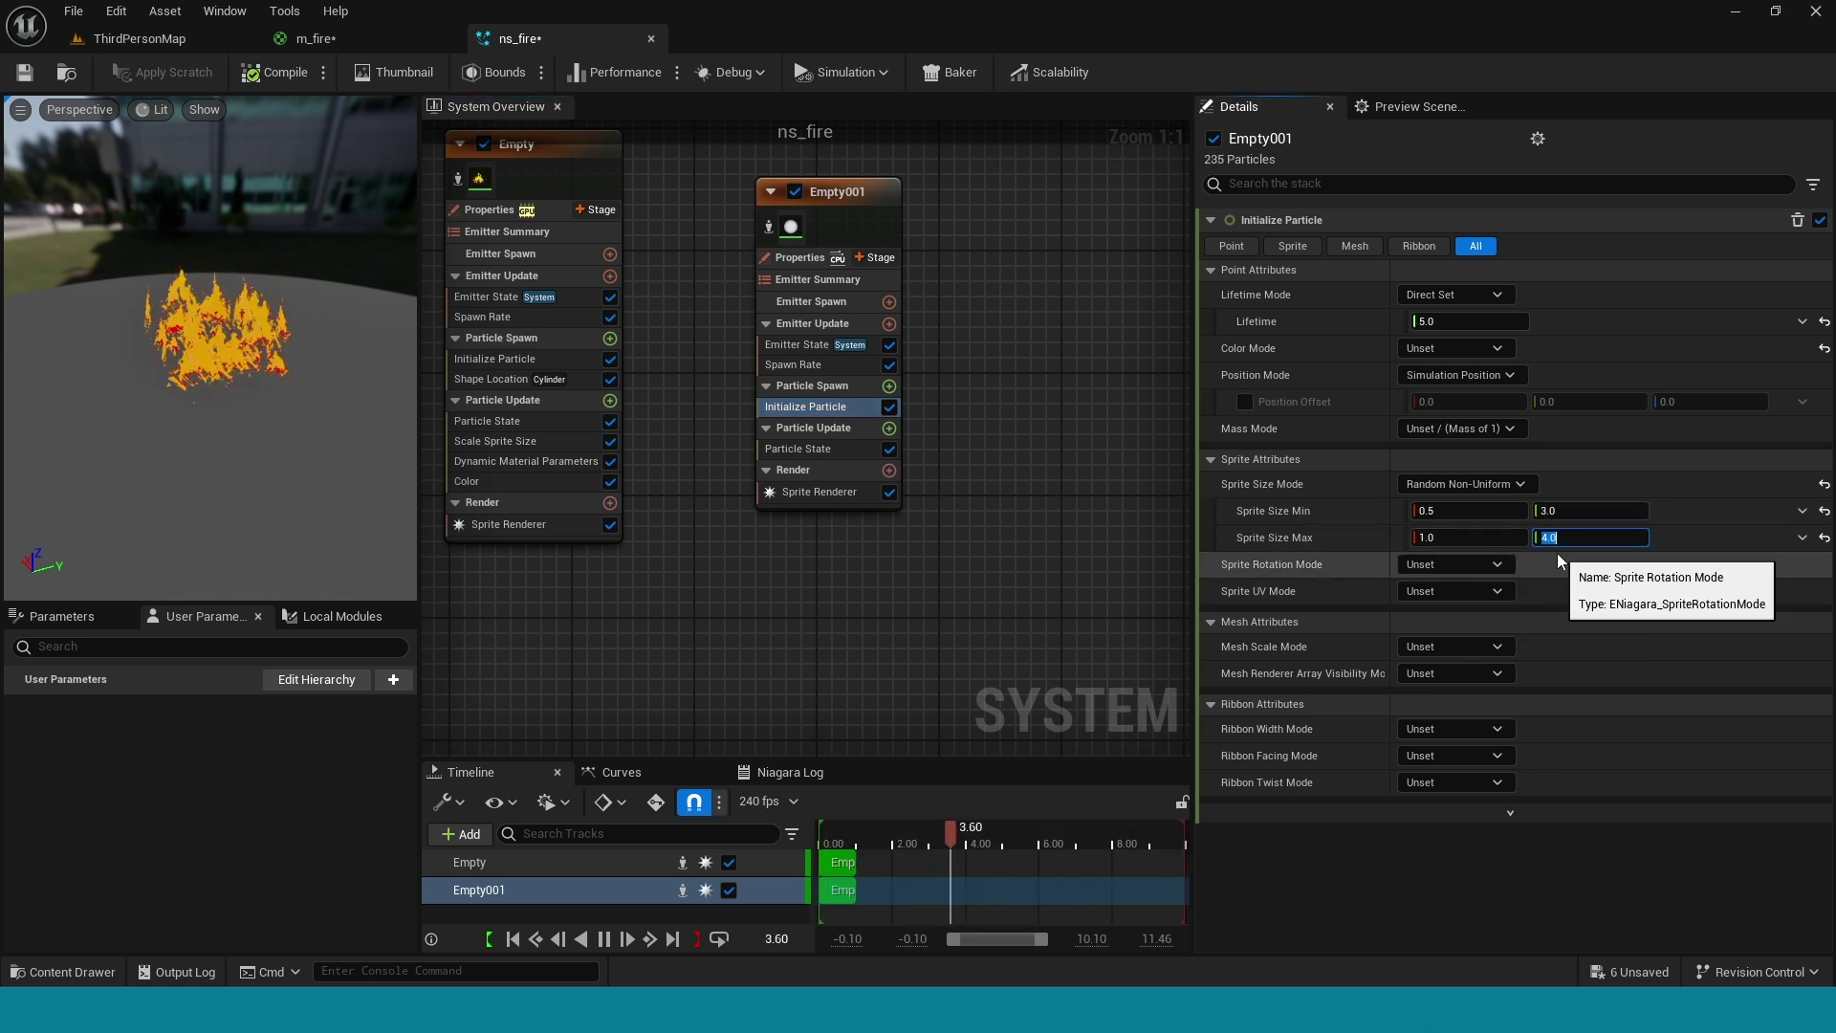
key("Return")
Add a Shape Location module to Empty001's Particle Spawn stage, using a Cylinder with height 1 and radius 45
left_click(889, 385)
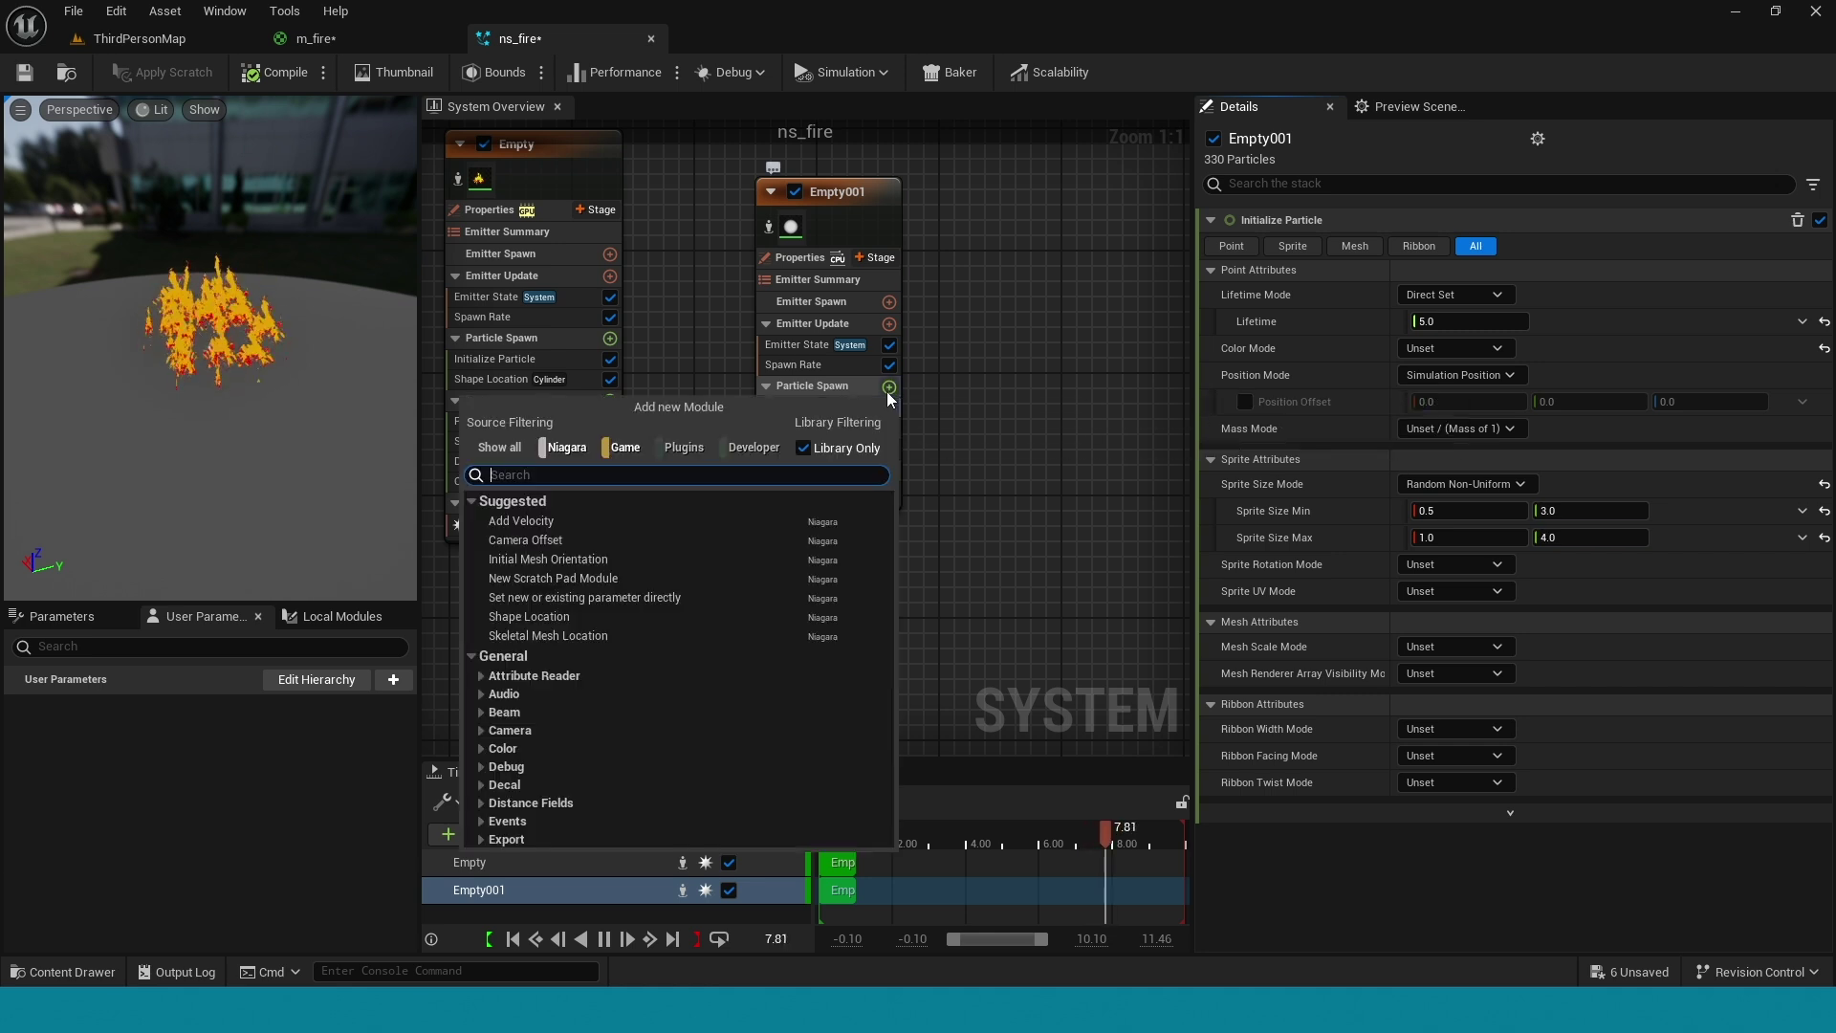
left_click(628, 618)
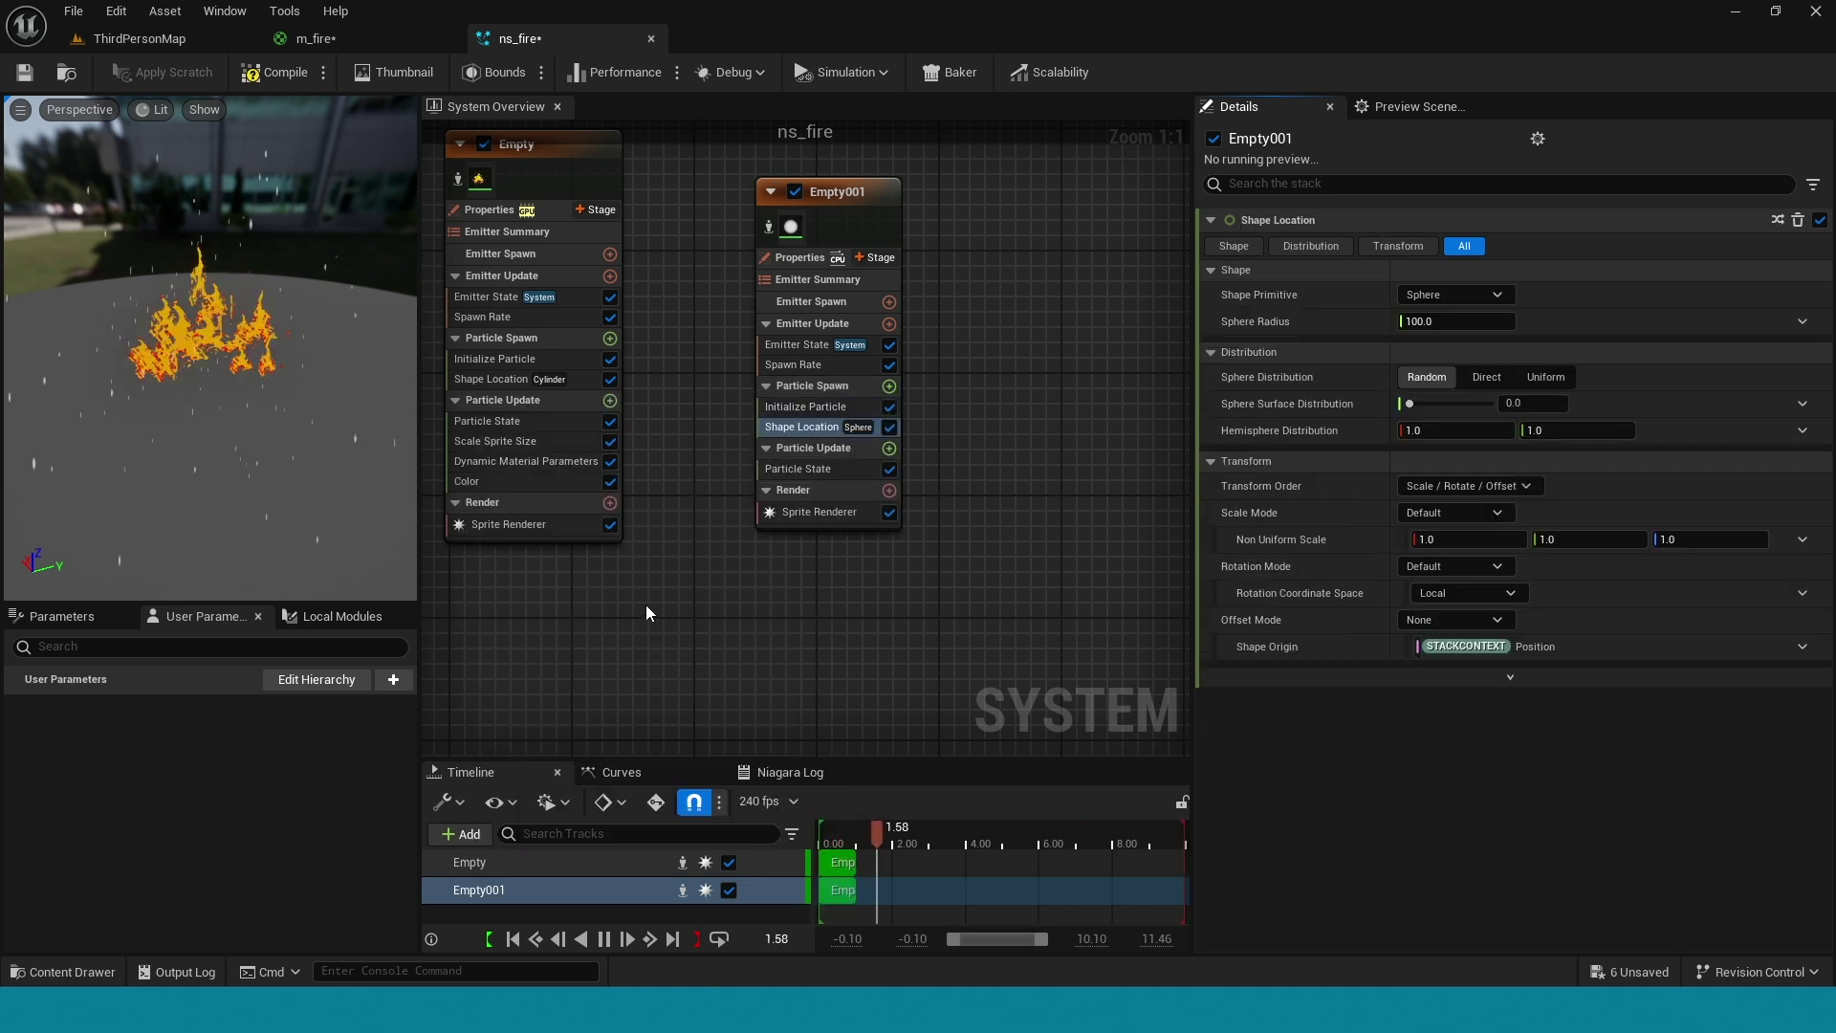
left_click(1452, 294)
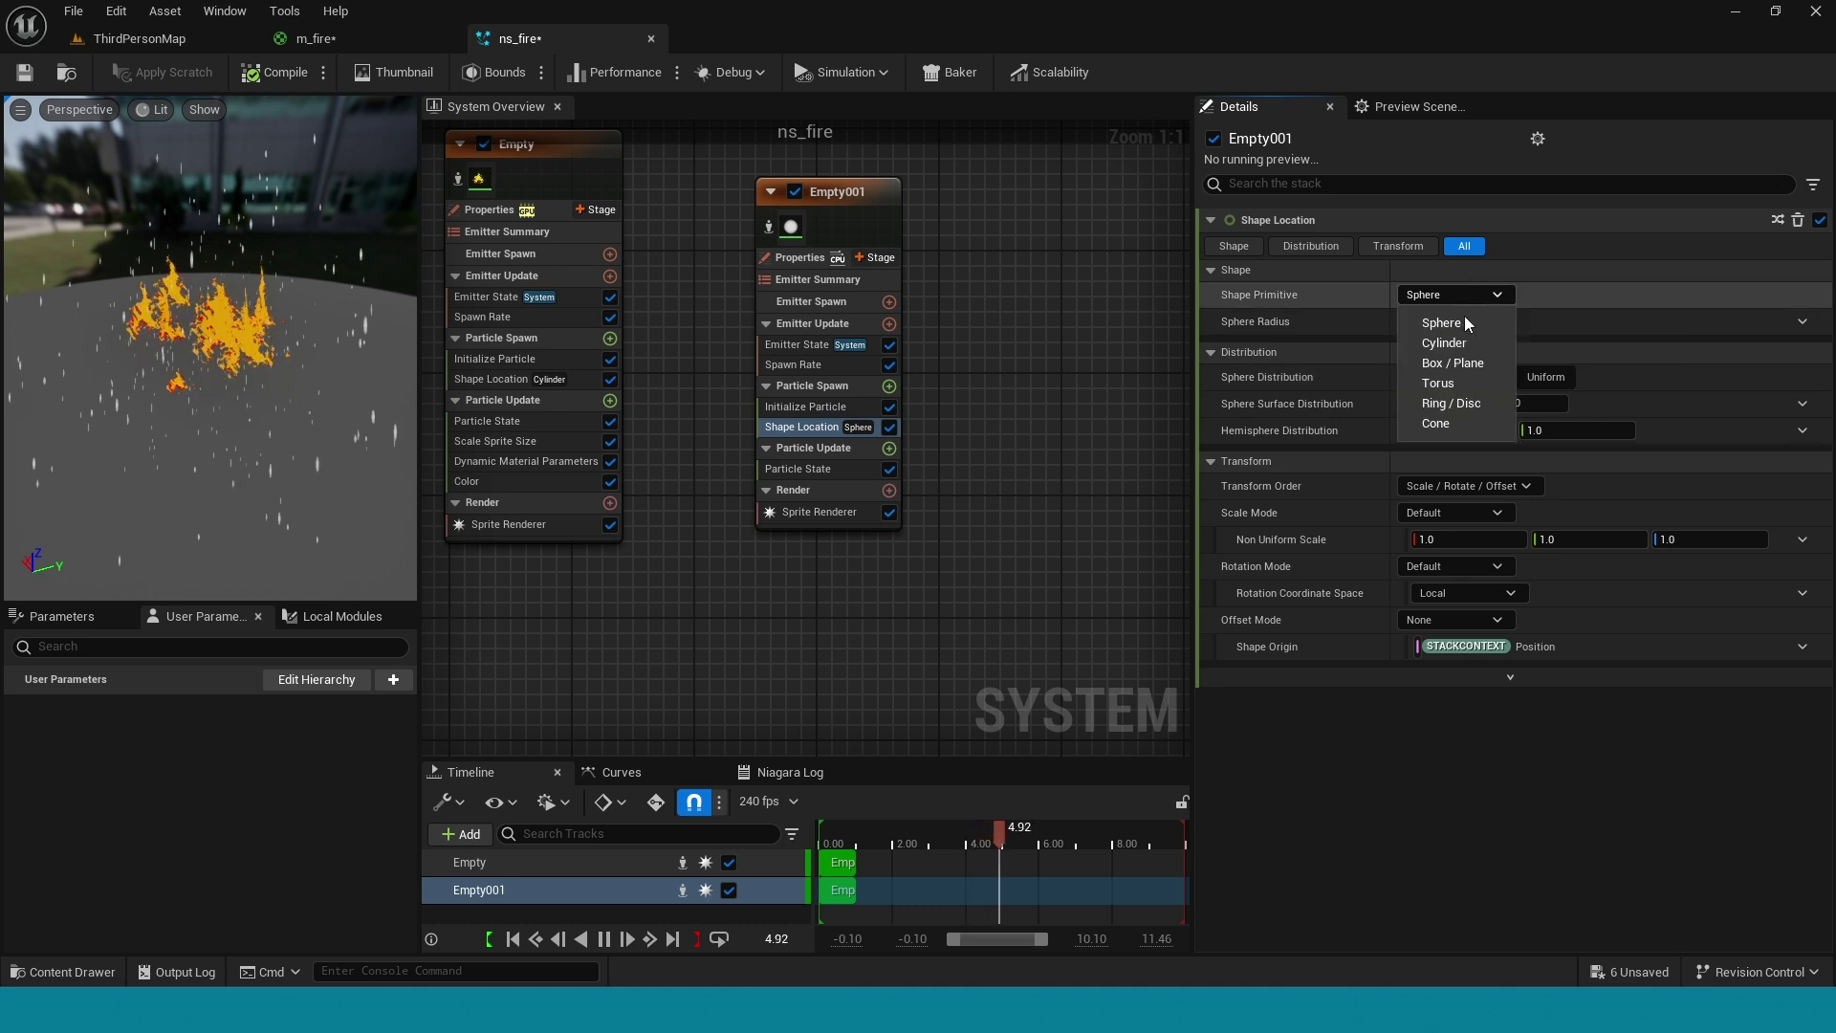
left_click(1444, 343)
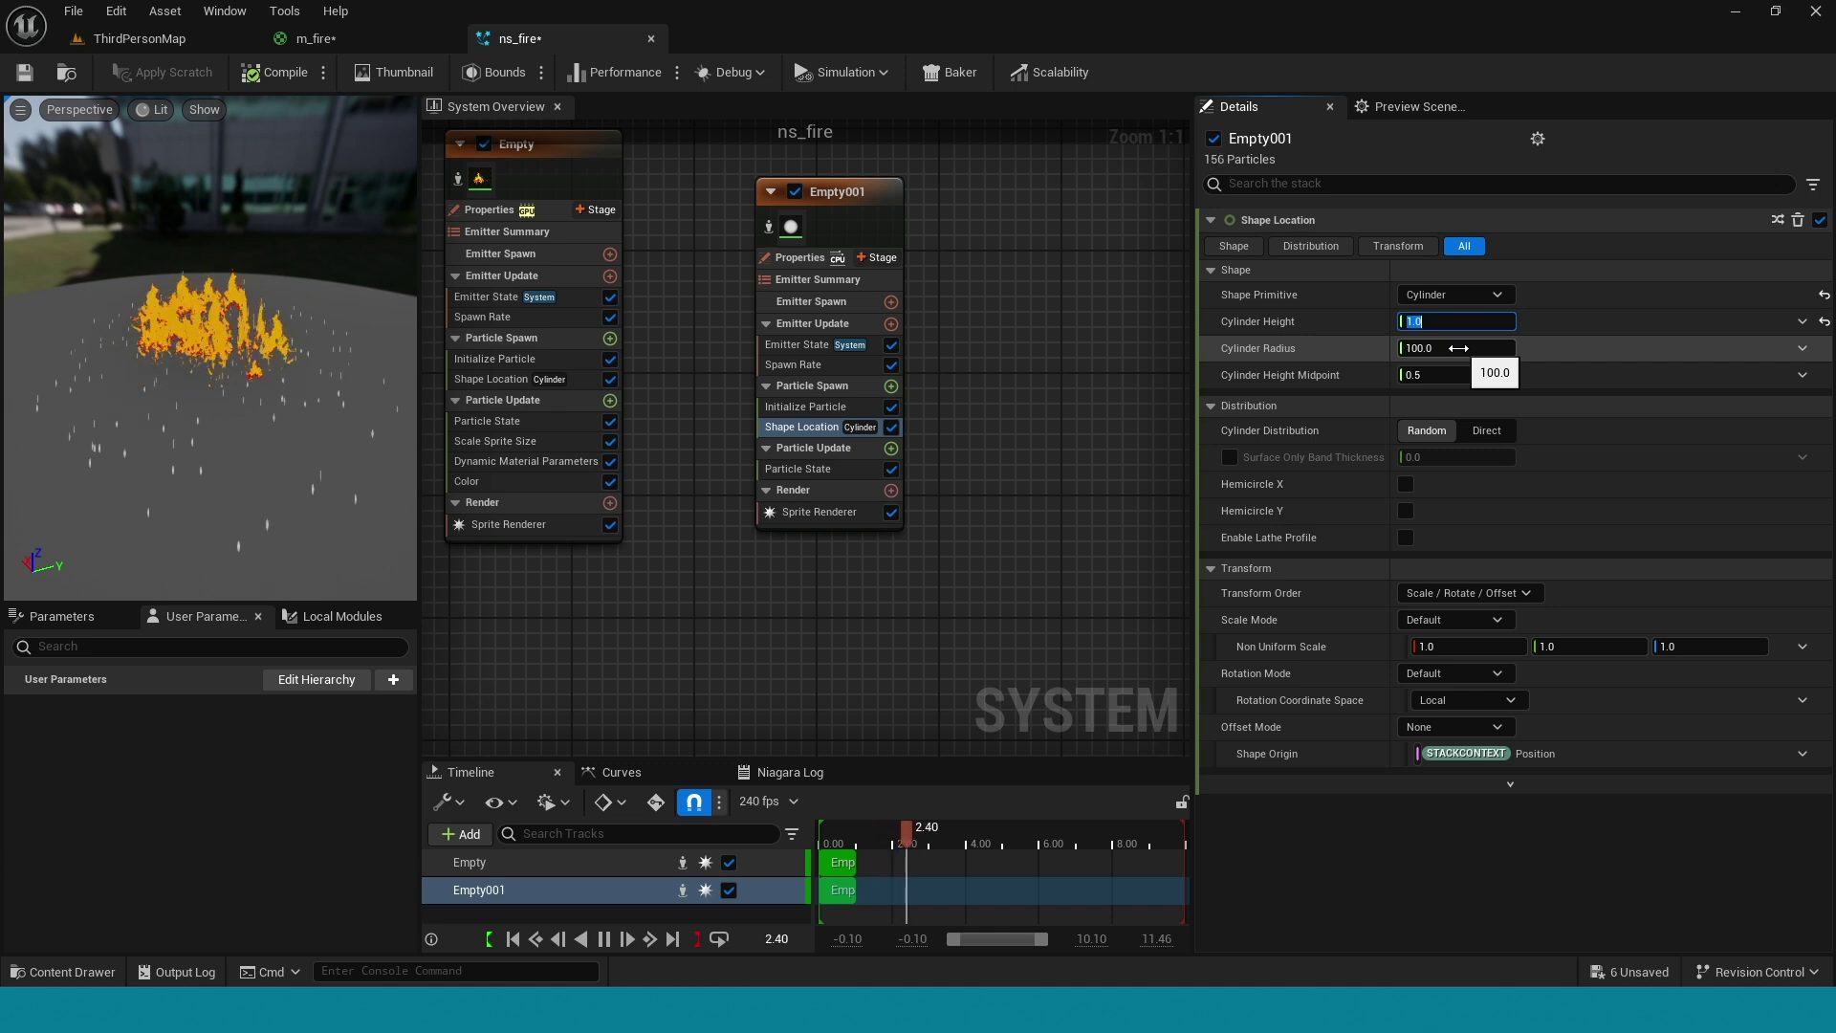
left_click(1459, 348)
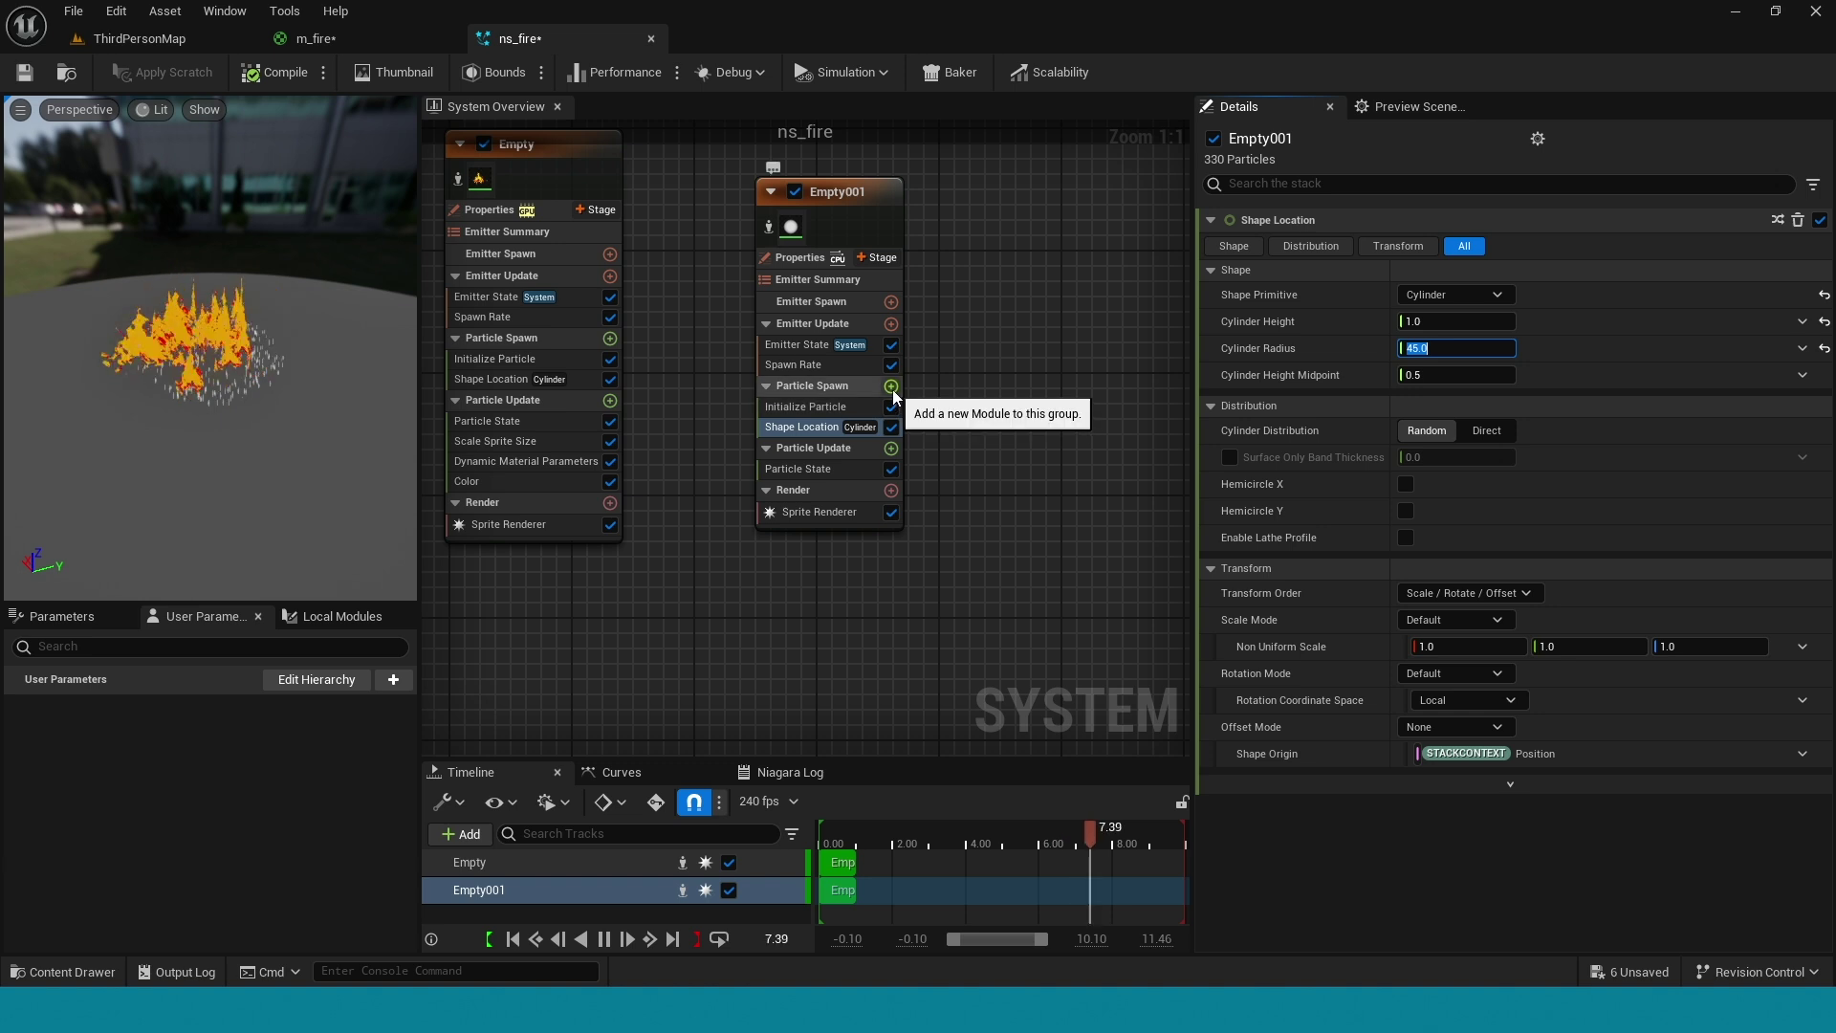
Add an Add Velocity module to Empty001's Particle Spawn stage and add its missing SolveForcesAndVelocity dependency
left_click(891, 385)
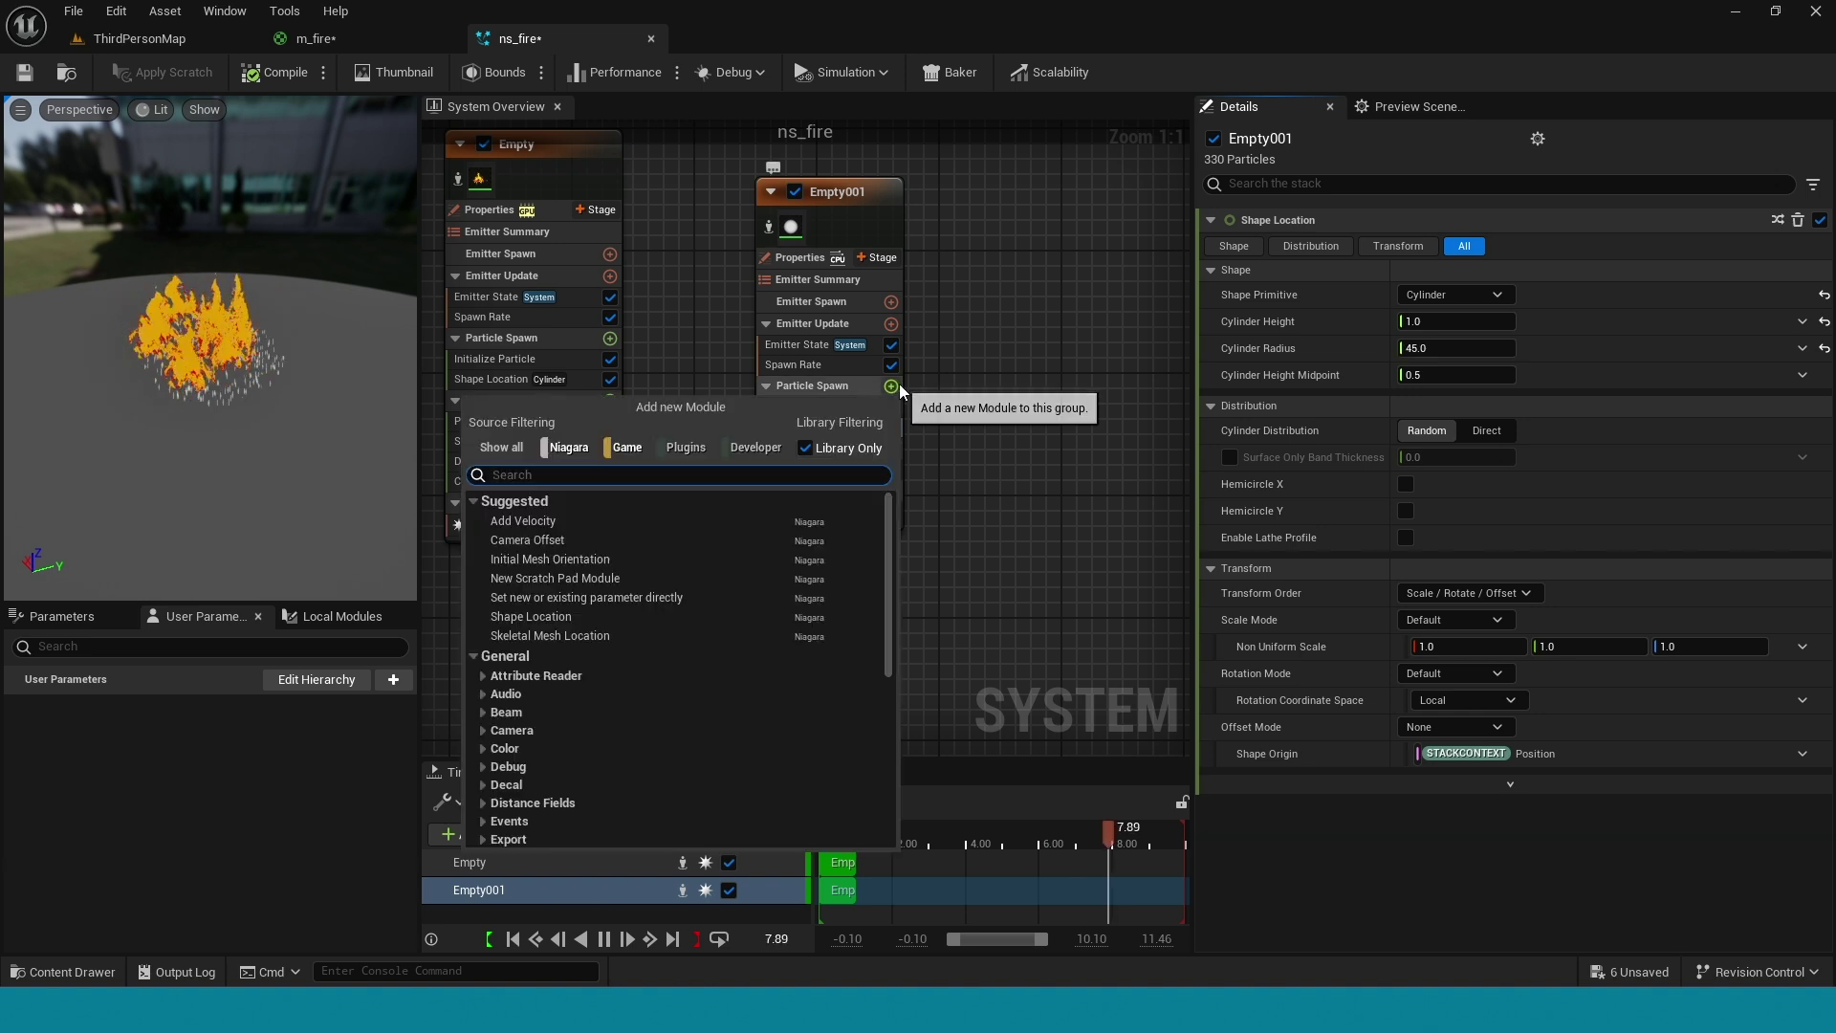
left_click(675, 524)
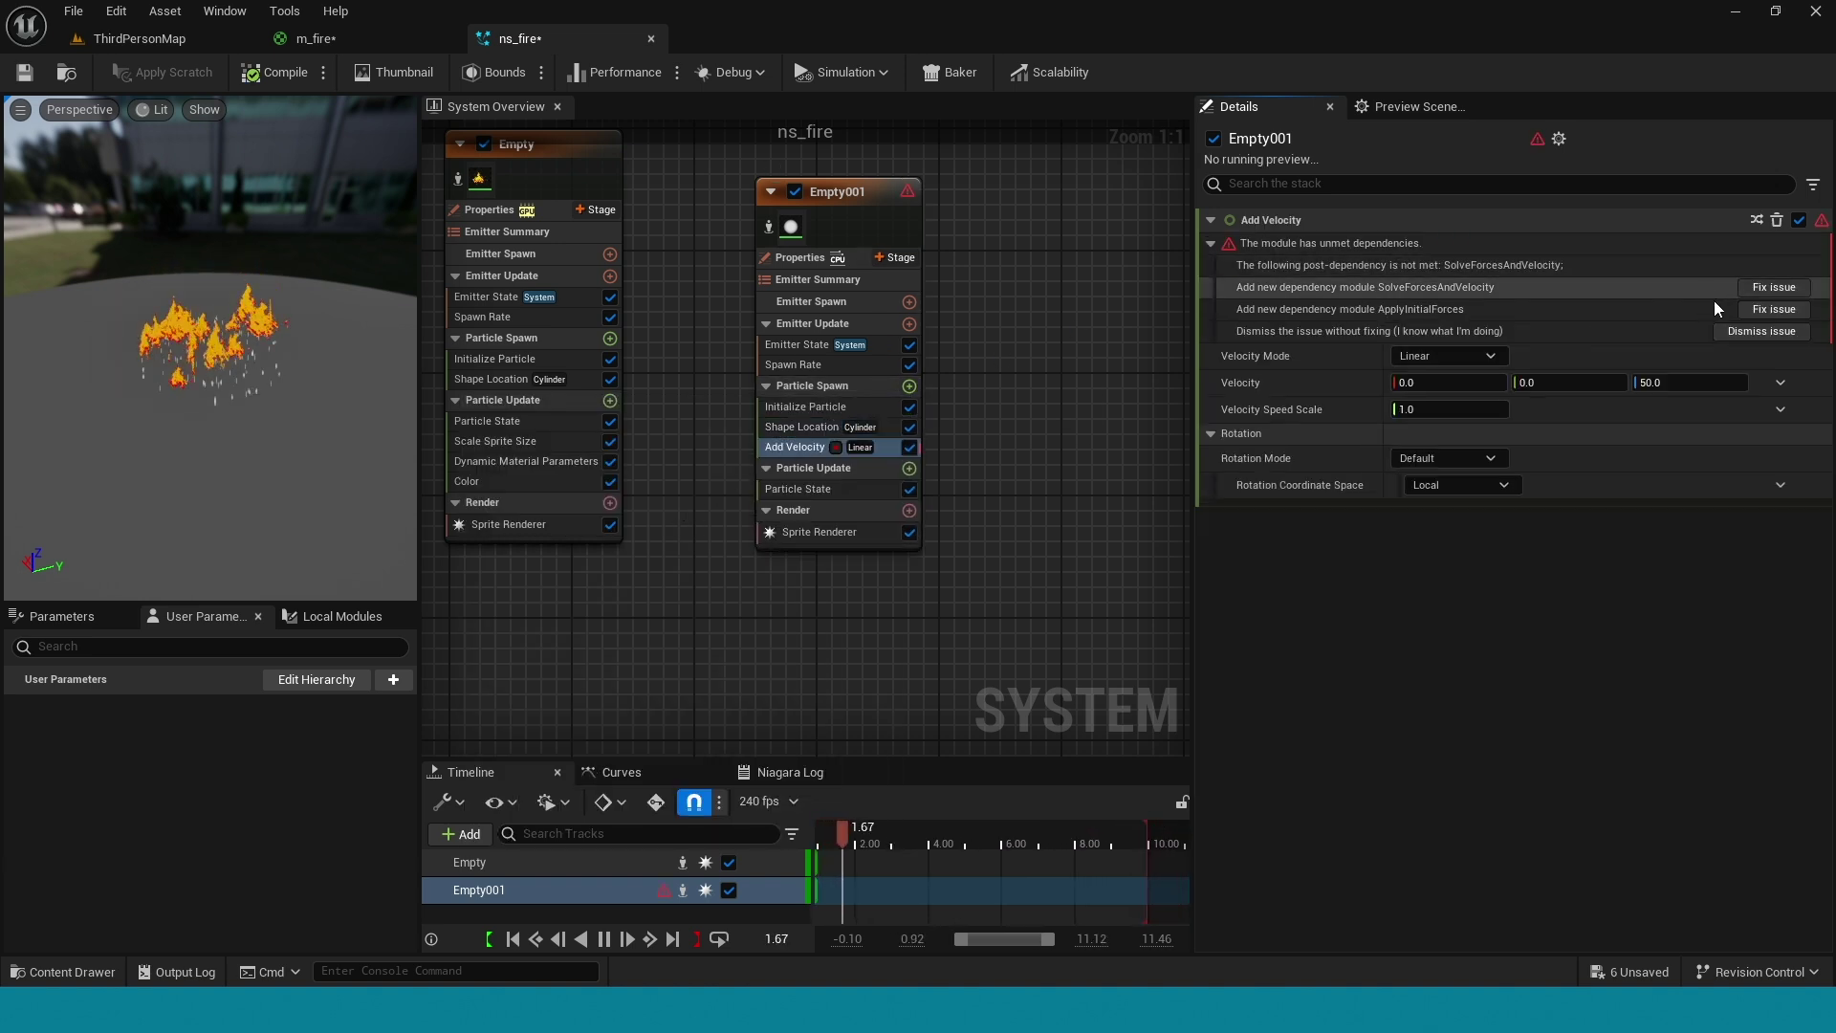
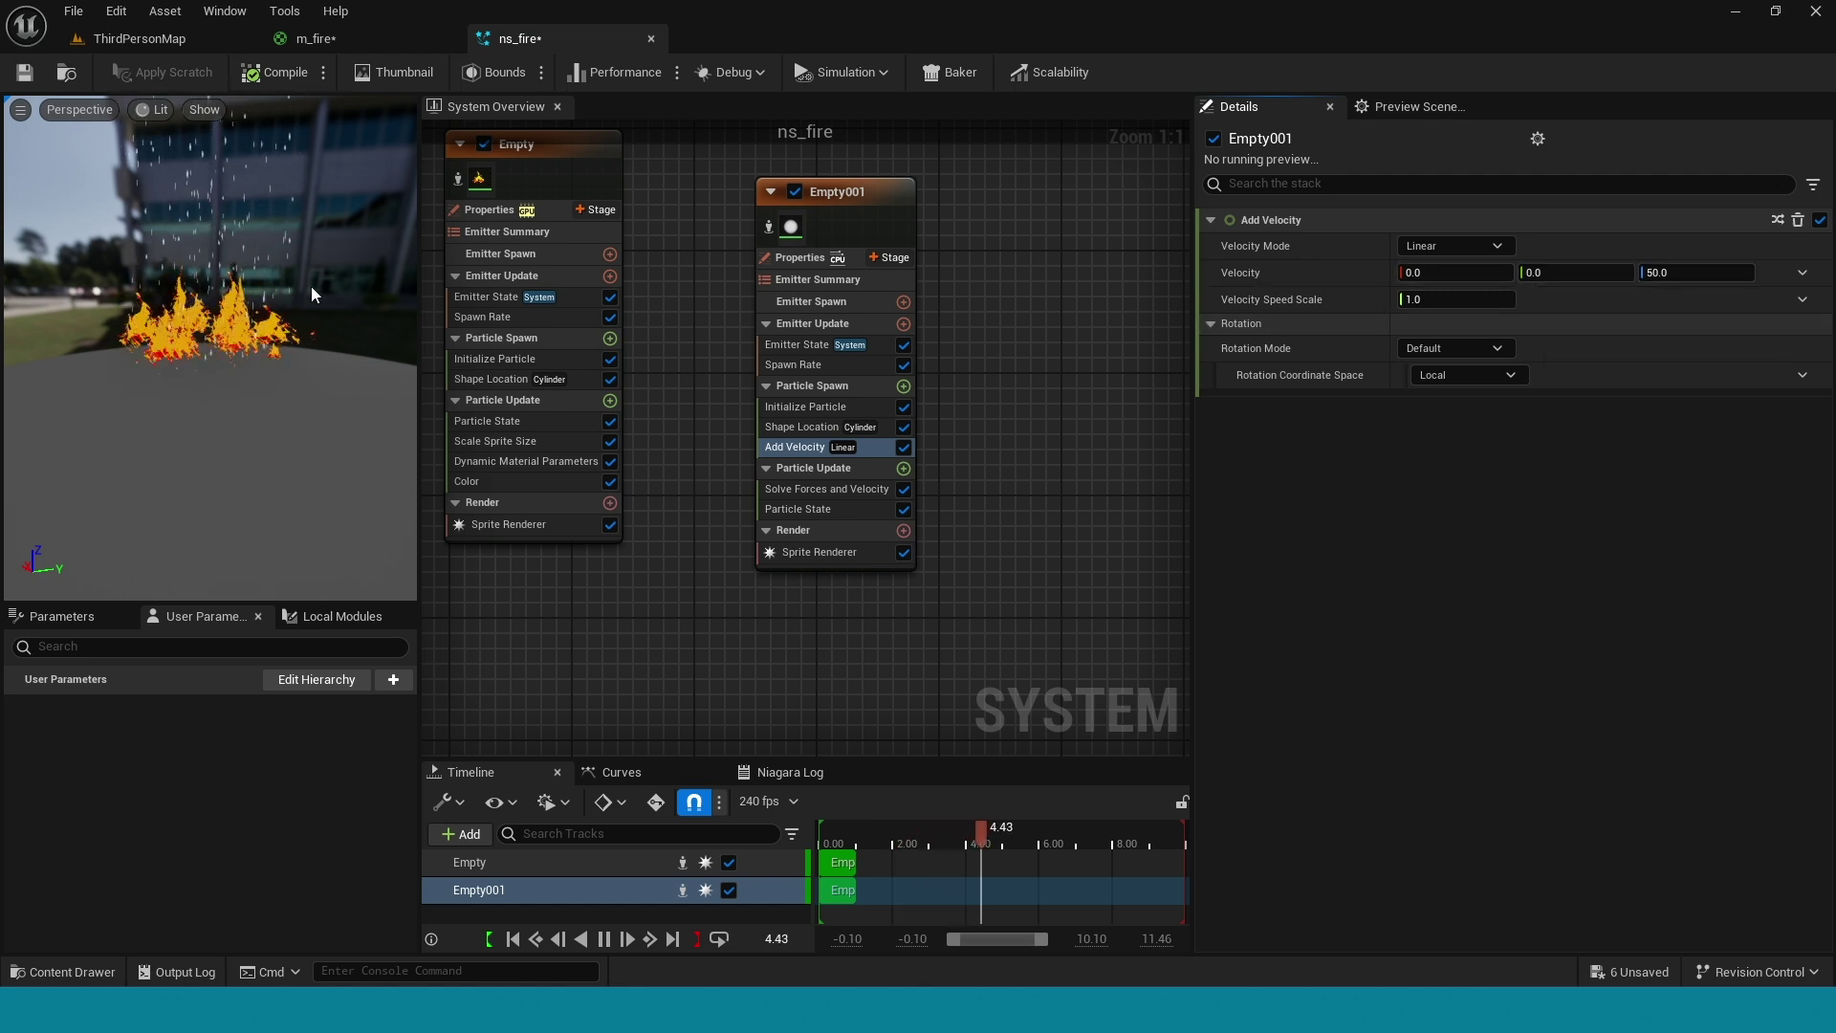
Make the Add Velocity module's Velocity a Random Range Vector with Maximum 0, 0, 55
left_click(1802, 273)
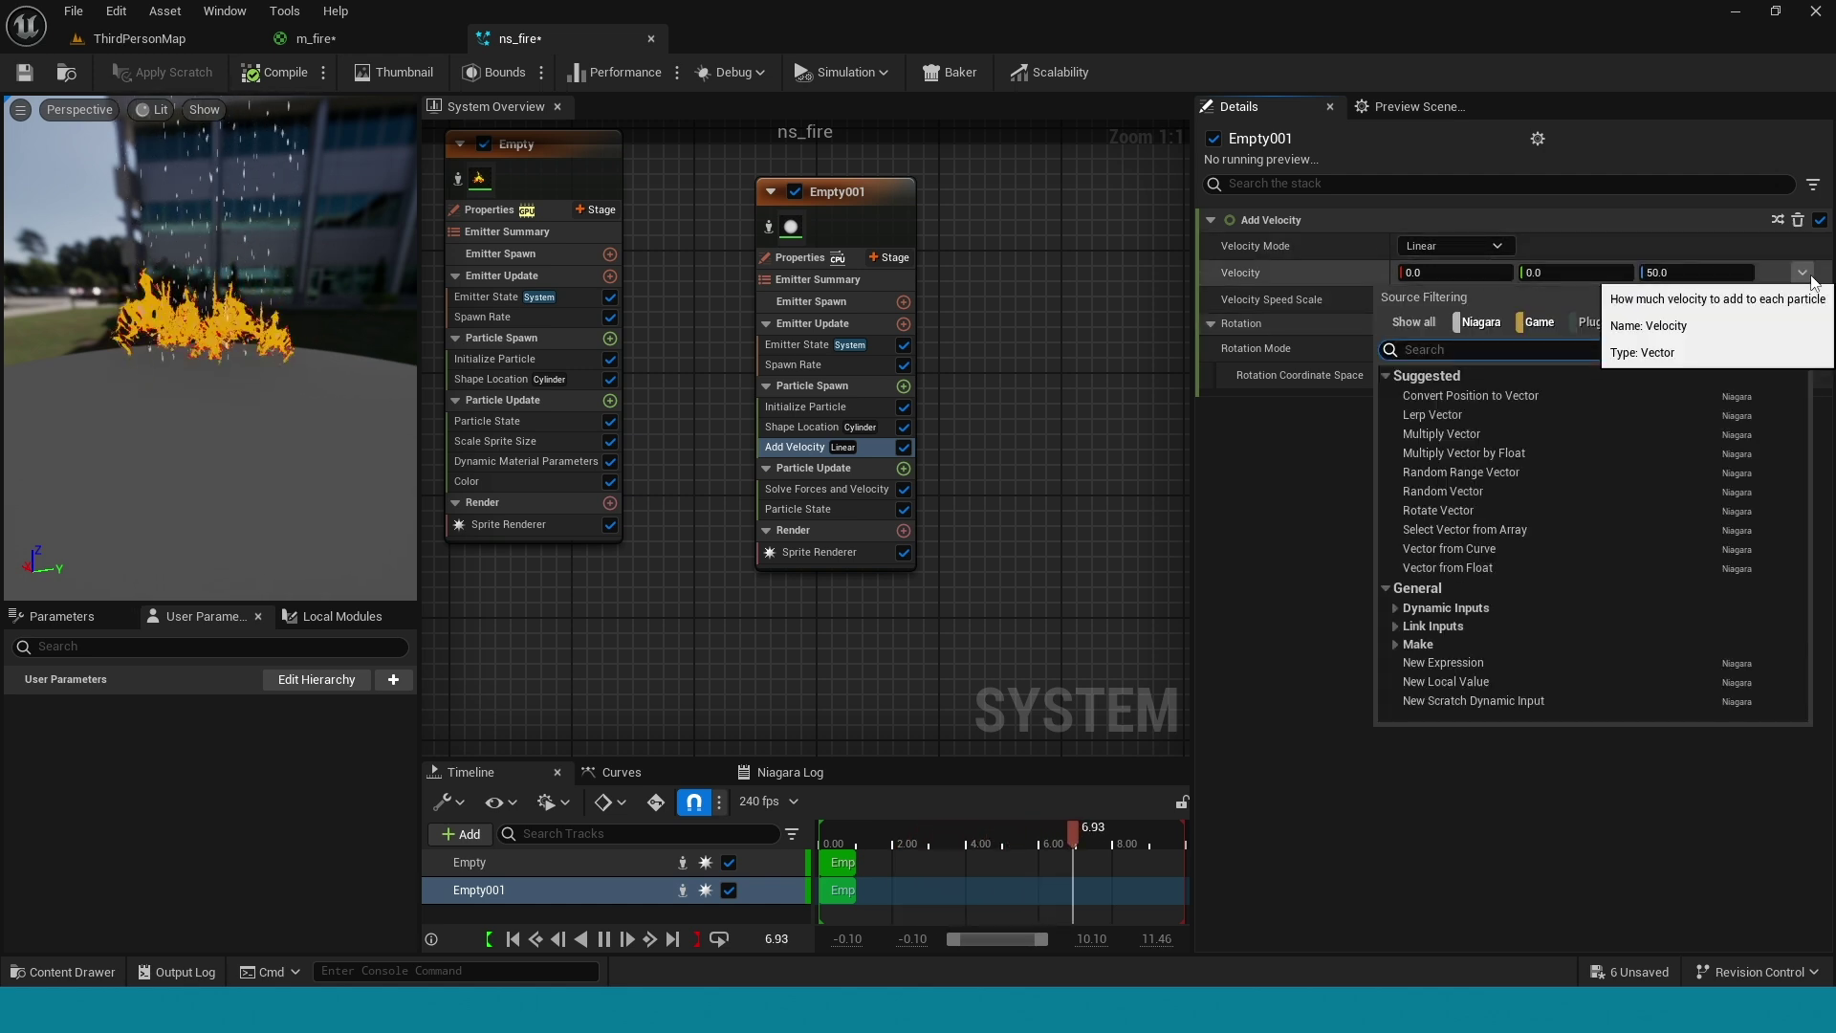
left_click(1531, 472)
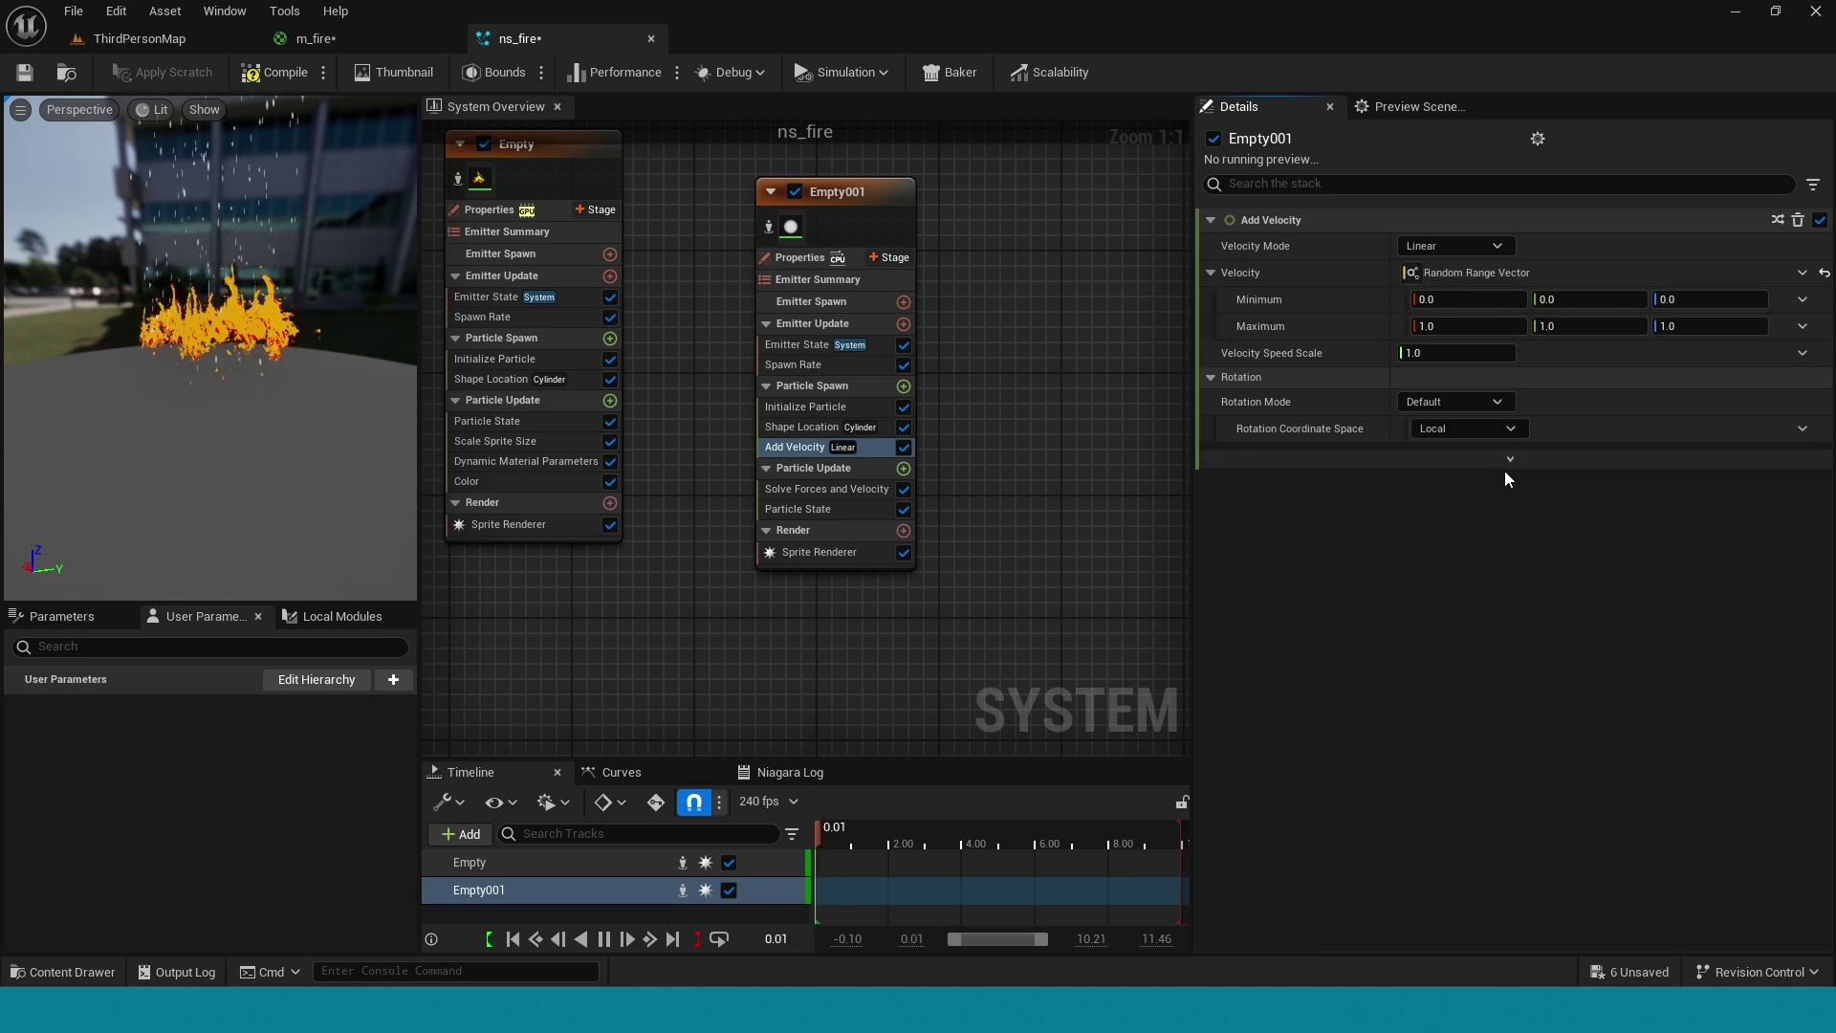
left_click(1481, 327)
type("0")
left_click(1588, 328)
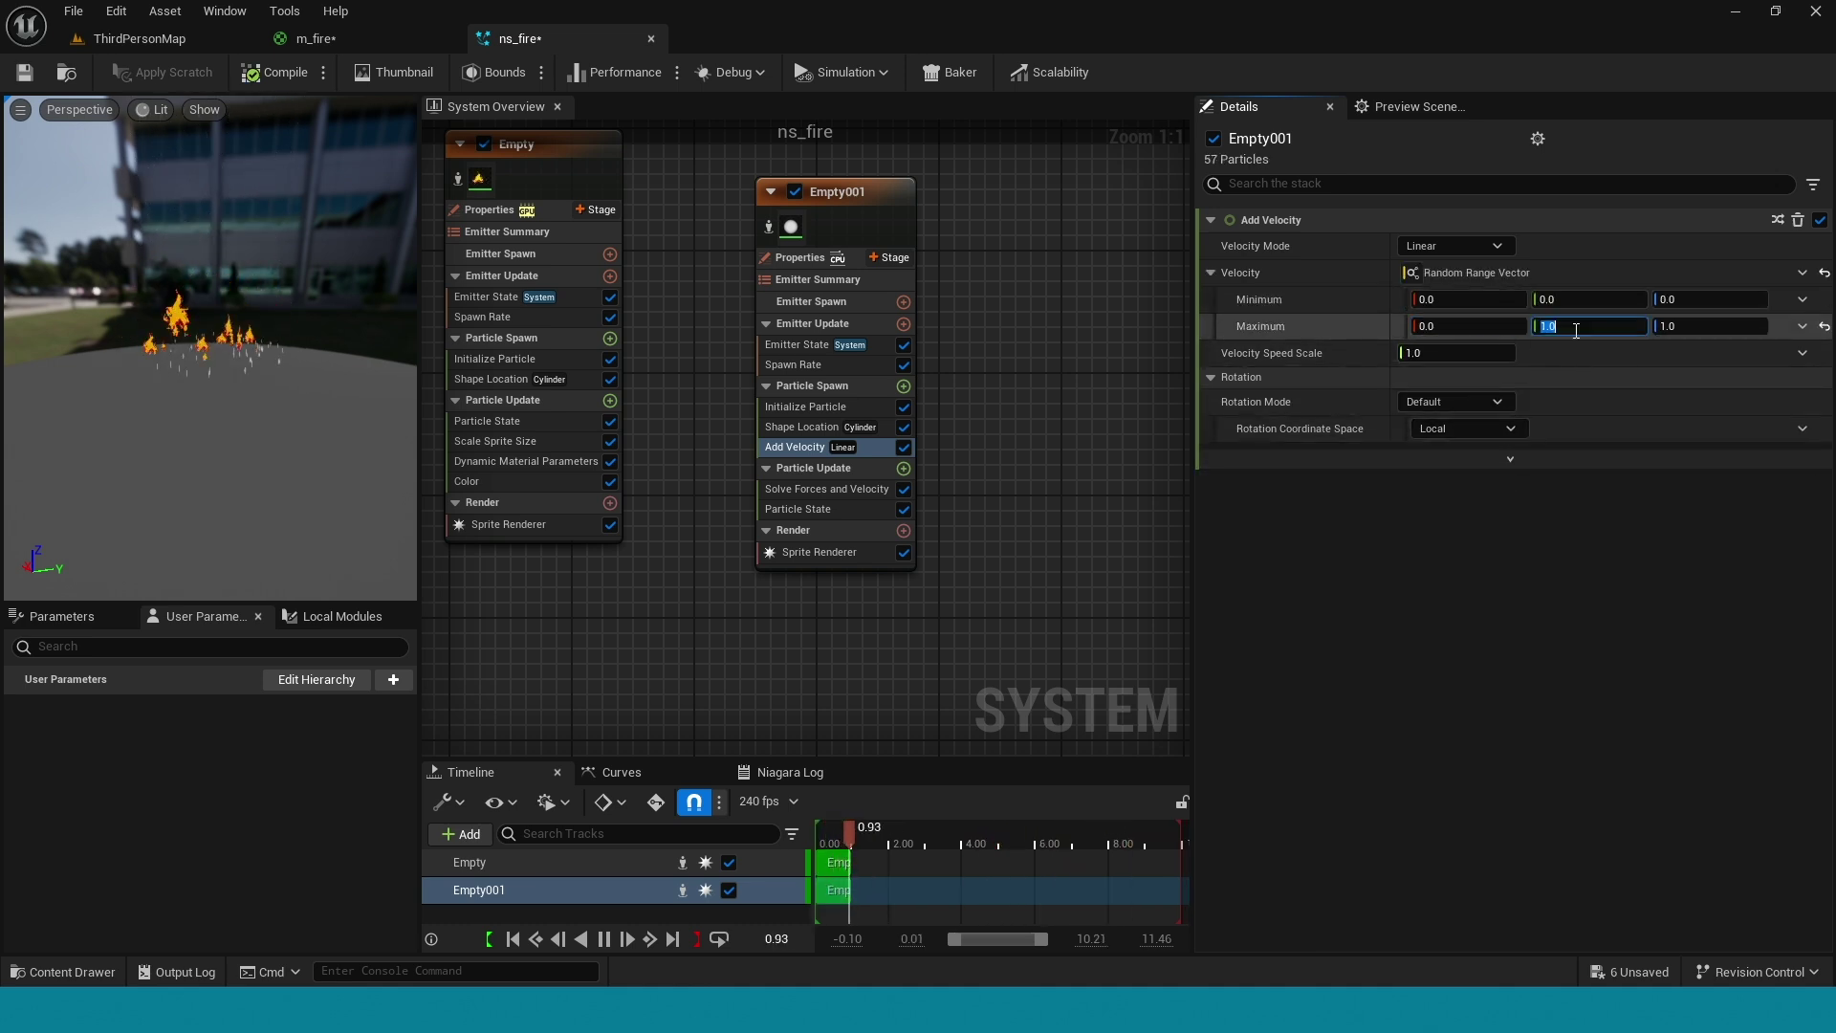
type("0")
left_click(1687, 328)
type("55")
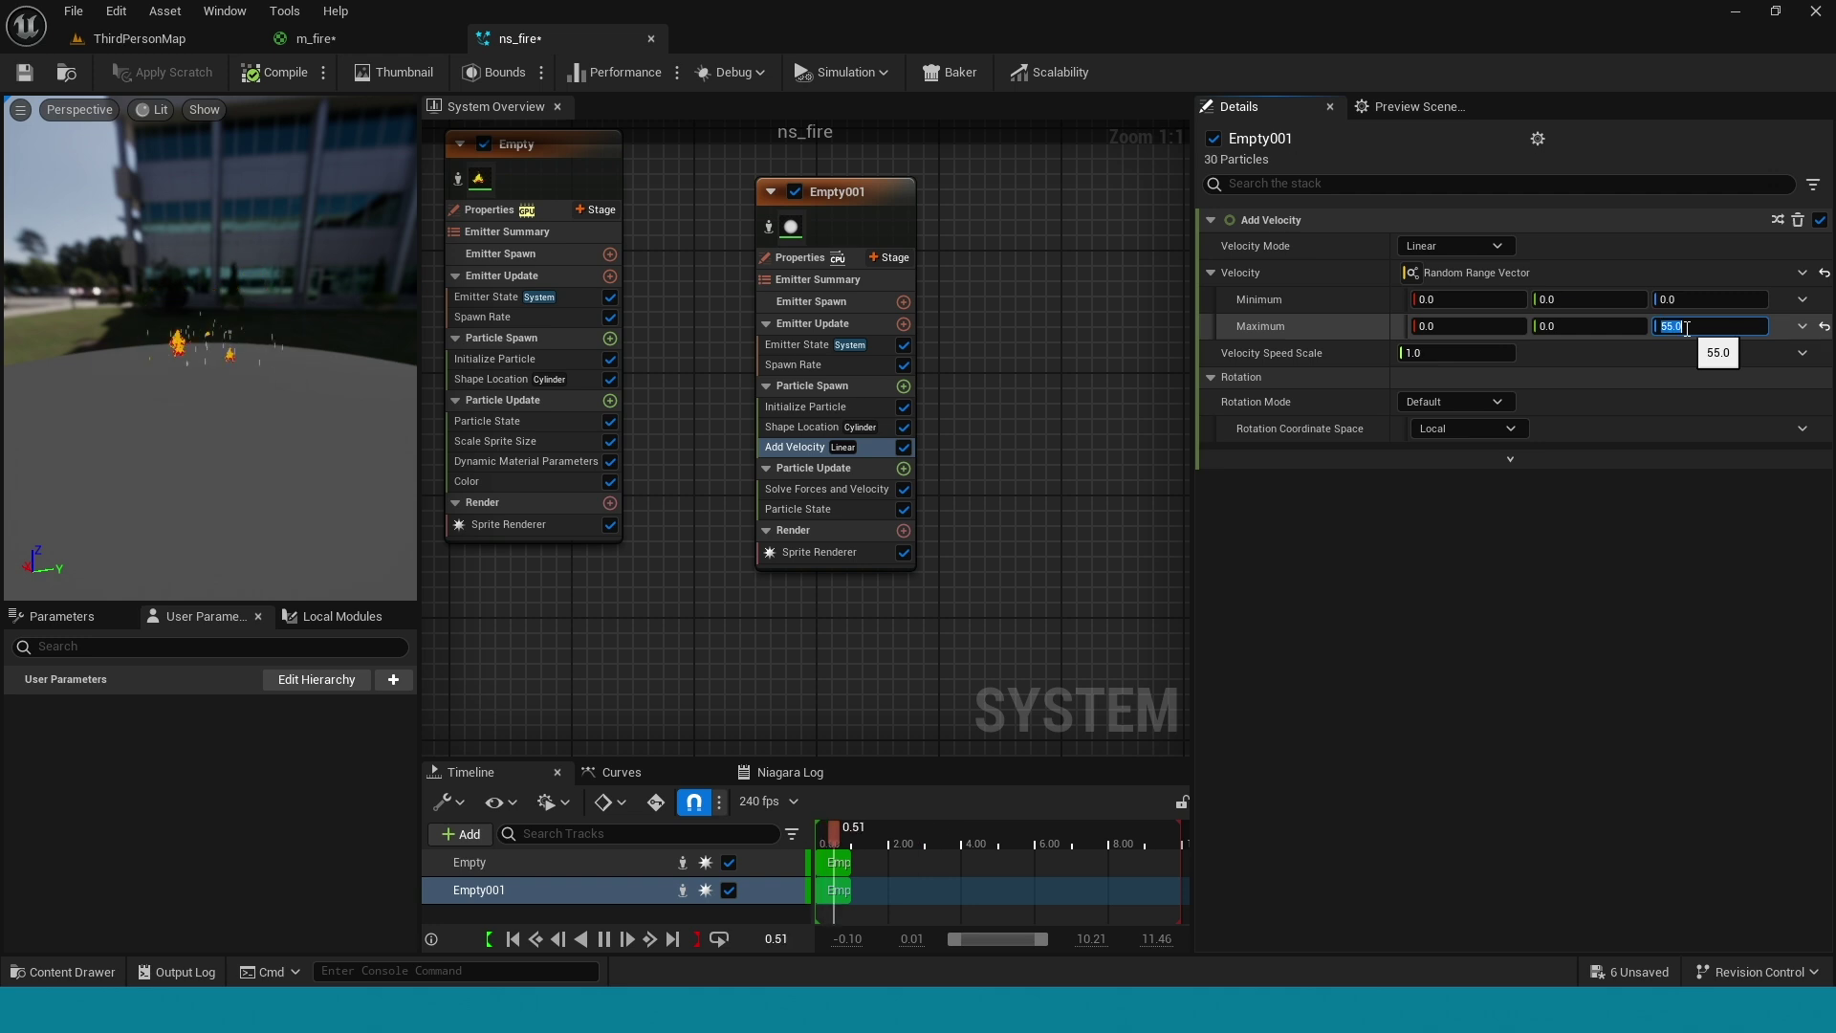
key("Return")
Add a Curl Noise Force module to Empty001's Particle Update stage with Noise Frequency 22
left_click(903, 467)
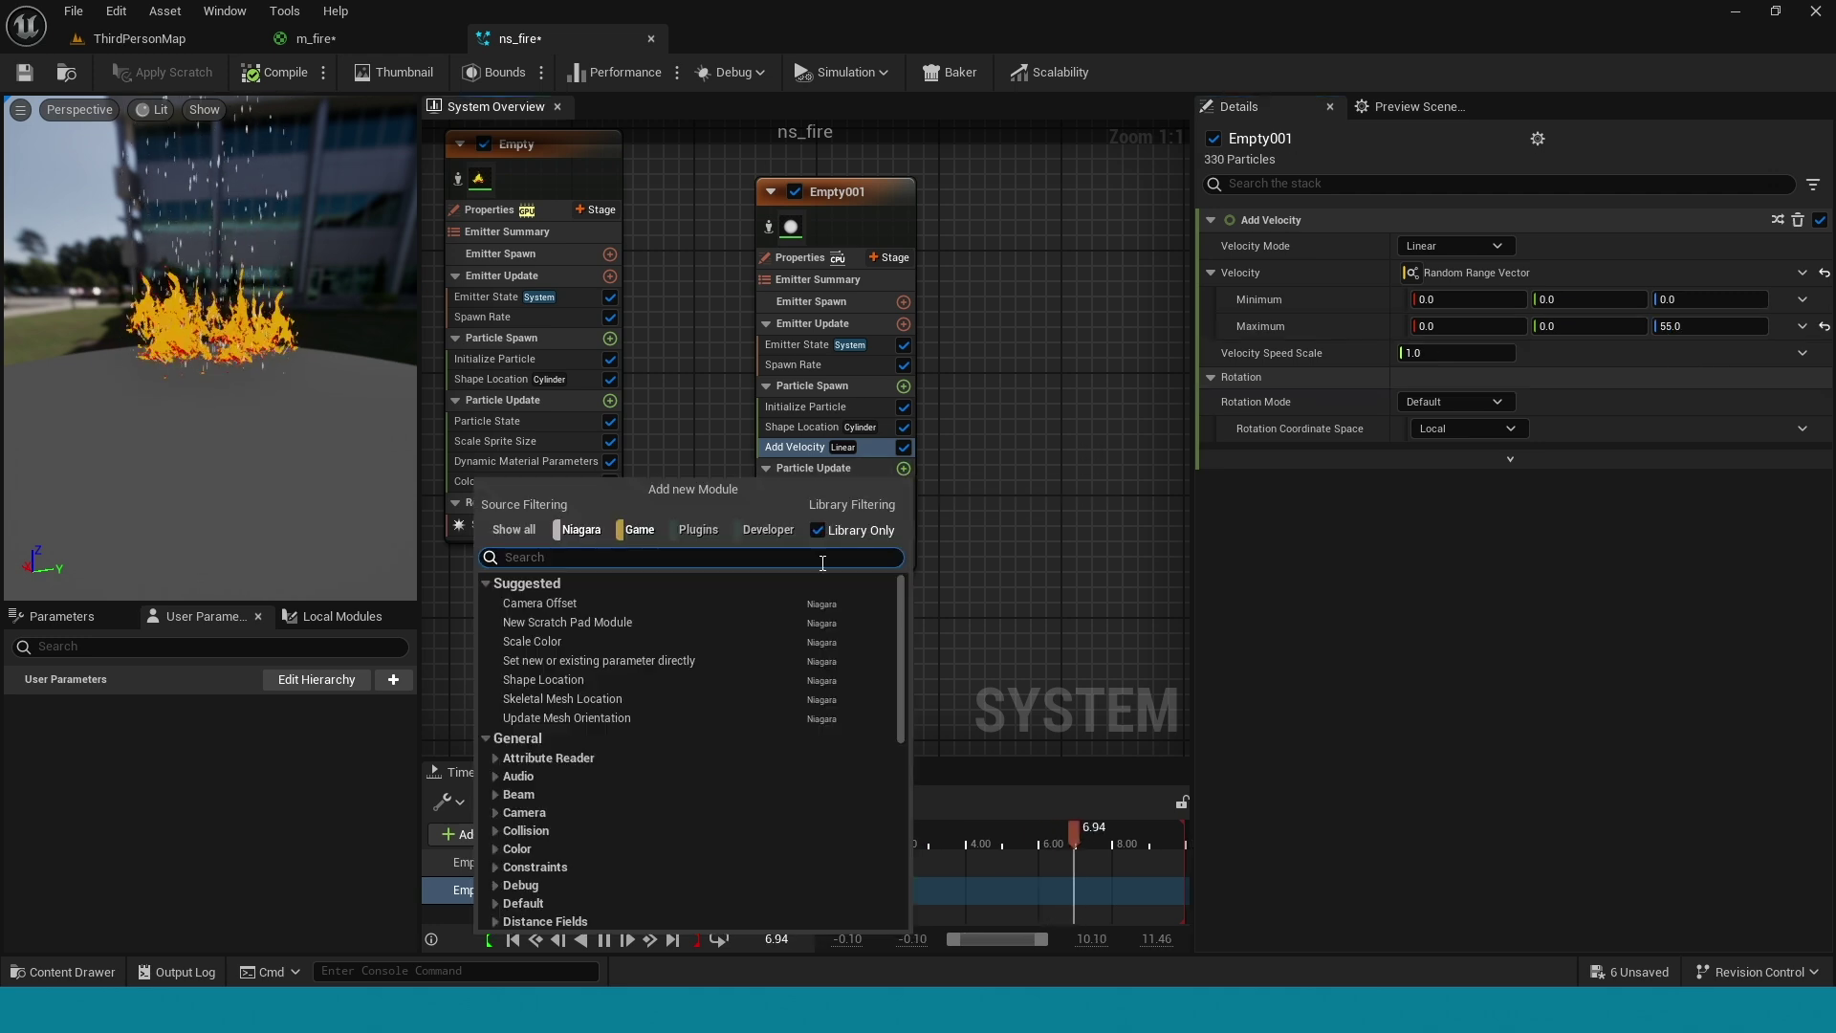
type("cur")
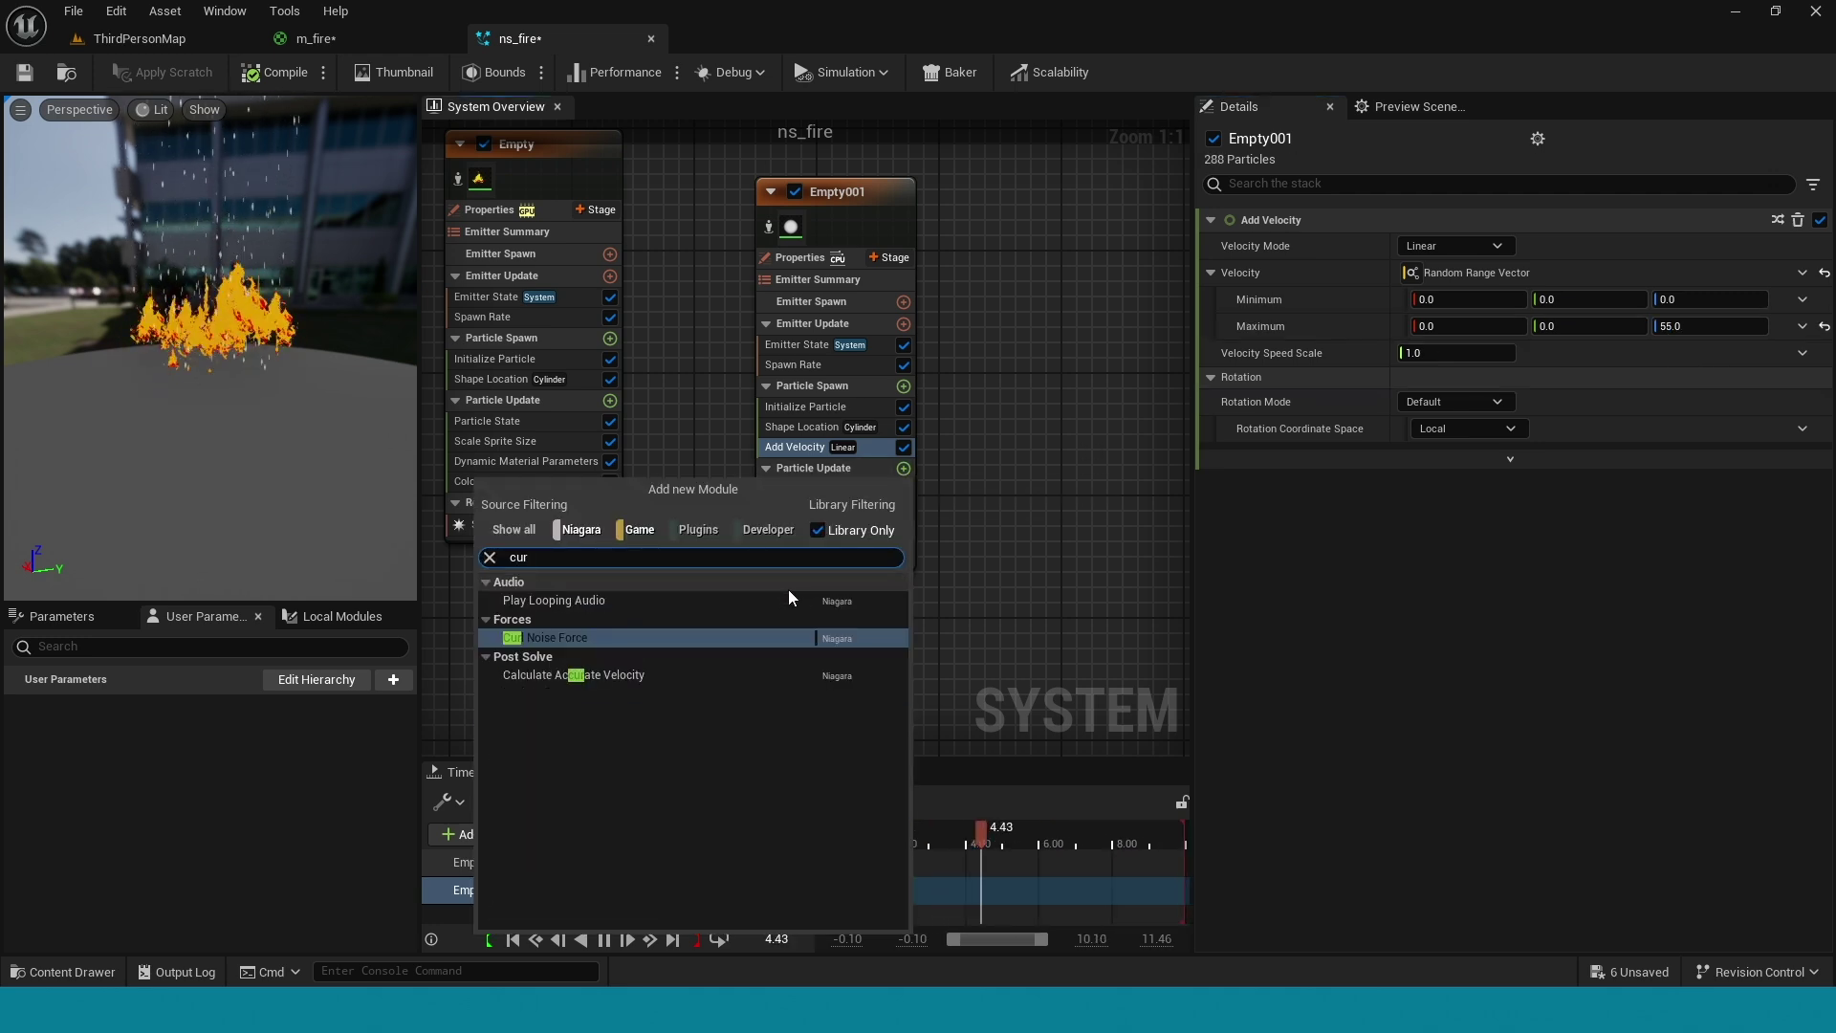
key("Return")
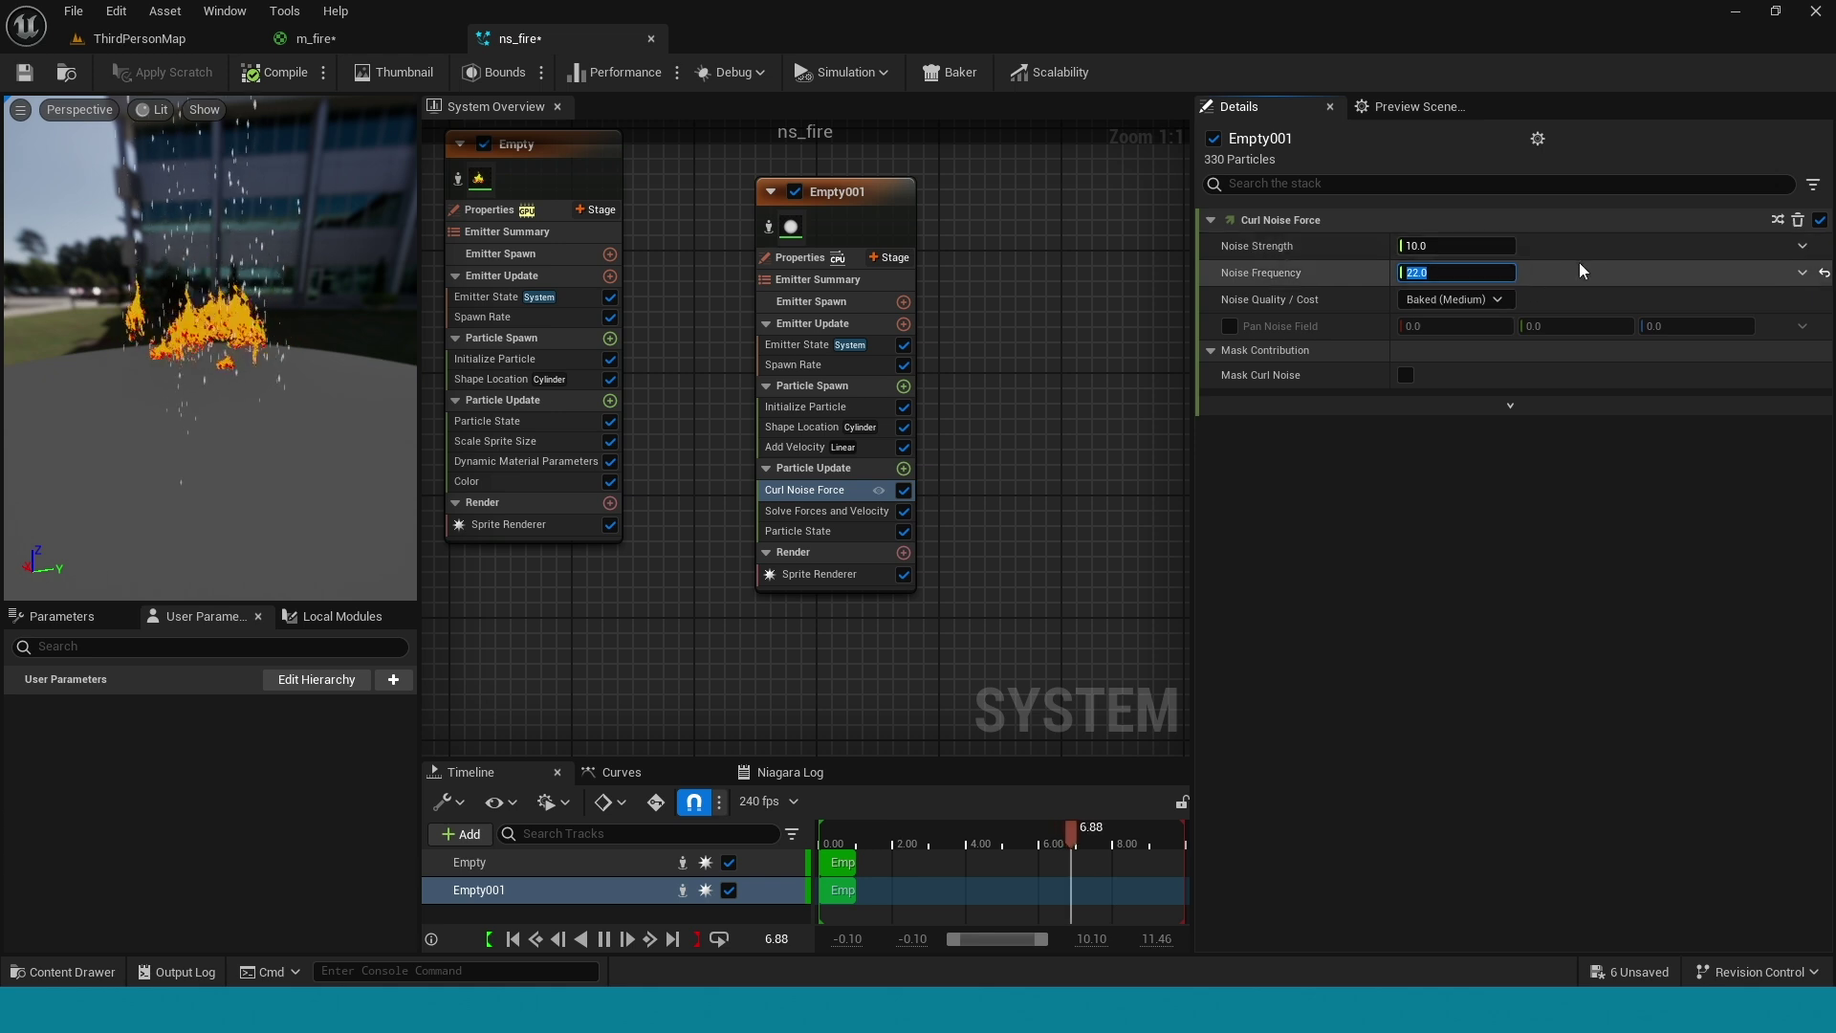
Make the Curl Noise Force's Noise Strength a Random Range Float from 55 to 155 and enable Pan Noise Field at 0, 0, 1
left_click(1803, 246)
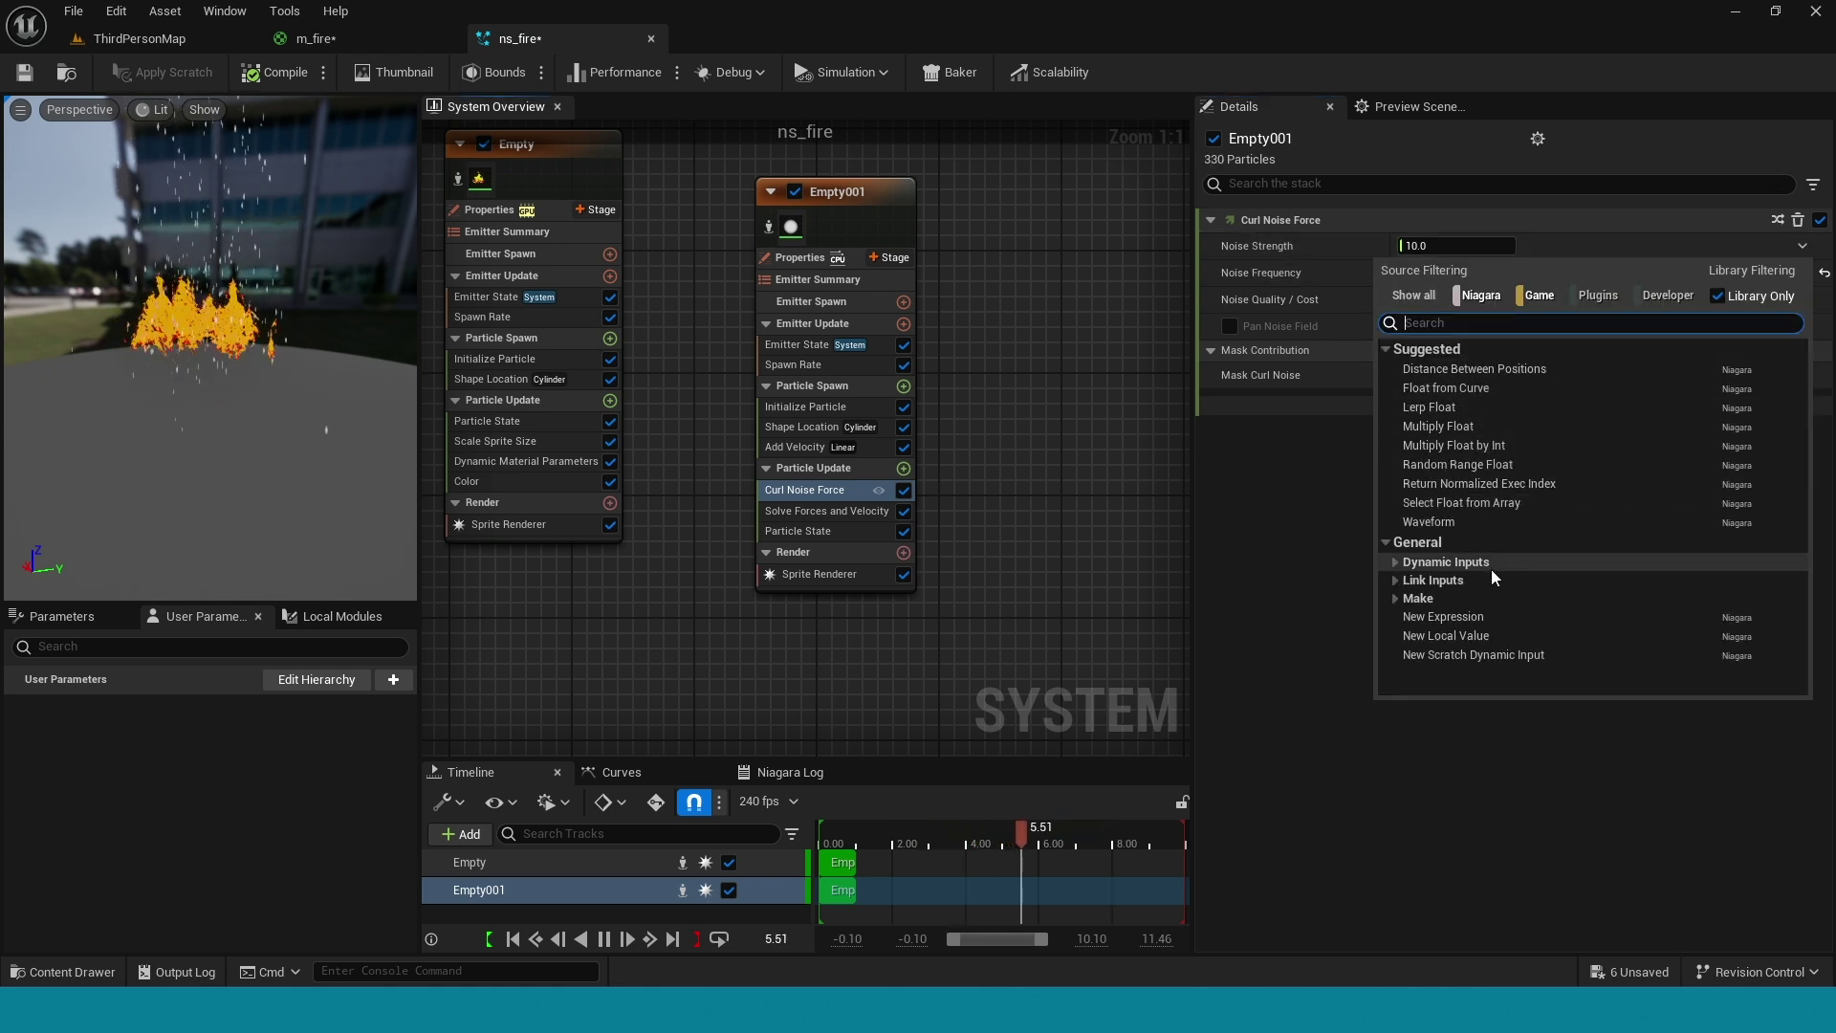
left_click(1504, 466)
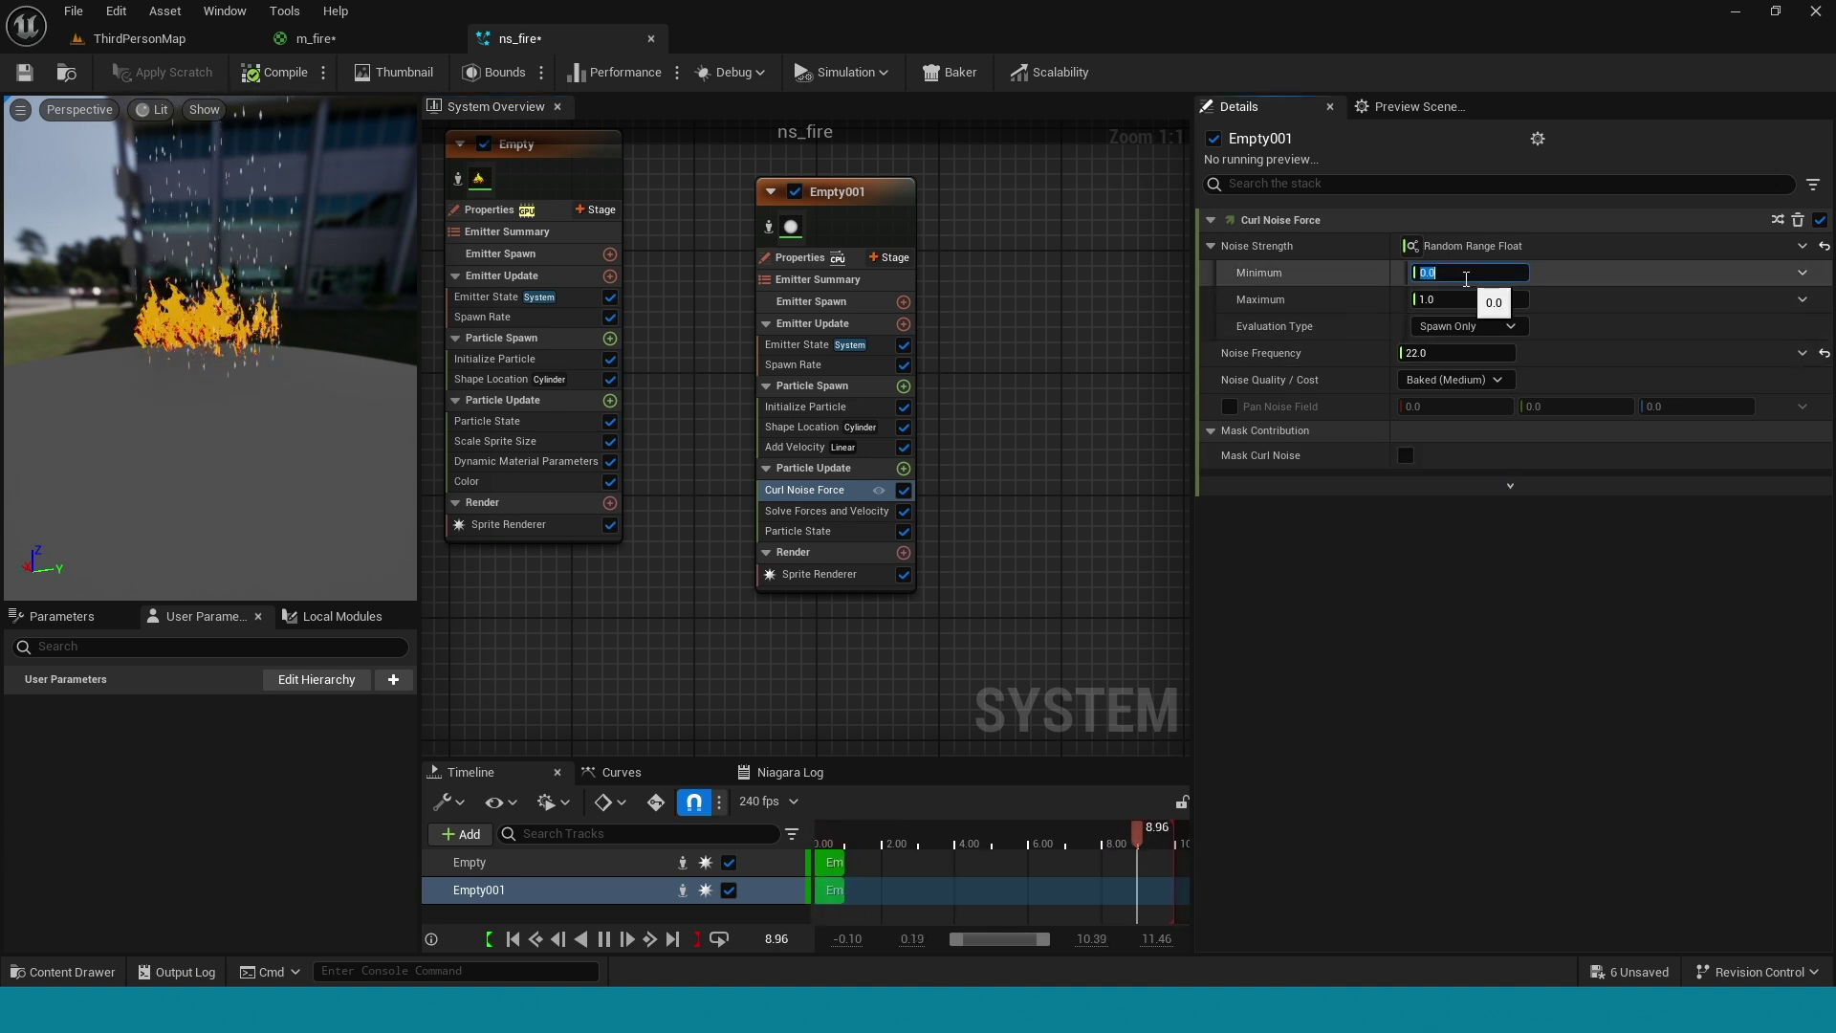
type("255")
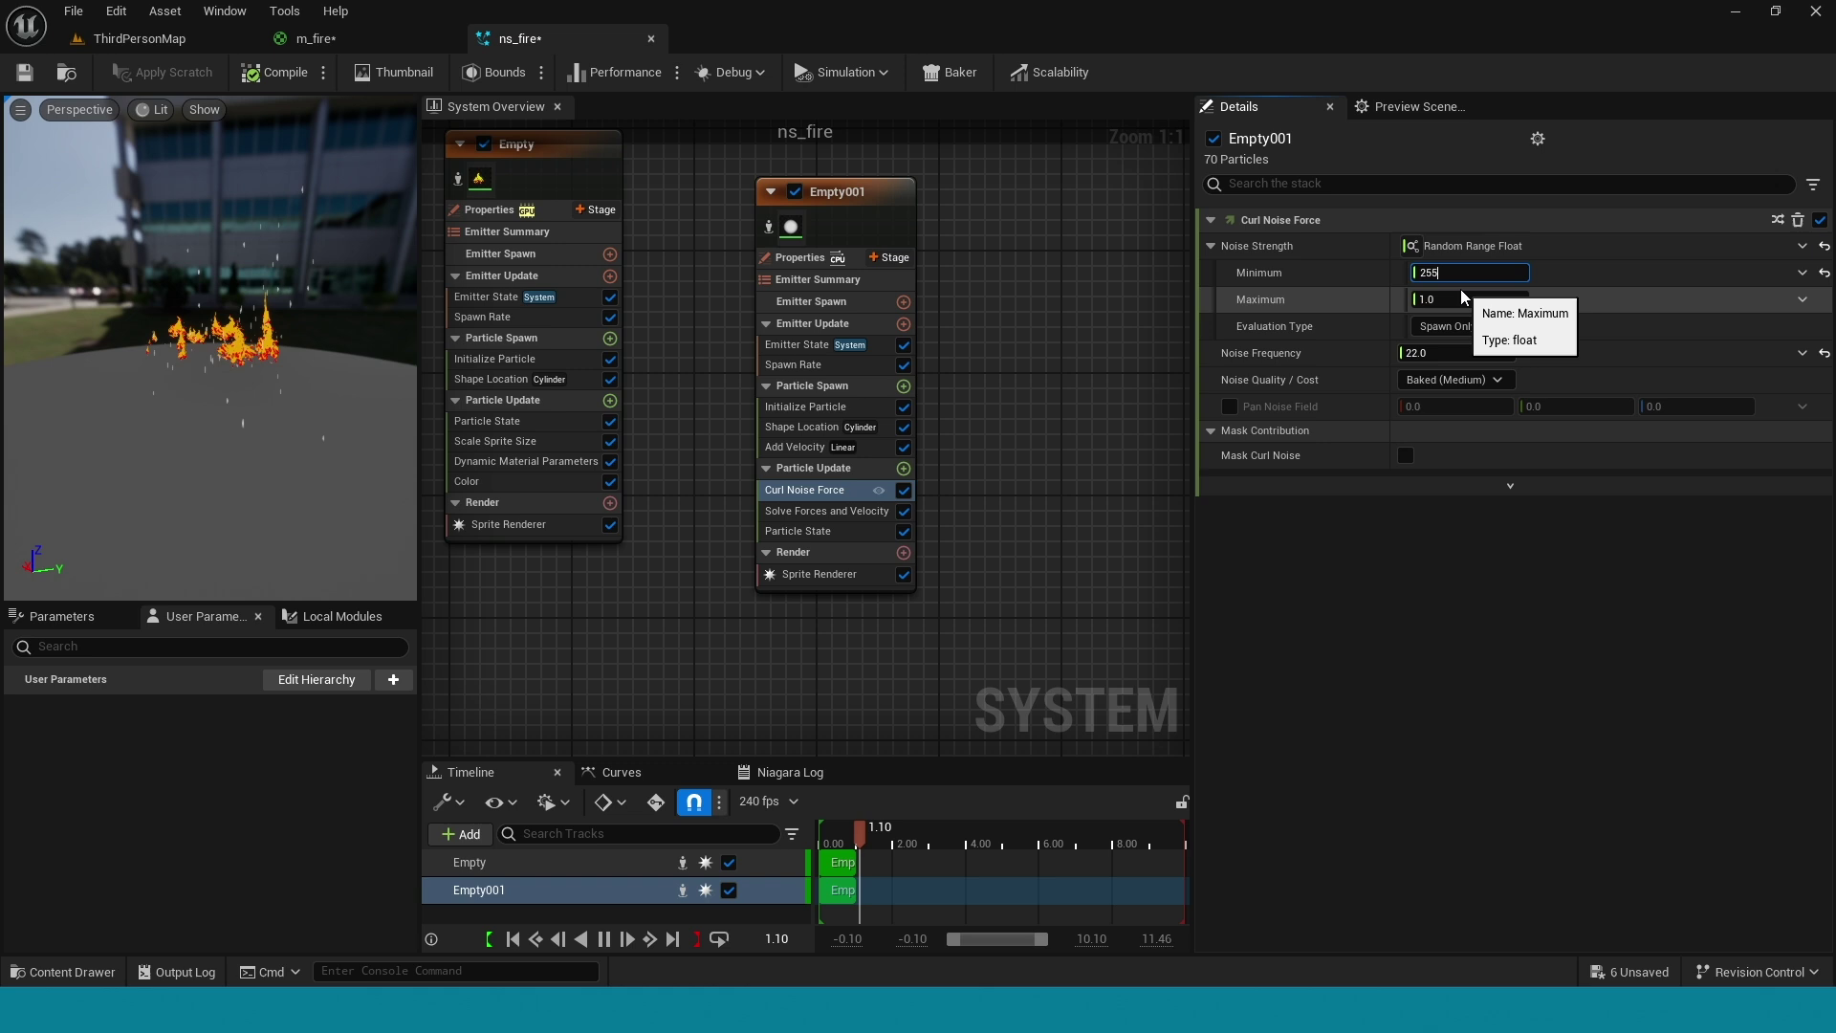
key("Return")
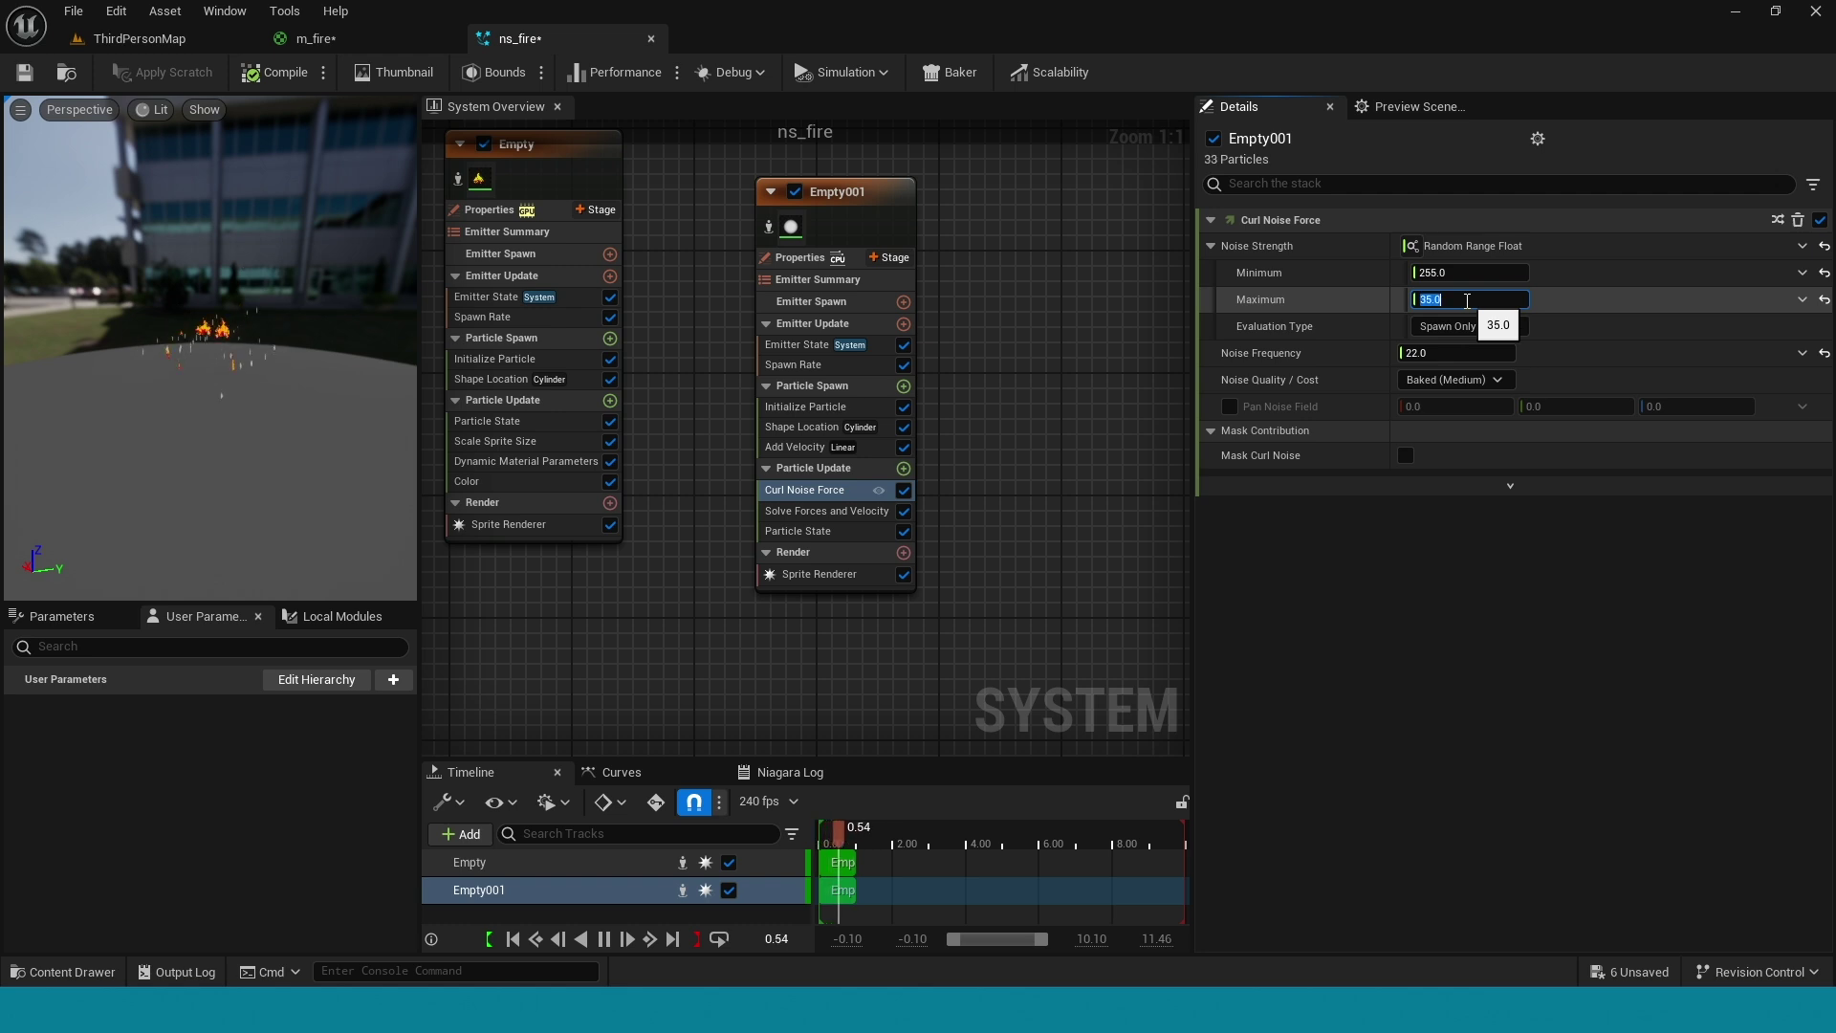
left_click(1447, 273)
type("55")
key("Return")
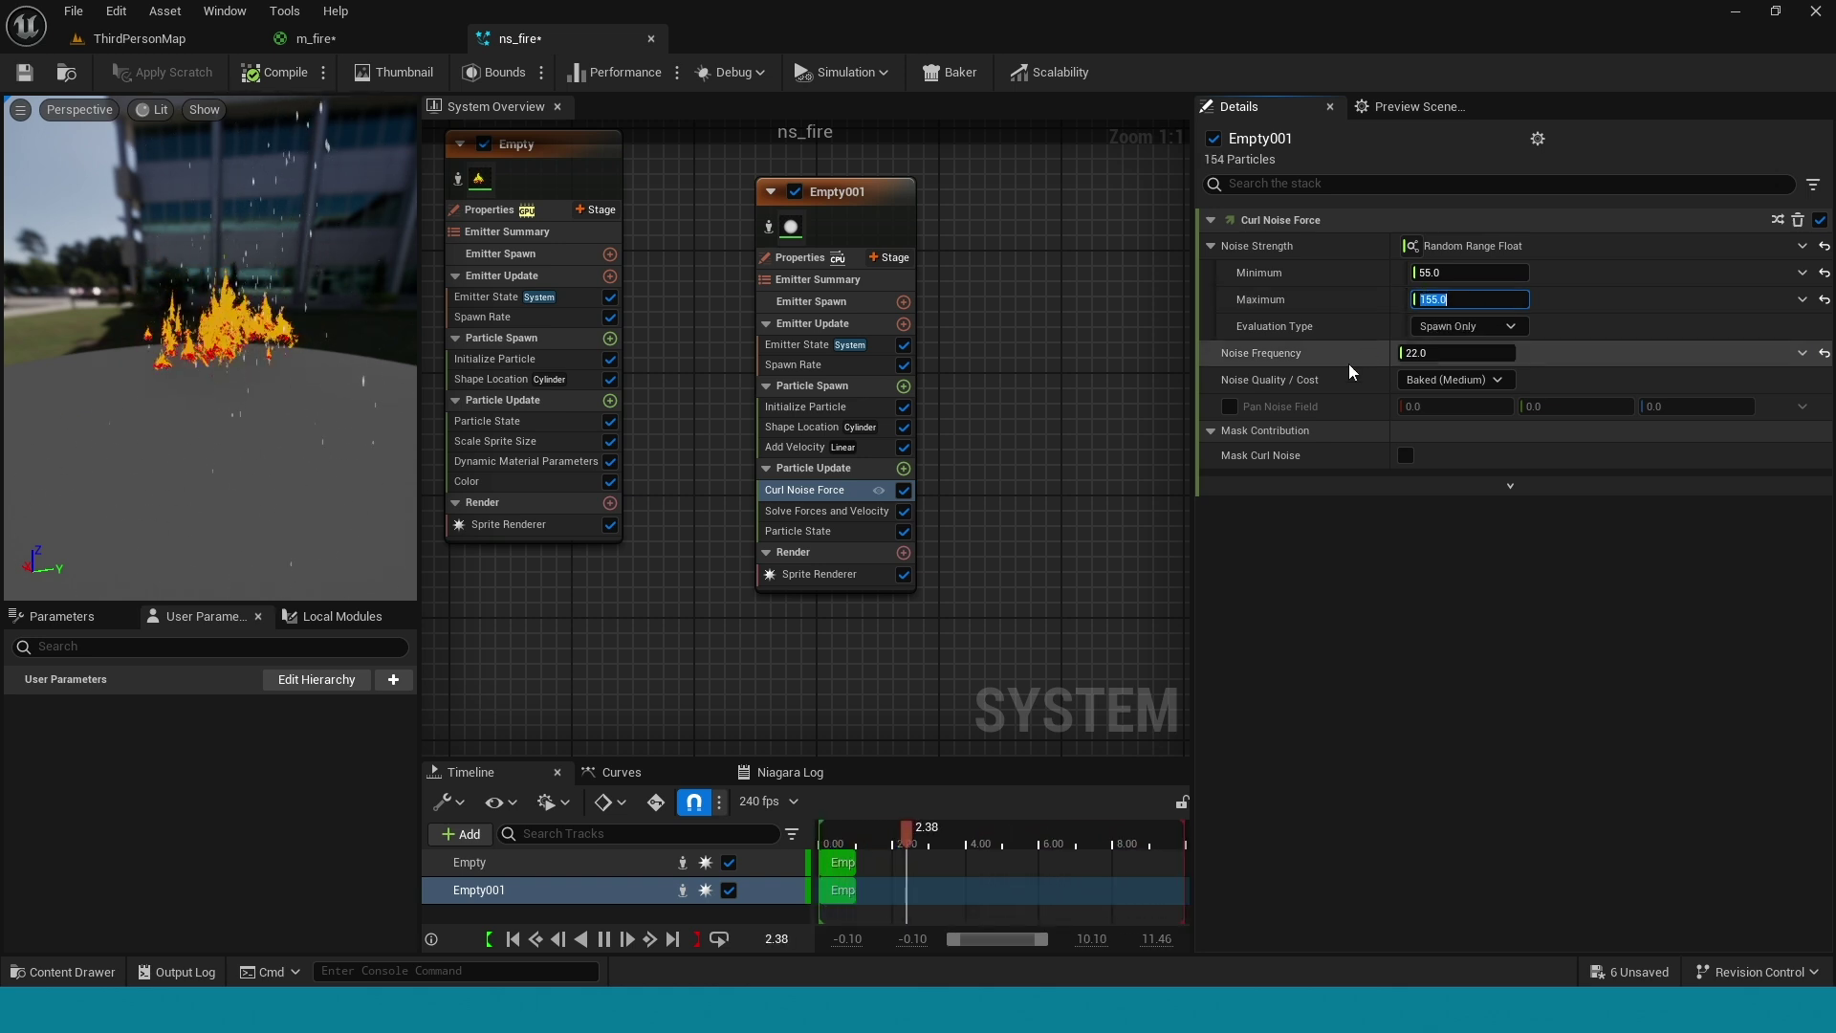
left_click(1230, 407)
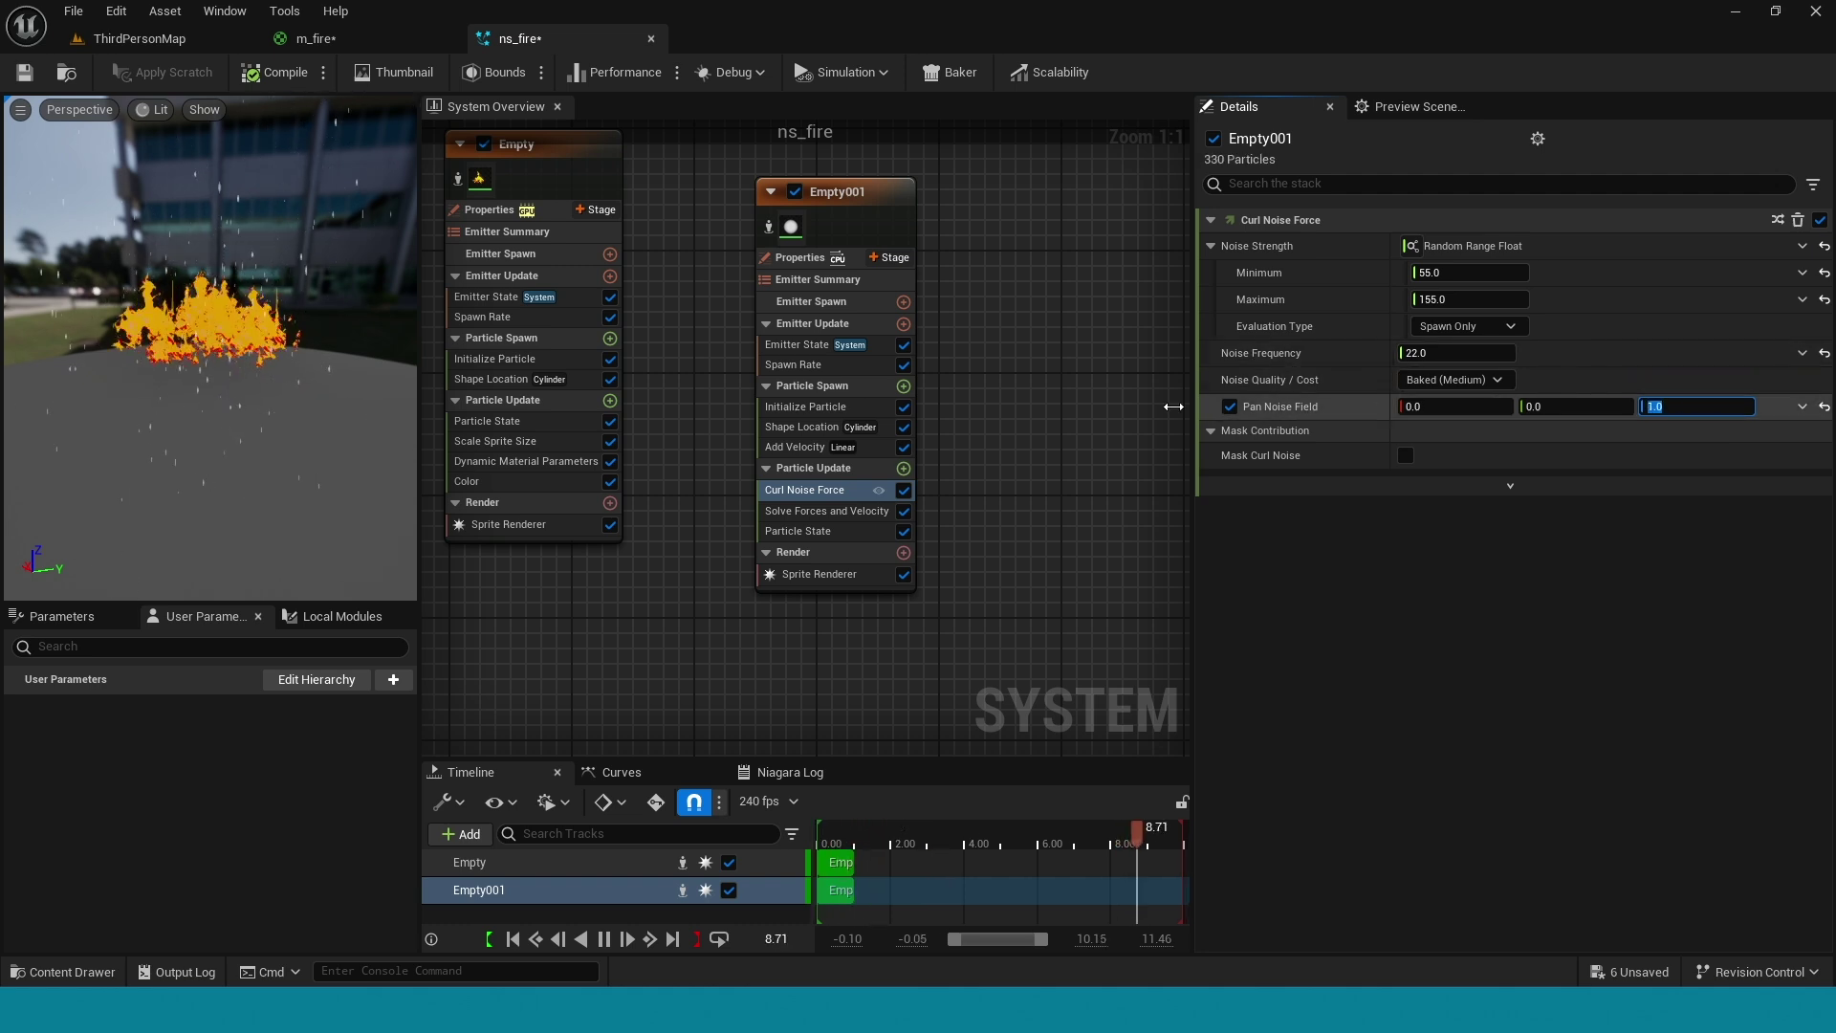
Add a Drag module to Empty001's Particle Update stage and set its Drag to 2
left_click(910, 460)
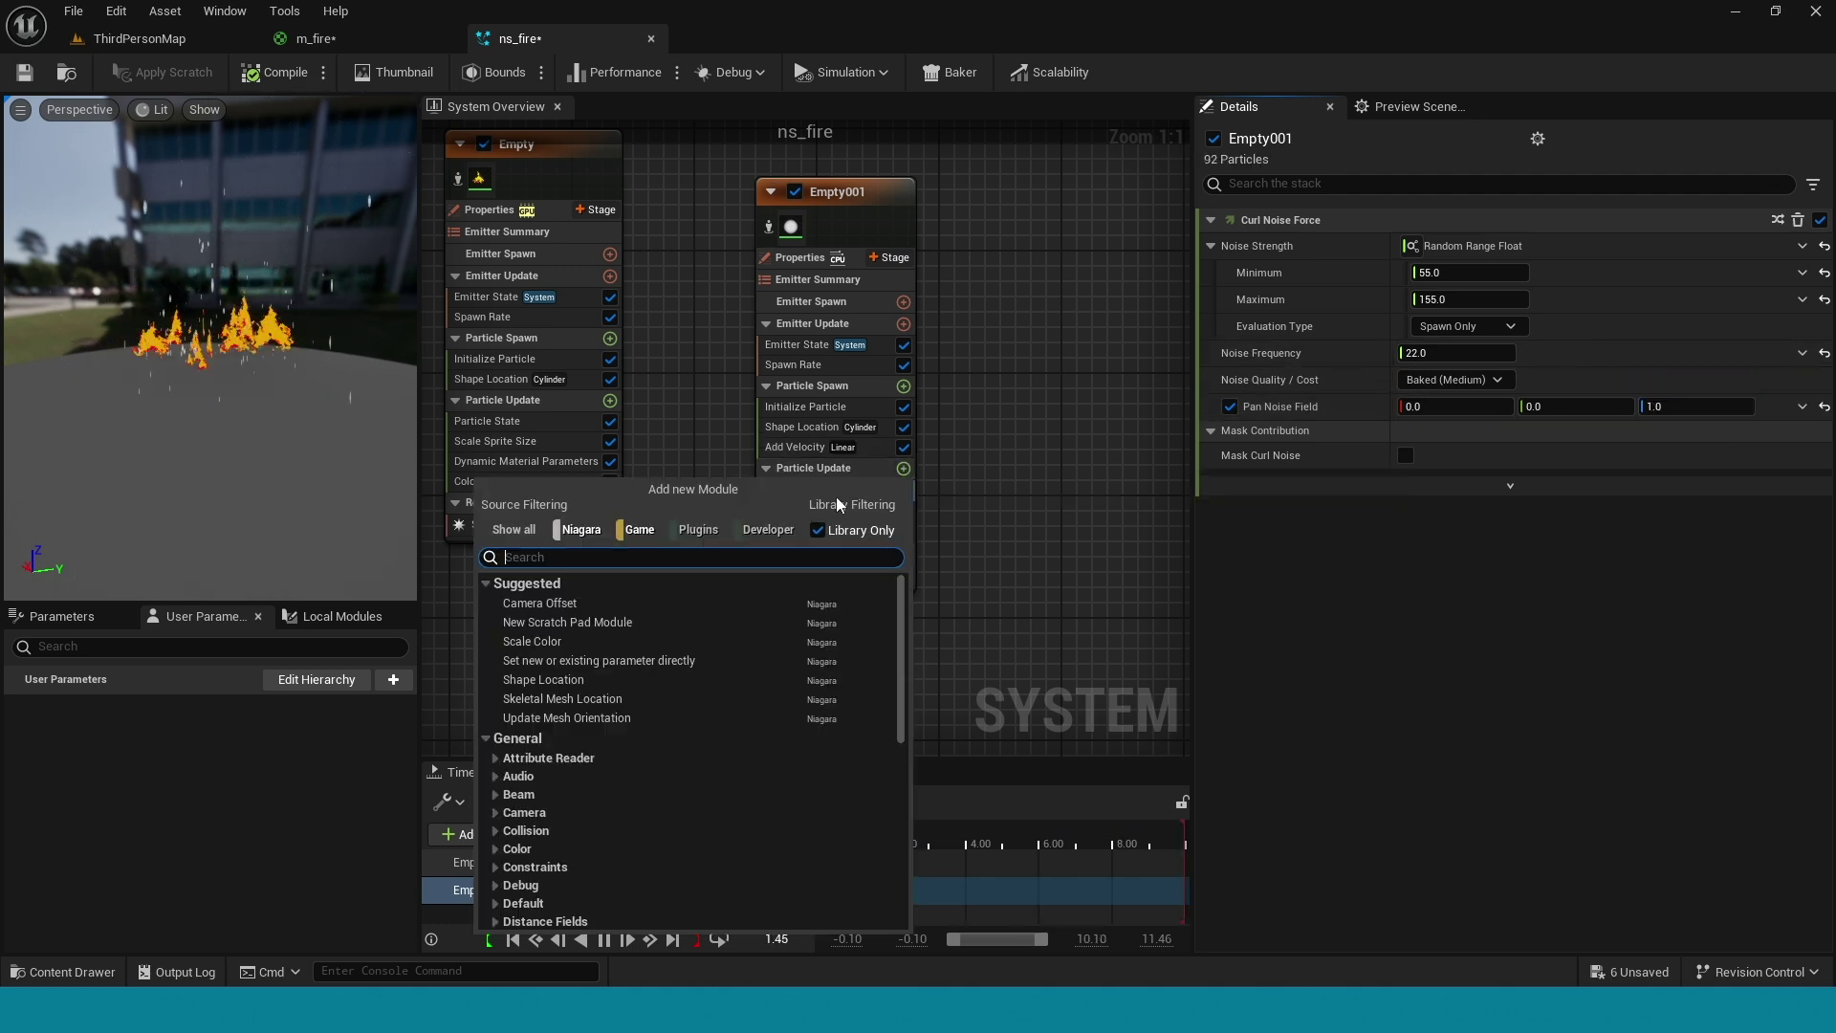
type("drag")
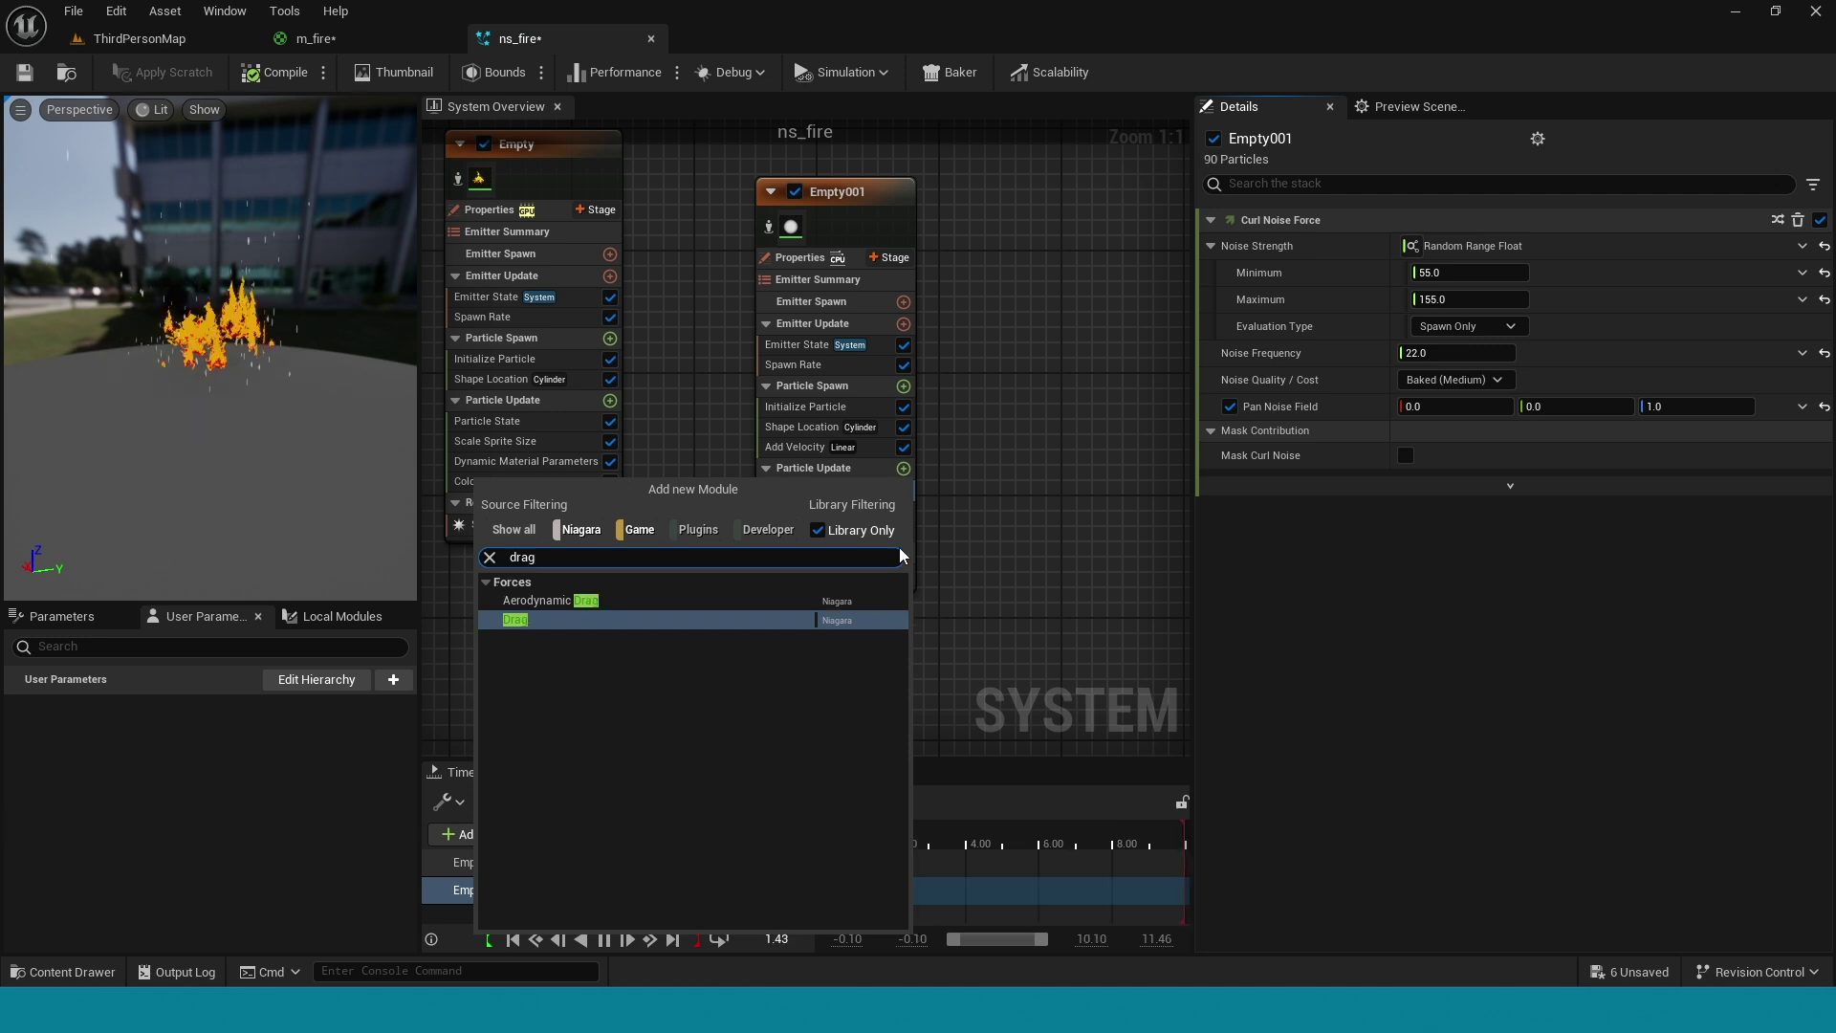
left_click(744, 656)
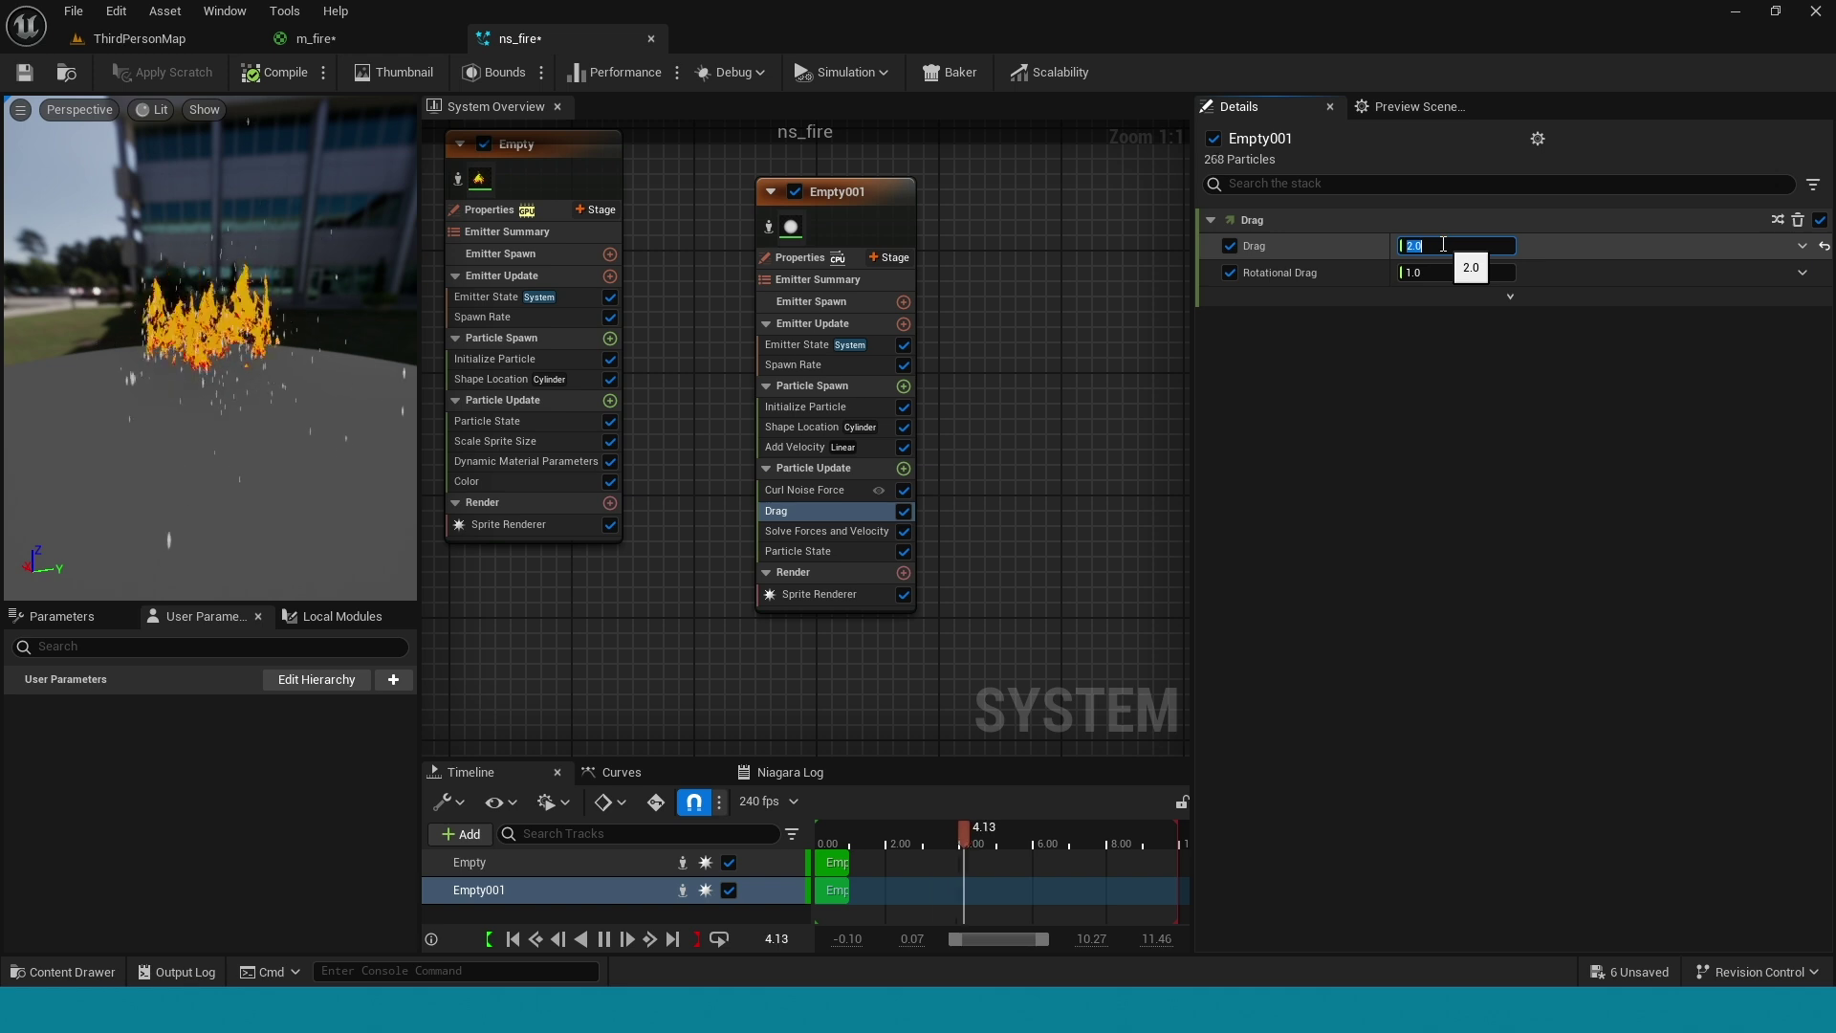
Add a Color module to Empty001's Particle Update stage
left_click(903, 467)
type("c")
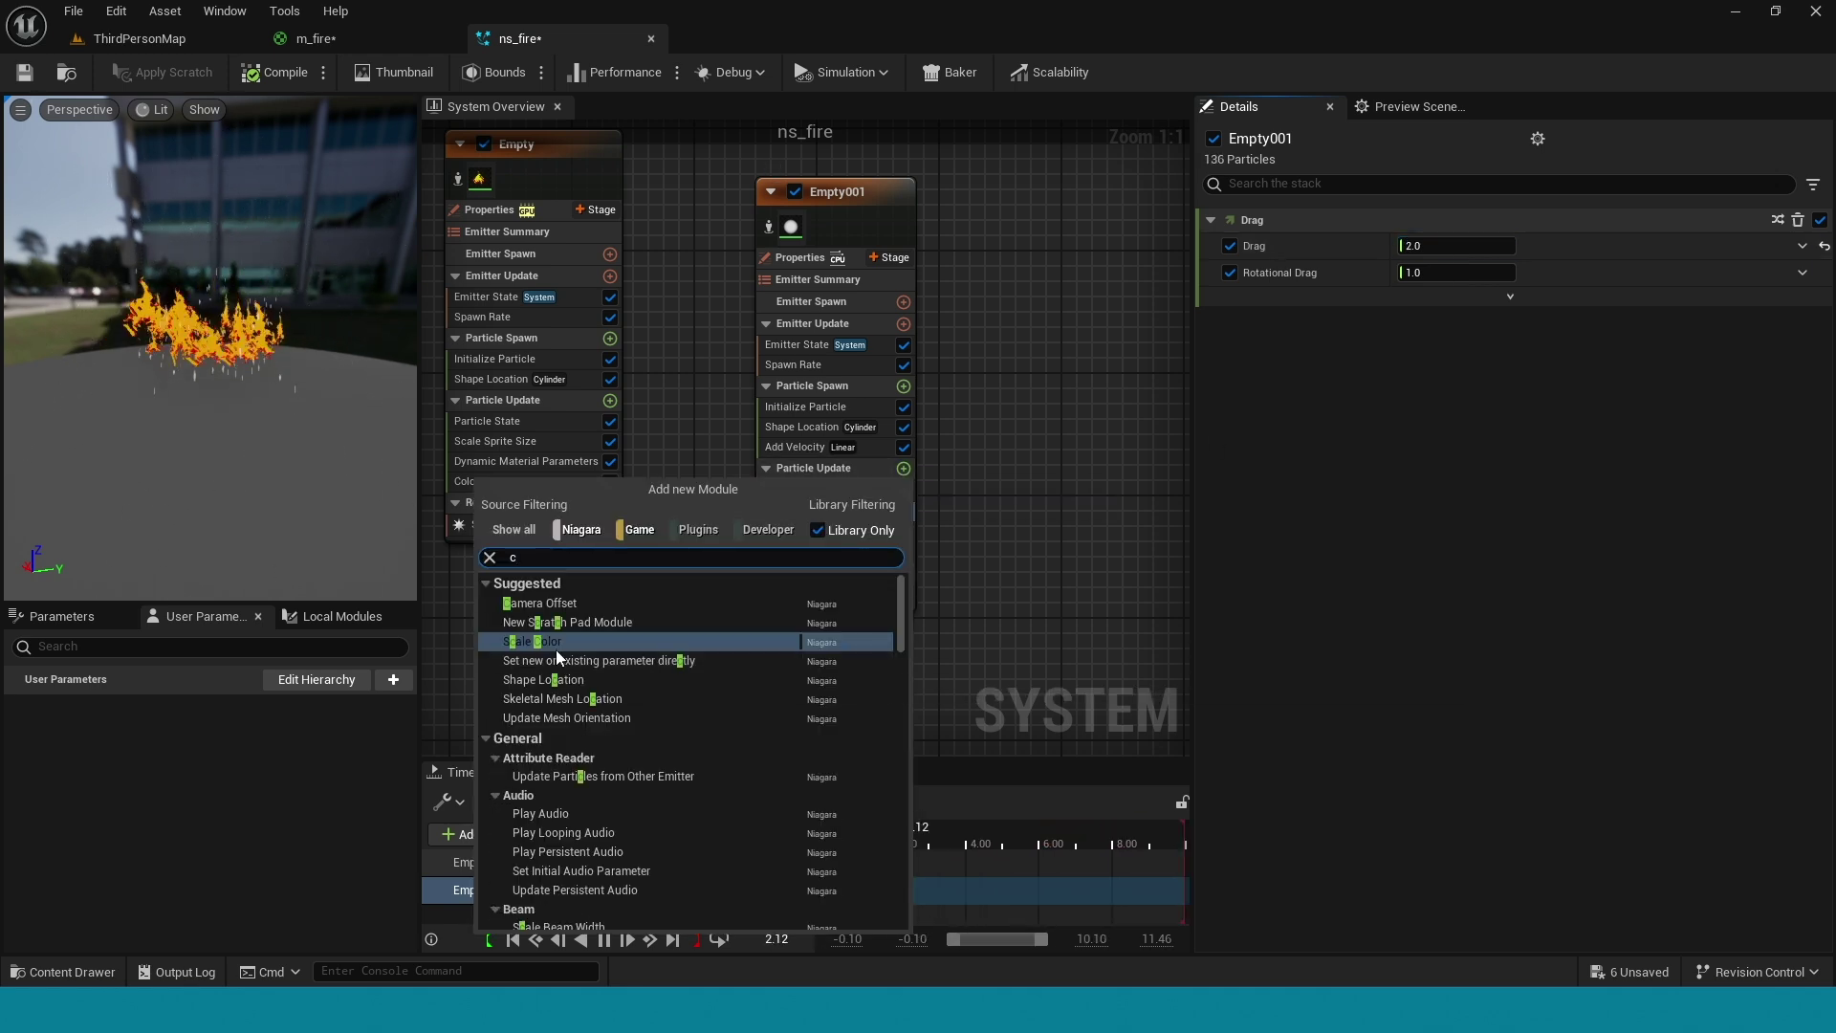
type("olor")
left_click(577, 668)
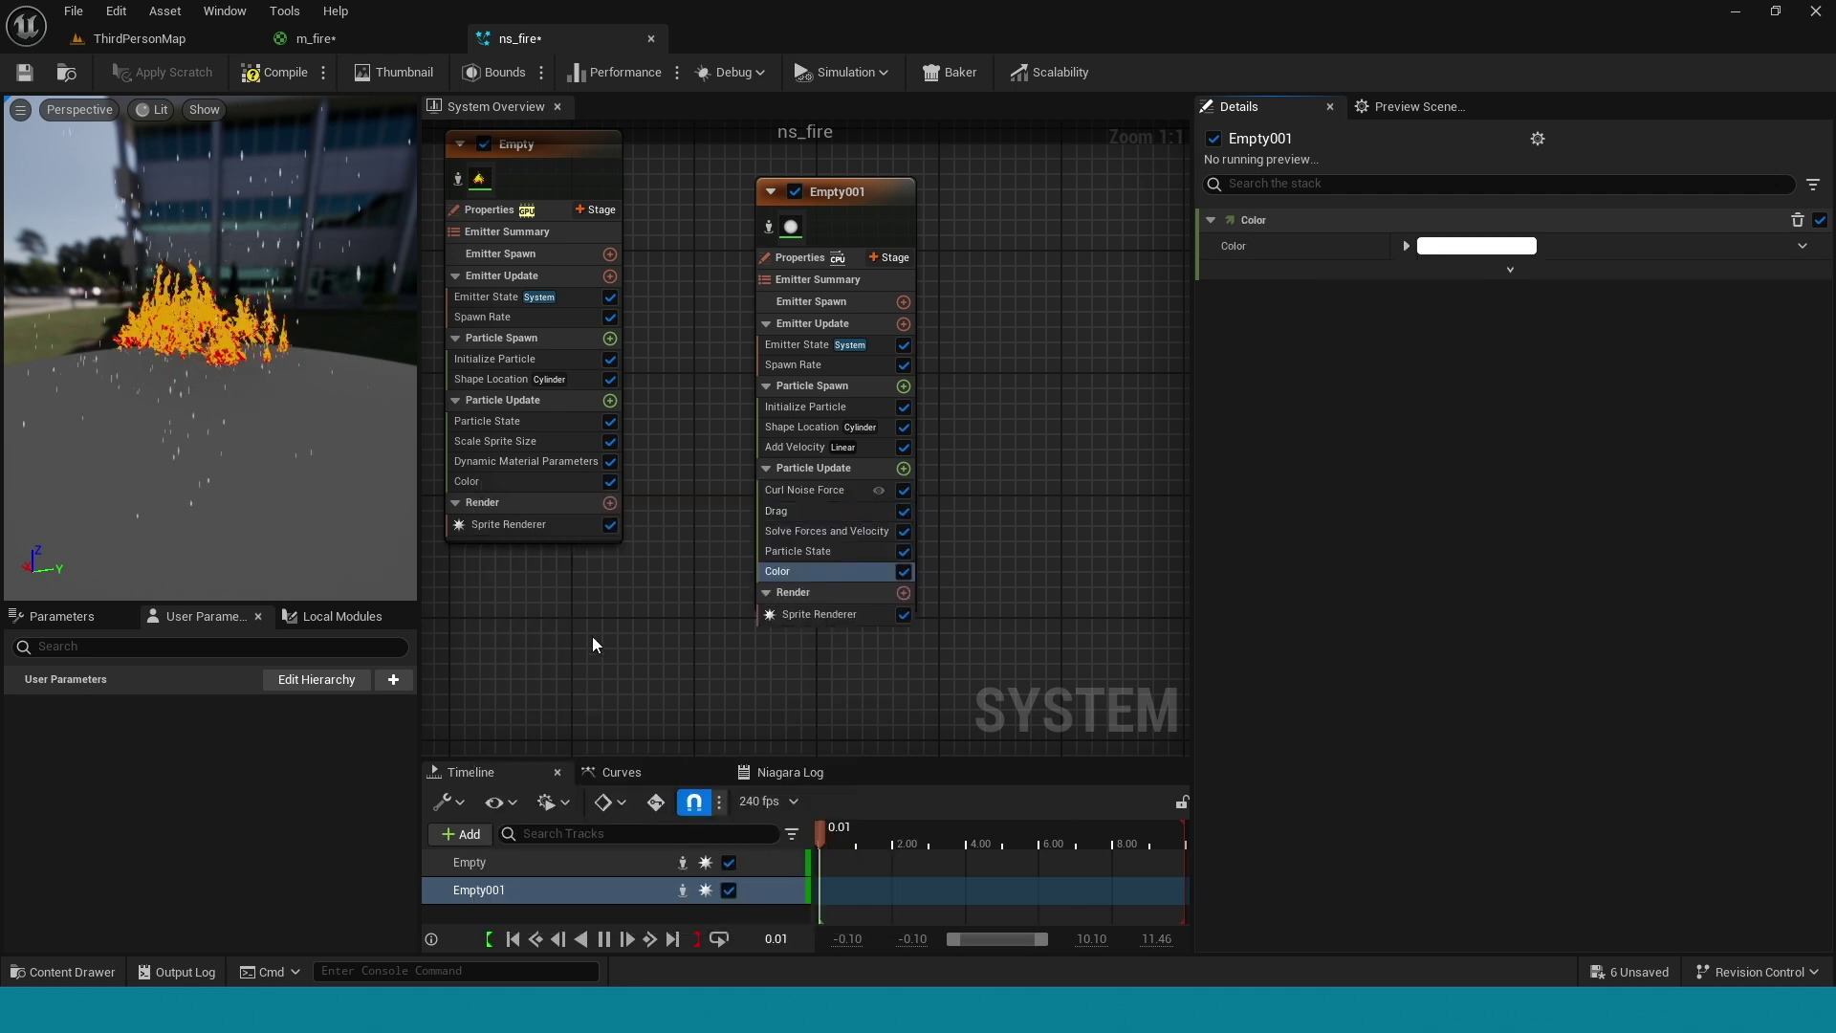
Set the spark emitter's Color to Red 155 and Green 35 for a glowing orange tint
left_click(1407, 246)
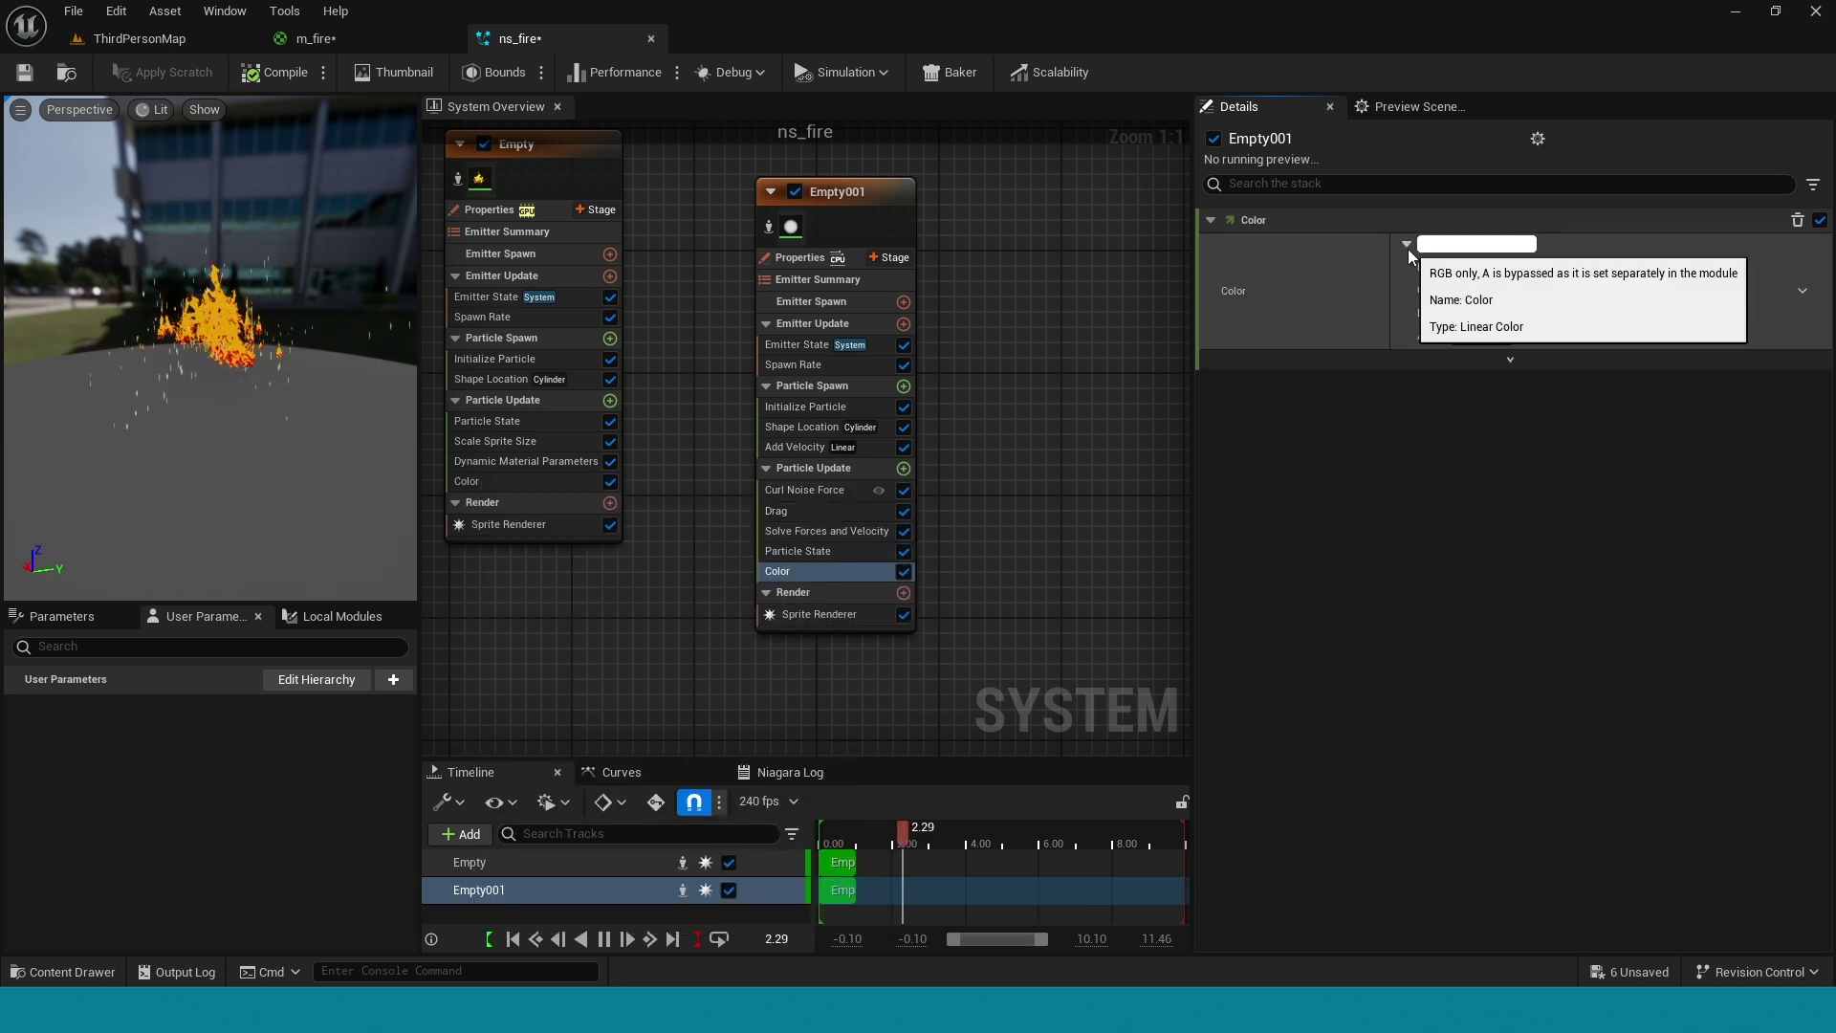
left_click(1463, 270)
type("255")
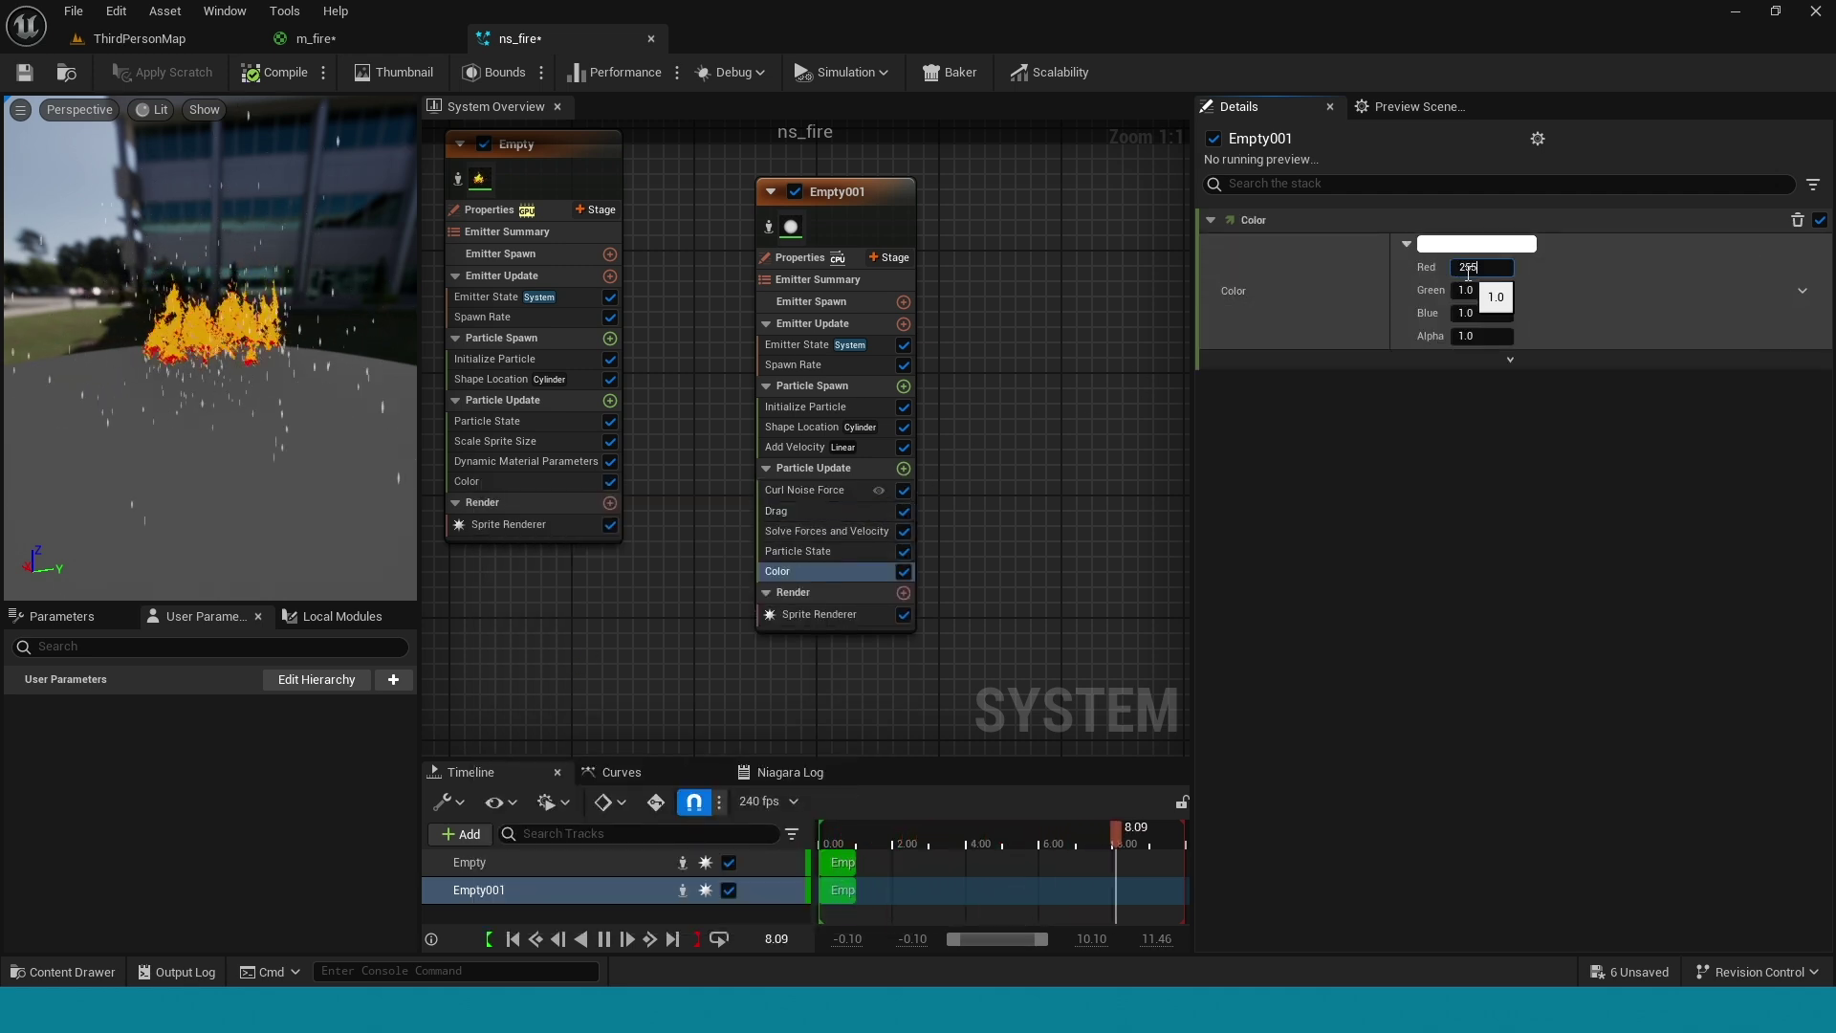
key("Return")
left_click(1480, 293)
type("35")
key("Return")
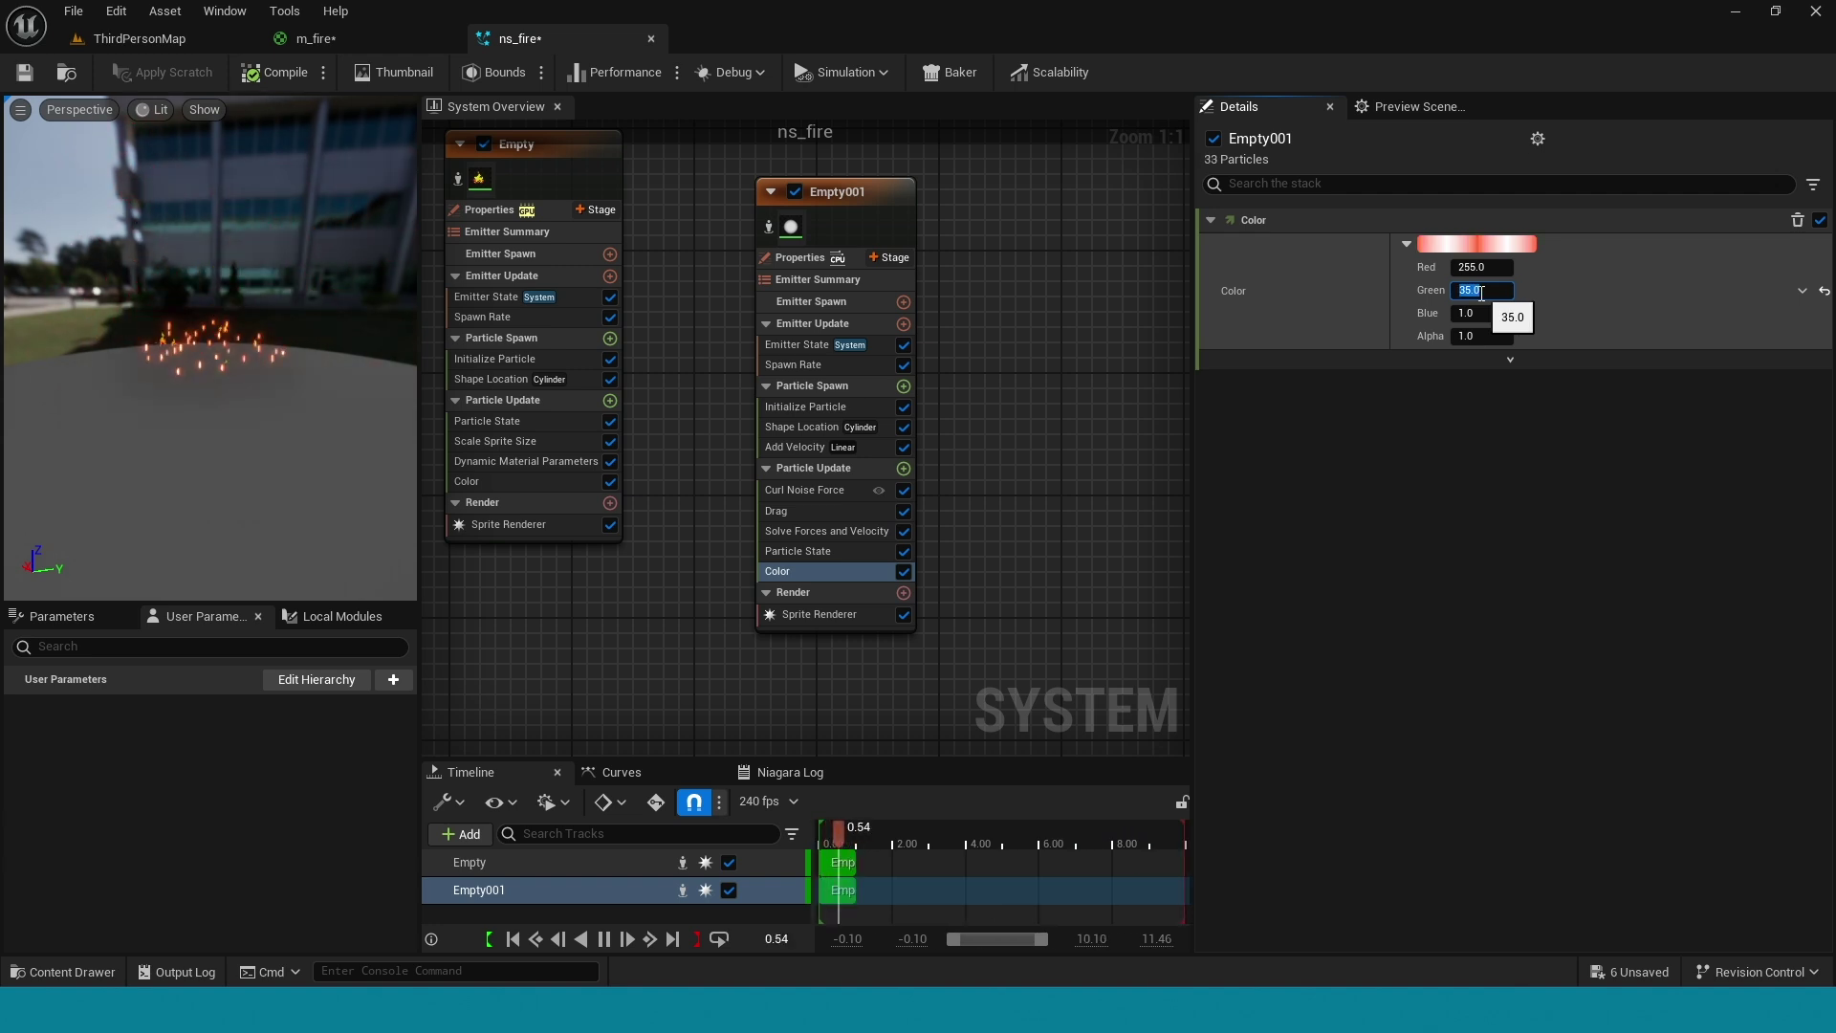
left_click(1473, 268)
type("155")
key("Return")
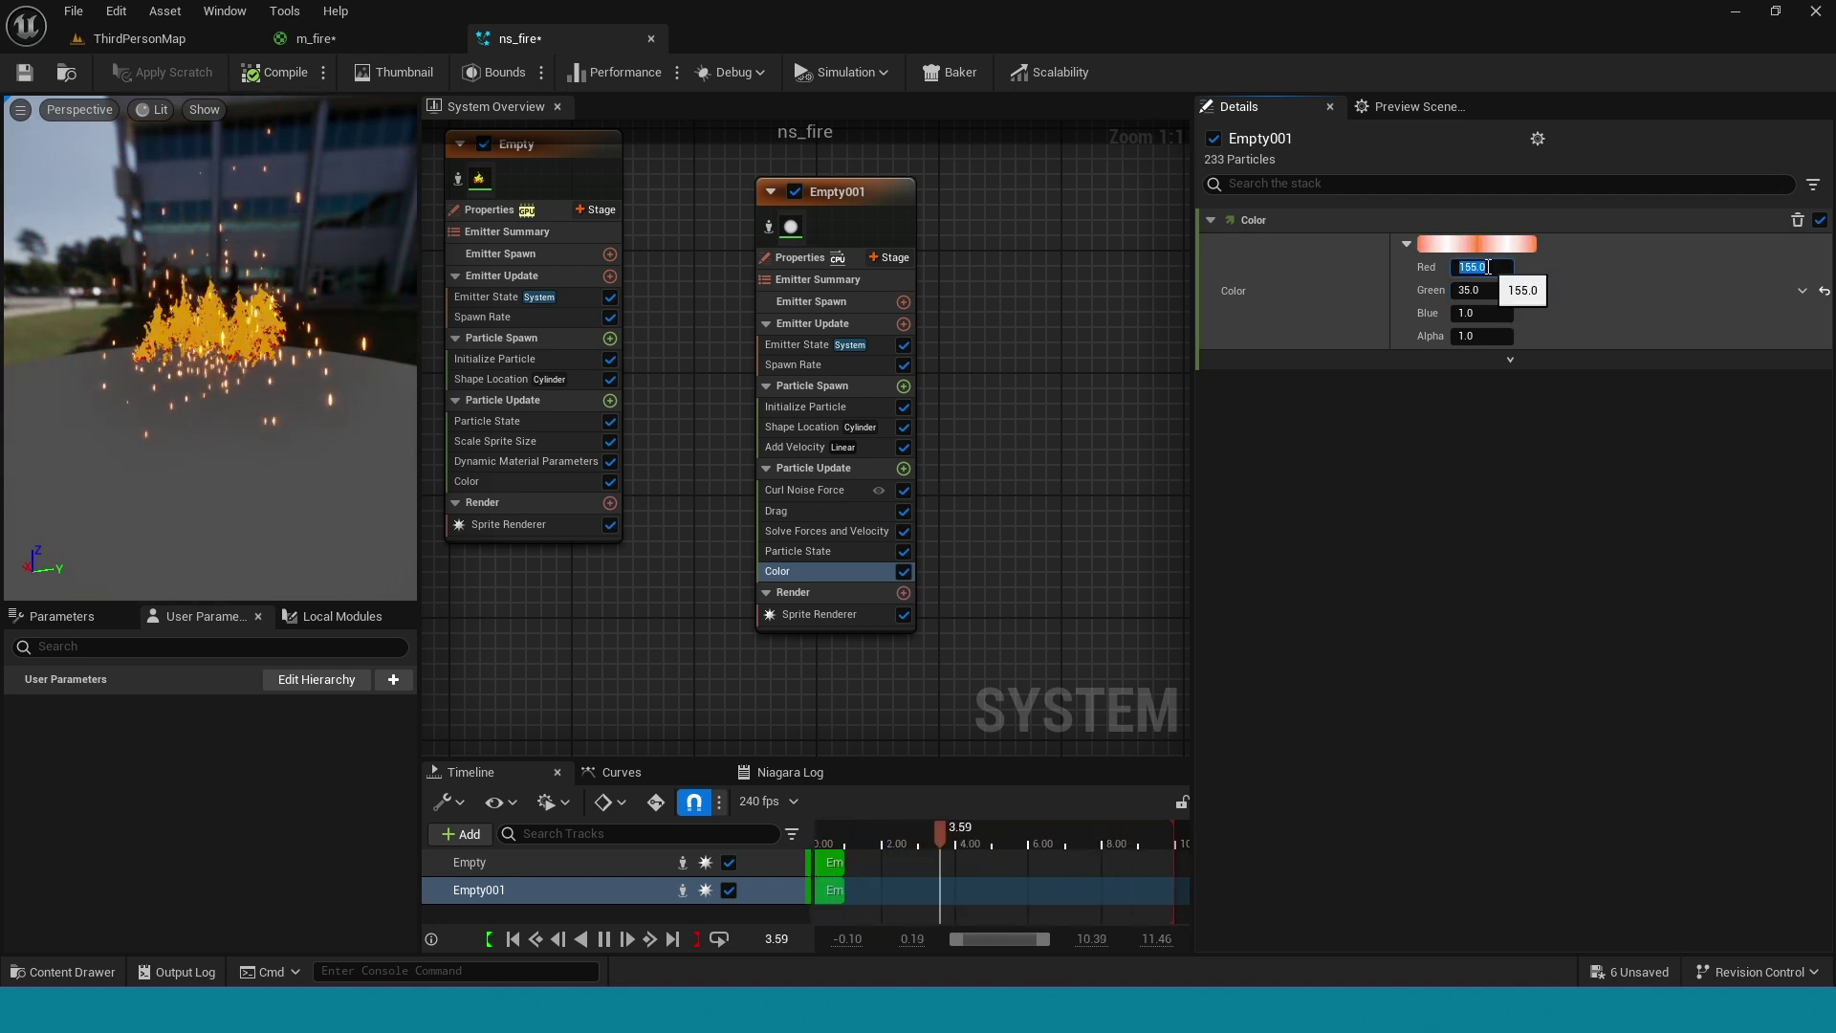
Add a Scale Sprite Size module to Empty001's Particle Update stage with the smooth ramp-down curve template, and save ns_fire
left_click(903, 468)
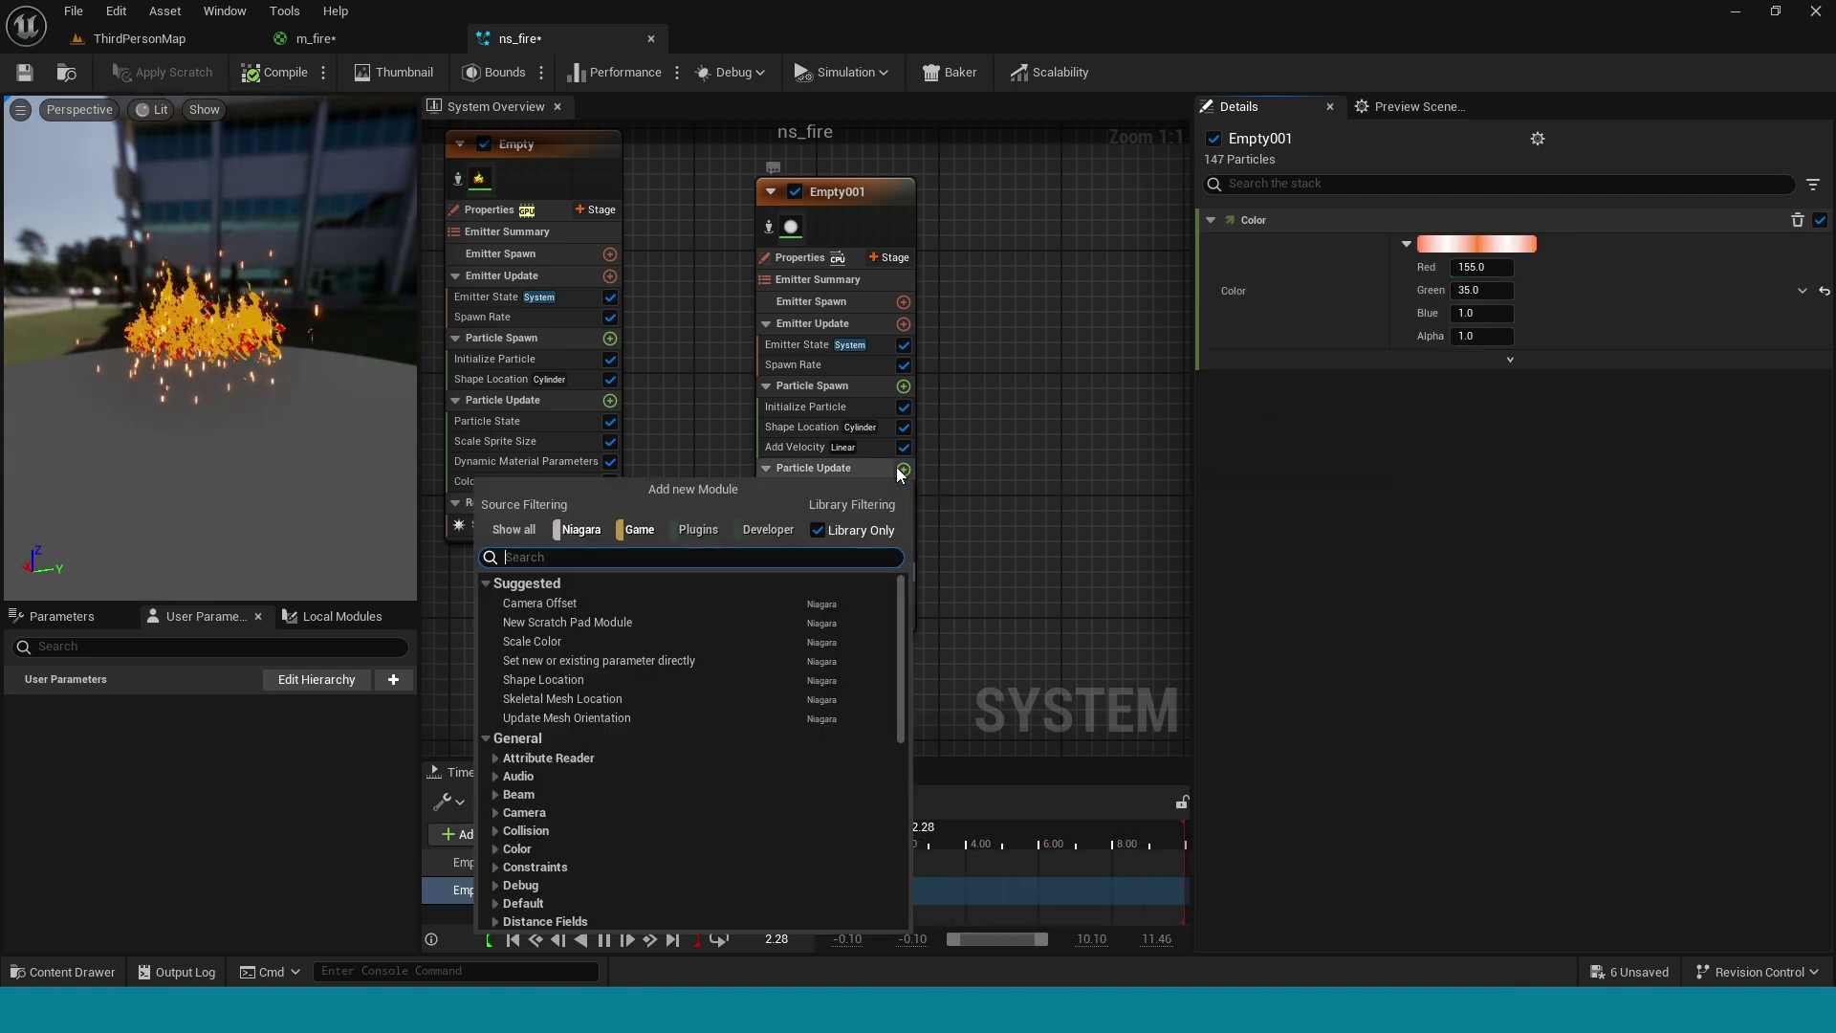
type("si")
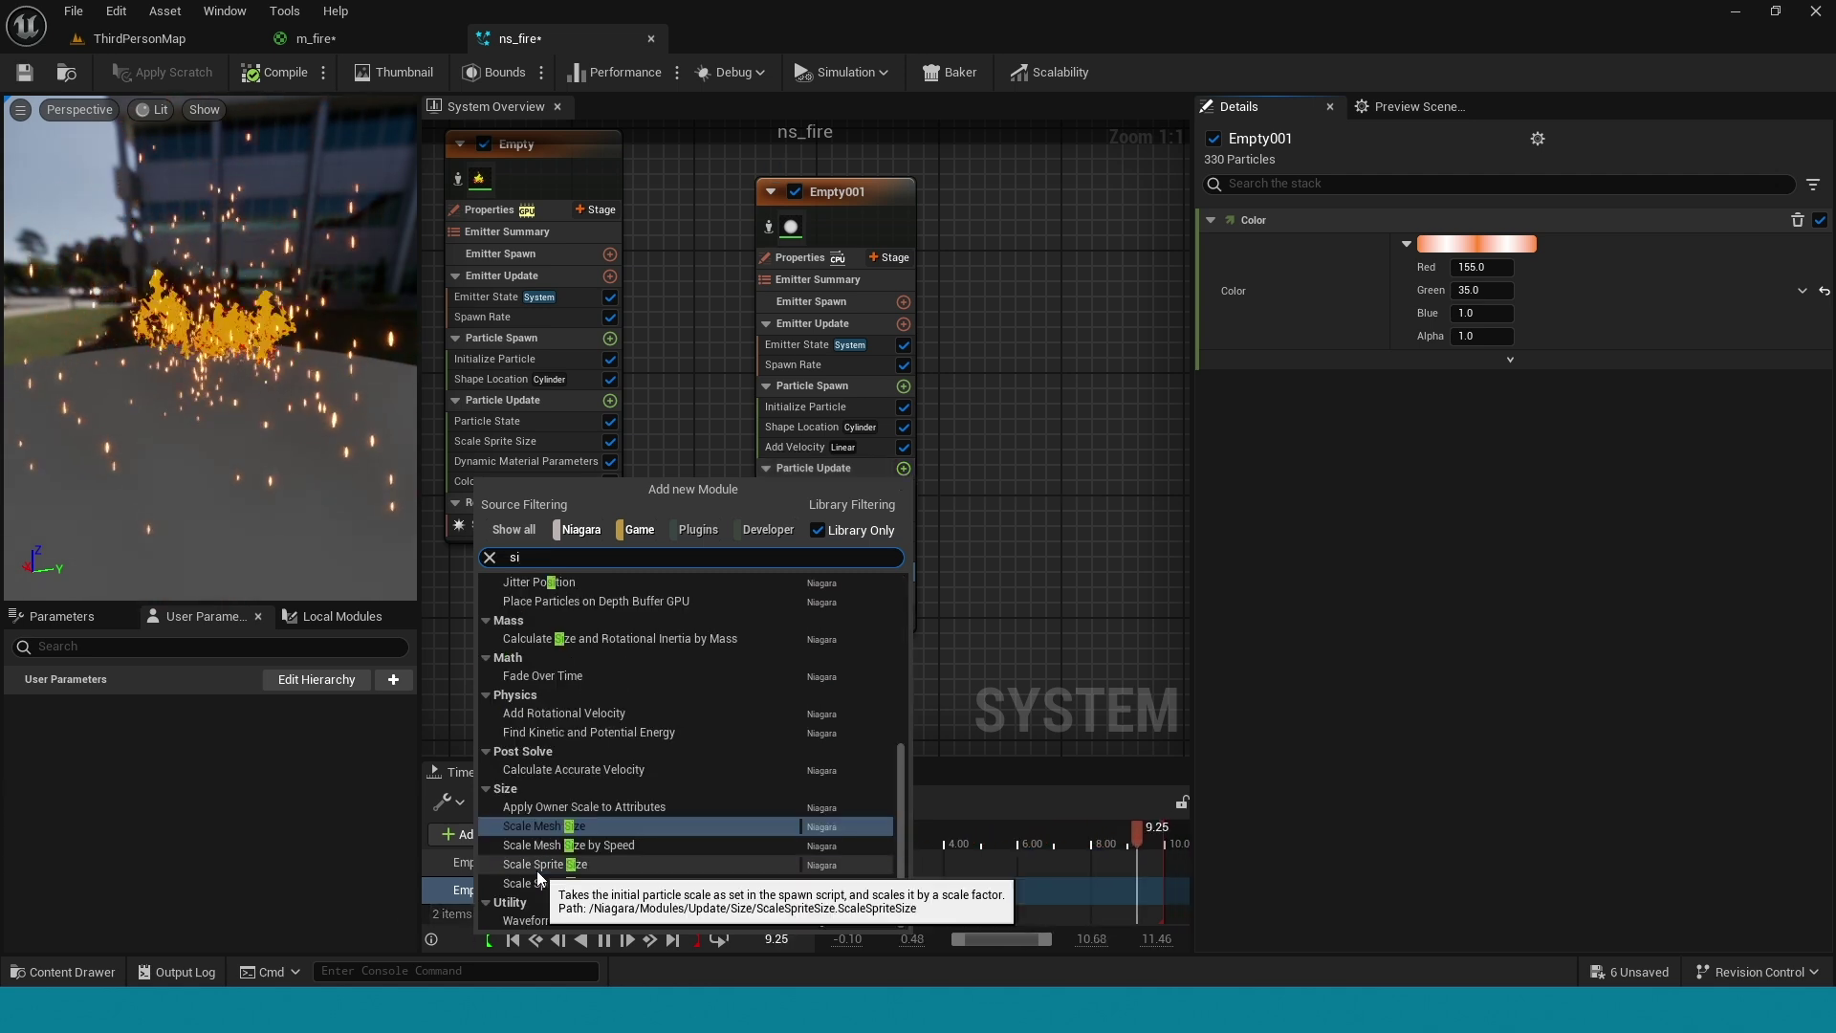
left_click(537, 869)
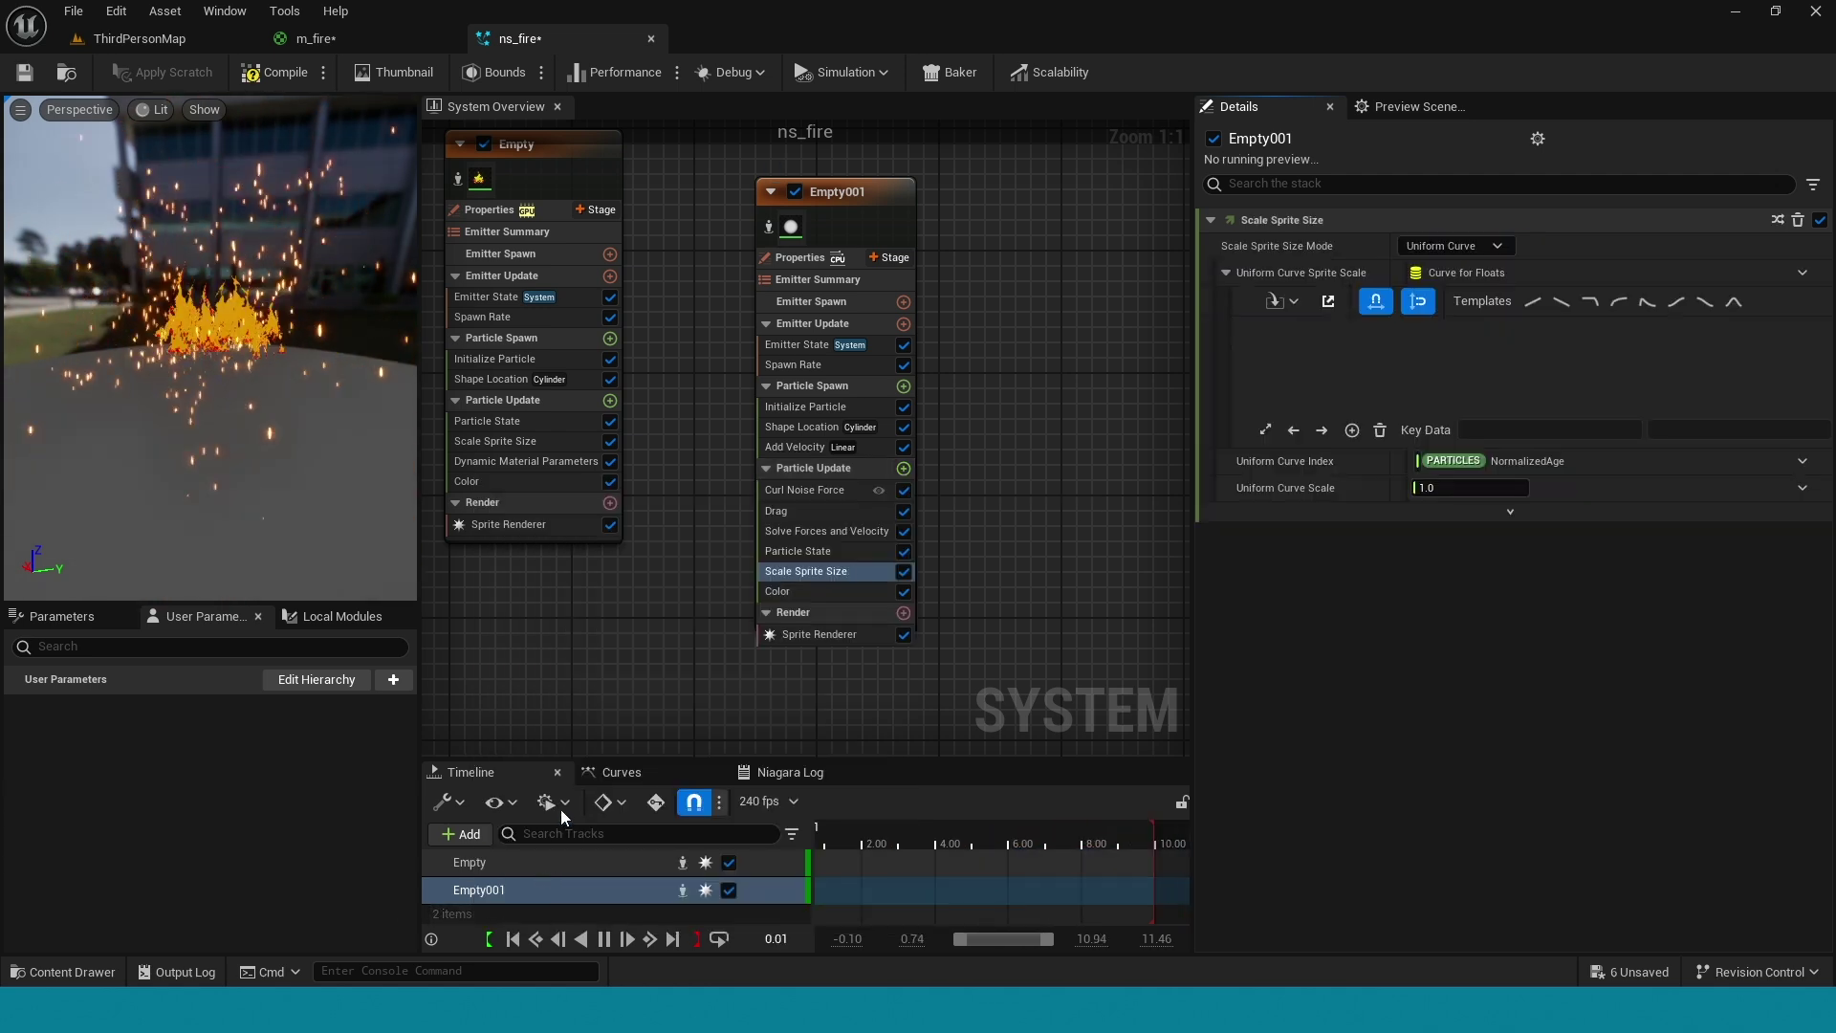
left_click(1706, 303)
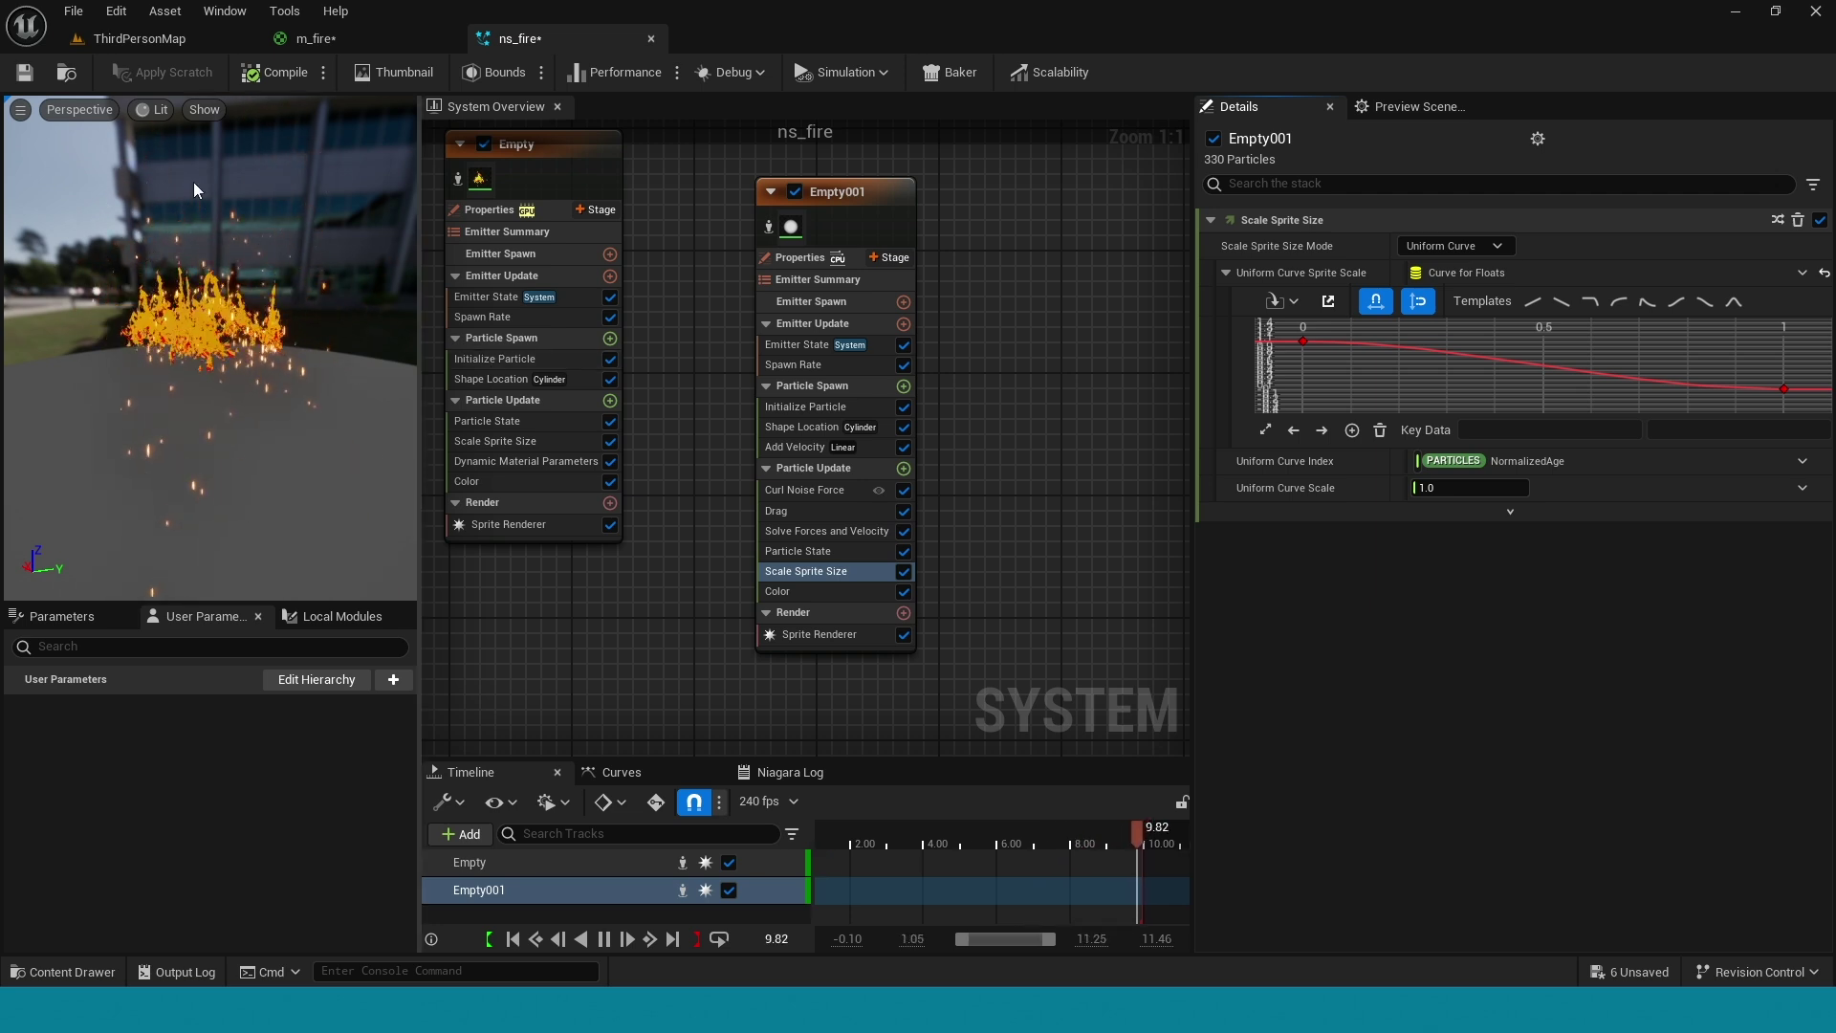
left_click(26, 81)
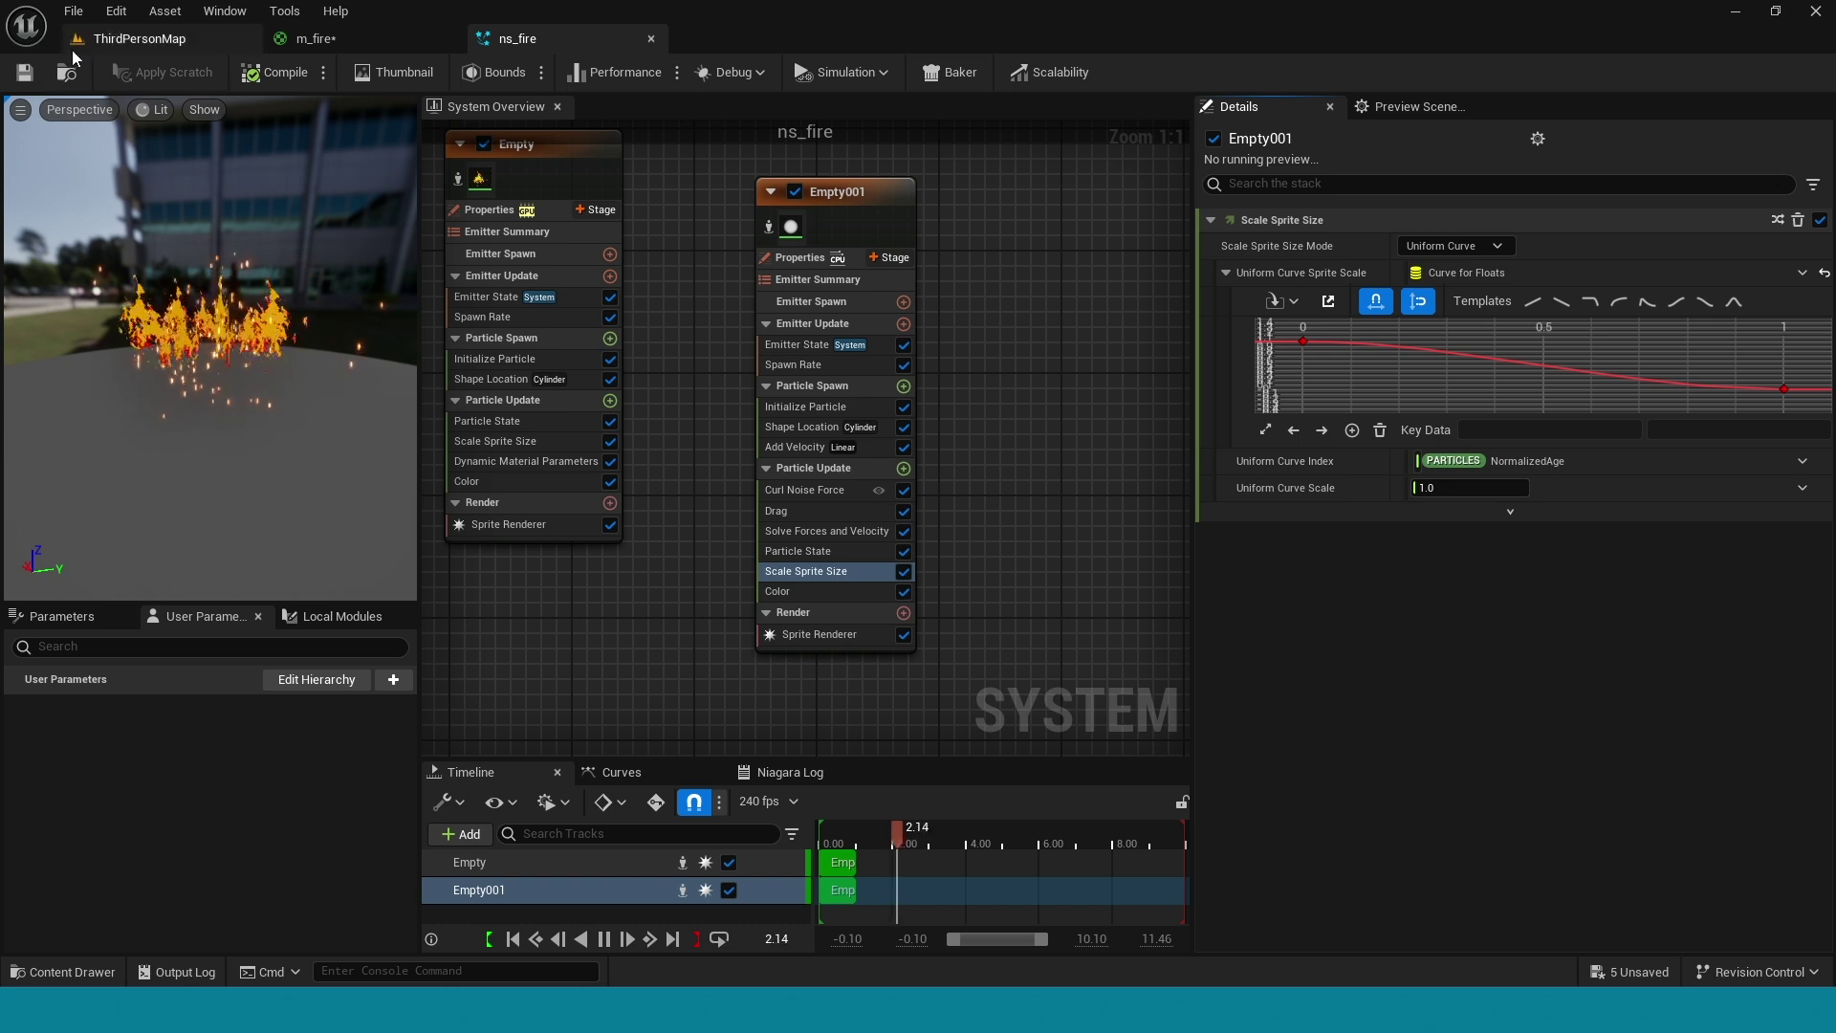
Place the ns_fire Niagara system from the fire folder onto the floor of ThirdPersonMap
left_click(100, 38)
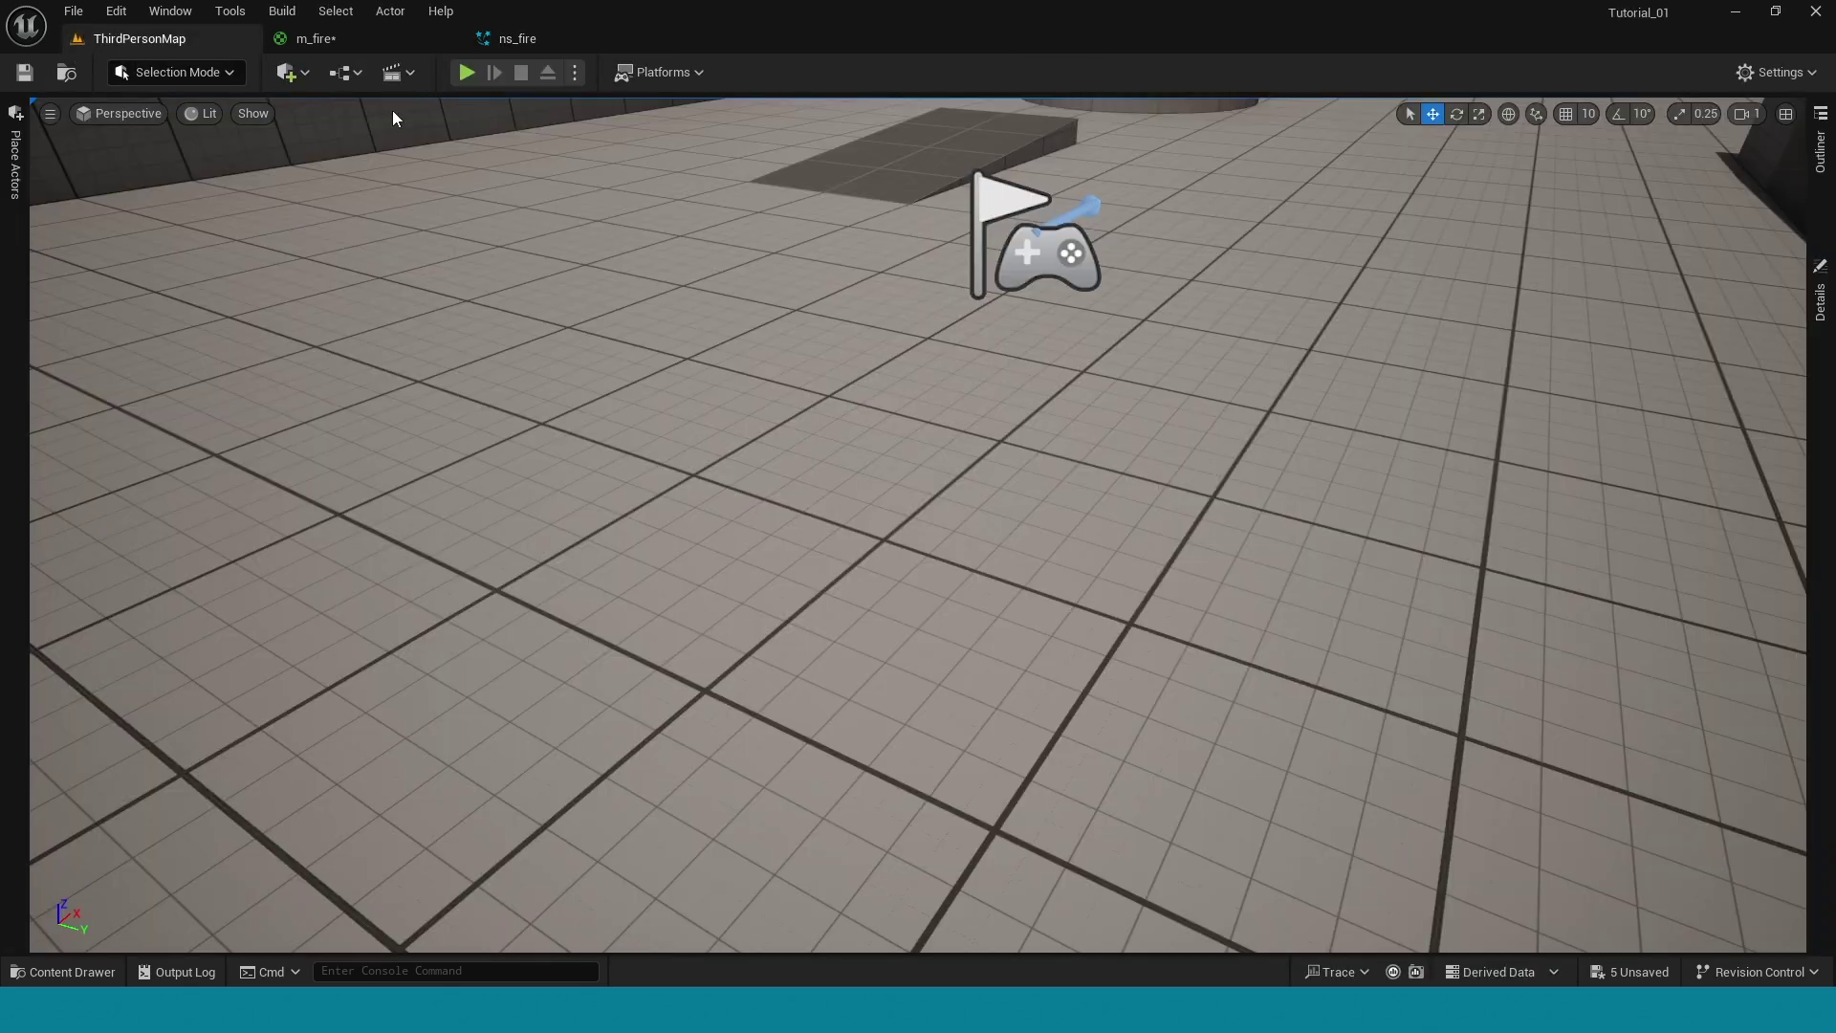
key("ctrl+space")
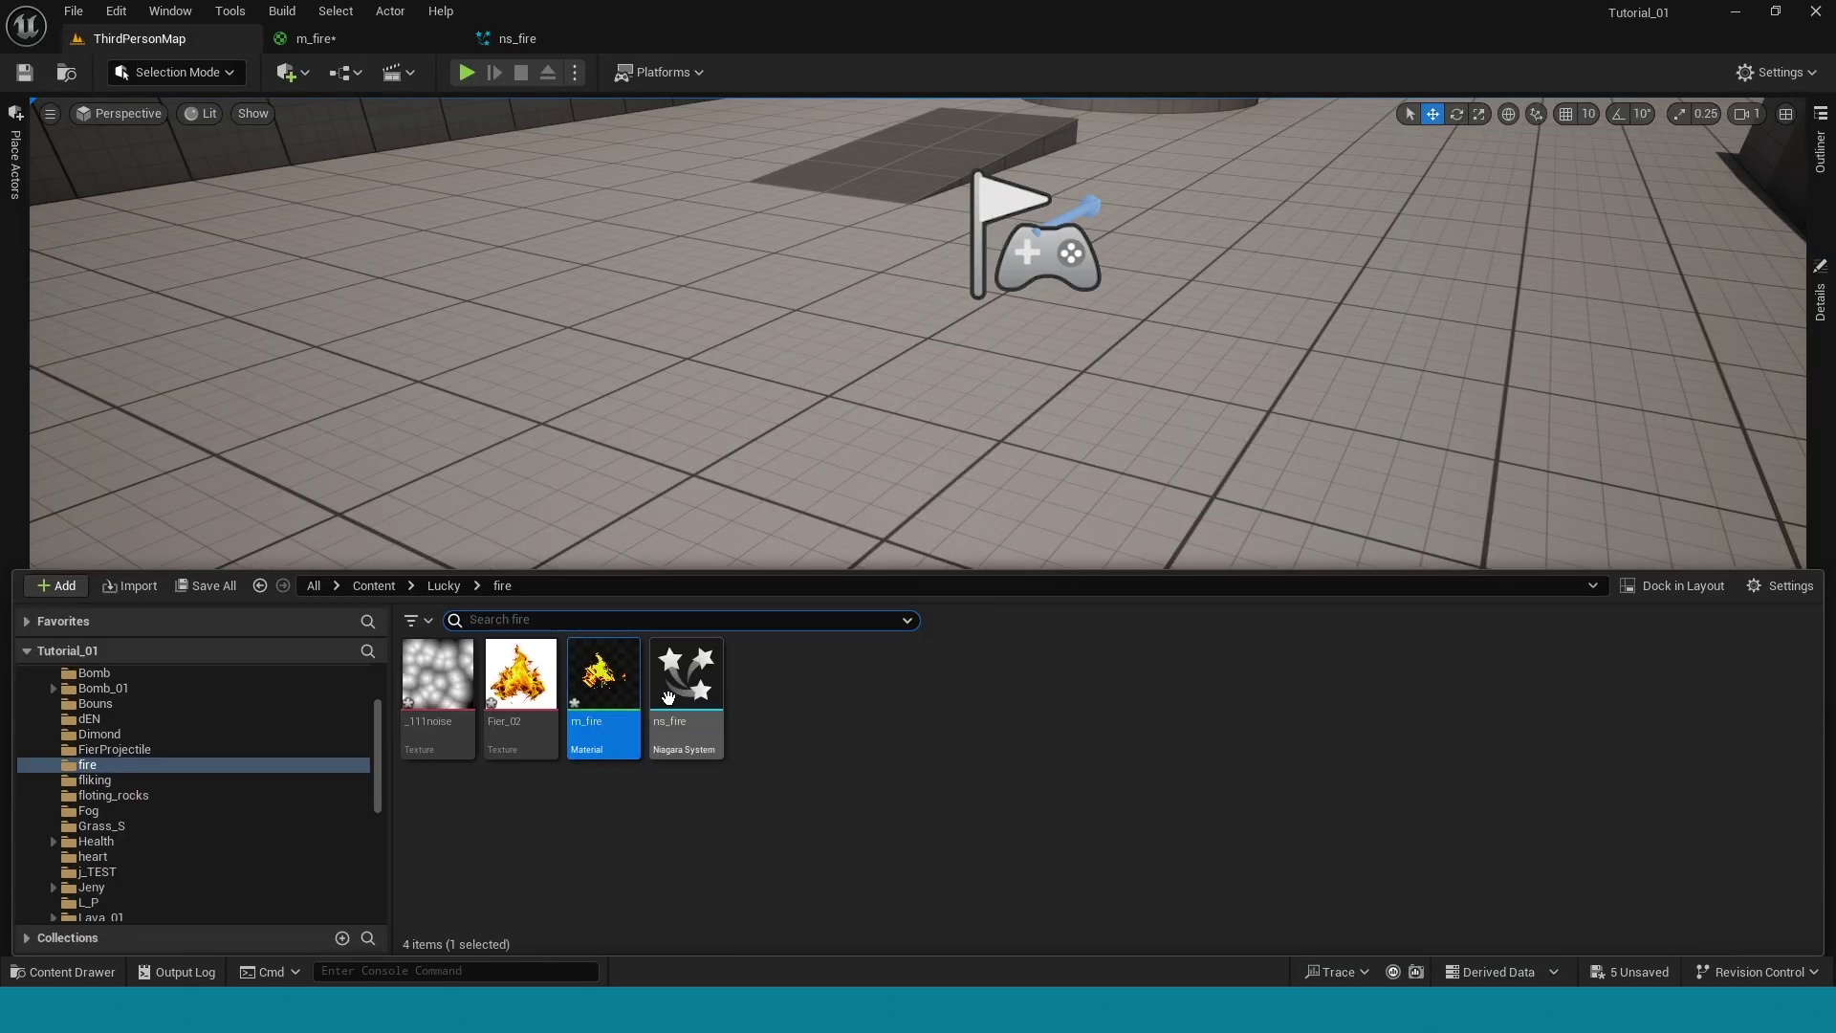
left_click_drag(667, 697, 791, 453)
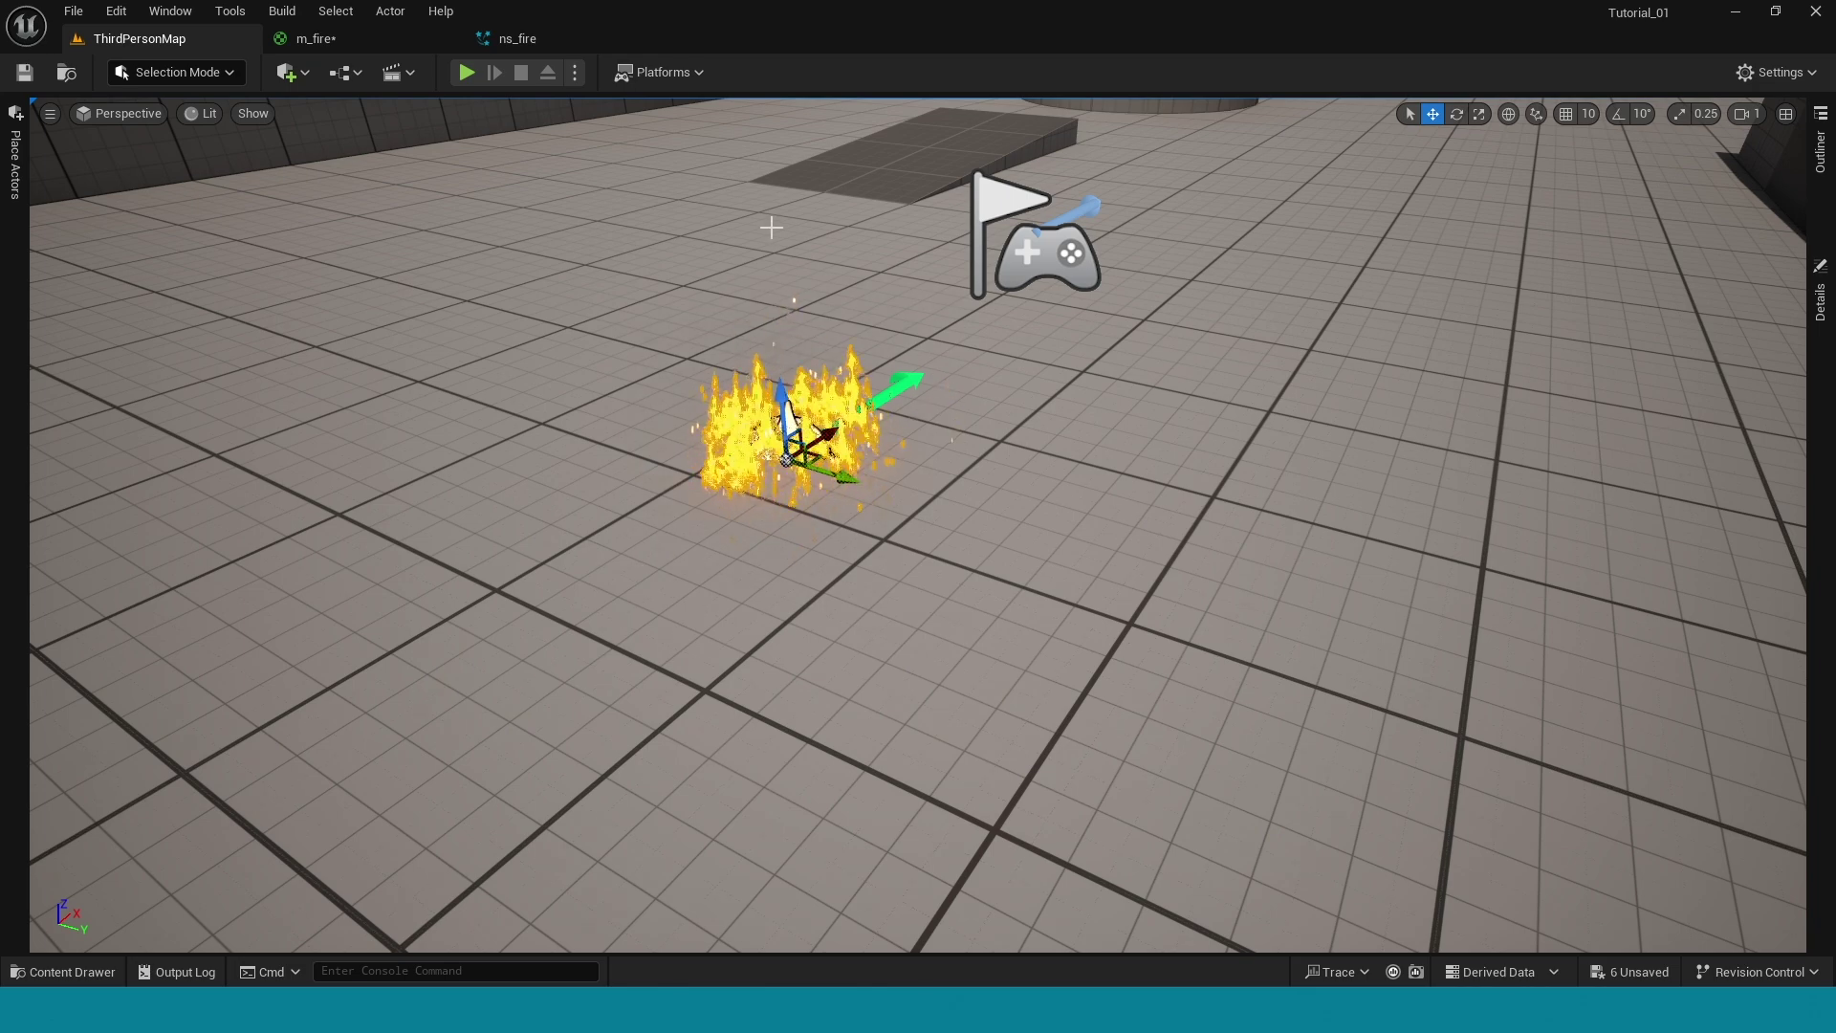
Play the level and walk the character around the fire to examine the flames and sparks from several sides
left_click(466, 73)
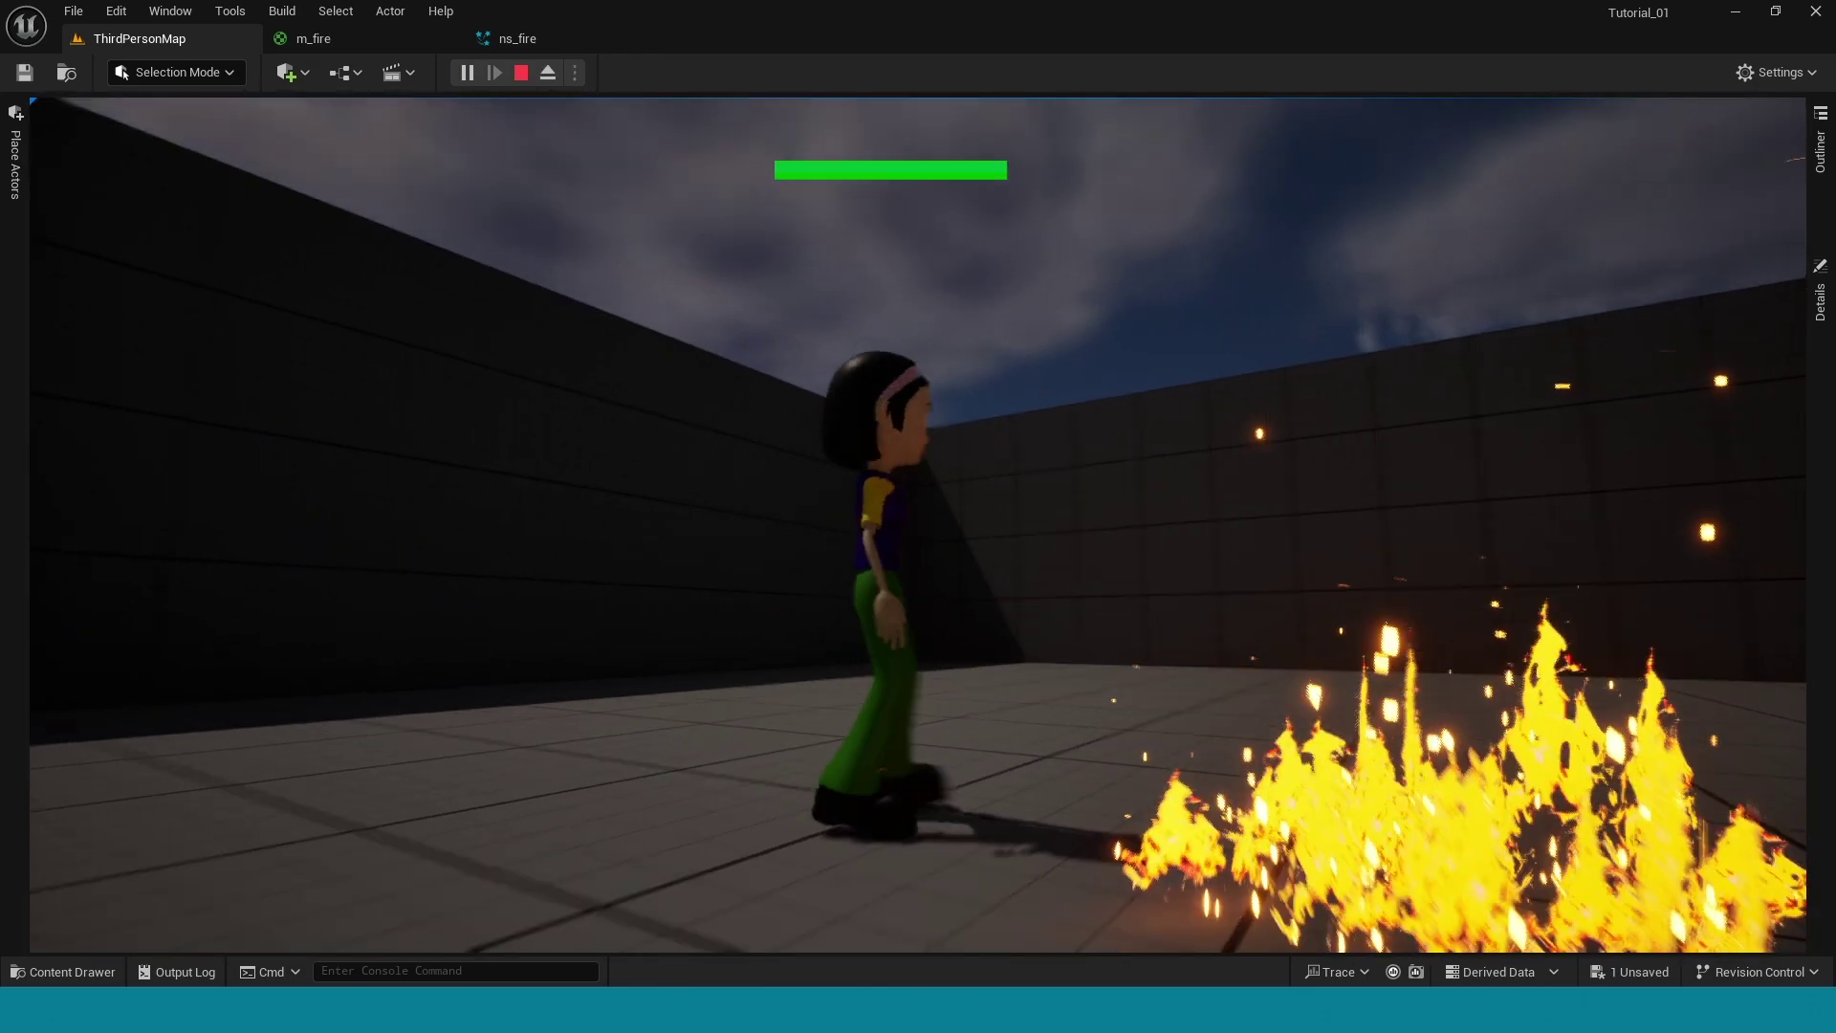
key("s")
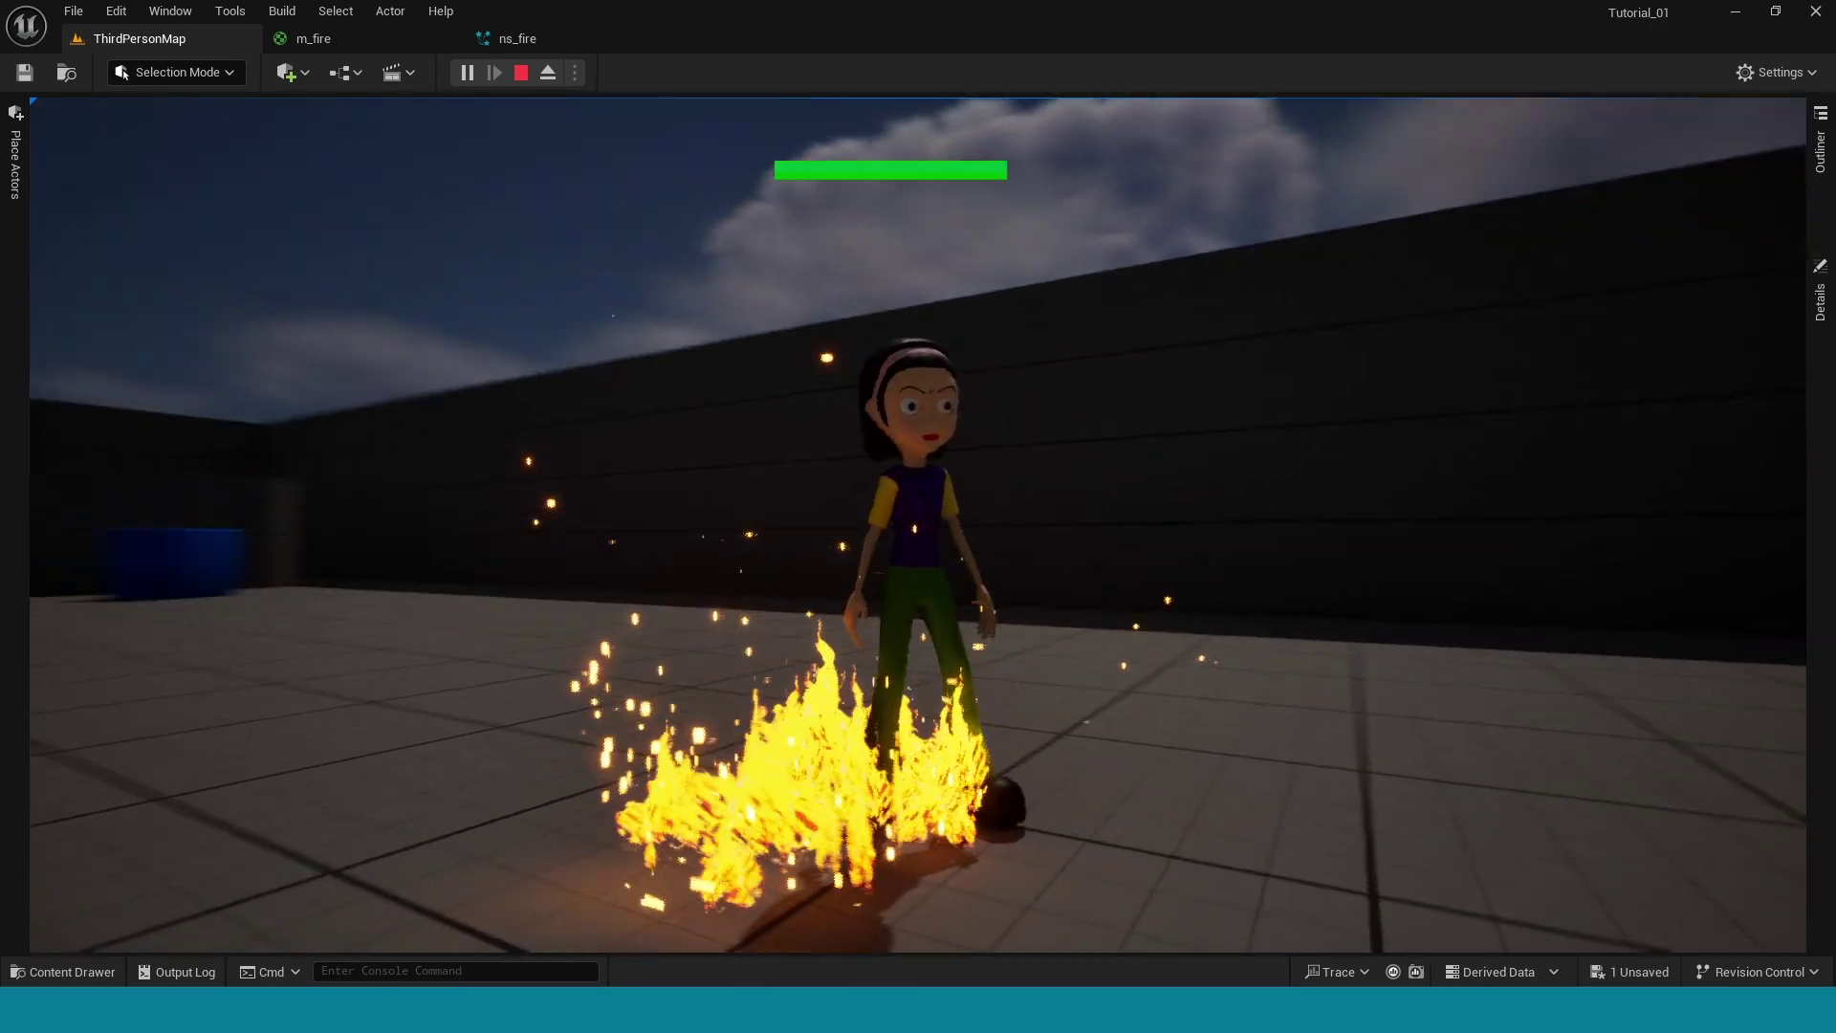
key("d")
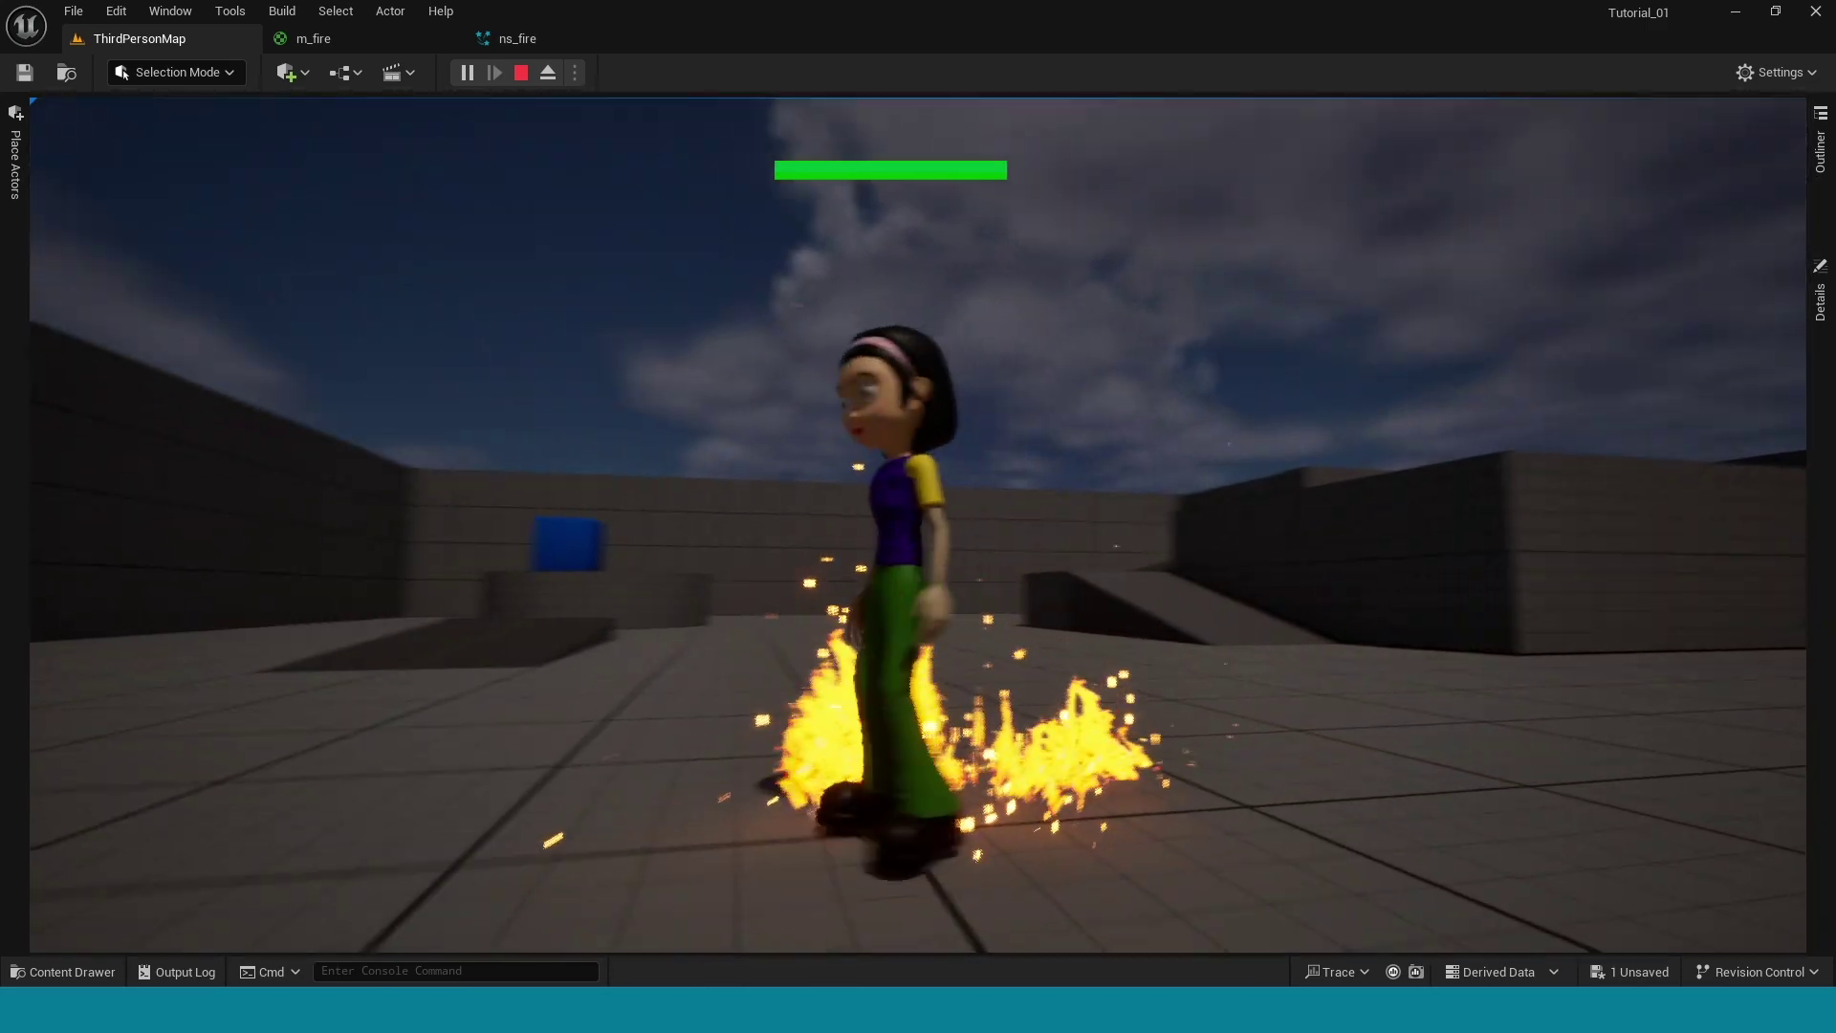
key("w")
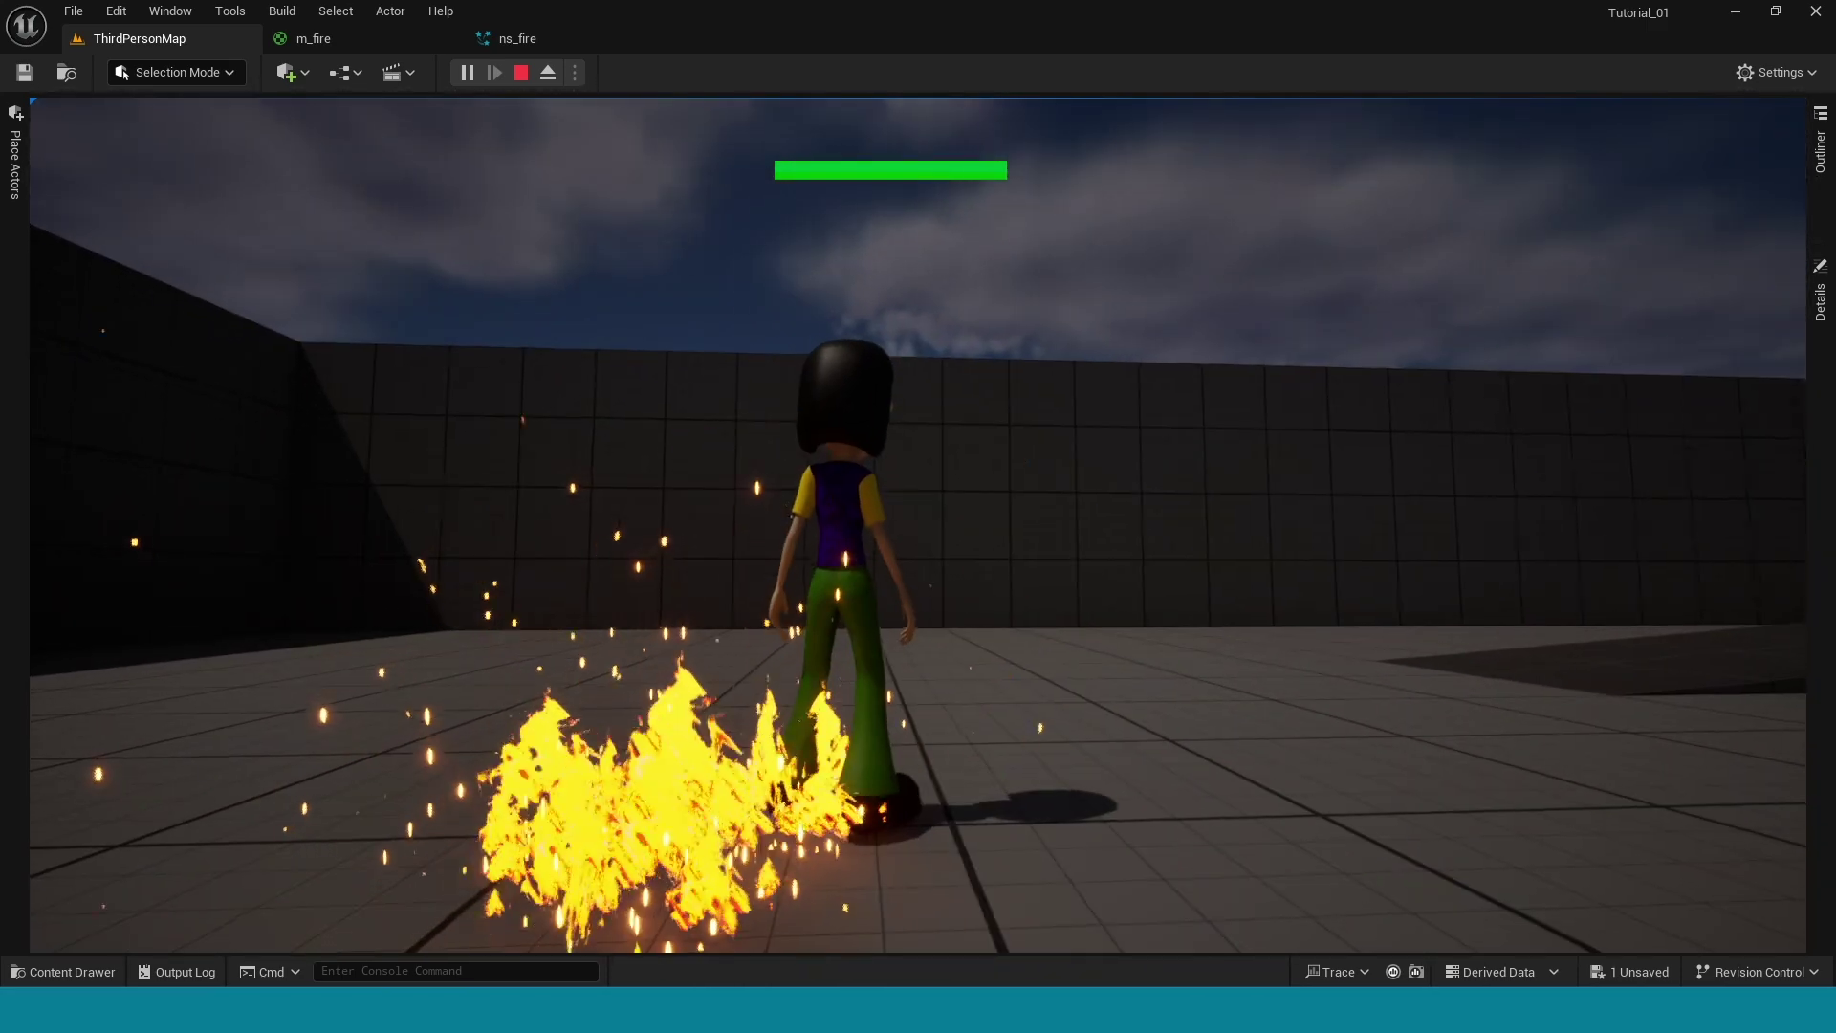
key("a")
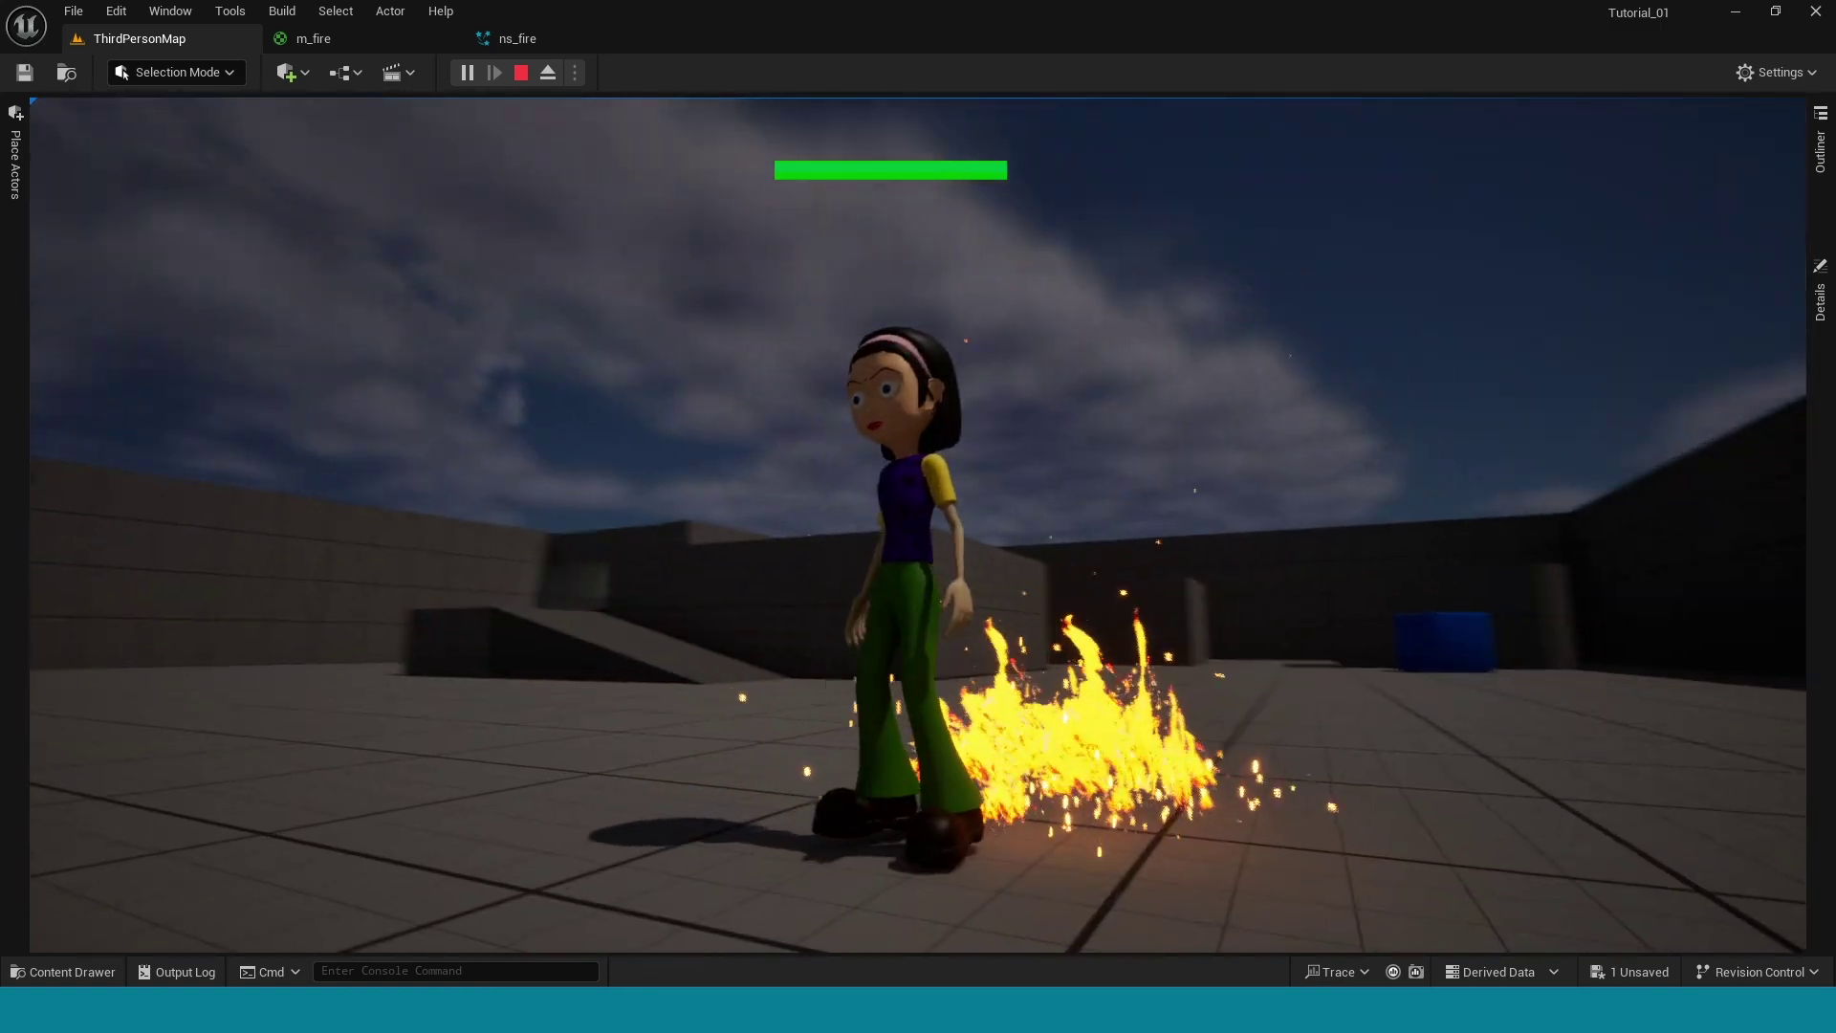
key("a")
key("d")
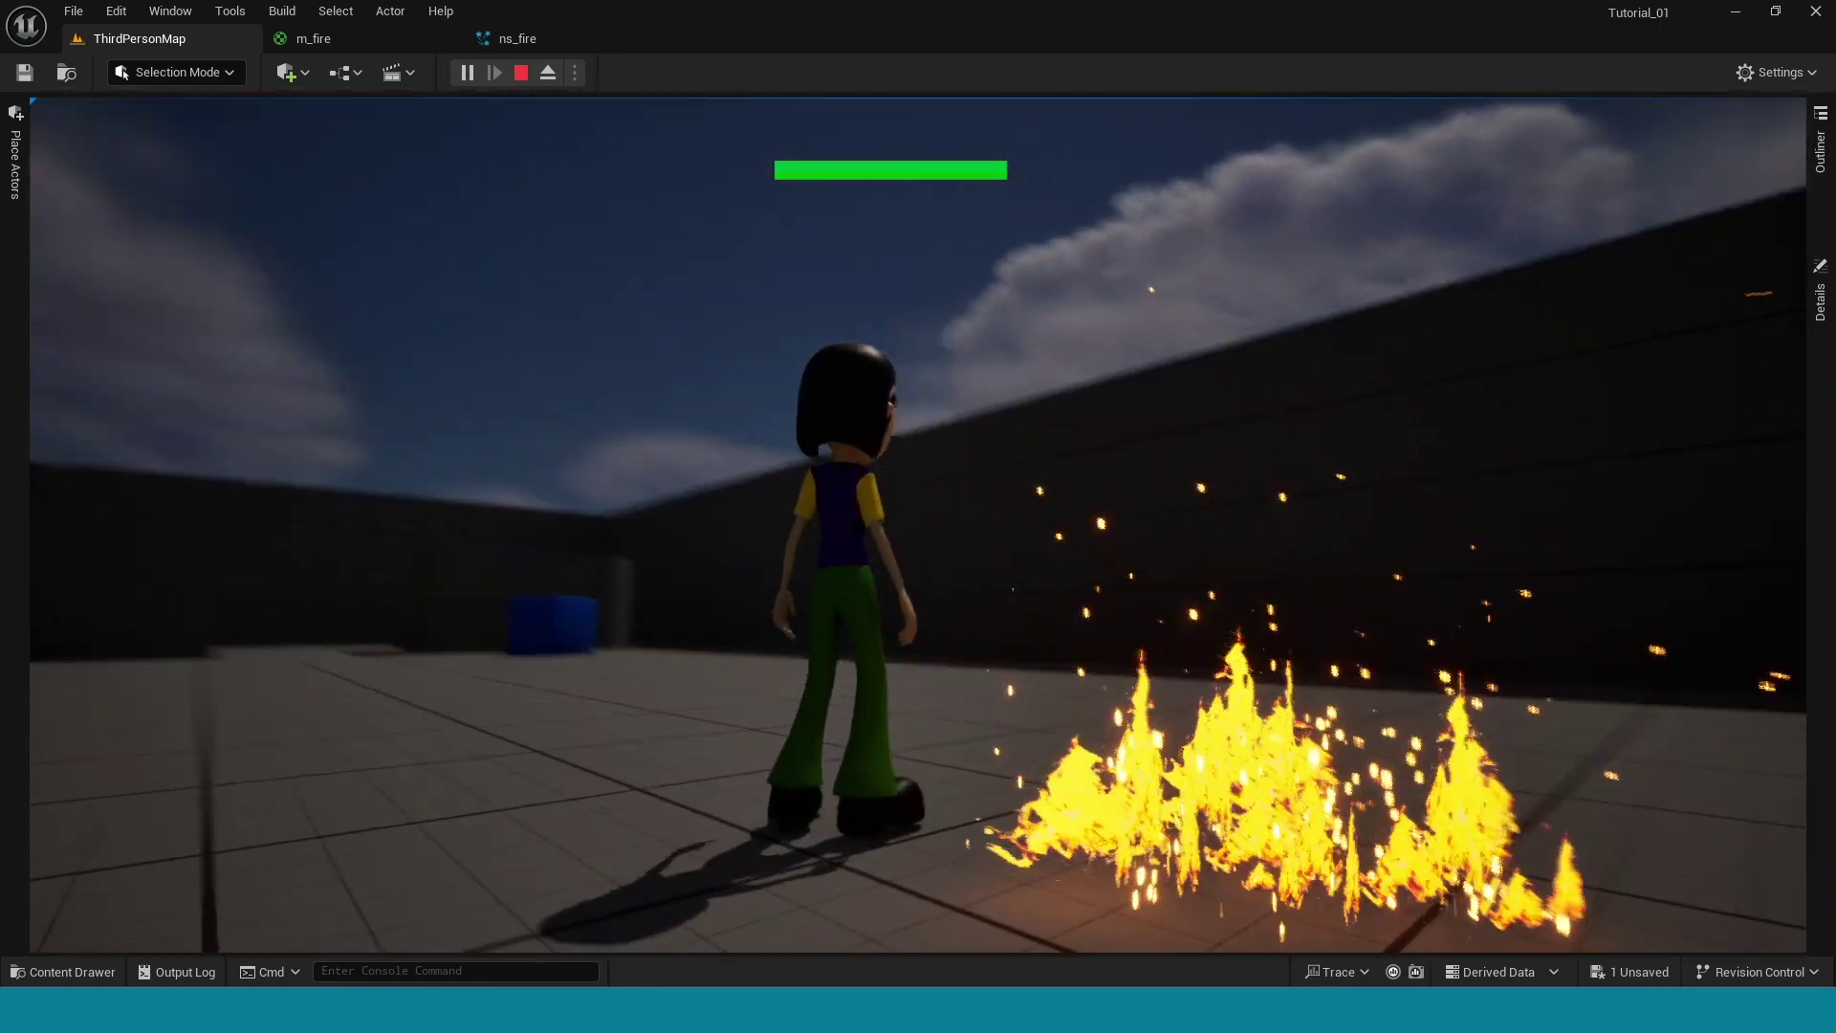